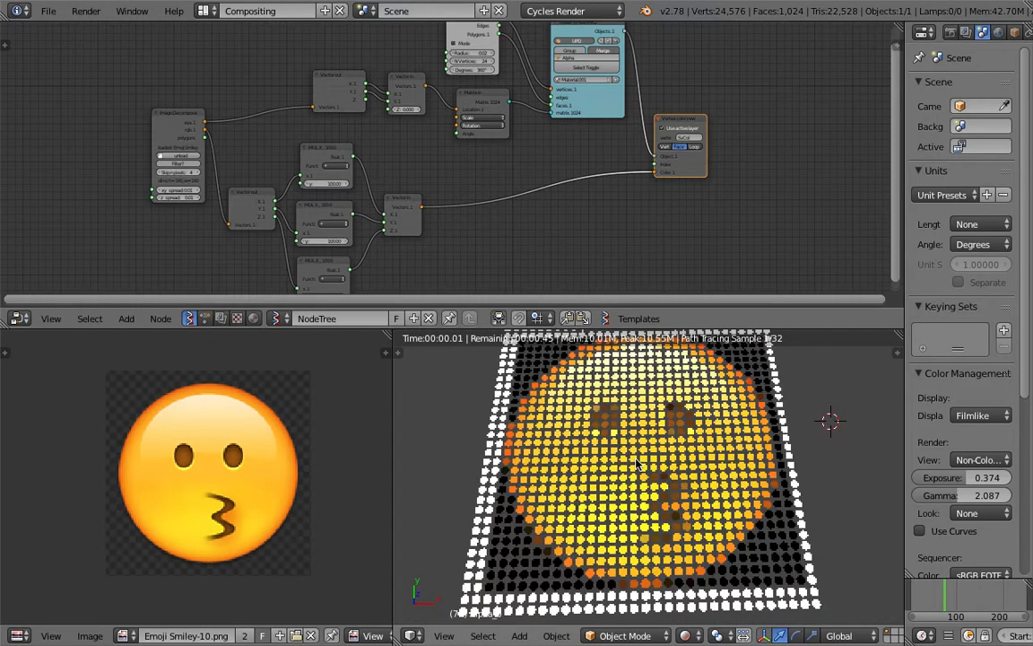
Step: Move the Image Decompose node further away from the Vector out nodes it feeds
middle_drag(420, 234, 454, 257)
scroll(220, 197, up, 4)
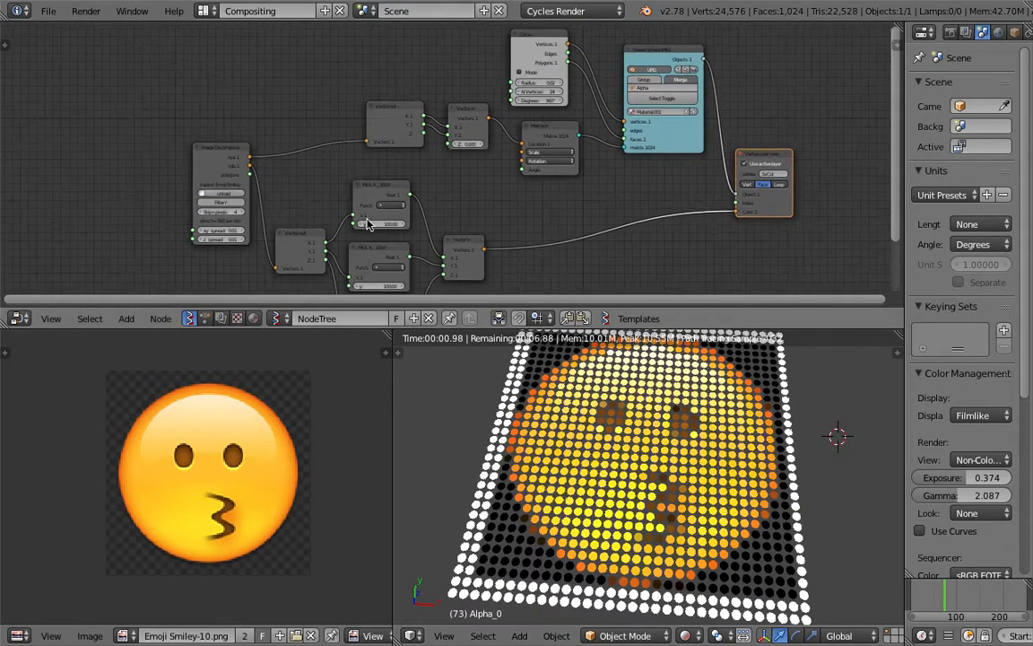
middle_drag(219, 179, 321, 179)
scroll(386, 218, down, 2)
scroll(315, 173, up, 3)
scroll(315, 174, up, 1)
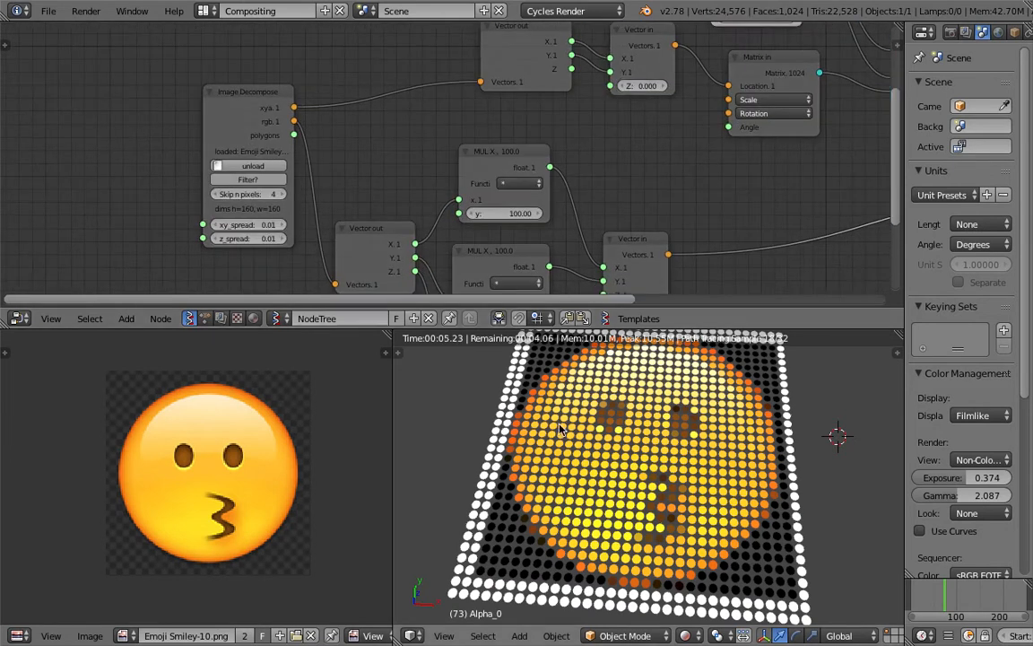
middle_drag(591, 472, 556, 457)
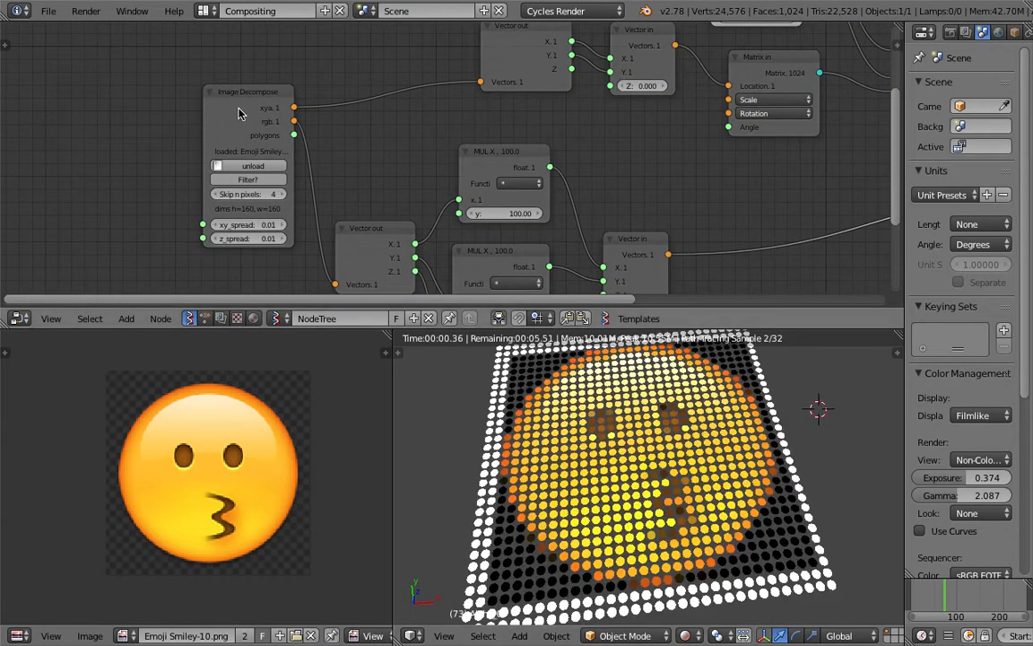
drag(207, 112, 176, 96)
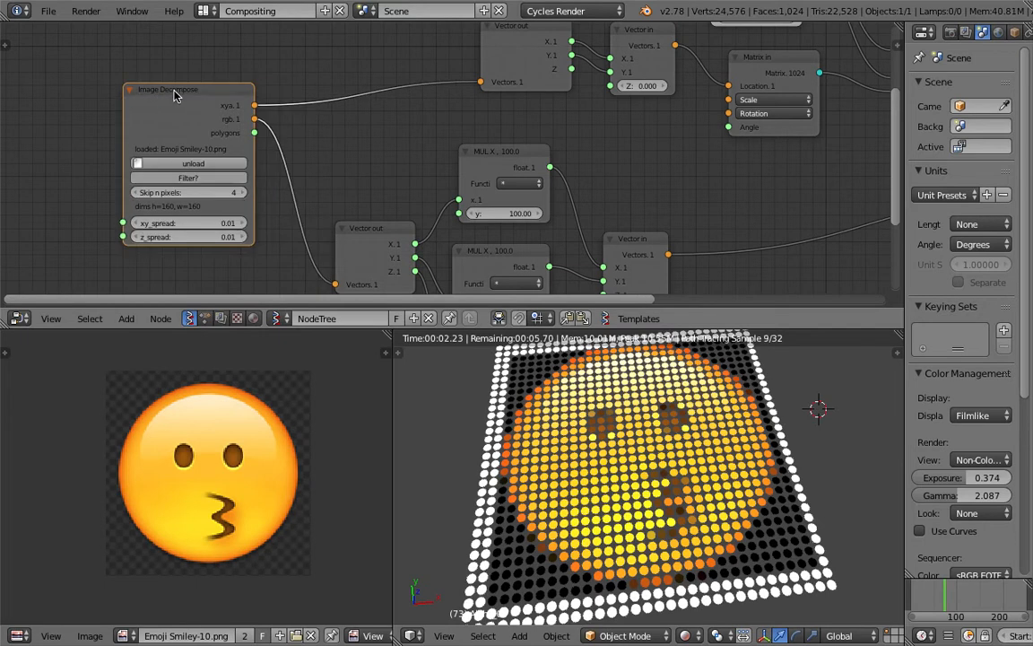
middle_drag(194, 108, 244, 123)
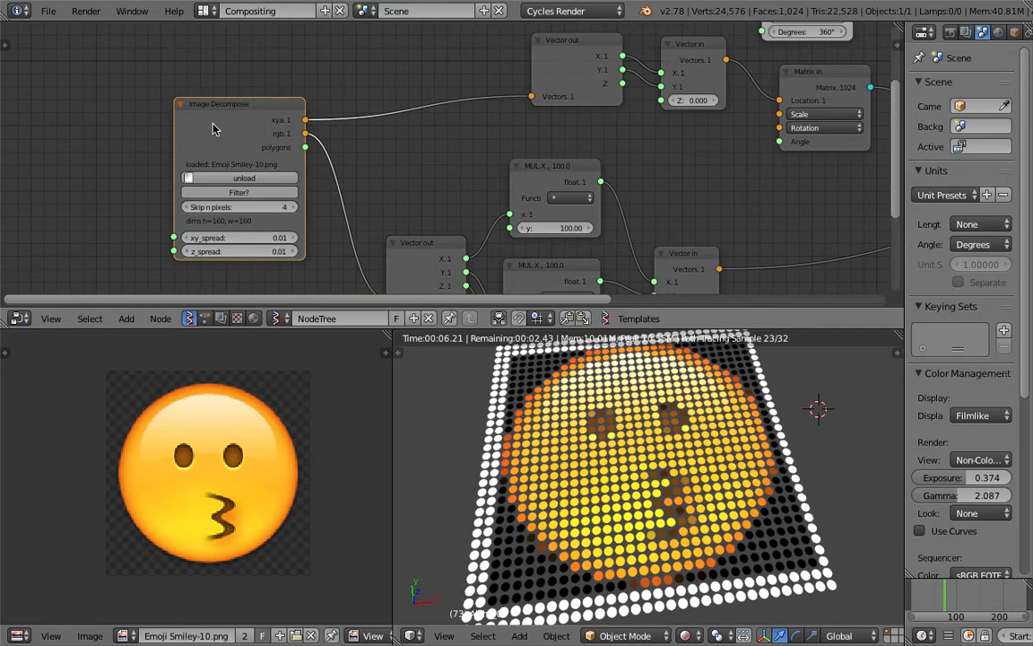
Step: Add an Image node and place it in the empty space before the Image Decompose node
middle_drag(506, 457, 565, 440)
middle_drag(9, 101, 183, 141)
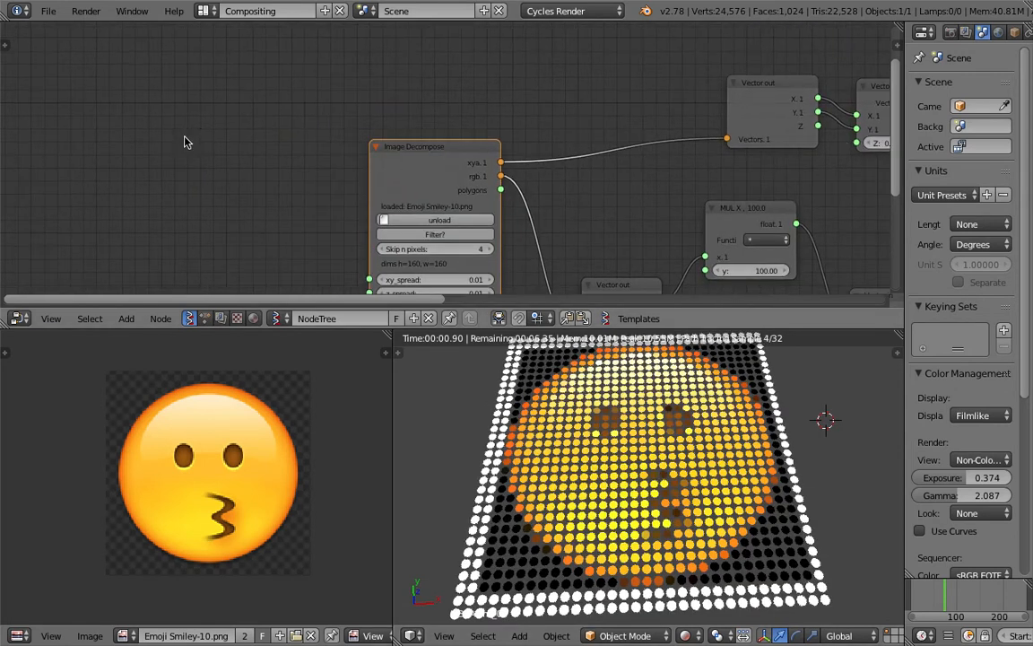
key(shift+a)
click(175, 139)
text(l)
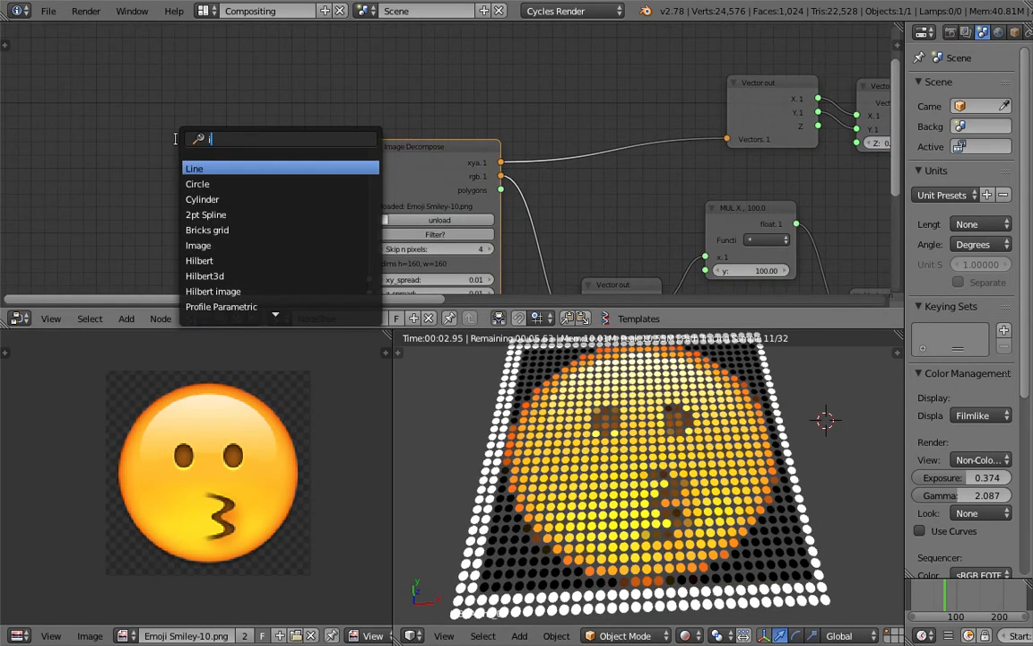
text(mage)
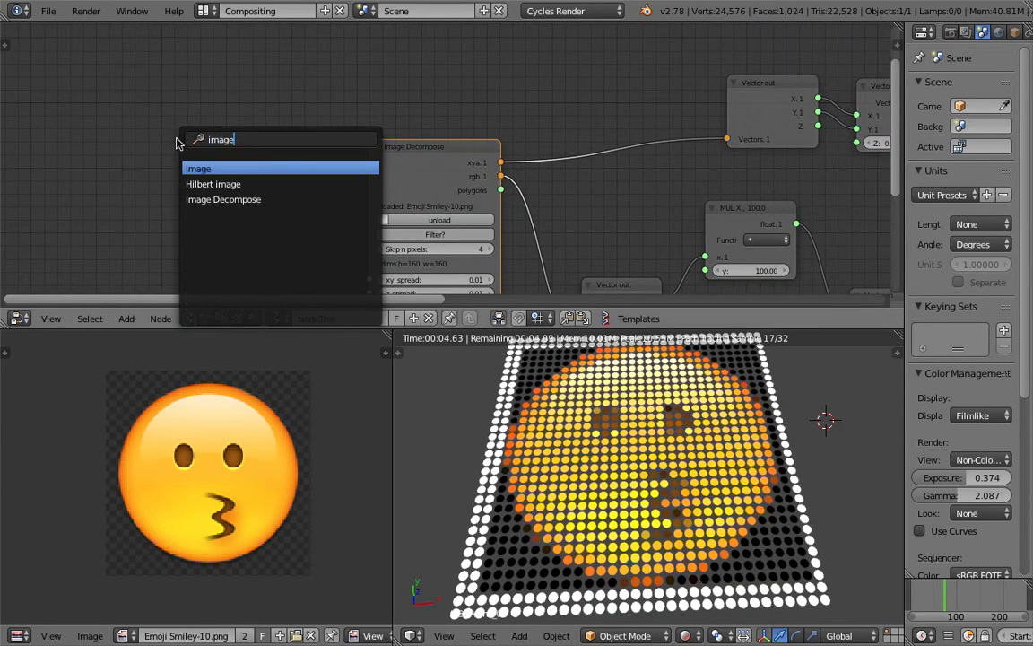
key(Return)
click(121, 104)
Step: Examine the Image Decompose node's settings and compare the source emoji image with the rendered grid of dots
middle_drag(325, 157, 266, 126)
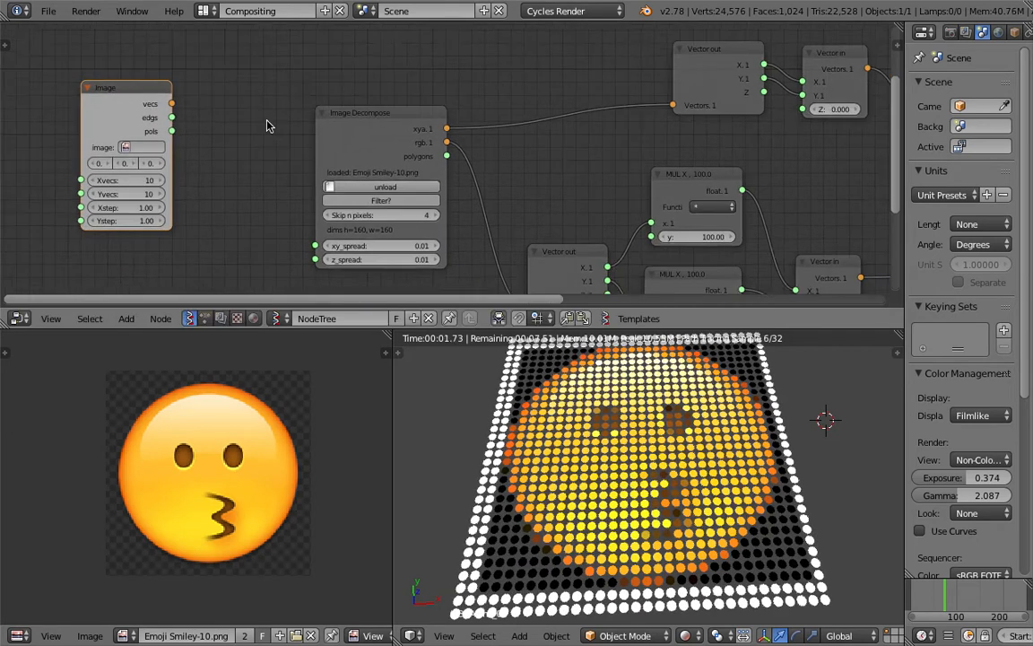
scroll(260, 122, down, 1)
middle_drag(334, 127, 317, 120)
scroll(309, 97, up, 1)
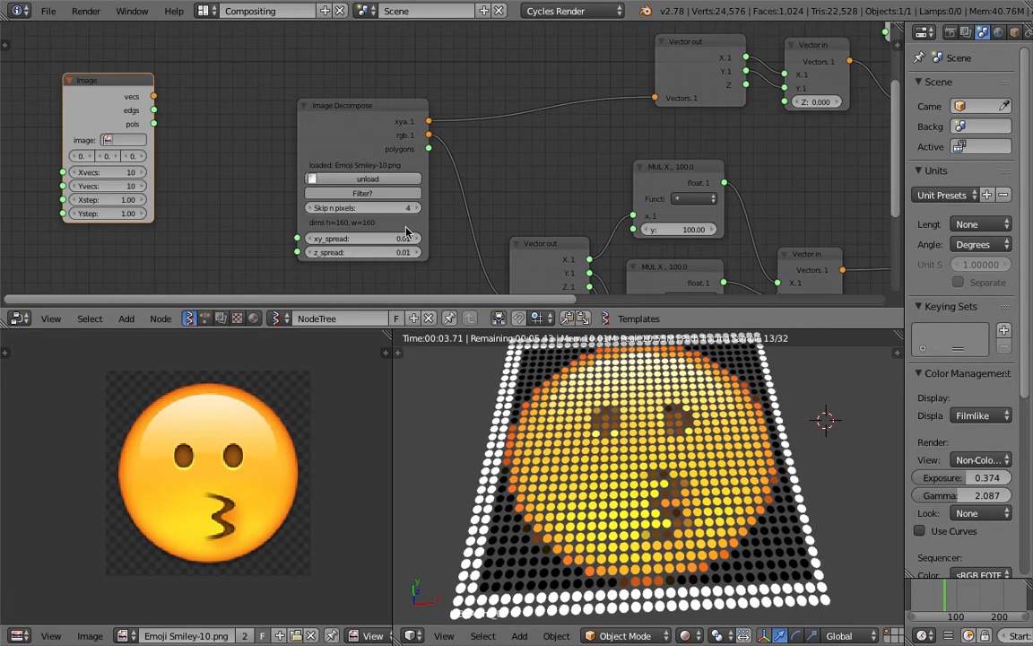
scroll(456, 154, down, 1)
middle_drag(432, 139, 387, 128)
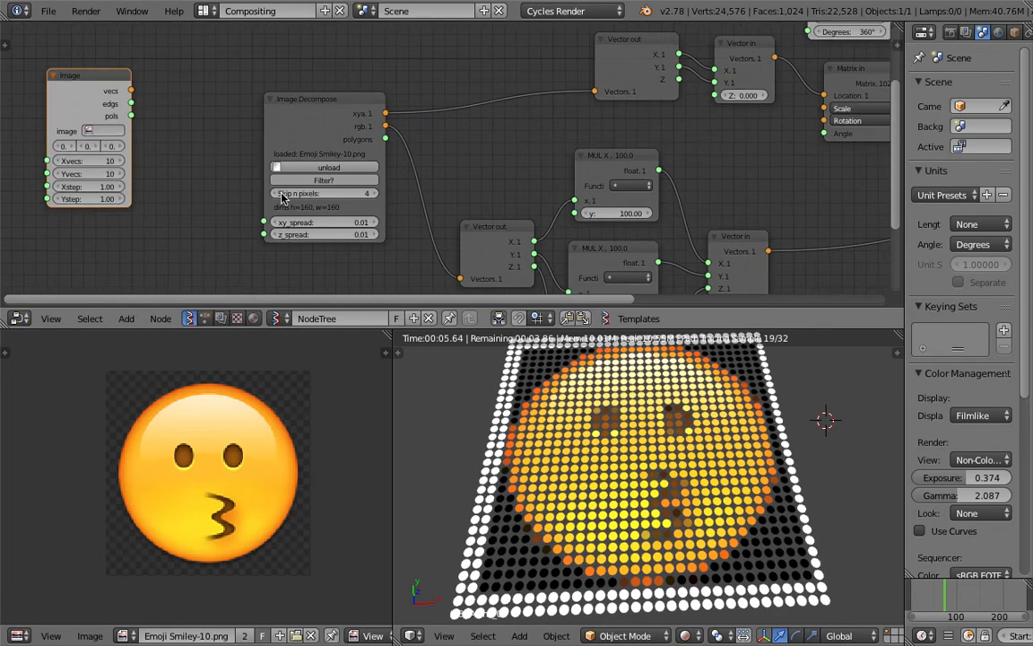
scroll(166, 427, up, 2)
scroll(173, 468, down, 3)
scroll(122, 436, down, 2)
scroll(189, 429, up, 4)
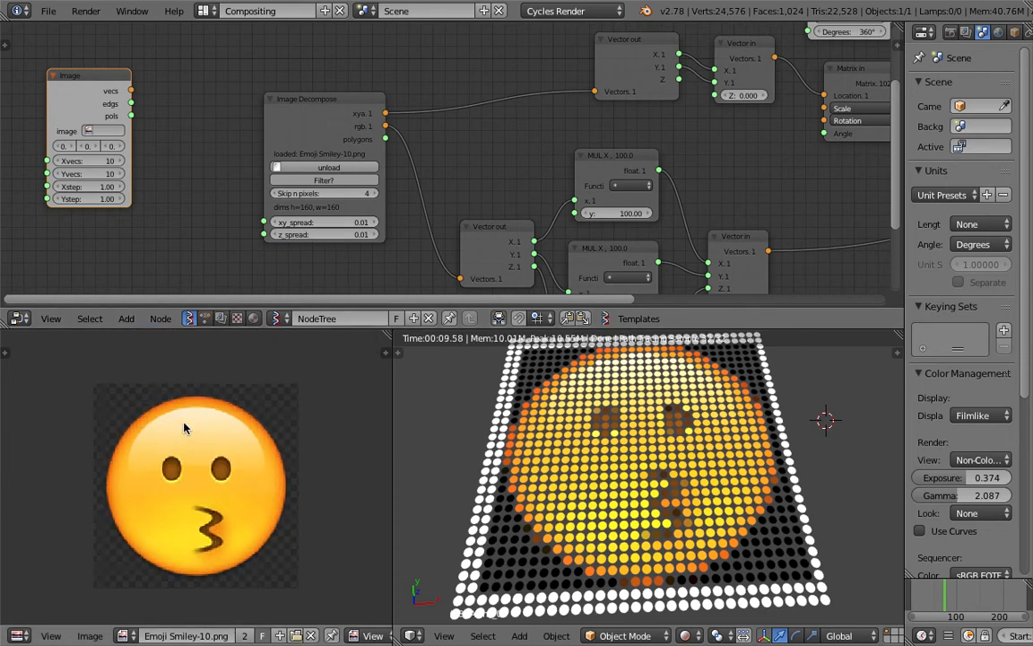
middle_drag(497, 438, 592, 496)
scroll(592, 496, up, 5)
scroll(595, 501, down, 2)
scroll(615, 501, down, 2)
middle_drag(618, 497, 629, 462)
middle_drag(621, 165, 508, 148)
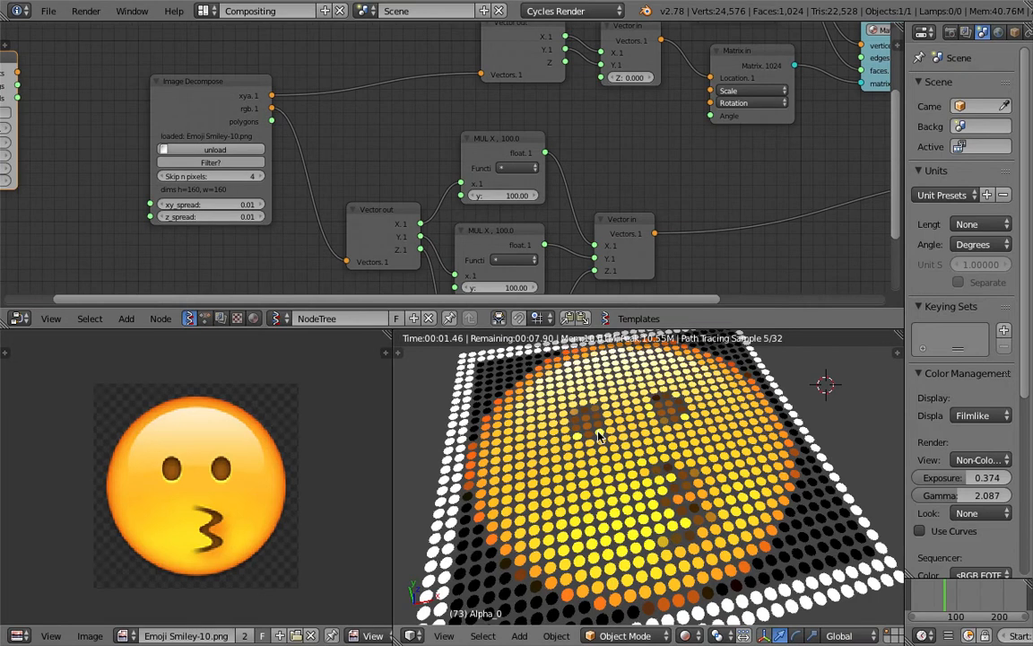
middle_drag(500, 415, 642, 510)
scroll(637, 499, up, 1)
scroll(205, 208, down, 1)
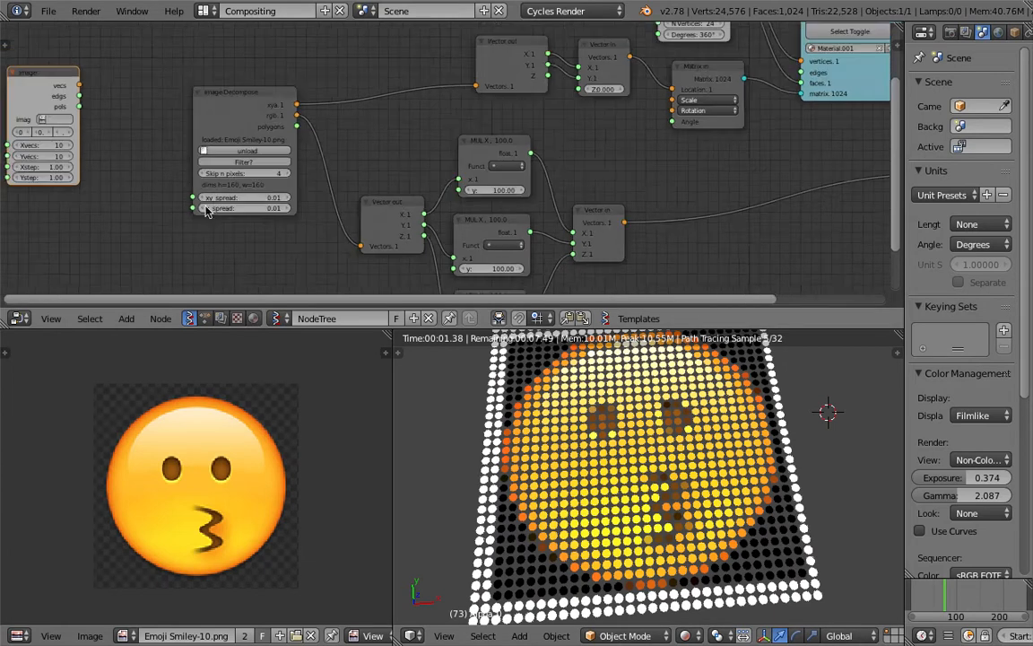
Step: Delete the unconnected Image node
middle_drag(47, 109, 271, 143)
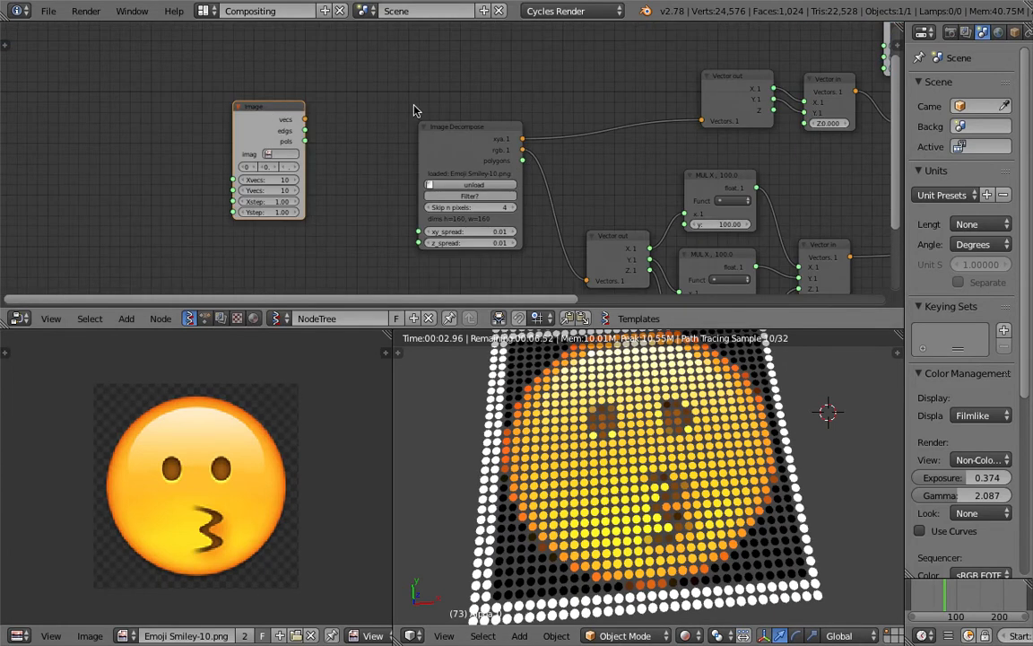
key(x)
middle_drag(581, 175, 384, 138)
Step: Examine the node tree from the Image Decompose node through to the vertex colour node
scroll(680, 488, up, 1)
middle_drag(681, 488, 672, 488)
middle_drag(475, 208, 501, 204)
scroll(627, 465, up, 1)
scroll(627, 466, down, 1)
scroll(561, 150, down, 1)
scroll(560, 151, down, 2)
middle_drag(537, 167, 415, 153)
middle_drag(566, 55, 561, 99)
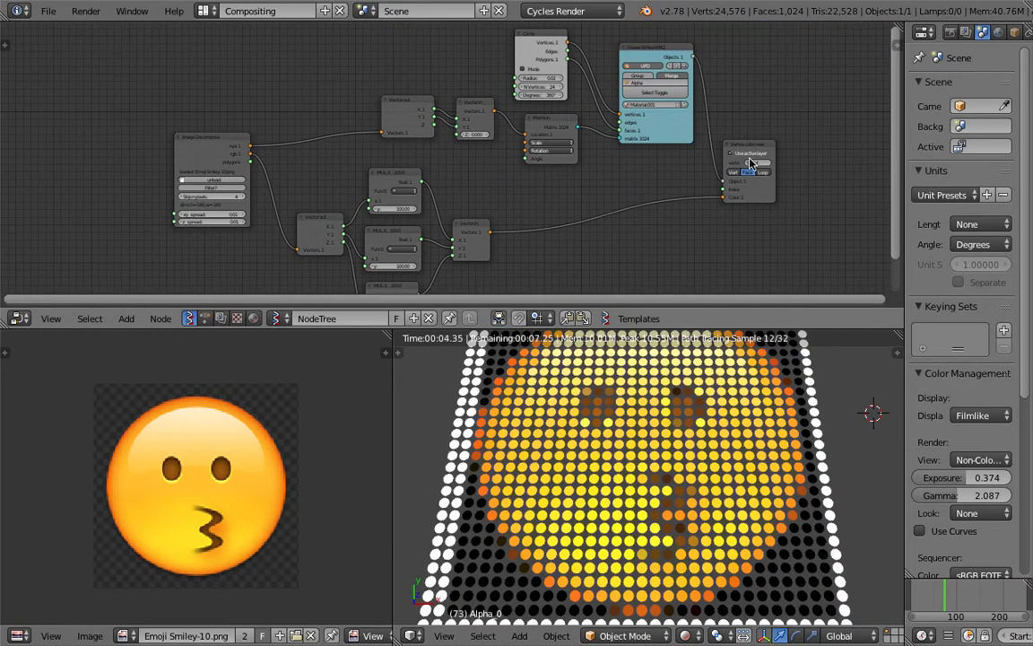
Step: Set Skip n pixels to 8 on the Image Decompose node and reload the emoji image
drag(751, 161, 765, 157)
scroll(328, 206, up, 3)
click(325, 198)
click(325, 199)
click(325, 198)
click(325, 198)
click(293, 172)
click(283, 167)
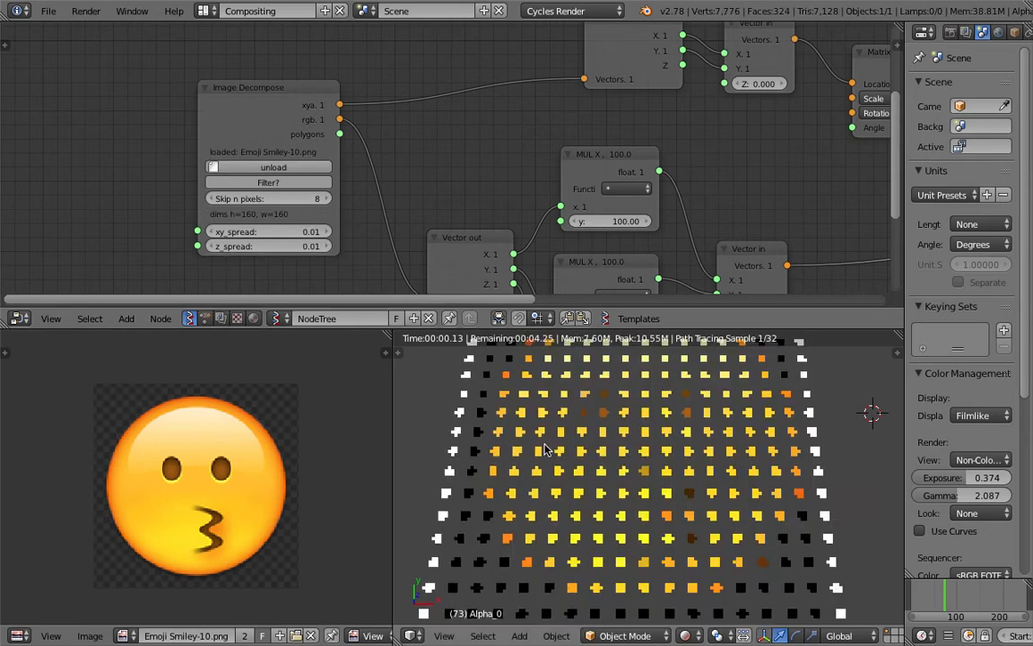
Step: Set Skip n pixels to 2 on the Image Decompose node and reload the emoji image
scroll(529, 430, down, 2)
click(213, 201)
click(212, 201)
click(212, 201)
click(212, 201)
click(212, 201)
click(286, 168)
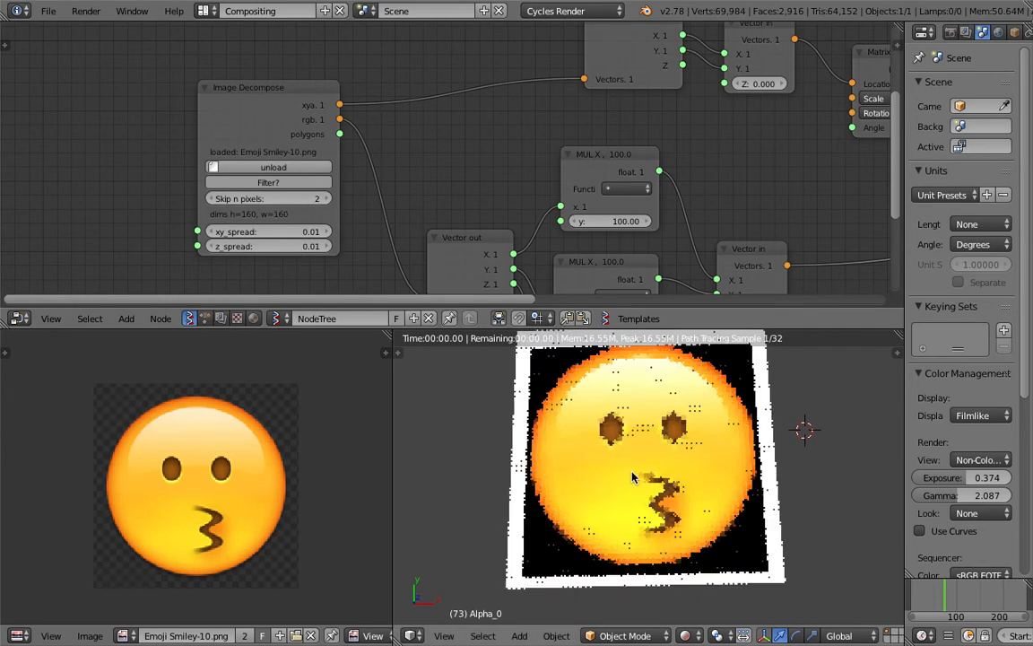
Step: Set the circle node's N Vertices to 8
middle_drag(733, 168, 562, 208)
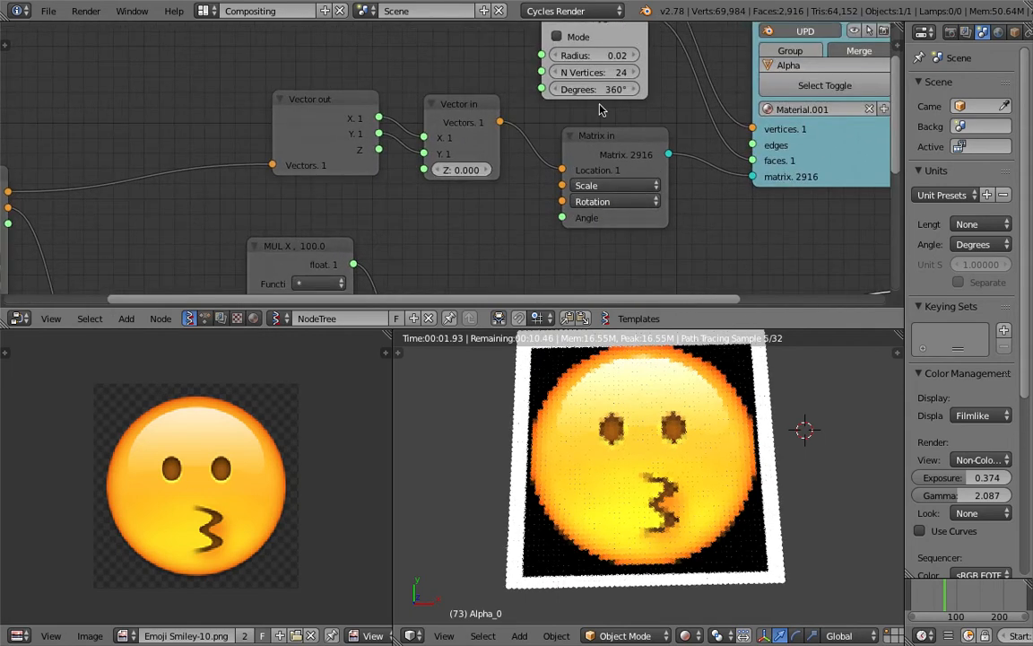
click(606, 72)
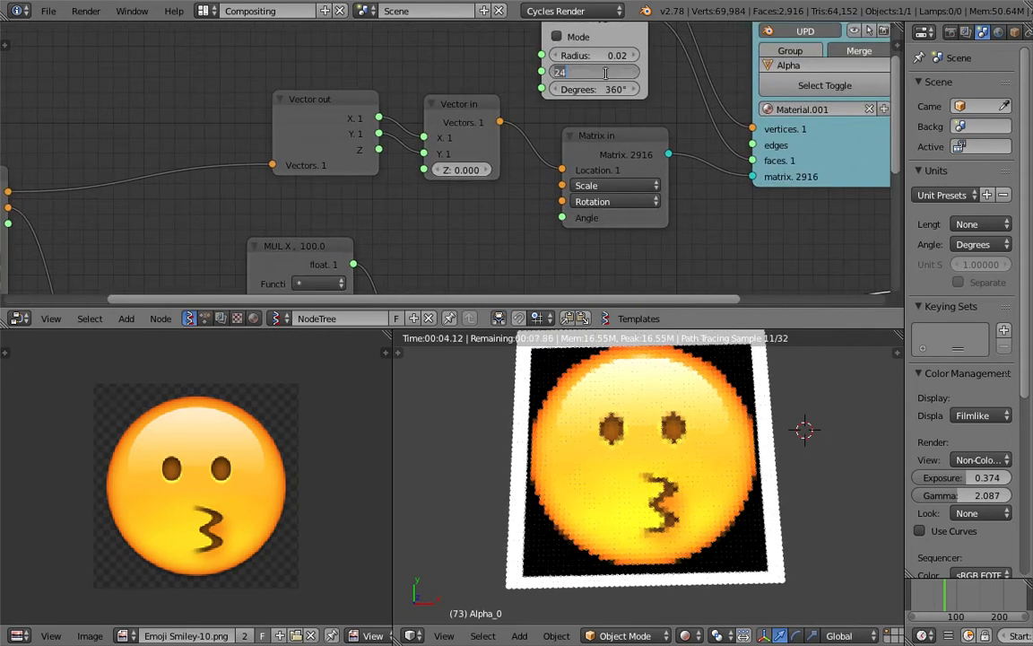
key(Return)
click(589, 58)
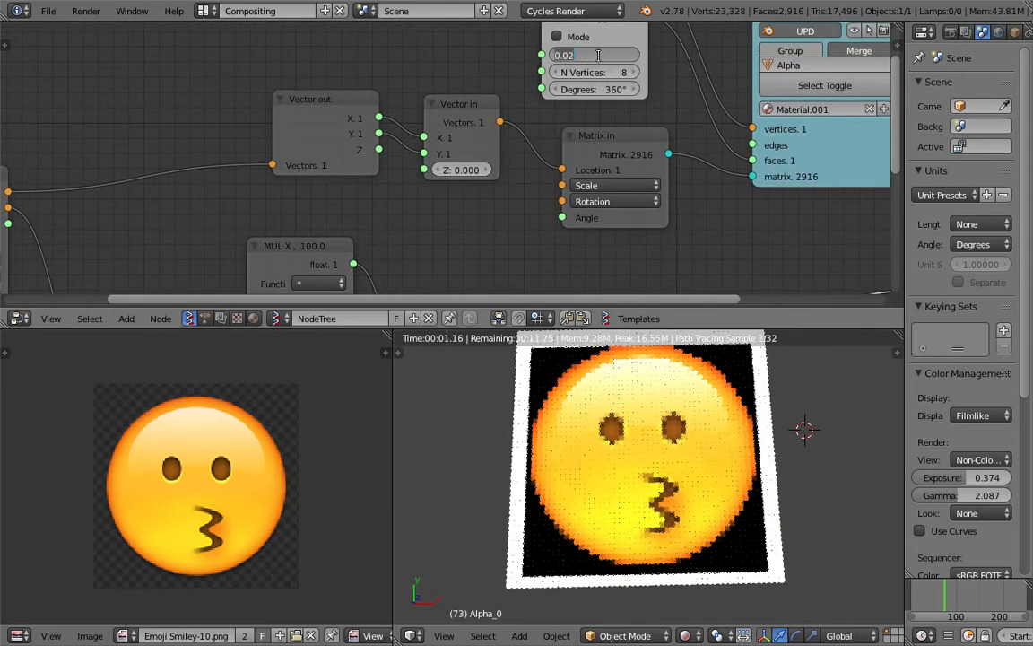
Step: Set the circle node's N Vertices to 4 and its Radius to 0.01
click(603, 75)
text(4)
key(Return)
click(617, 56)
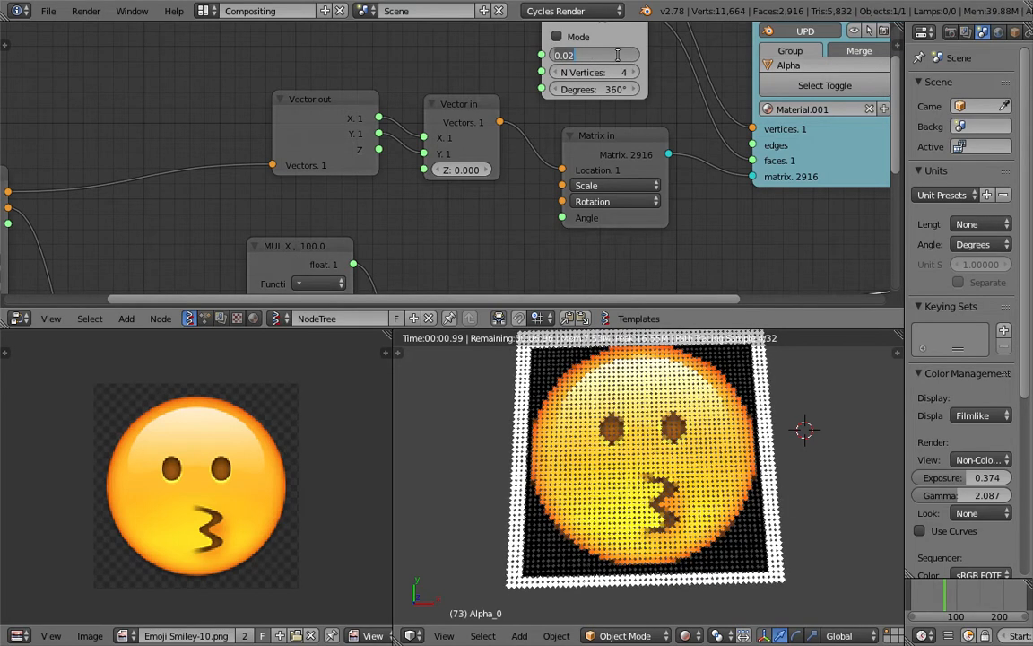
text(0.01)
key(Return)
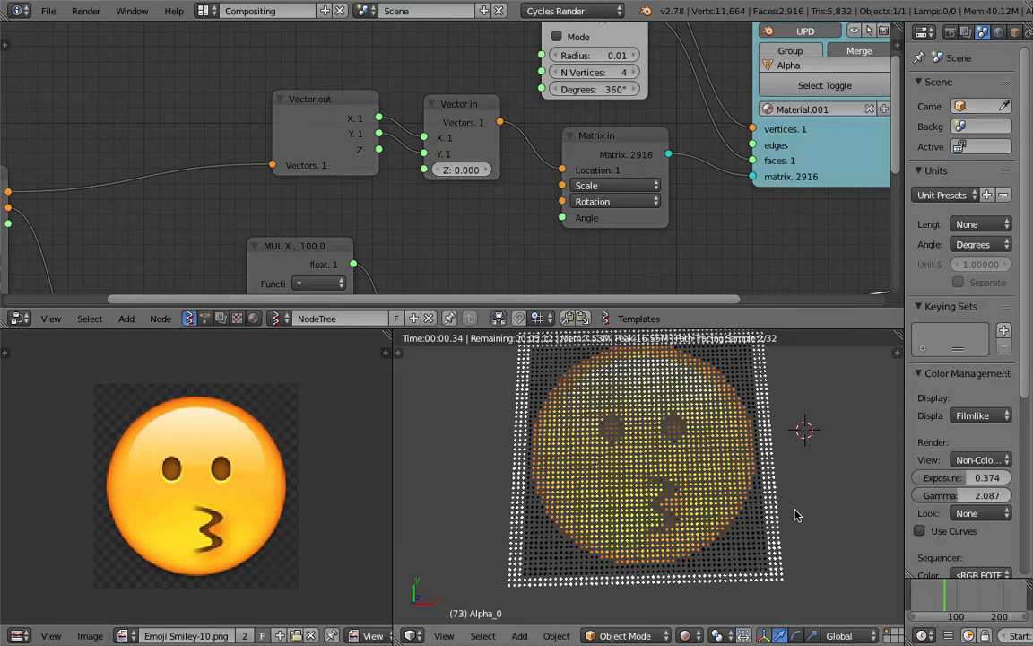
Step: Inspect the rendered emoji grid of small squares up close and from several angles
scroll(792, 493, up, 6)
middle_drag(792, 493, 606, 387)
scroll(662, 512, down, 6)
scroll(603, 502, up, 10)
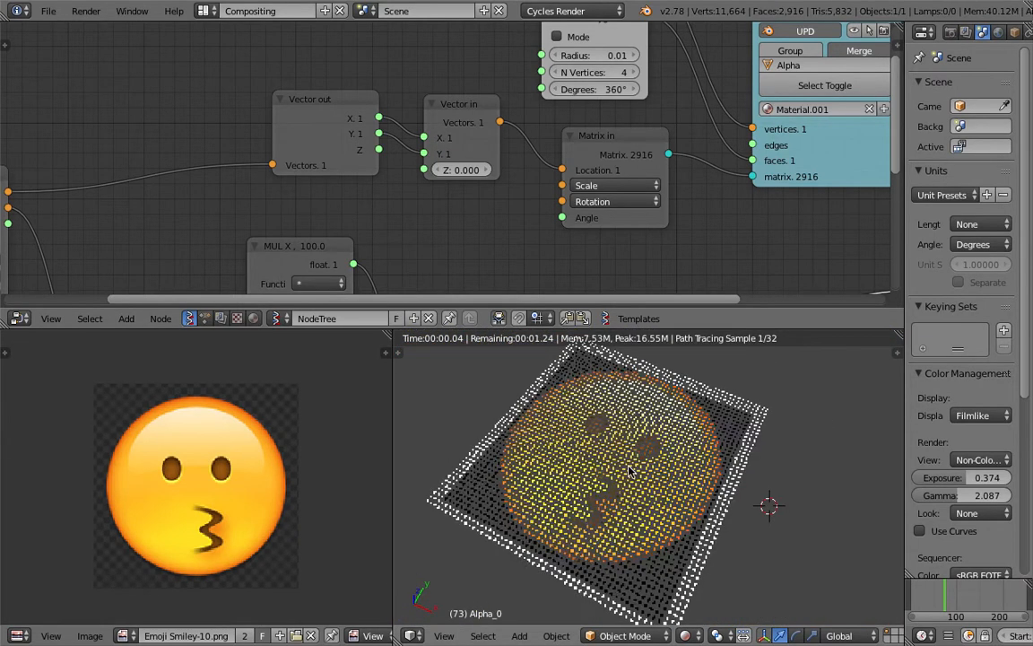
middle_drag(603, 502, 539, 457)
middle_drag(232, 173, 365, 107)
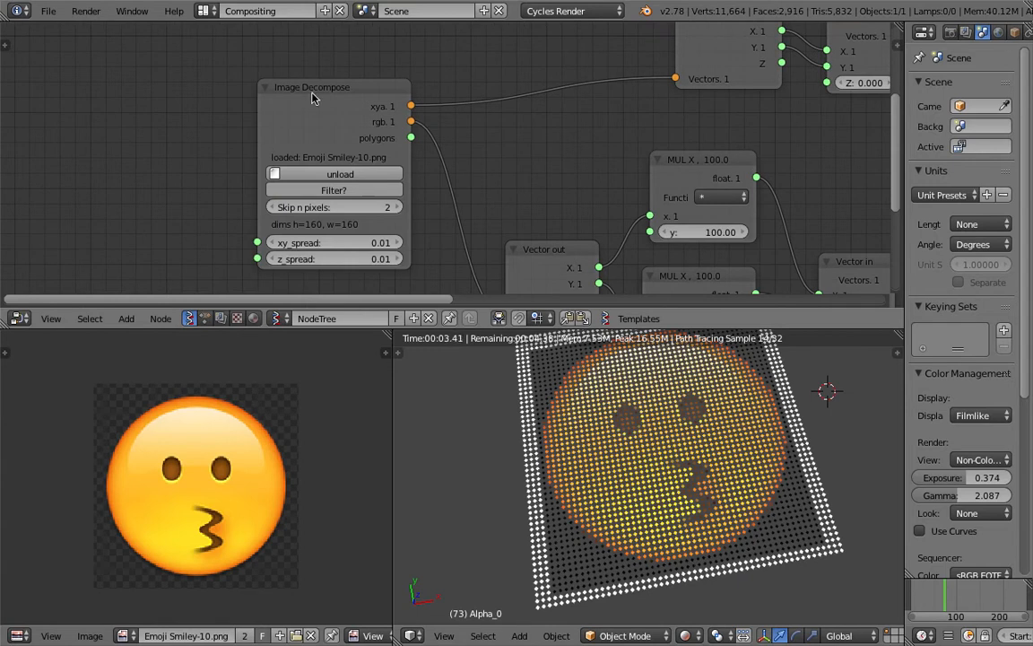
Step: Start a new file and delete all the default objects from the scene
click(50, 12)
click(69, 36)
click(81, 44)
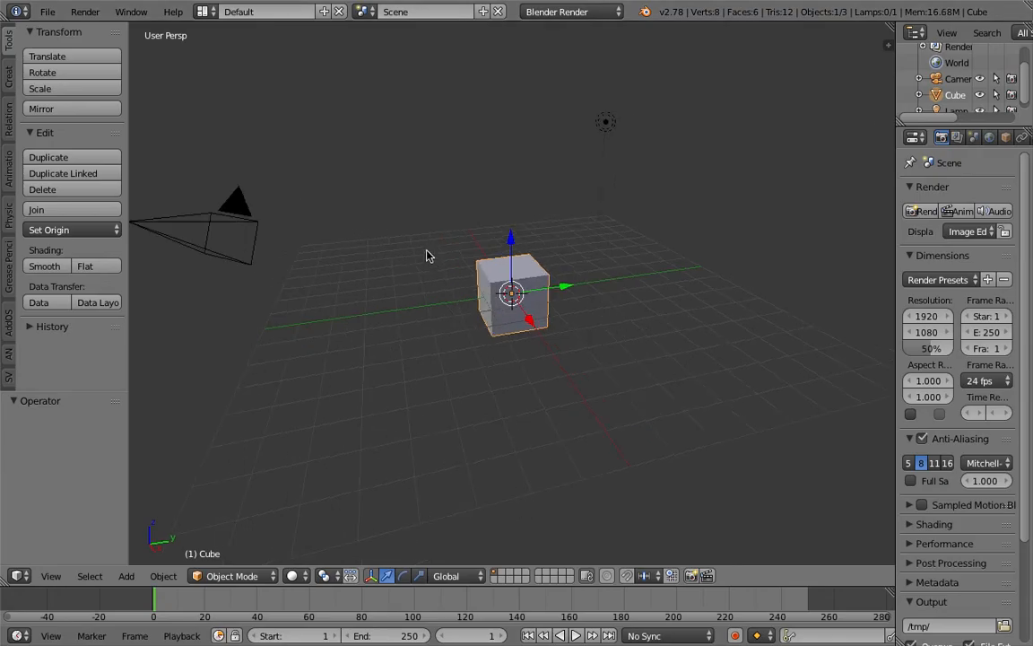
key(a)
key(a)
key(x)
click(464, 254)
Step: Switch to the Compositing screen layout and create a new Sverchok node tree in the node editor
click(204, 11)
click(220, 68)
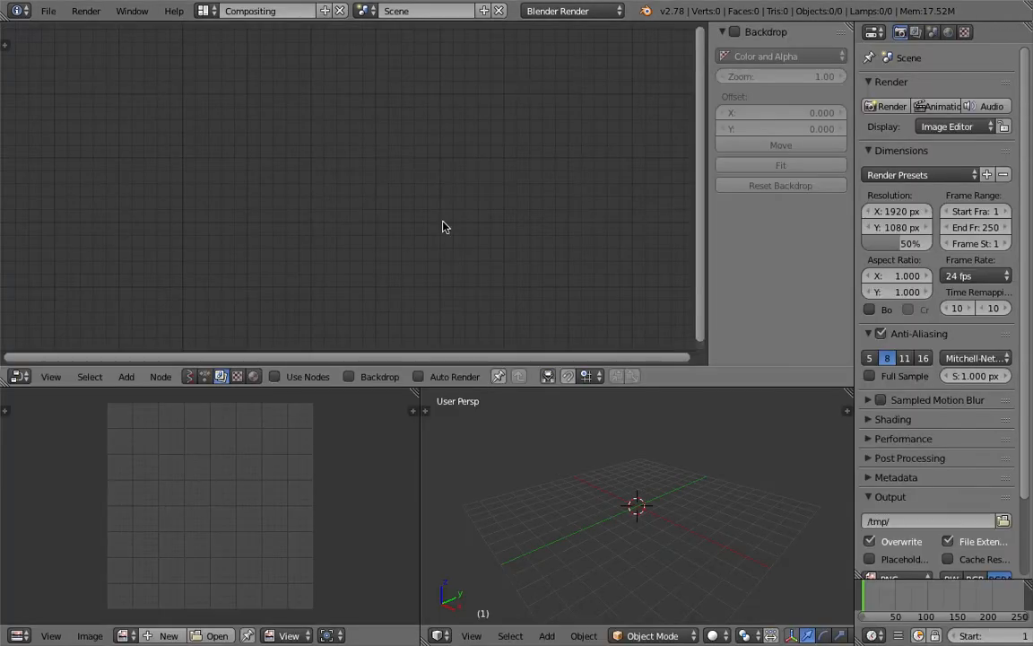
click(190, 378)
click(340, 377)
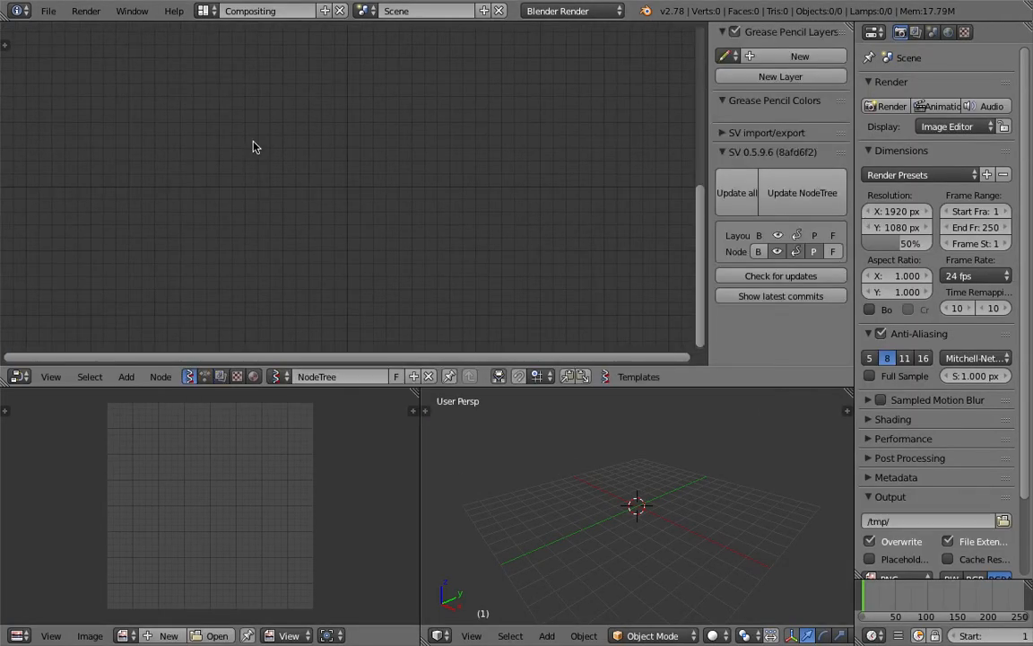
Step: Add an Image Decompose node to the empty node tree
key(shift+a)
click(253, 142)
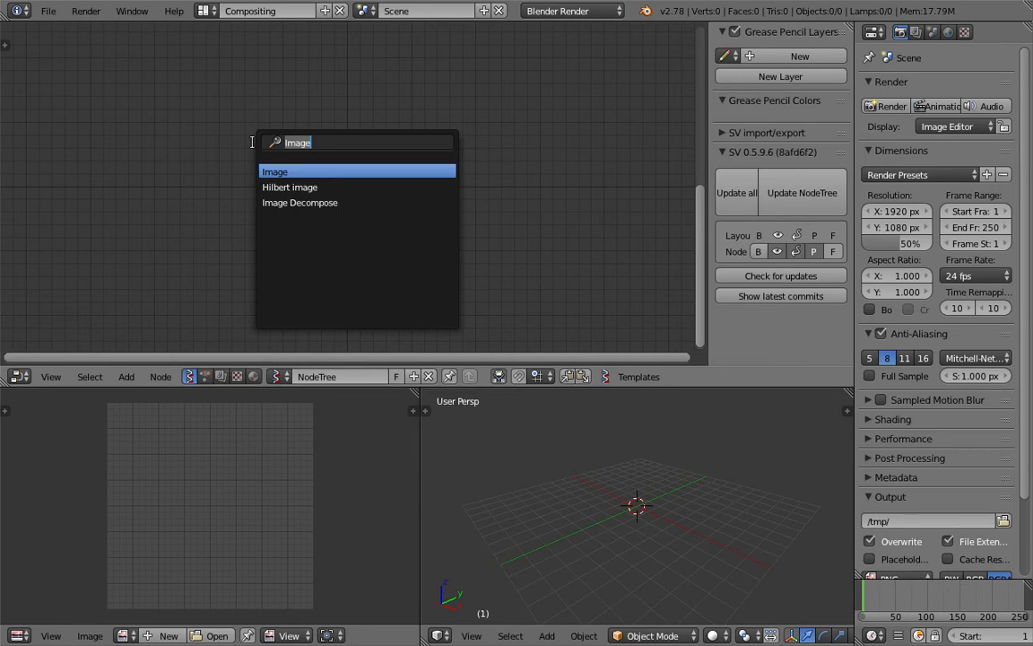
click(295, 203)
click(208, 115)
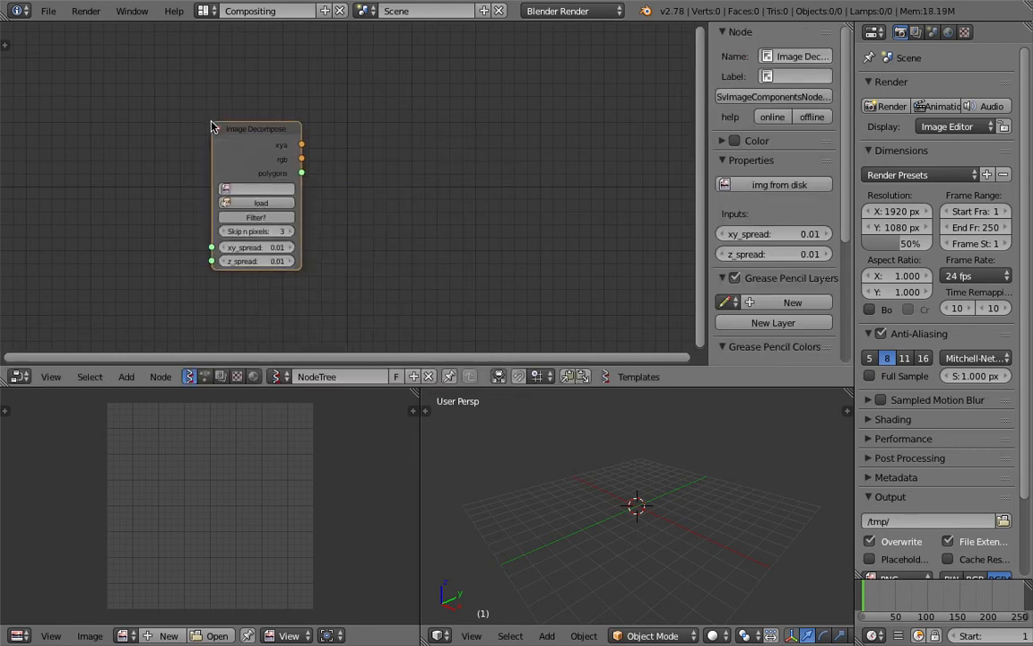
Step: Save the file on the Desktop as image_decompose_study_001.blend
click(49, 10)
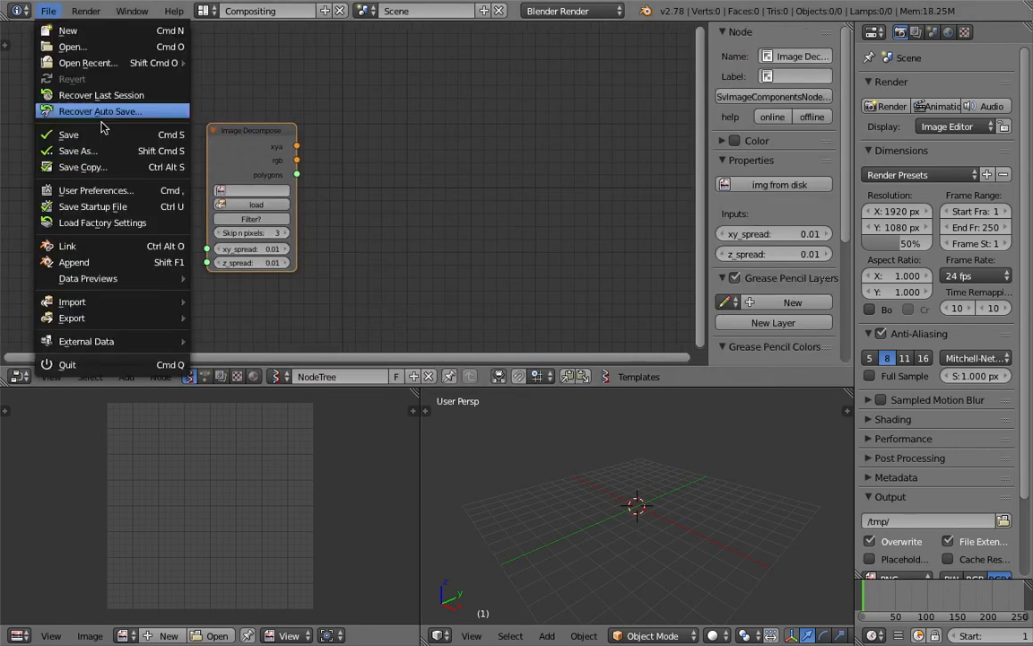
click(125, 148)
click(281, 73)
text(image_decompose_st)
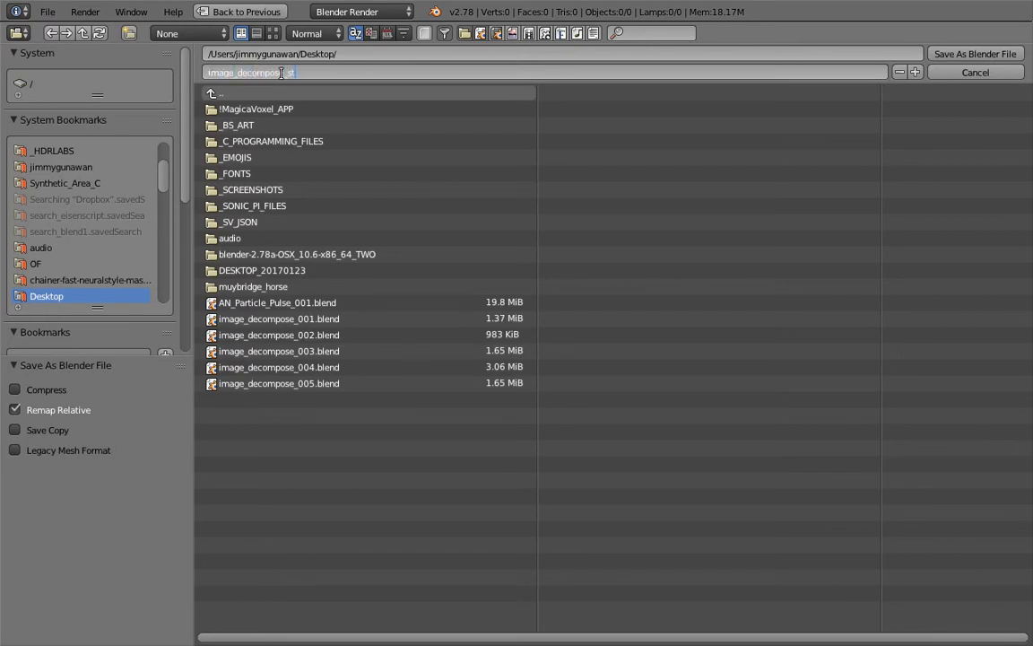
key(Return)
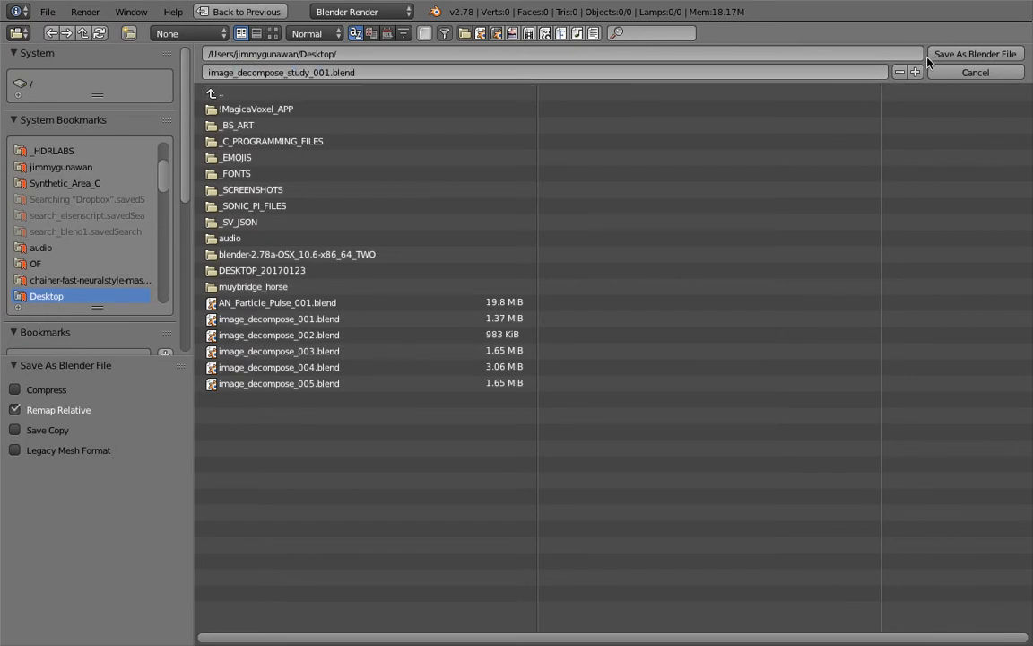
key(Return)
Step: Collapse the node editor's sidebar and narrow the properties editor to enlarge the node workspace
middle_drag(323, 195, 287, 193)
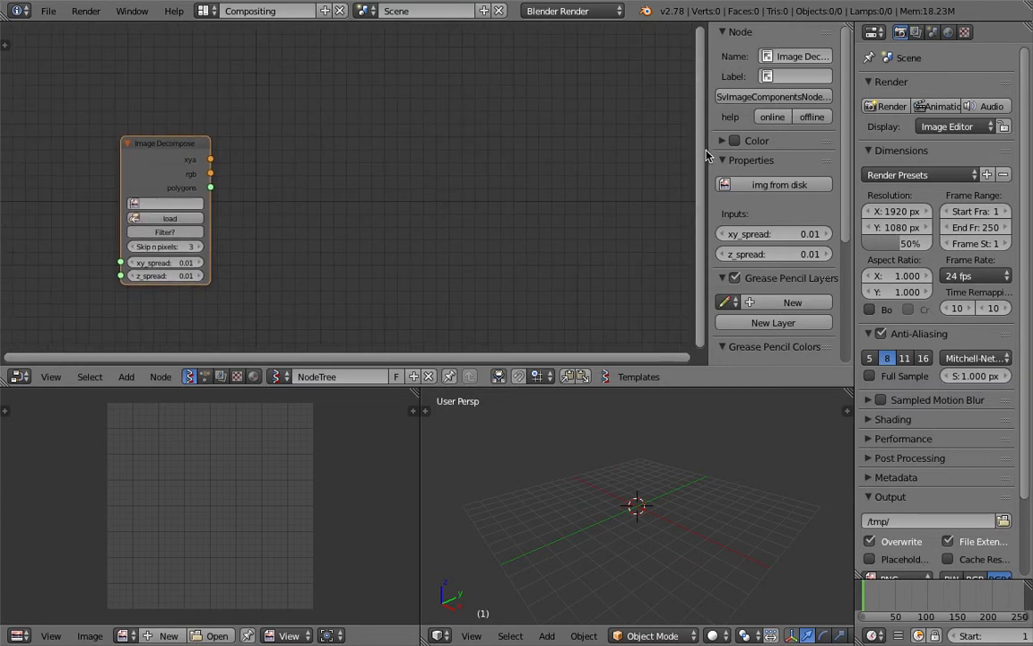
drag(707, 151, 780, 156)
drag(854, 158, 914, 158)
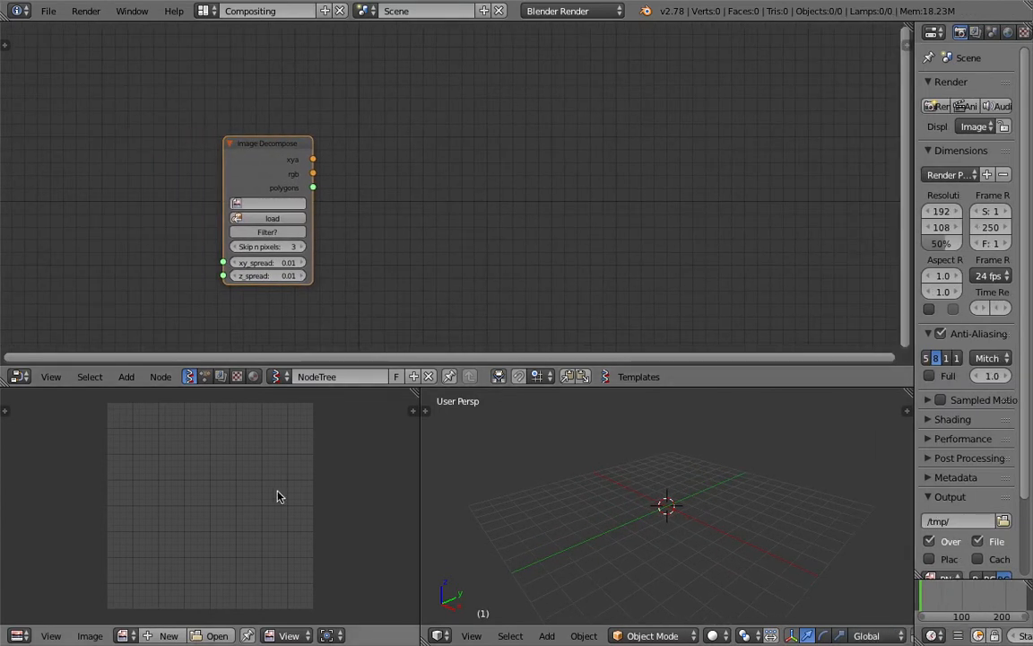
Step: Open Emoji Smiley-18.png from the Desktop's _EMOJIS/Emoji Smiley folder in the image editor, browsing the files as thumbnails
click(200, 635)
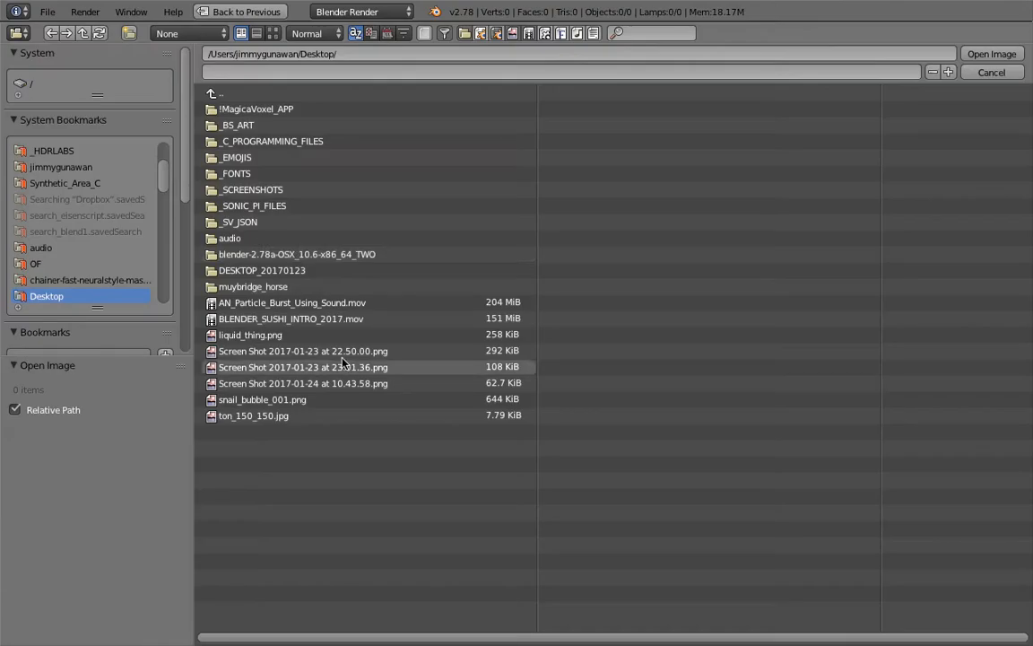
click(251, 157)
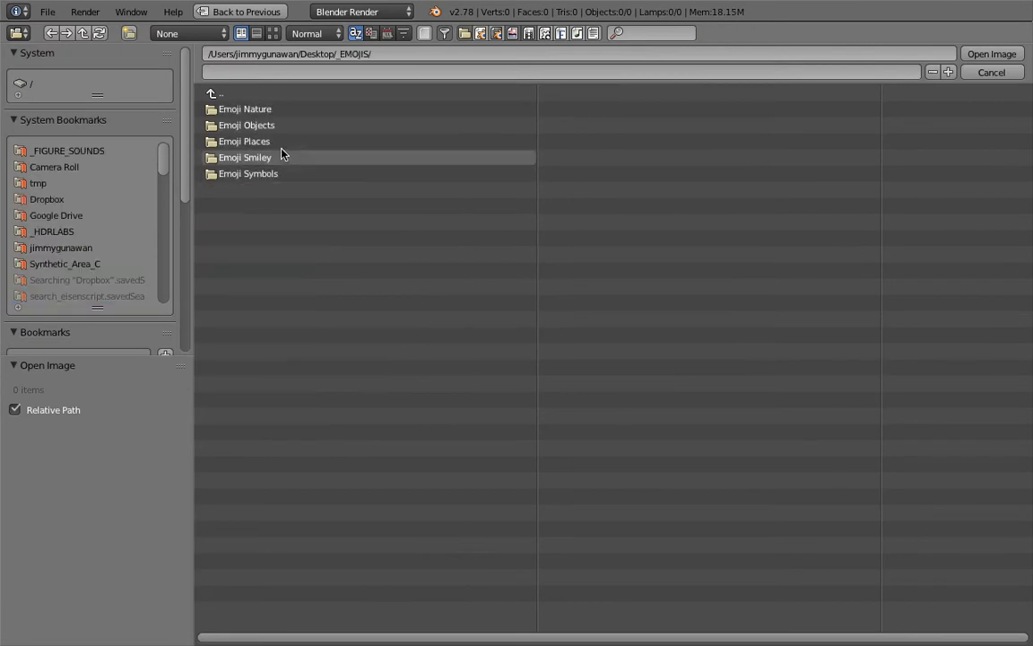
click(269, 157)
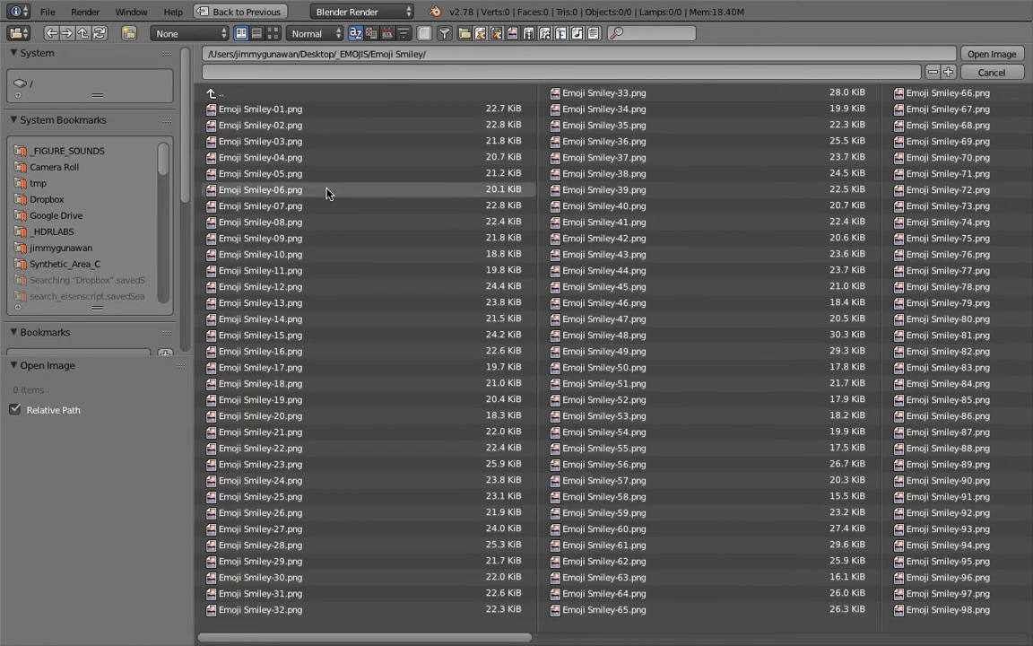
click(272, 33)
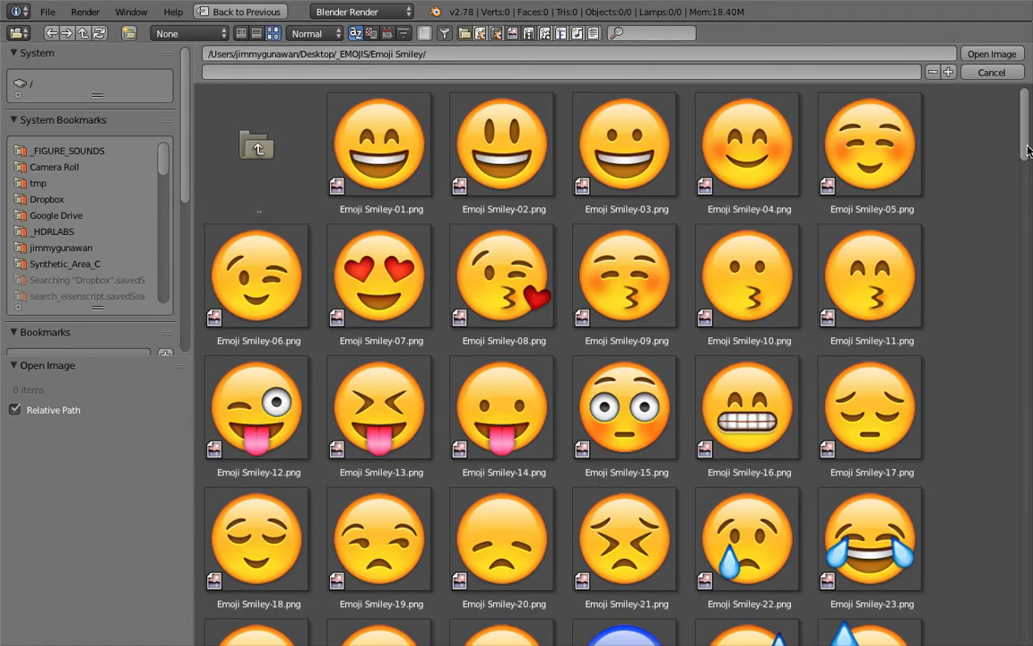
scroll(1030, 189, down, 5)
mouse_move(1031, 189)
mouse_down()
mouse_move(1030, 260)
mouse_move(1029, 168)
mouse_up()
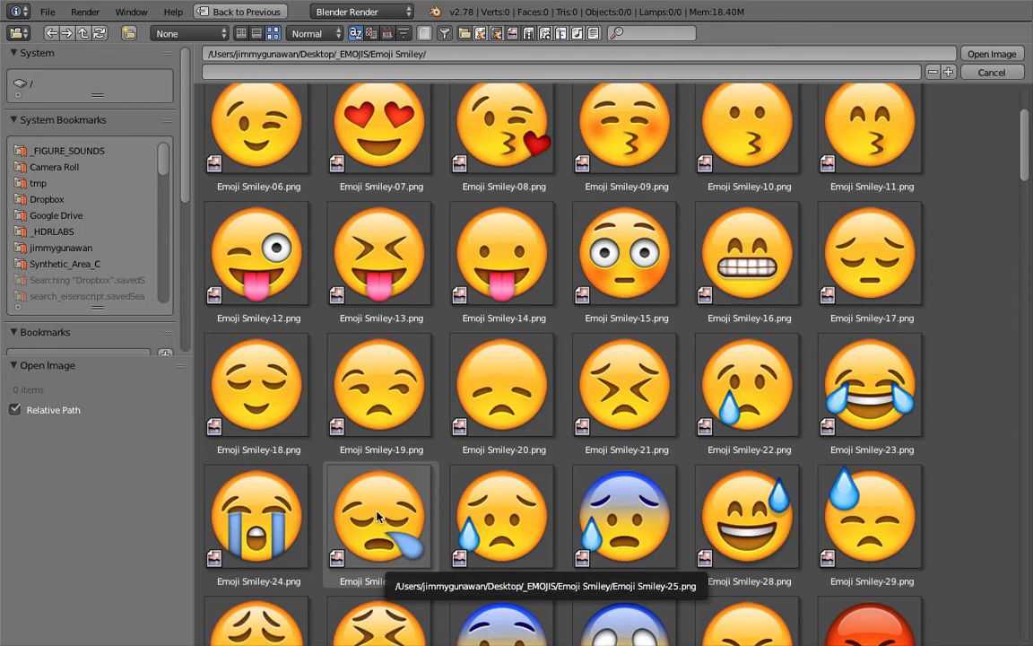
double_click(271, 396)
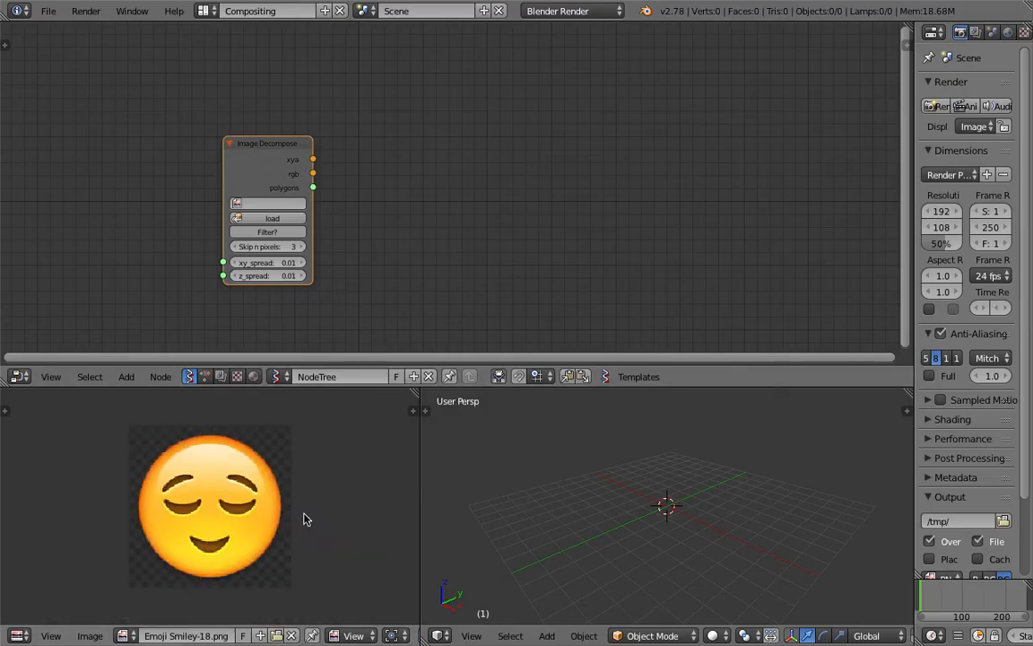
scroll(303, 519, up, 4)
scroll(300, 510, down, 3)
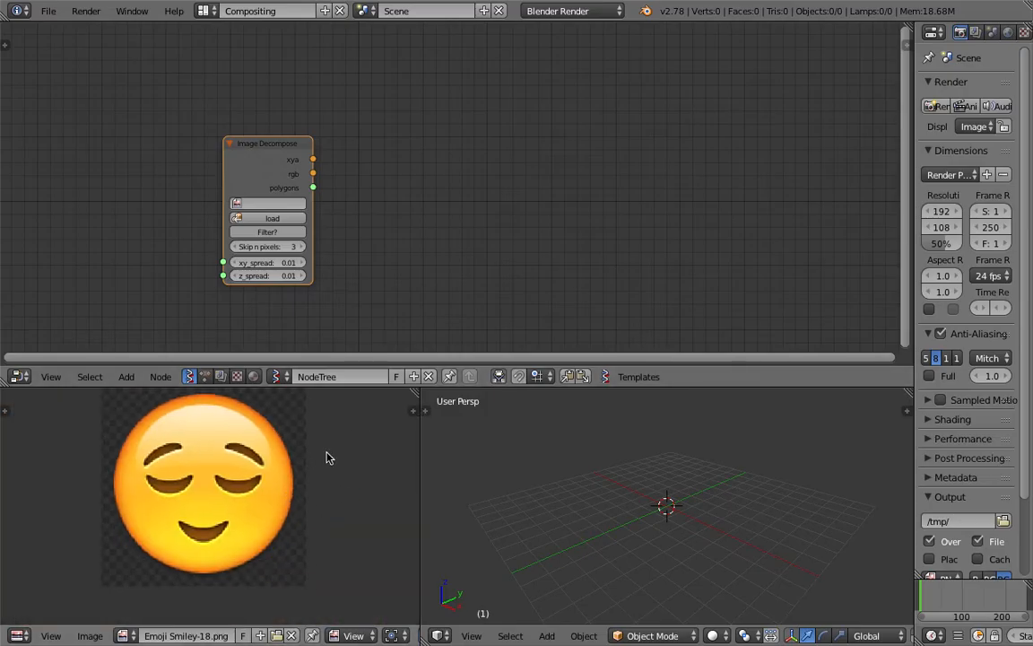
middle_drag(284, 423, 280, 458)
drag(303, 420, 301, 423)
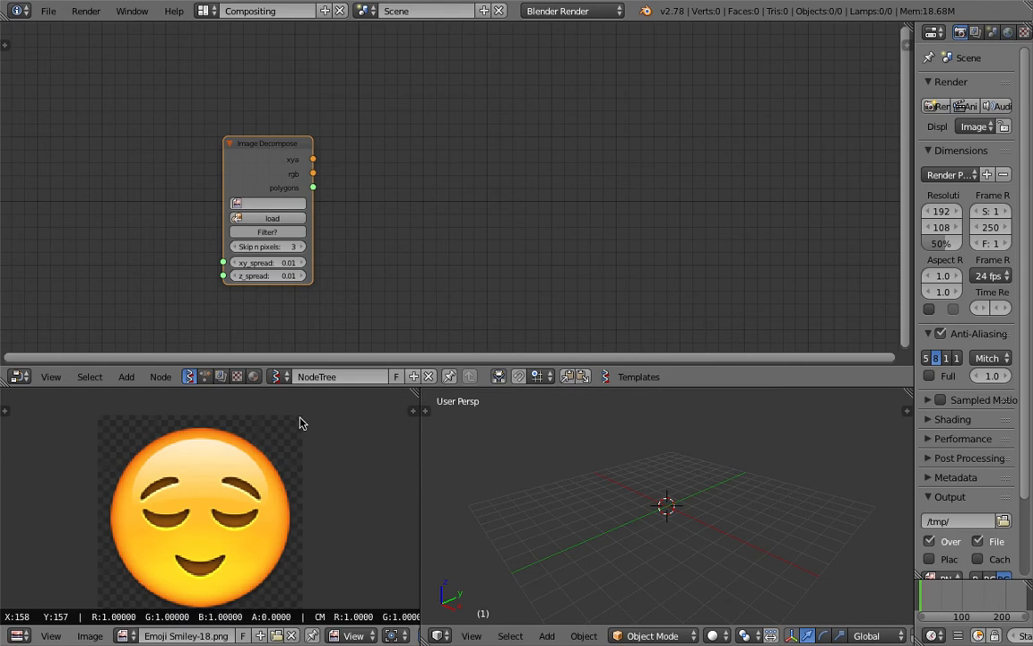
middle_drag(353, 432, 337, 427)
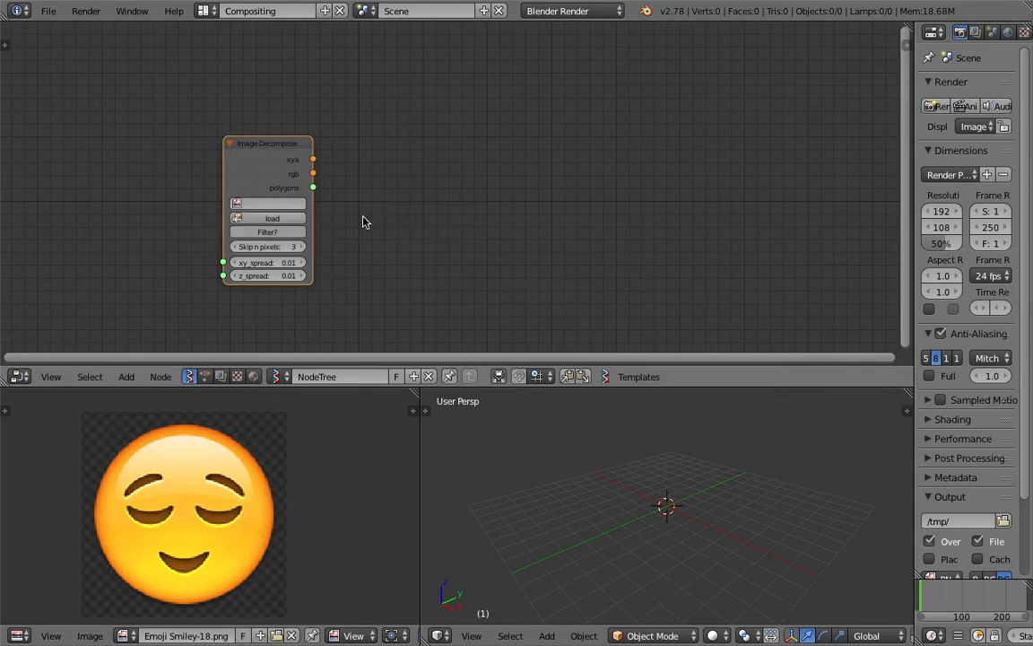
Step: Choose Emoji Smiley-18.png as the Image Decompose node's image and widen the node until the full file name fits
scroll(283, 178, up, 3)
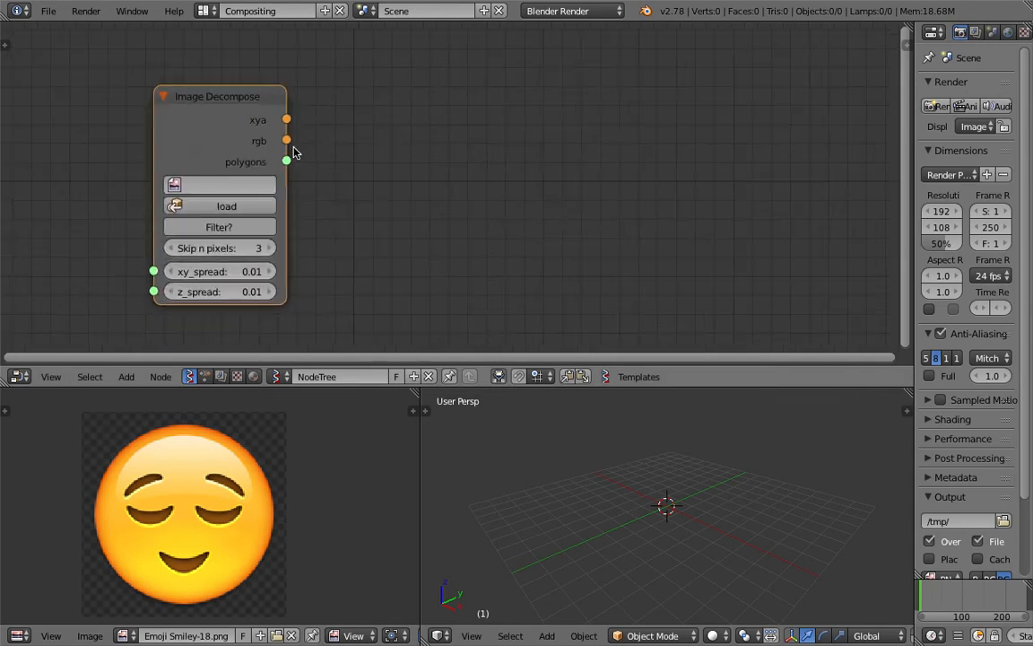
click(222, 185)
click(238, 208)
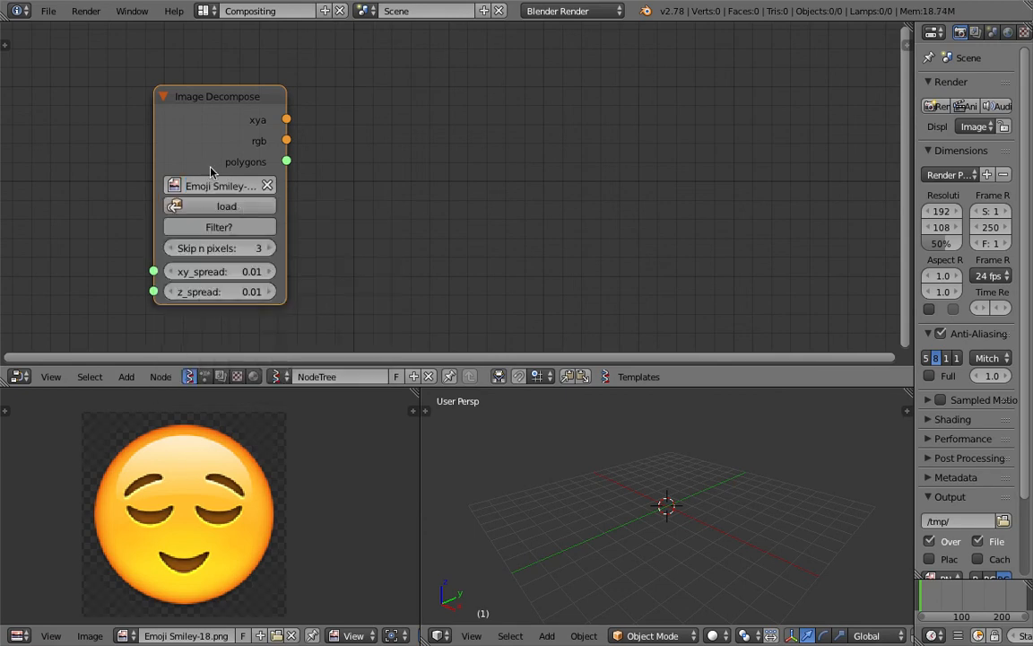
drag(284, 183, 341, 185)
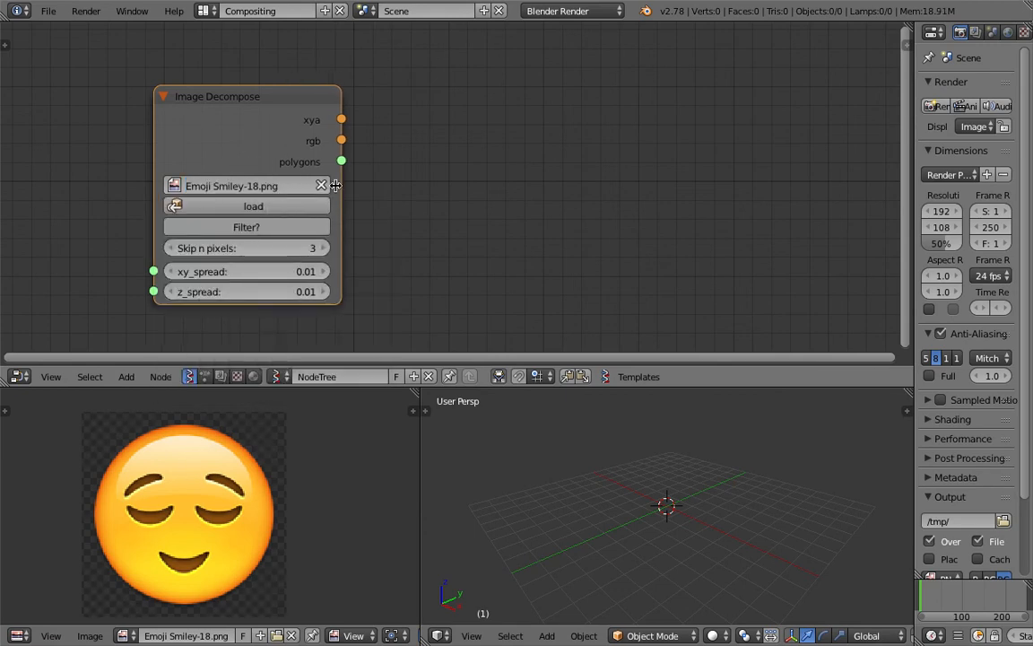
Step: Examine the Image Decompose node's load, filter, skip and spread options and its three outputs
scroll(231, 485, down, 2)
scroll(199, 492, up, 2)
scroll(204, 485, down, 2)
middle_drag(369, 282, 357, 279)
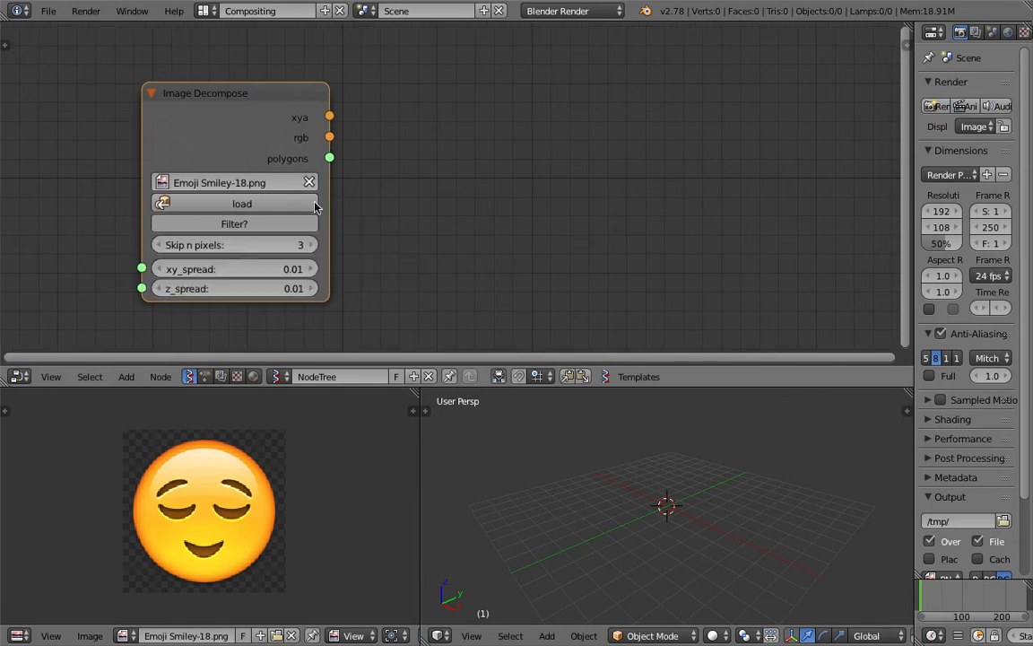
middle_drag(267, 126, 270, 120)
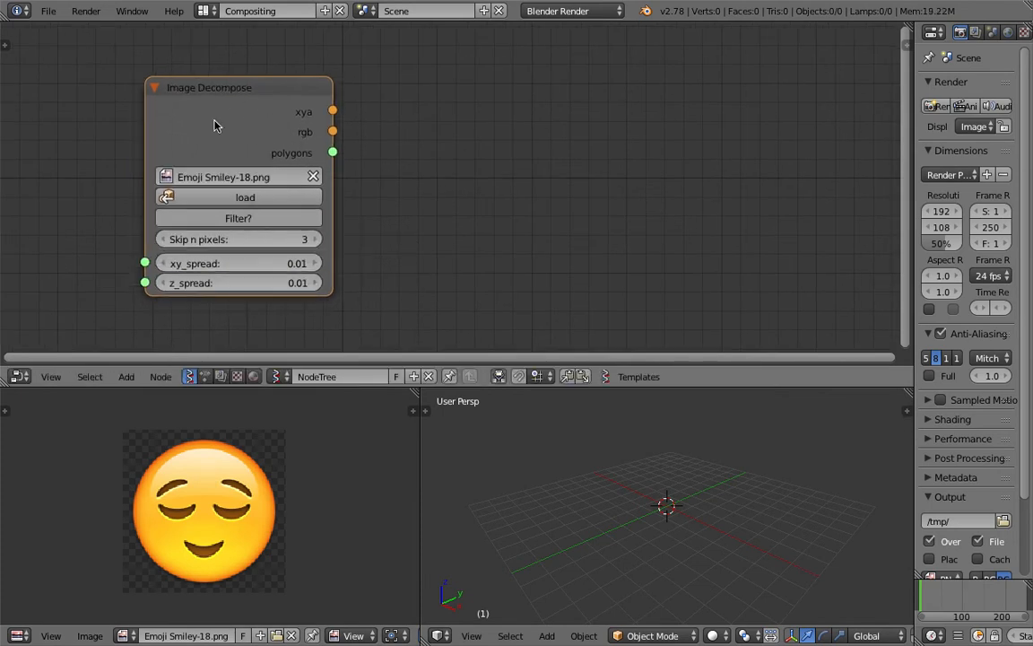
middle_drag(344, 180, 358, 175)
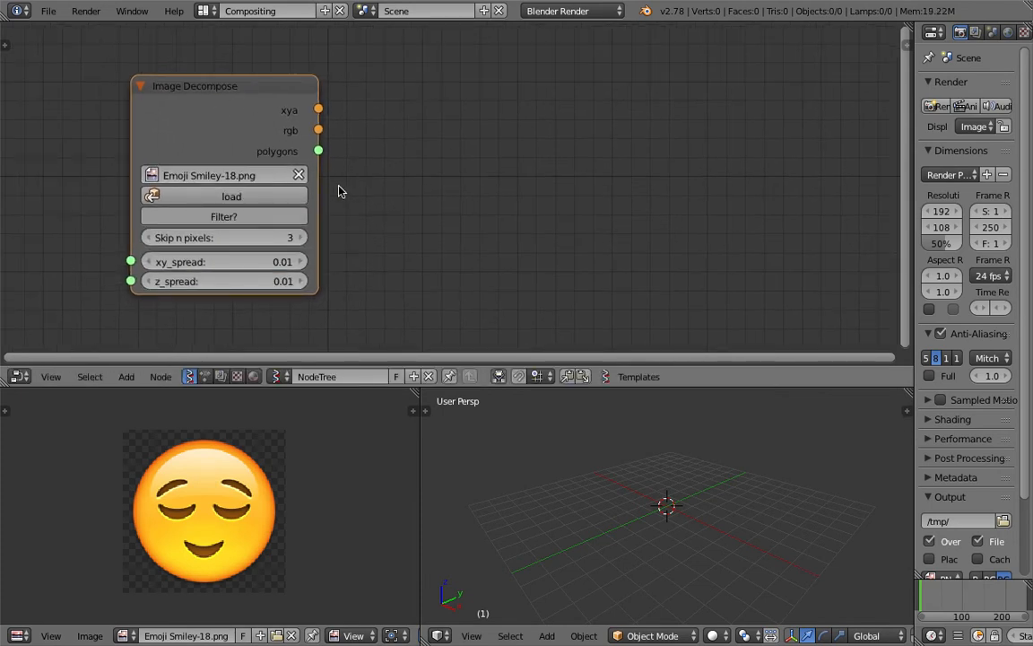
scroll(320, 190, down, 1)
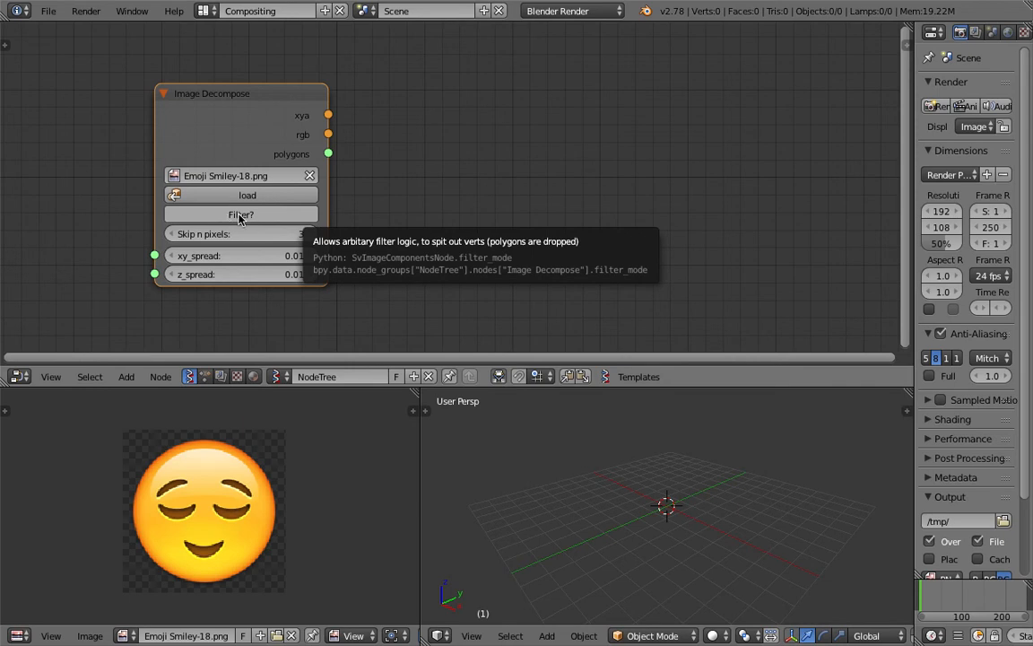
middle_drag(369, 210, 323, 209)
scroll(393, 167, down, 1)
drag(297, 133, 667, 296)
drag(293, 156, 485, 209)
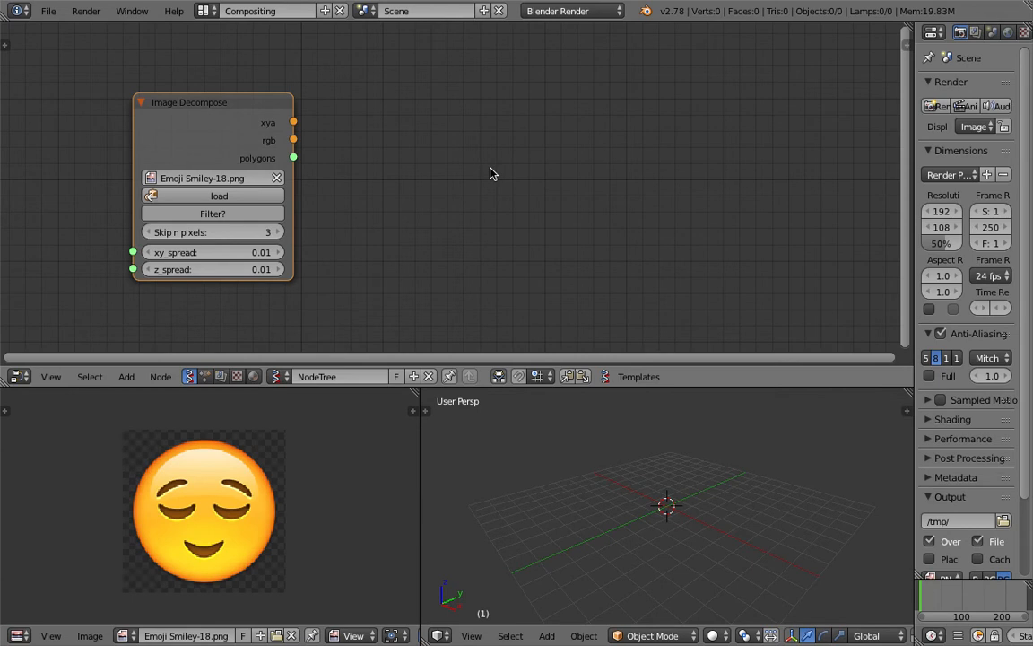
Step: Add a Viewer Draw node beside Image Decompose and connect the xya output to its vertices input
key(space)
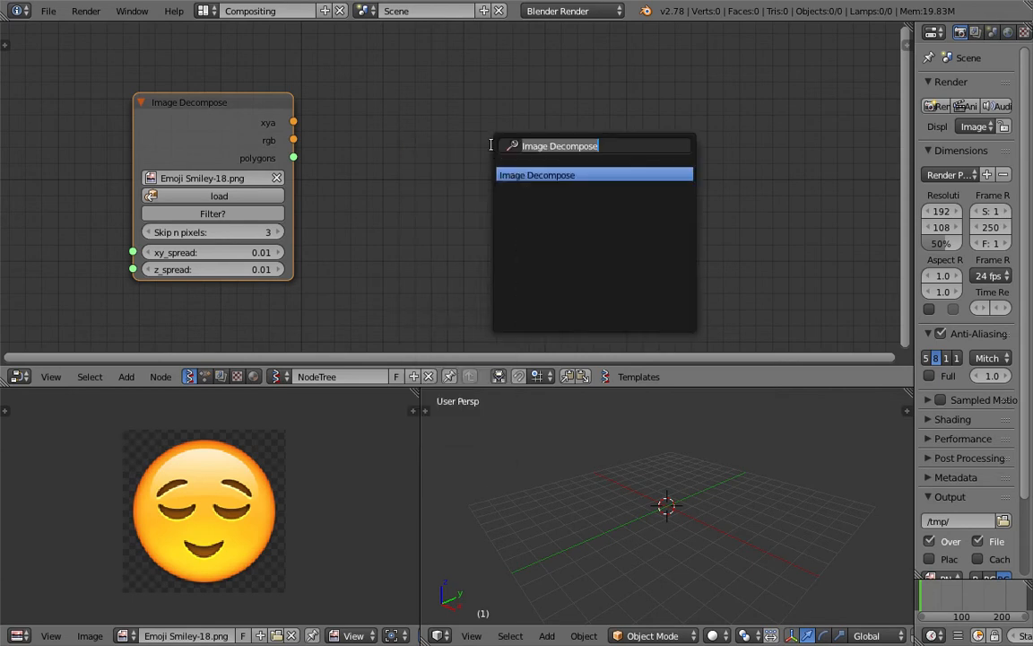
text(view)
key(Return)
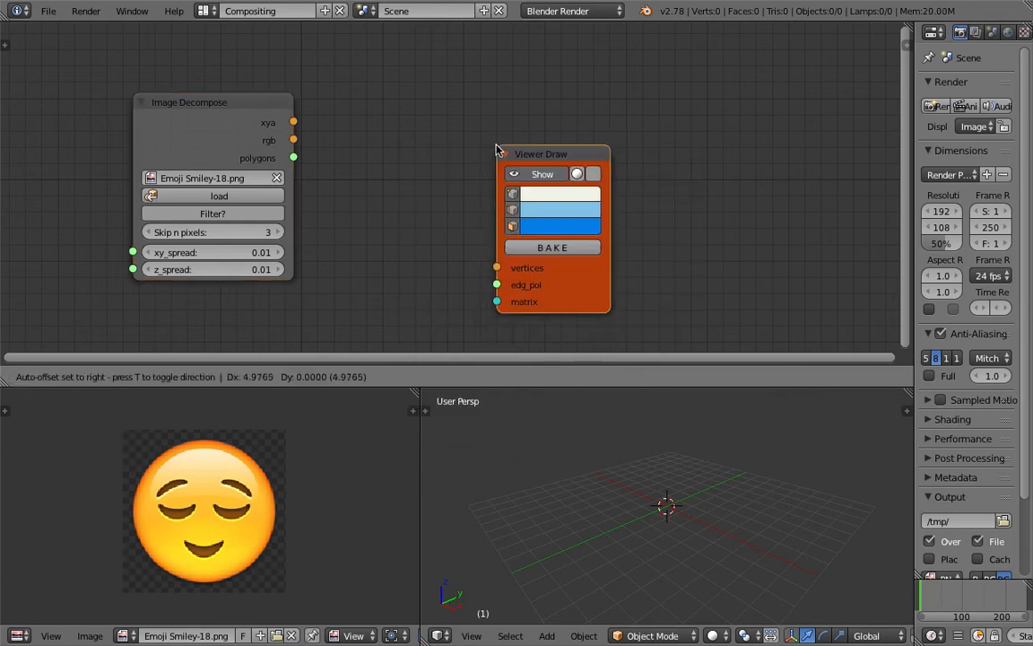
mouse_move(298, 126)
mouse_down()
mouse_move(428, 165)
mouse_move(513, 215)
mouse_up()
Step: Set the current frame to 33 and load the chosen emoji image in the Image Decompose node
middle_drag(679, 468, 697, 479)
click(933, 589)
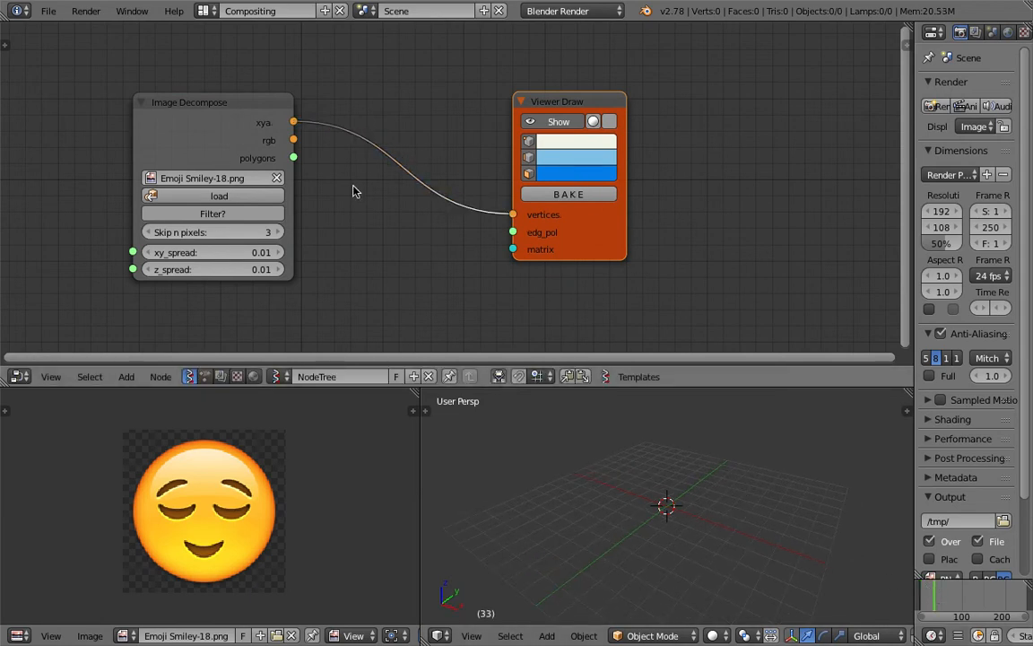
middle_drag(353, 191, 373, 187)
click(285, 193)
Step: Examine the emoji's point cloud from several angles in the 3D view and compare it with the source image
scroll(653, 478, up, 9)
middle_drag(639, 459, 628, 529)
mouse_move(628, 529)
middle_down()
mouse_move(737, 506)
mouse_move(727, 517)
mouse_move(807, 431)
mouse_move(744, 520)
mouse_move(628, 529)
mouse_move(686, 543)
mouse_move(679, 556)
middle_up()
drag(634, 251, 671, 244)
middle_drag(787, 540, 737, 506)
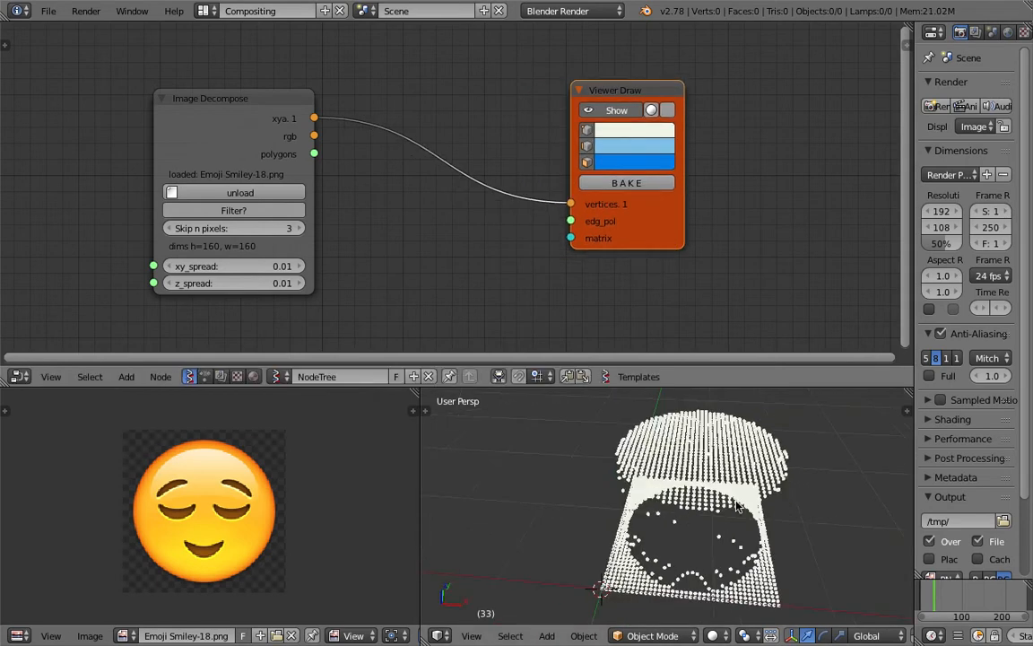
scroll(315, 508, up, 3)
scroll(316, 489, down, 3)
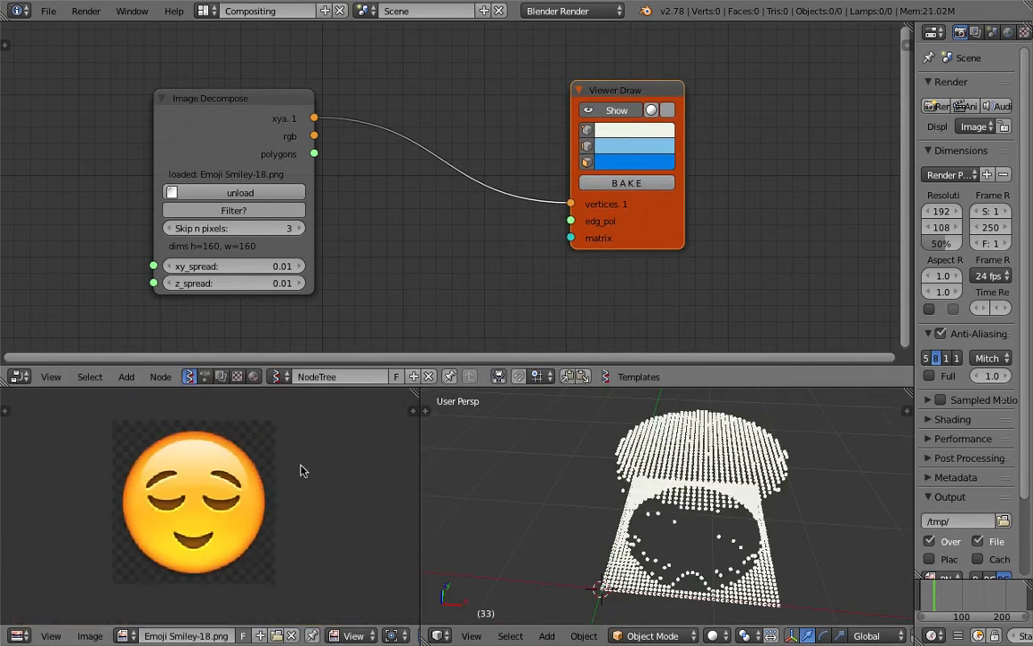
middle_drag(301, 470, 307, 479)
middle_drag(628, 503, 538, 538)
middle_drag(502, 444, 640, 523)
Step: Make room beside the Viewer Draw node and insert a Vector out node into the xya link from Image Decompose
drag(619, 90, 676, 76)
key(space)
text(vec)
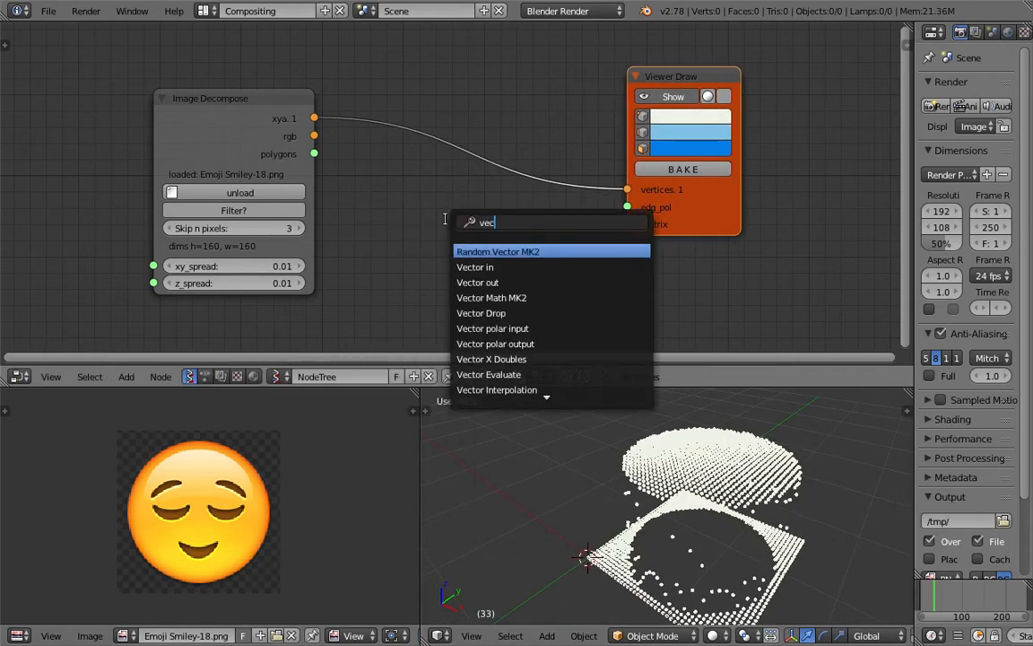
key(Down)
key(Down)
key(Return)
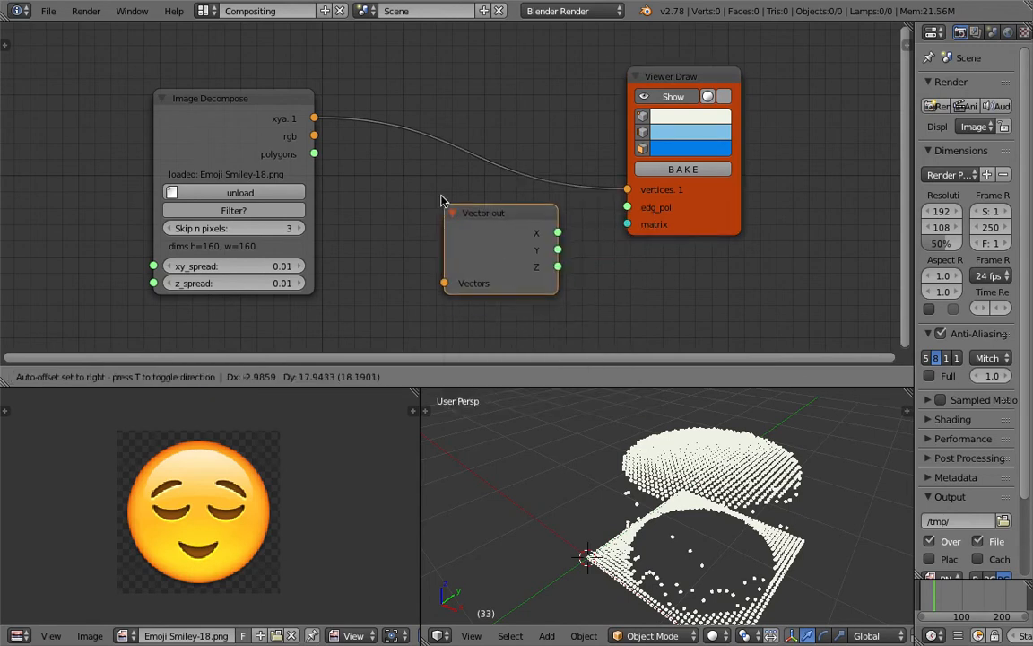
click(379, 97)
Step: Insert a Vector in node between Vector out and Viewer Draw, and link Y to Y while leaving Z unlinked
key(shift+a)
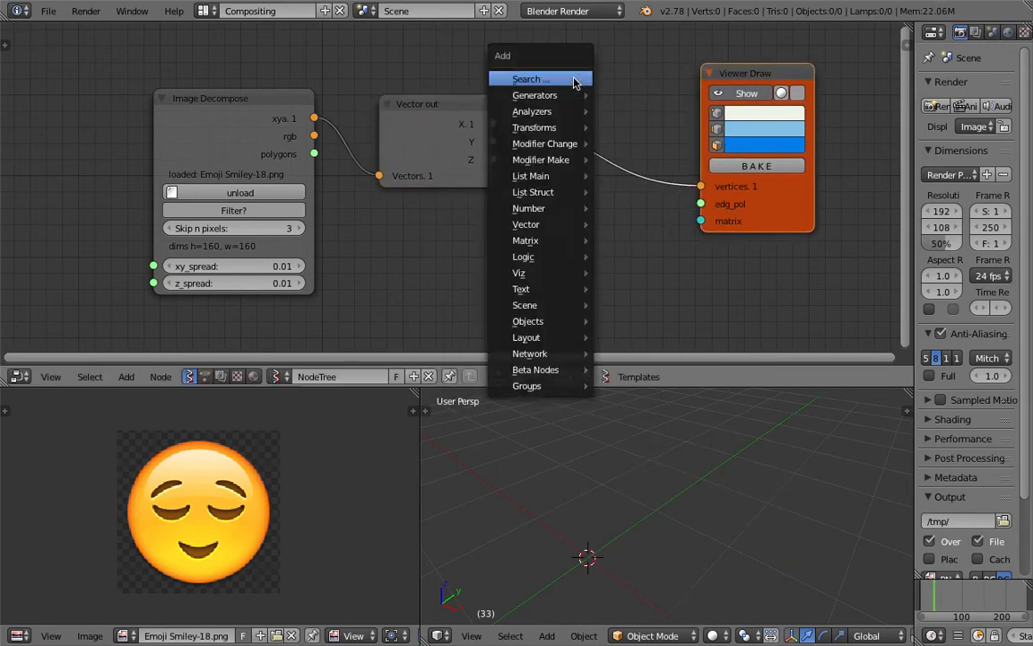
click(574, 78)
text(tor i)
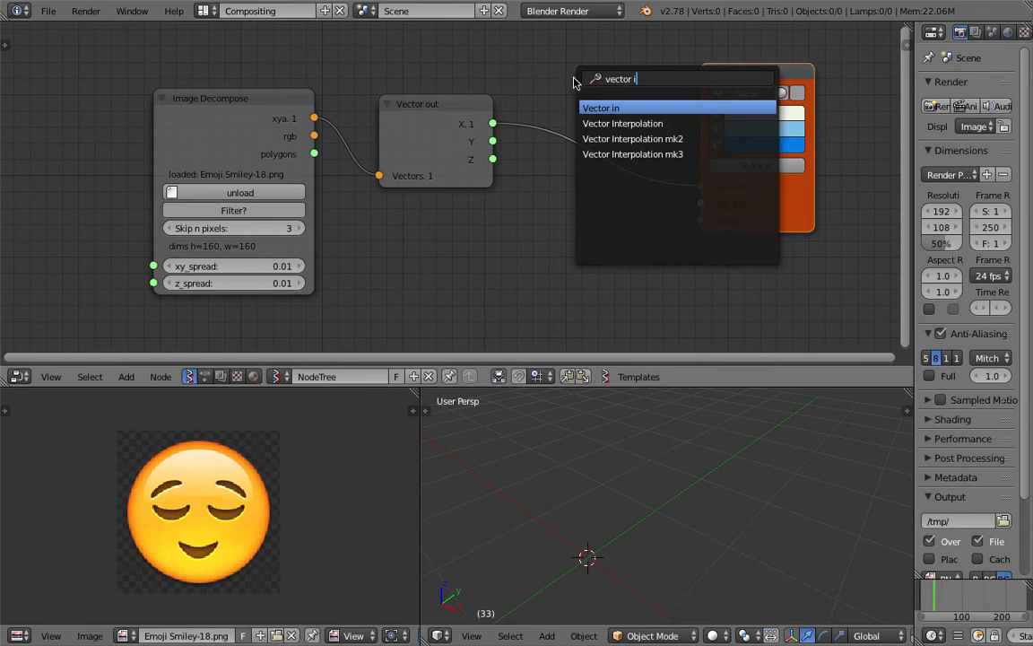
key(Return)
click(556, 89)
drag(492, 140, 557, 146)
scroll(627, 496, down, 2)
middle_drag(646, 496, 744, 536)
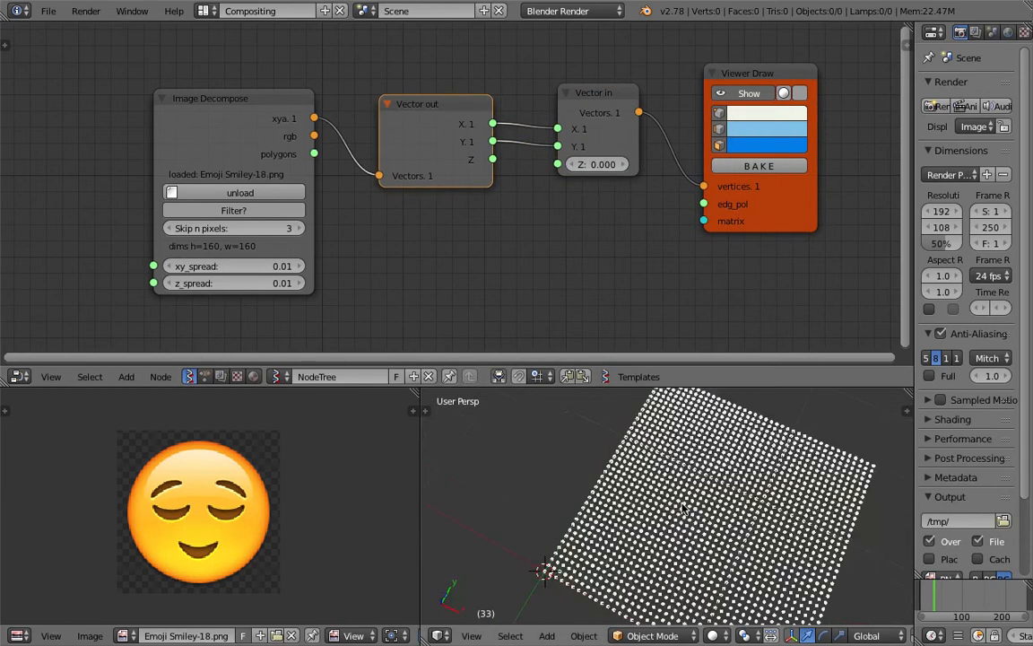
Step: Reposition the Vector in node between its neighbours and save the file over the existing version
drag(553, 155, 507, 166)
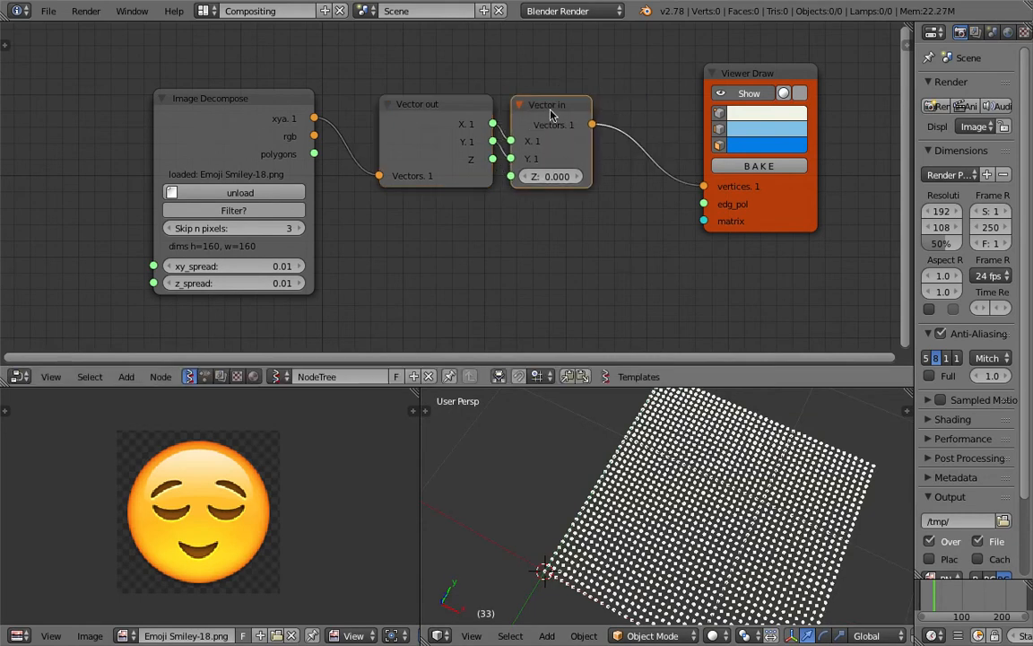
drag(551, 114, 570, 109)
drag(583, 150, 595, 141)
middle_drag(545, 205, 525, 151)
drag(434, 66, 425, 48)
key(ctrl+s)
click(431, 59)
Step: Move the Image Decompose node farther away from the Vector out node and fit the emoji in the image editor
scroll(496, 176, down, 3)
drag(280, 79, 233, 102)
scroll(266, 143, up, 2)
scroll(266, 148, up, 1)
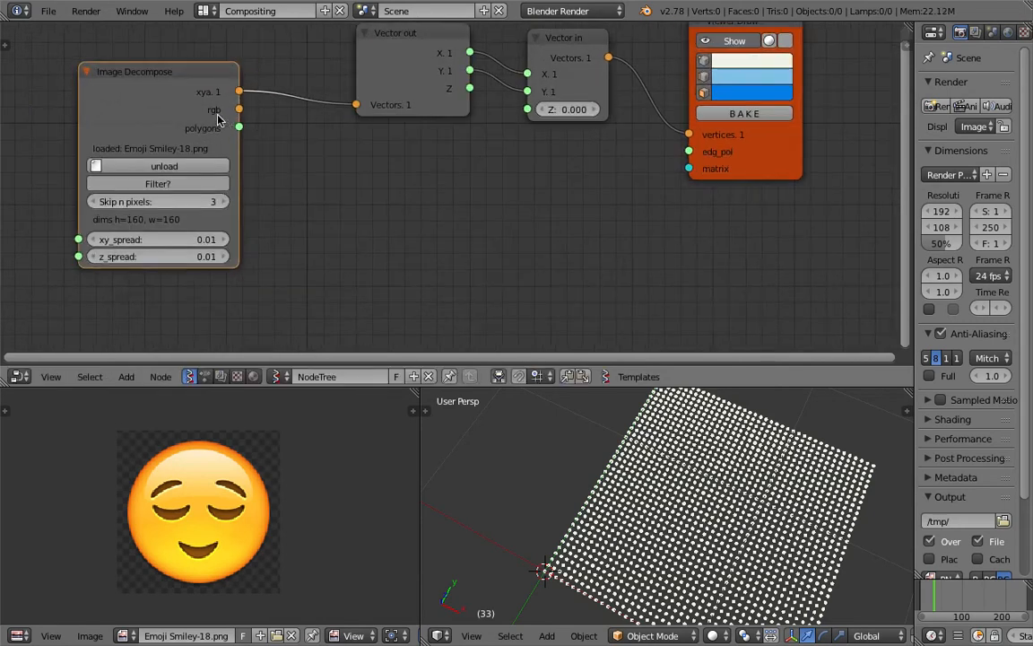
scroll(215, 471, up, 5)
key(Home)
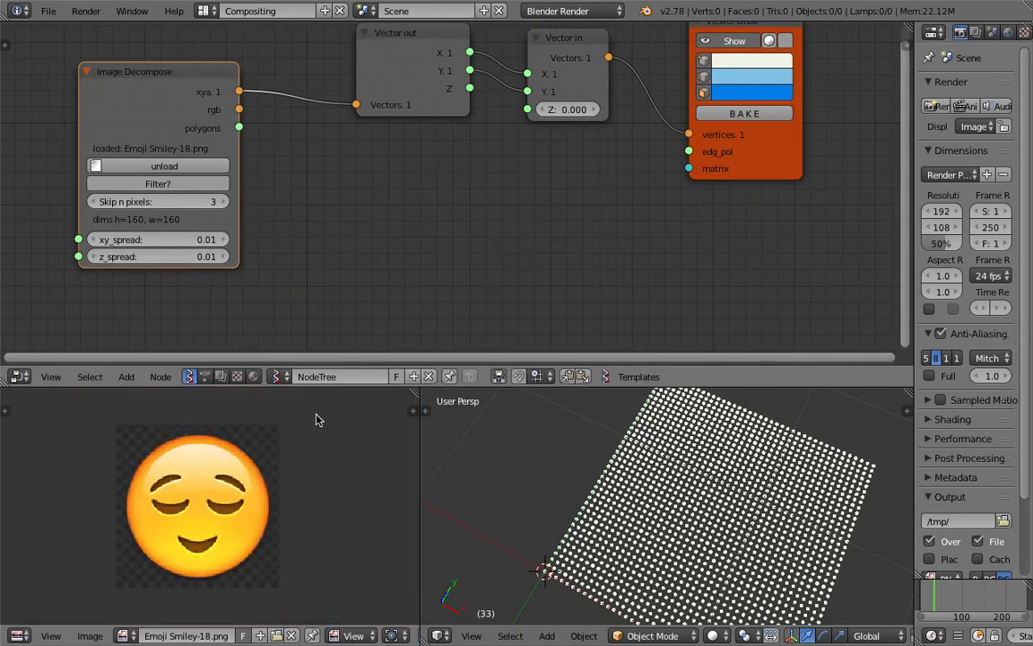
drag(238, 127, 262, 141)
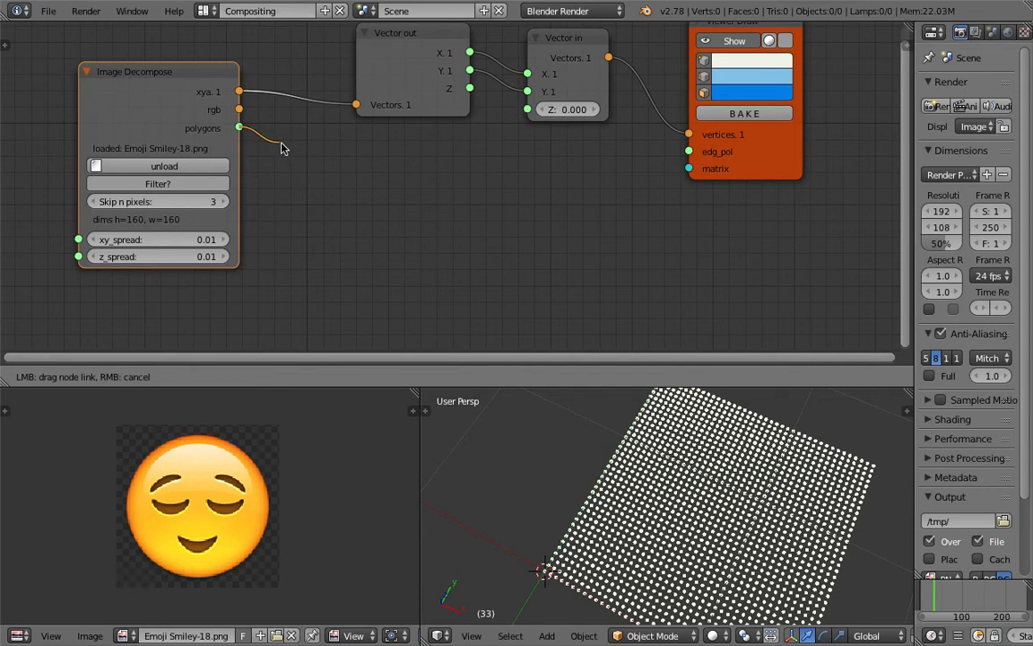
drag(388, 176, 688, 151)
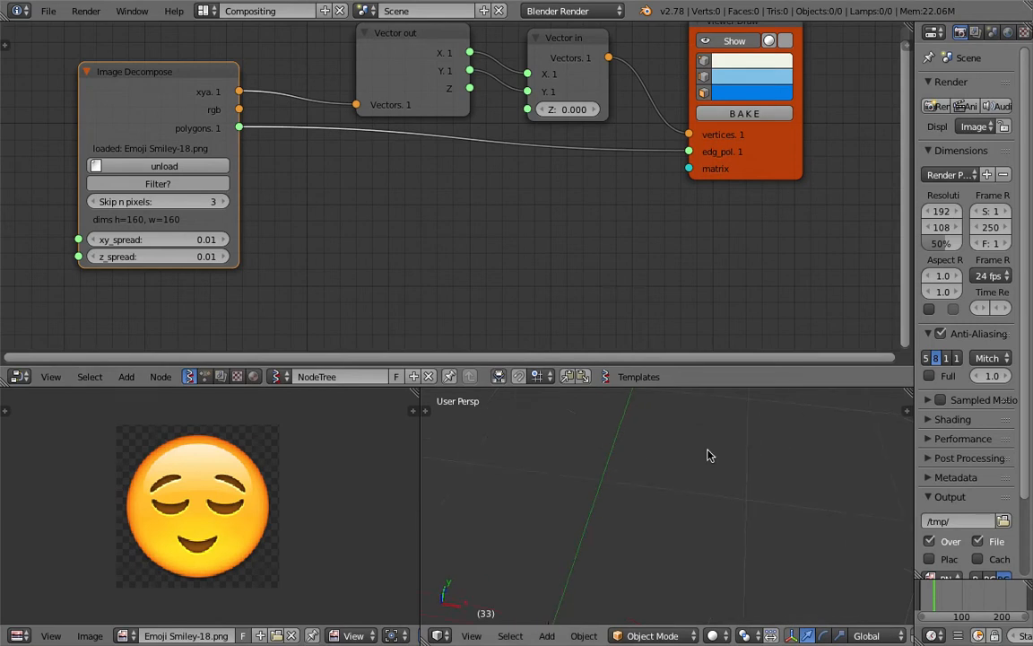
ctrl+right_drag(594, 195, 595, 197)
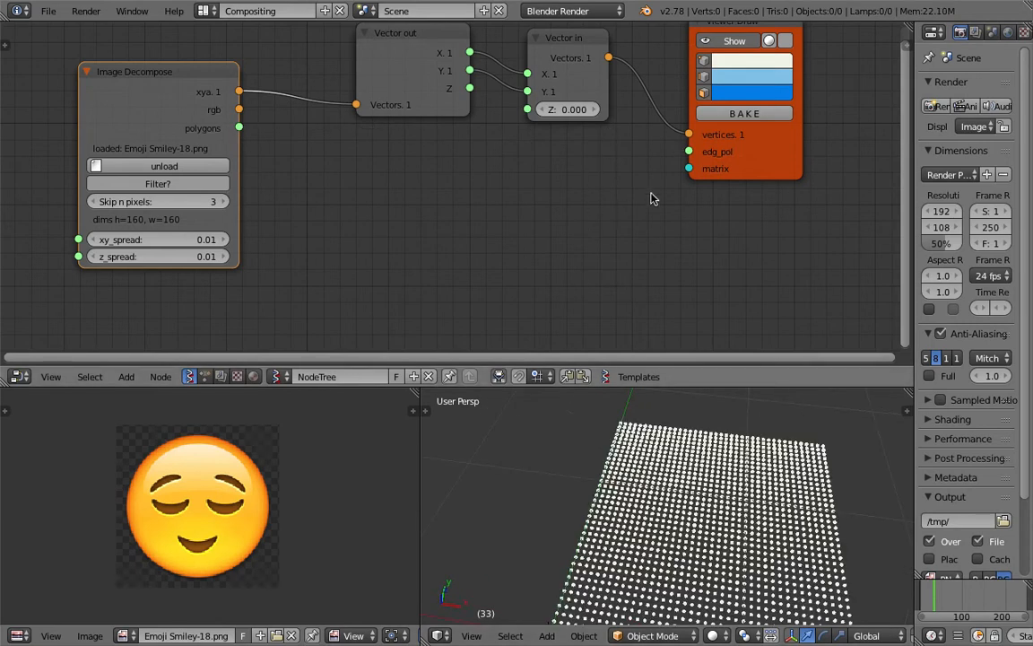
Step: Rearrange the vector nodes and connect Image Decompose's polygons output to Viewer Draw's edg_pol input
drag(597, 89, 587, 96)
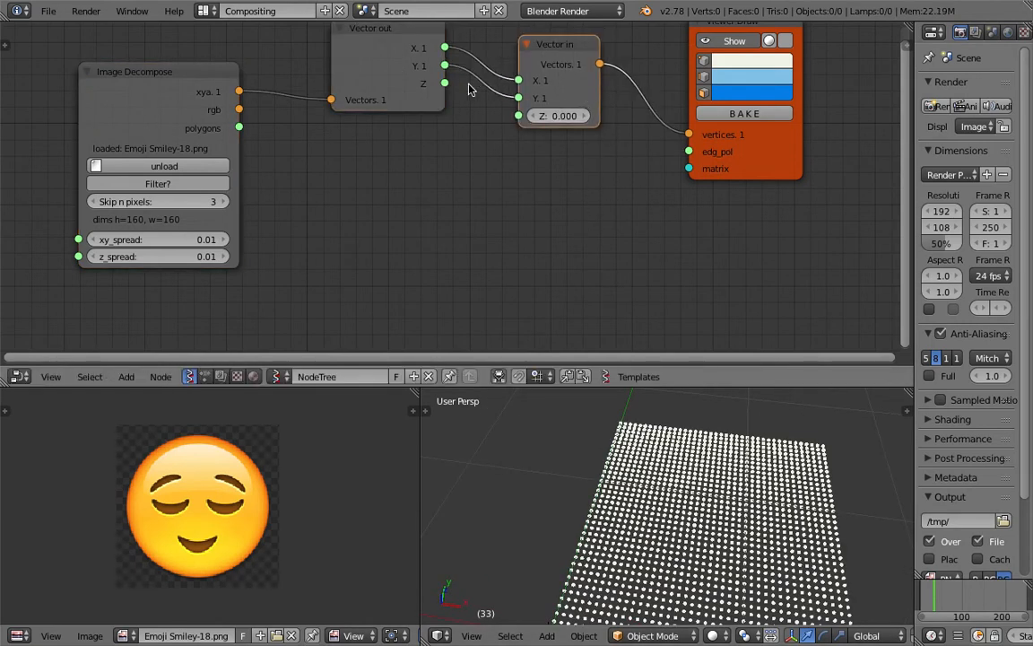
drag(237, 129, 688, 151)
scroll(685, 524, up, 6)
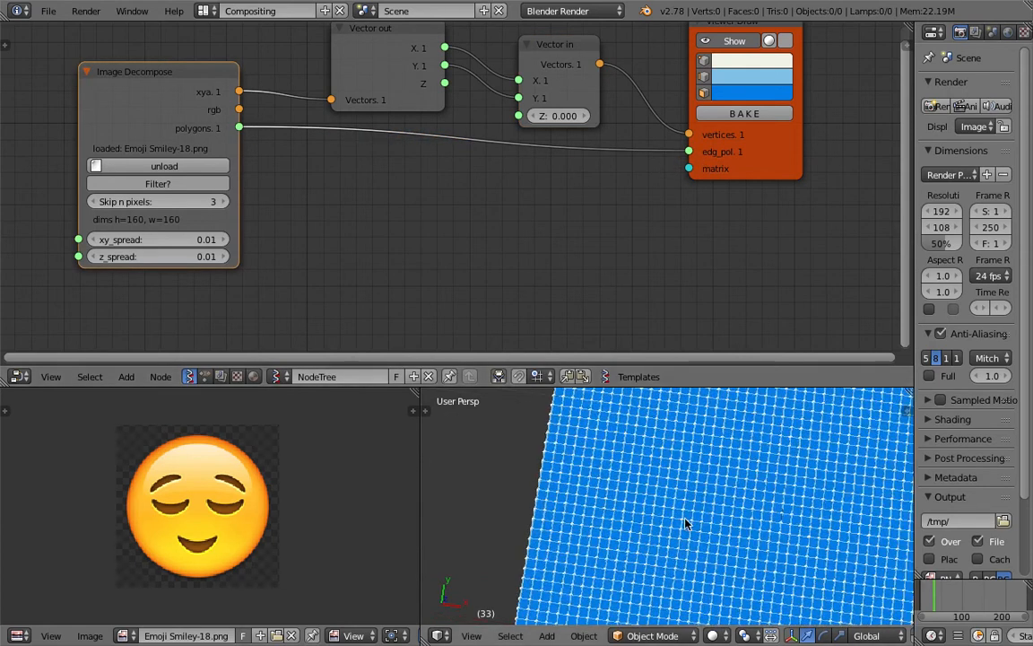
Step: Delete the Viewer Draw node from the Sverchok node tree
scroll(692, 545, down, 4)
middle_drag(696, 545, 683, 517)
mouse_move(706, 230)
middle_down()
mouse_move(711, 256)
mouse_move(628, 202)
middle_up()
right_click(765, 176)
key(x)
scroll(716, 245, down, 3)
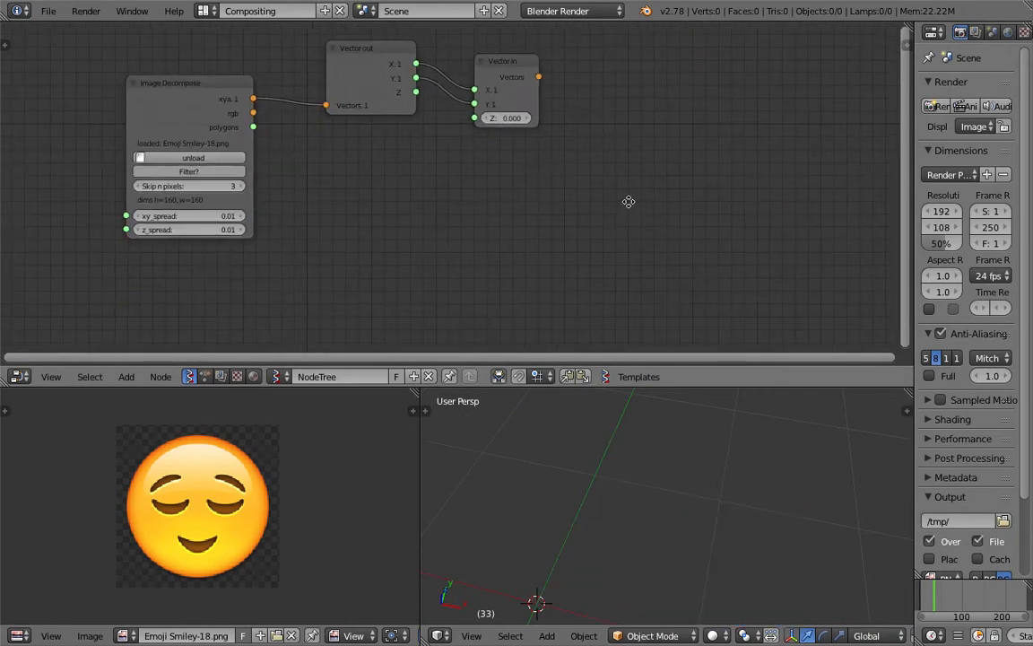
Step: Add a Viewer BMeshMK2 node beyond the Vector in node
key(space)
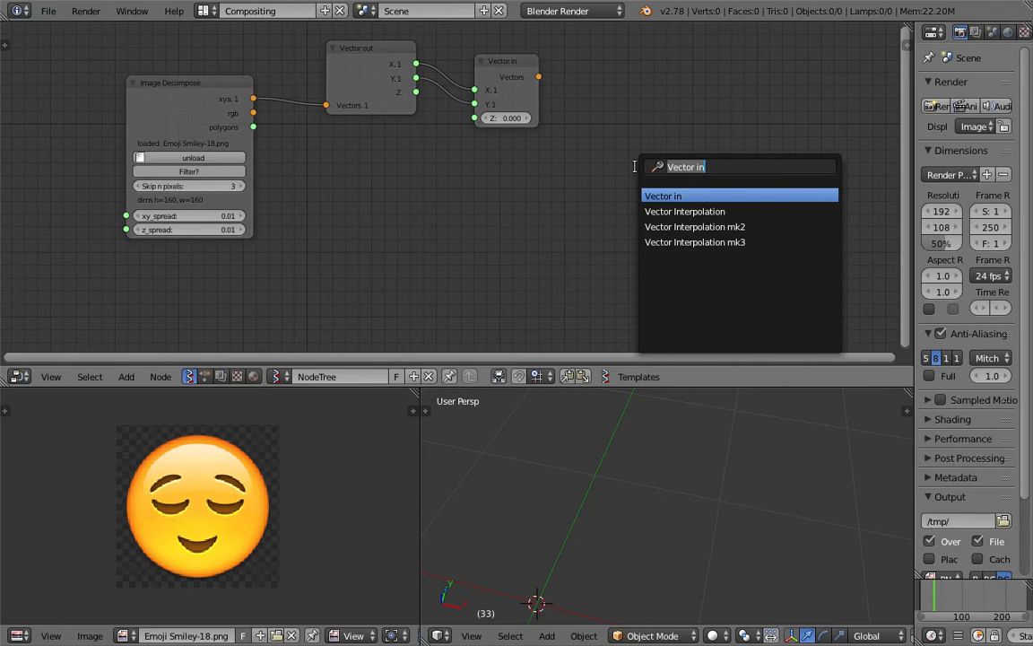
text(bm)
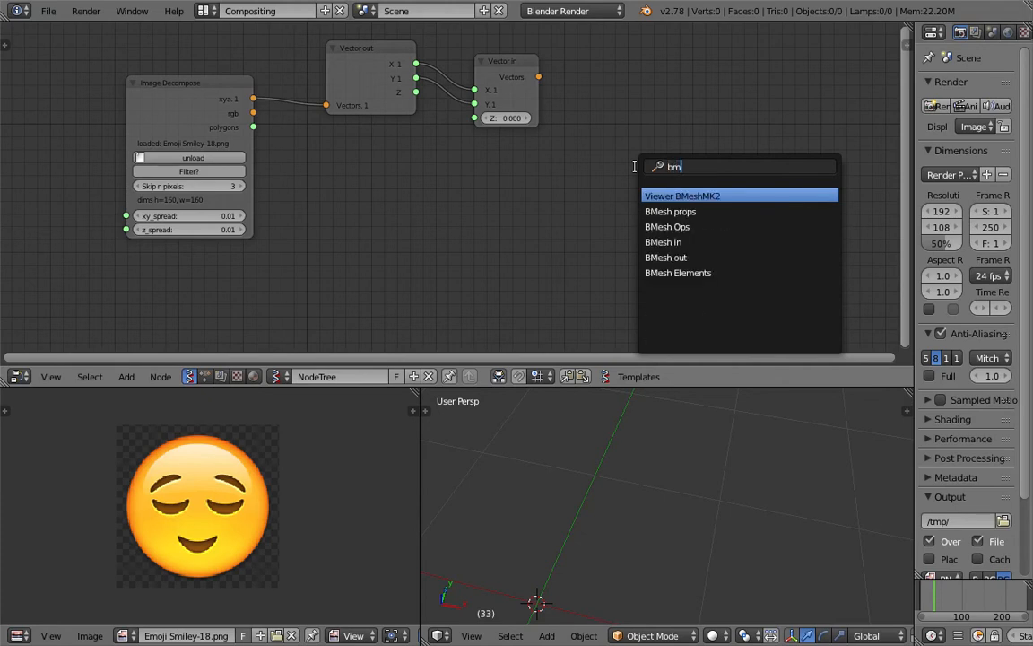
key(Return)
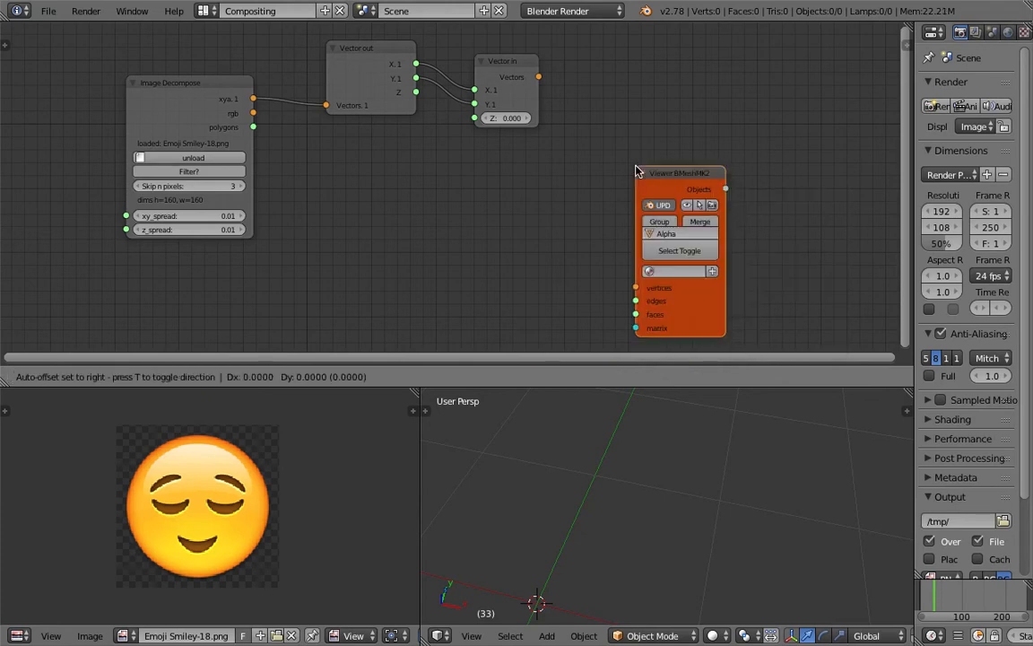
click(634, 82)
scroll(708, 148, up, 1)
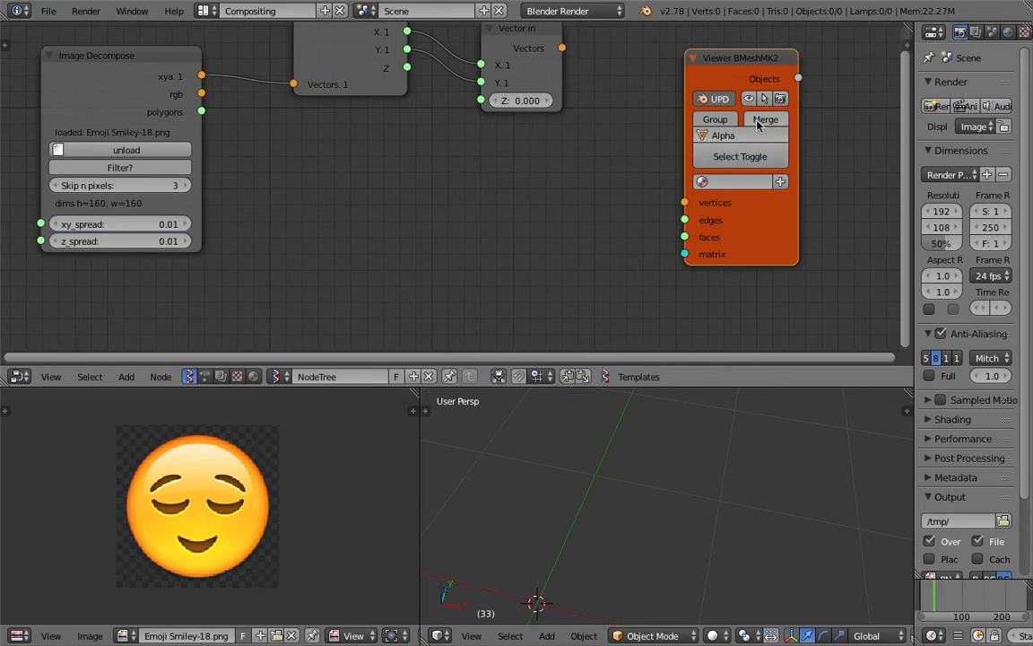
middle_drag(696, 150, 698, 196)
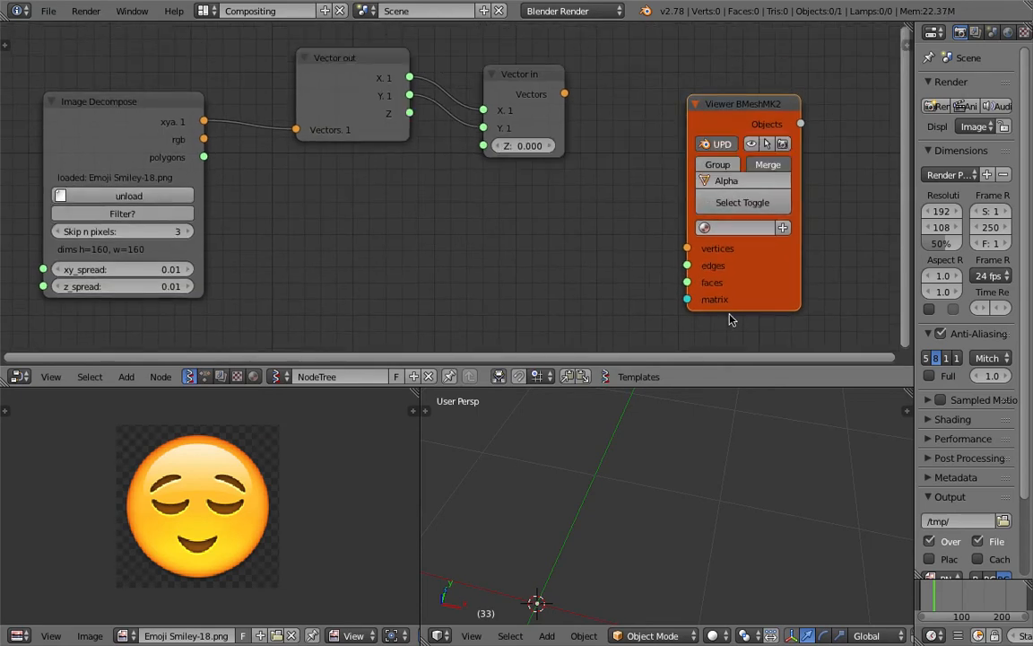
scroll(789, 166, down, 2)
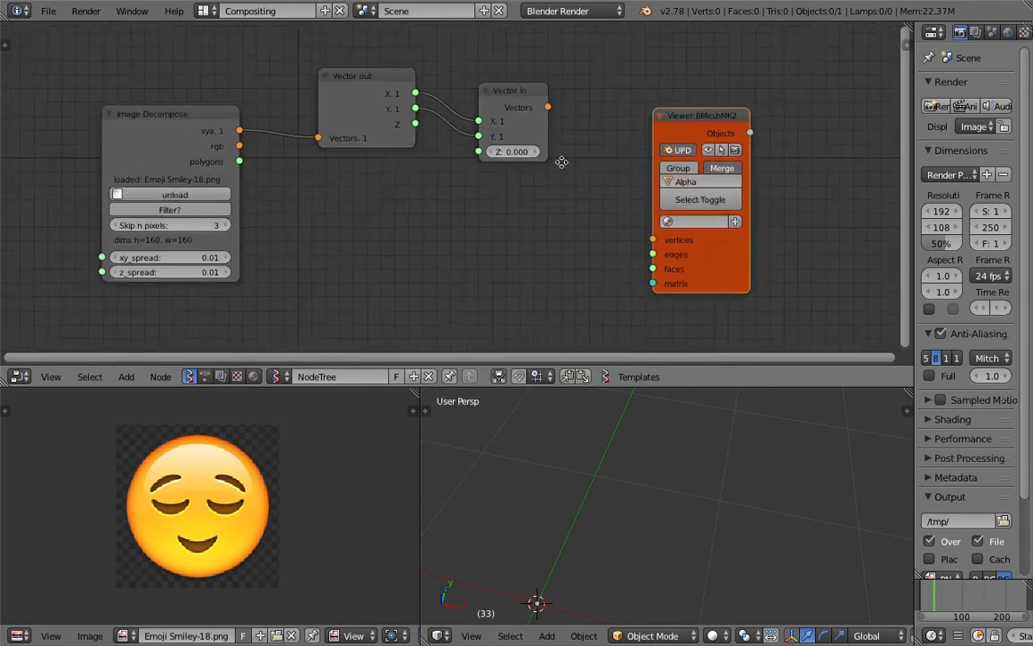
Step: Move the Viewer BMeshMK2 node farther from Vector in and save over the existing file
scroll(203, 462, up, 4)
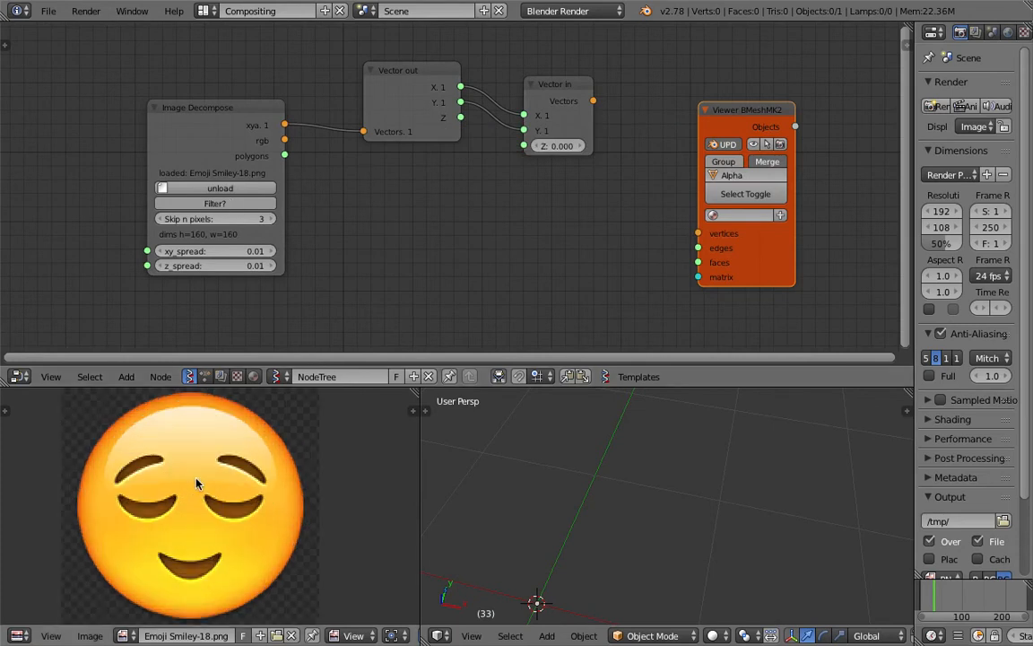
scroll(182, 480, down, 4)
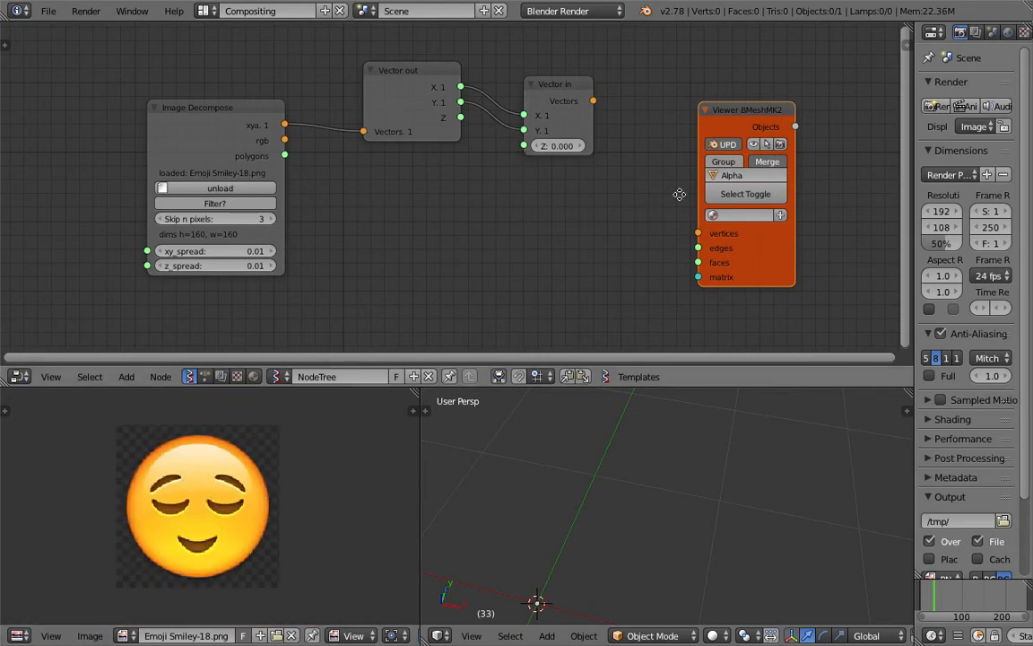
middle_drag(678, 193, 661, 211)
drag(718, 141, 778, 106)
key(ctrl+s)
click(666, 119)
Step: Link Vector in's Vectors output to Viewer BMeshMK2's vertices and Image Decompose's polygons to its faces
drag(575, 118, 651, 162)
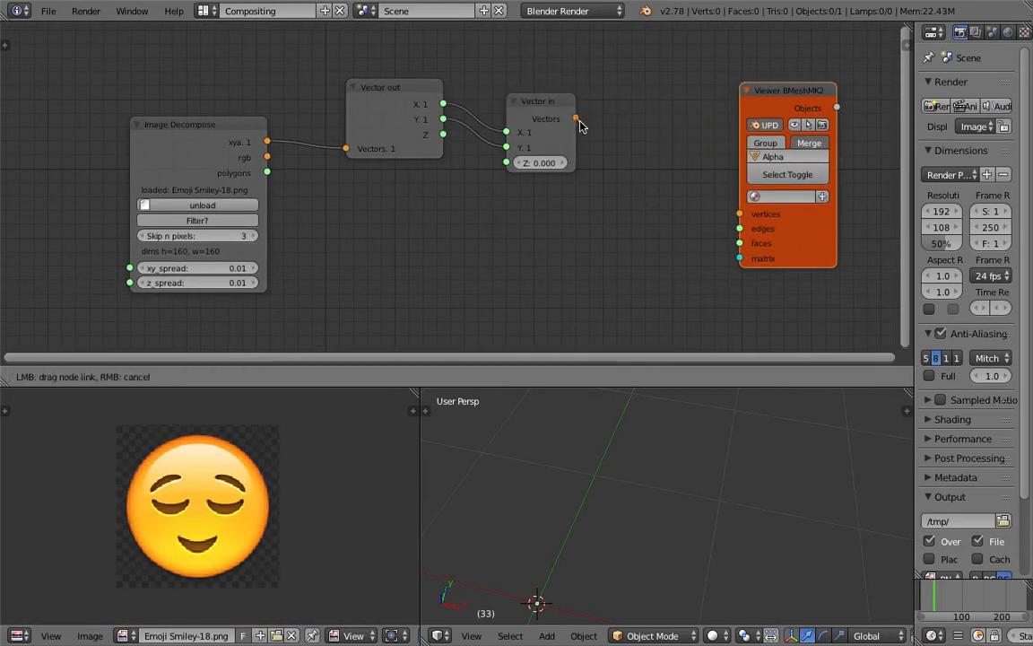
drag(738, 215, 739, 214)
drag(267, 172, 739, 243)
Step: Select the generated mesh in the 3D view and save over the existing file
middle_drag(708, 397, 706, 491)
right_click(660, 457)
key(ctrl+s)
click(662, 459)
key(ctrl+s)
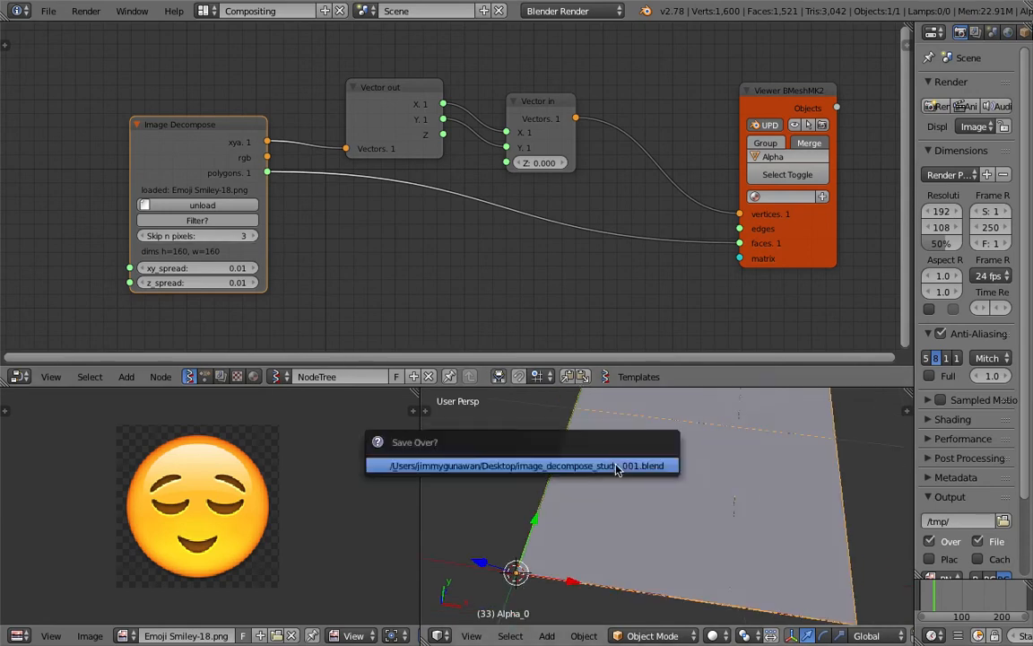
click(553, 462)
Step: Move the Viewer BMeshMK2 node closer to the Vector in node
scroll(583, 293, down, 2)
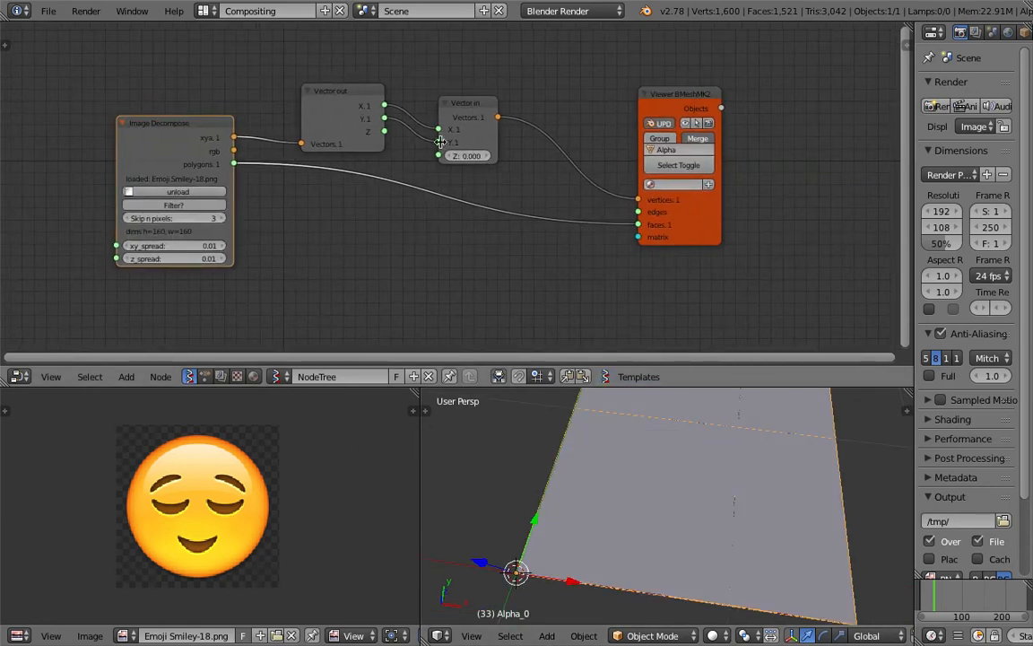
key(g)
click(685, 150)
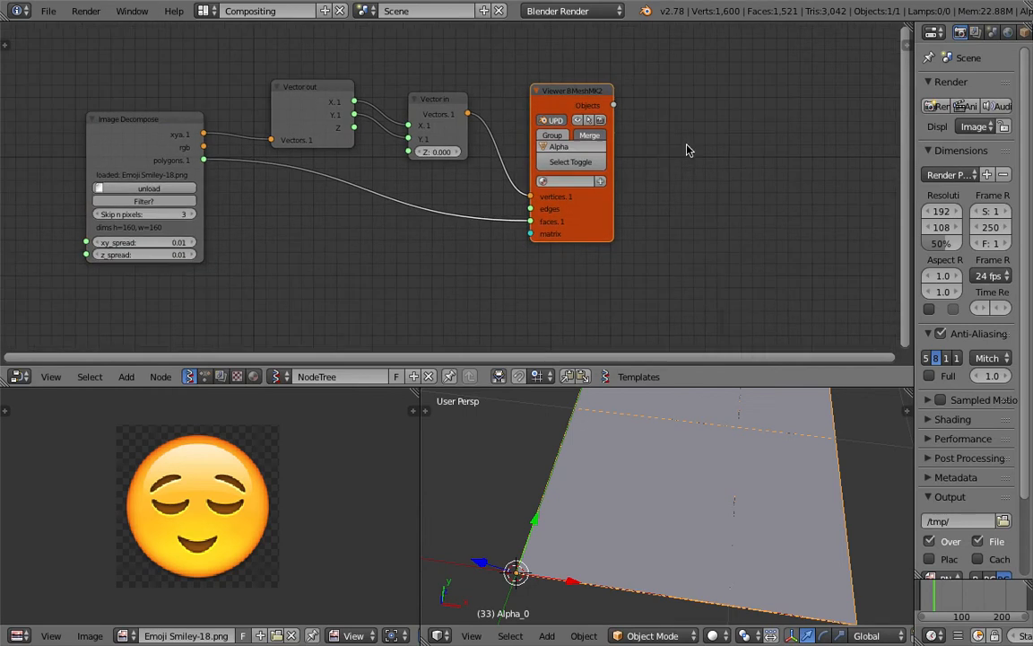
Step: Switch the render engine to Cycles Render and save the file over itself
key(ctrl+f)
click(588, 11)
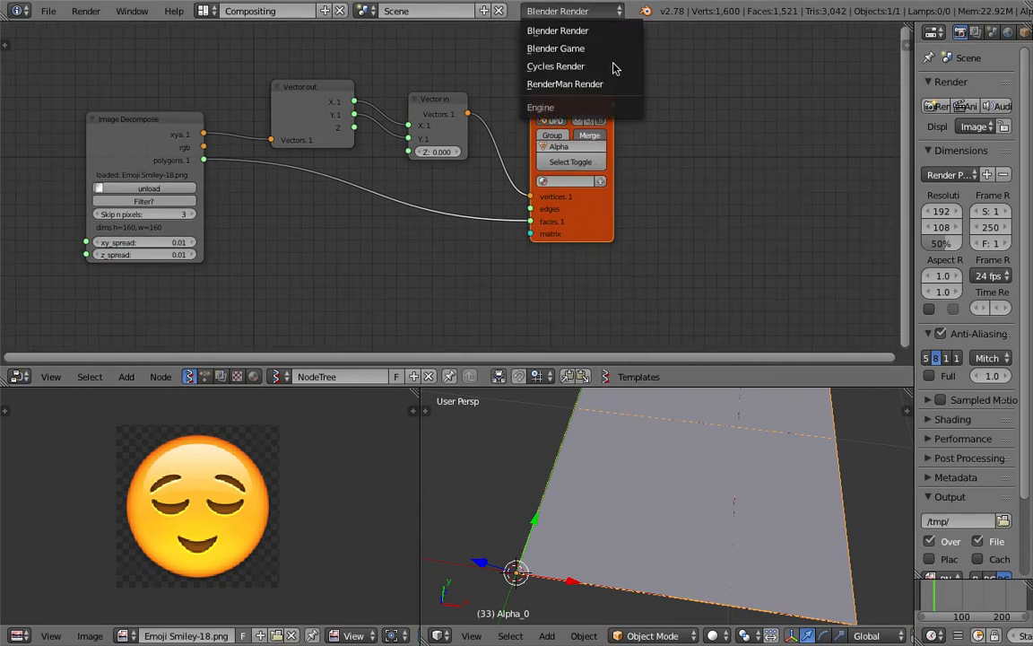
click(610, 66)
key(ctrl+s)
click(688, 132)
Step: Add a Vertex color new node beside Viewer BMeshMK2 and save over the existing file
key(ctrl+f)
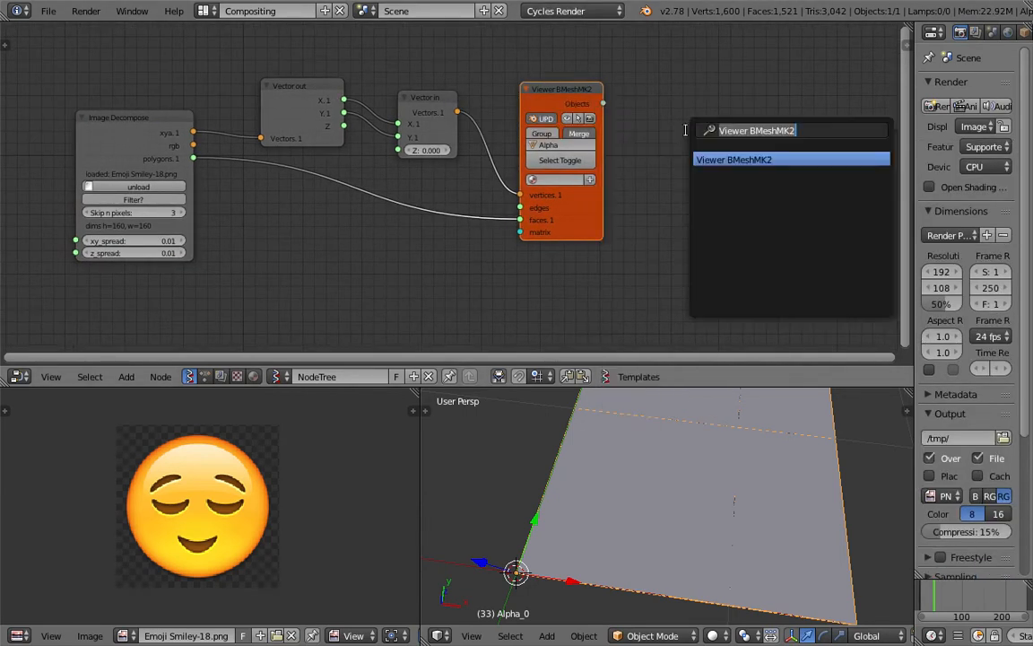
key(BackSpace)
text(colo)
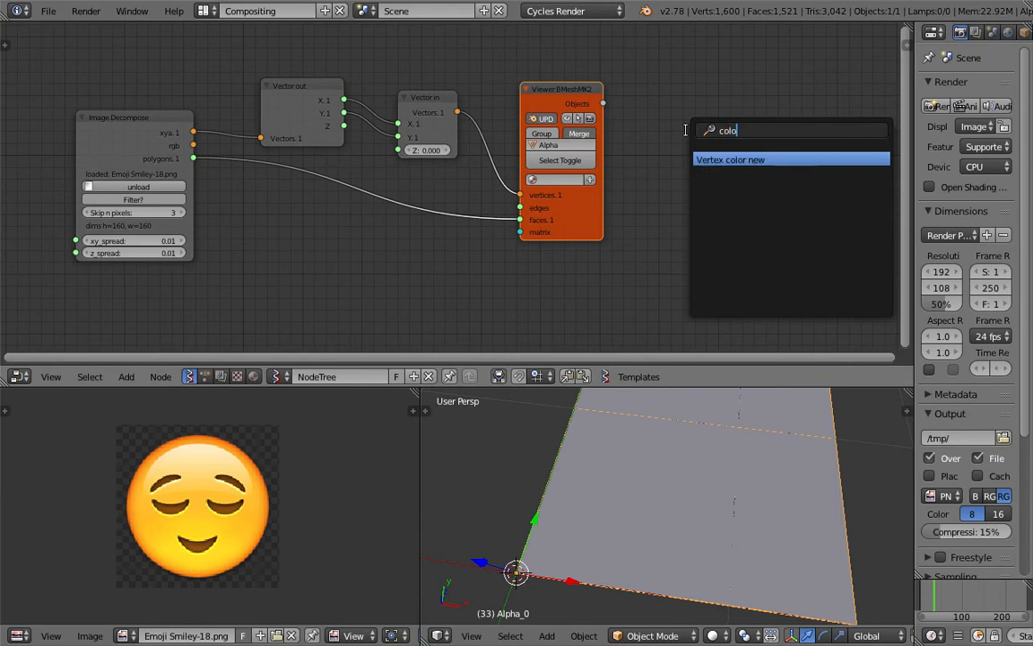
key(Return)
click(692, 135)
key(ctrl+s)
click(637, 128)
Step: Link Viewer BMeshMK2's Objects output to Vertex color new's Object and Image Decompose's rgb to its Color
scroll(718, 179, up, 1)
scroll(782, 184, up, 1)
drag(825, 182, 848, 176)
drag(618, 79, 718, 185)
scroll(678, 247, down, 1)
drag(268, 142, 720, 189)
Step: Rearrange the Vertex color new and Viewer BMeshMK2 nodes so they no longer overlap their neighbours, and save the file
drag(773, 143, 767, 242)
drag(595, 57, 576, 55)
drag(742, 199, 708, 187)
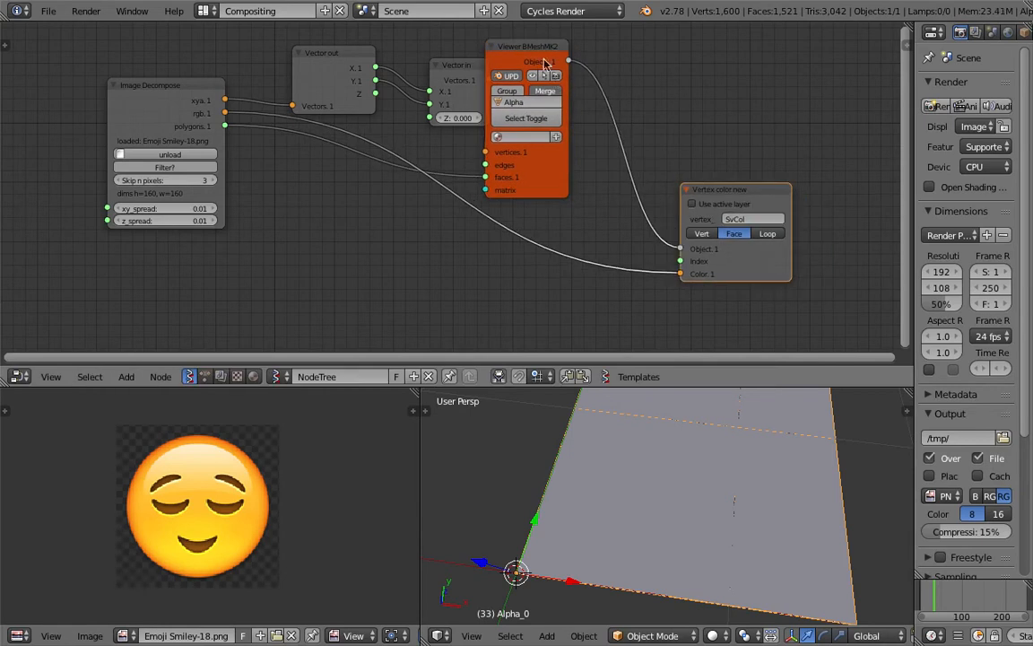
drag(578, 56, 607, 57)
key(ctrl+s)
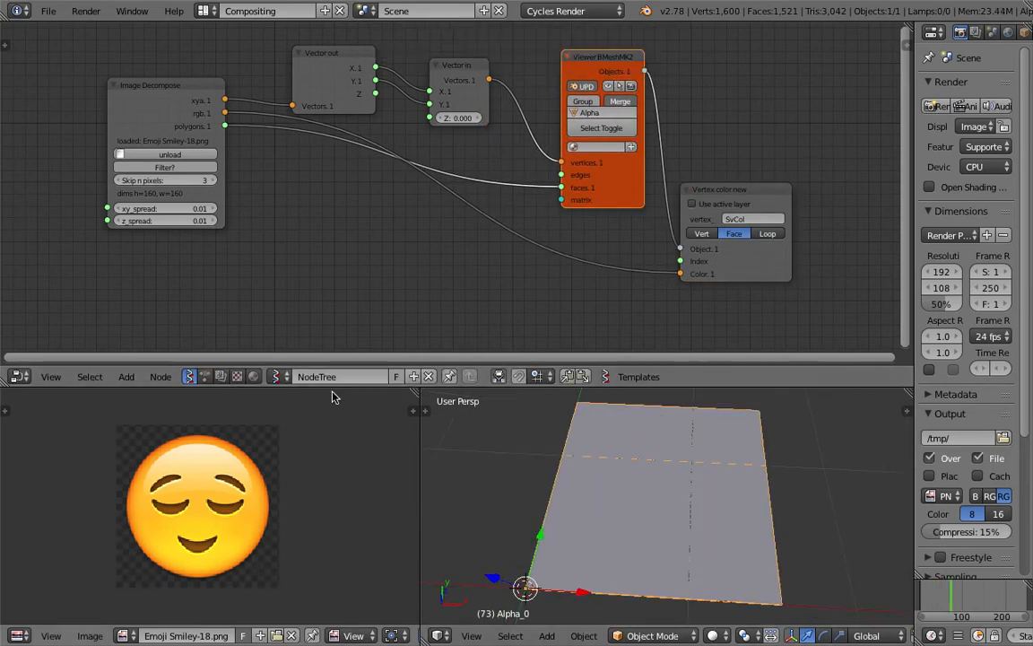
Step: Switch the node editor to shader nodes and assign the existing Material to the generated mesh
click(257, 376)
click(330, 376)
click(354, 399)
scroll(456, 213, down, 4)
click(629, 491)
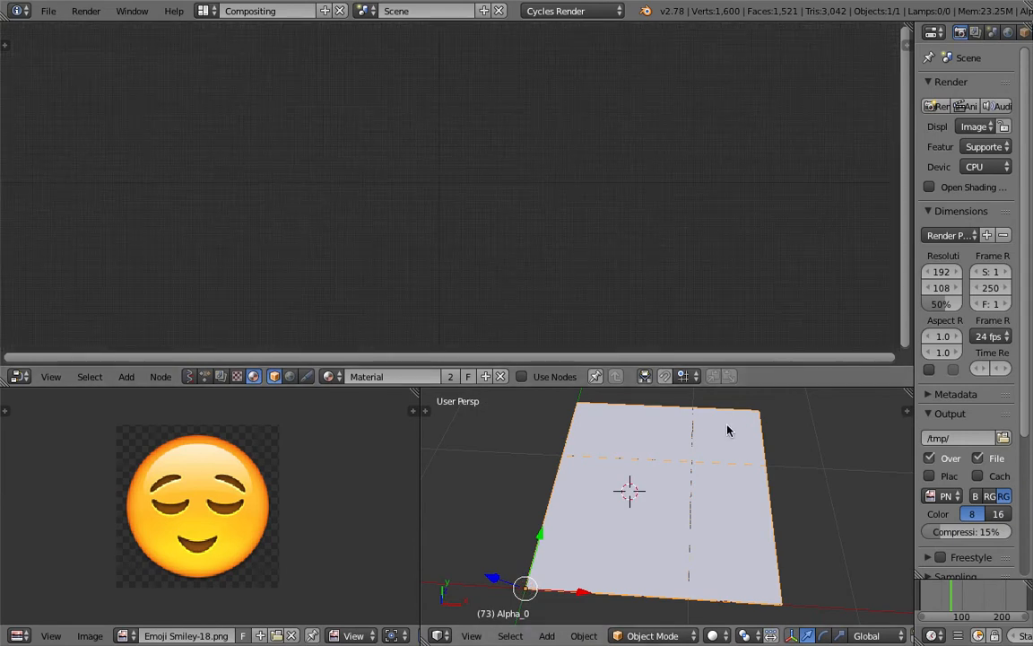
Step: Widen the properties area, replace the mesh's material slot with a new node-based material, and save the file
drag(913, 61, 806, 61)
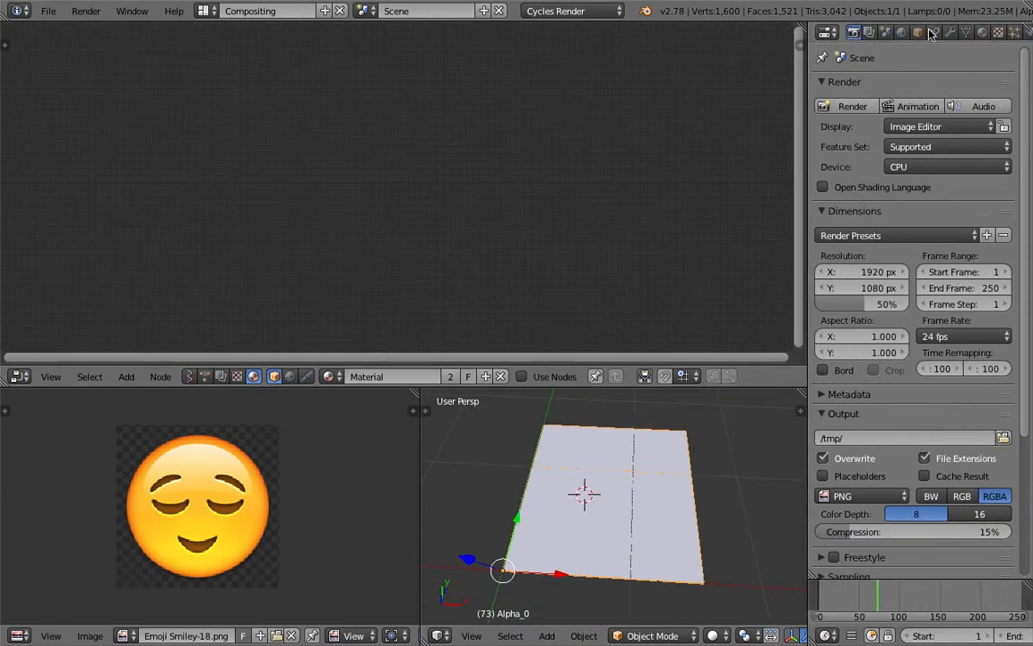
click(982, 32)
click(1017, 105)
click(917, 139)
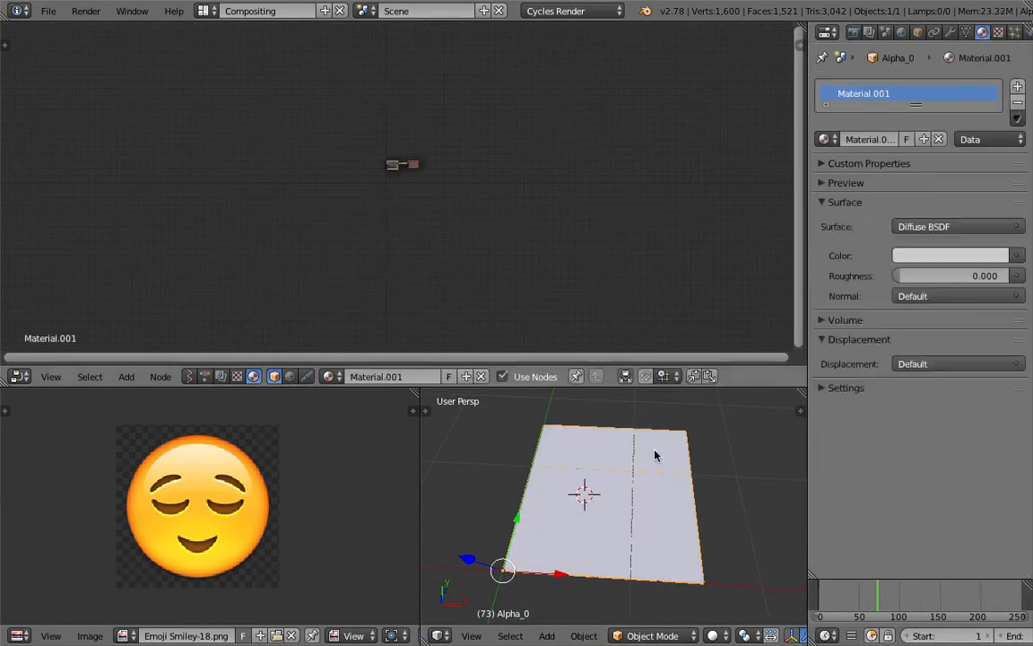
scroll(442, 177, up, 6)
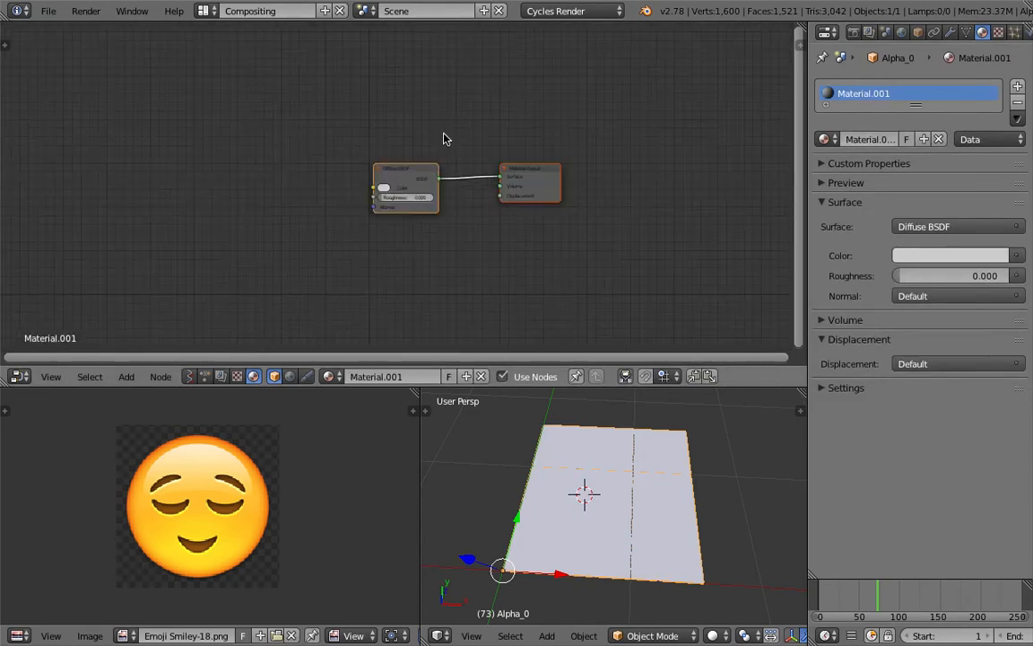
key(ctrl+s)
click(389, 384)
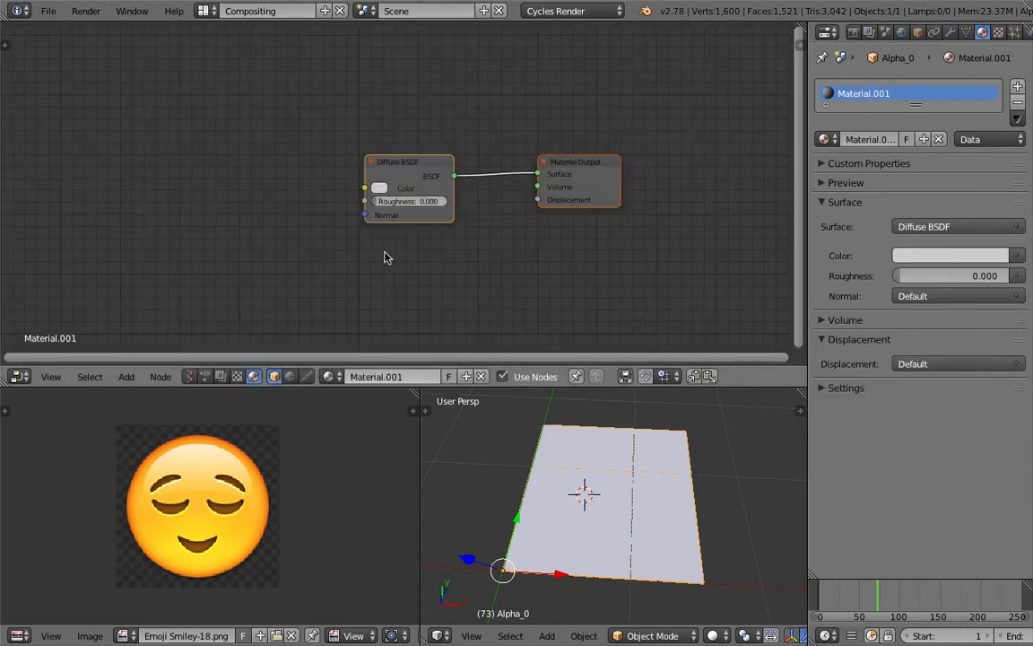
Step: Add an Attribute node before the Diffuse BSDF node in the new material
key(shift+a)
click(247, 188)
text(att)
key(Down)
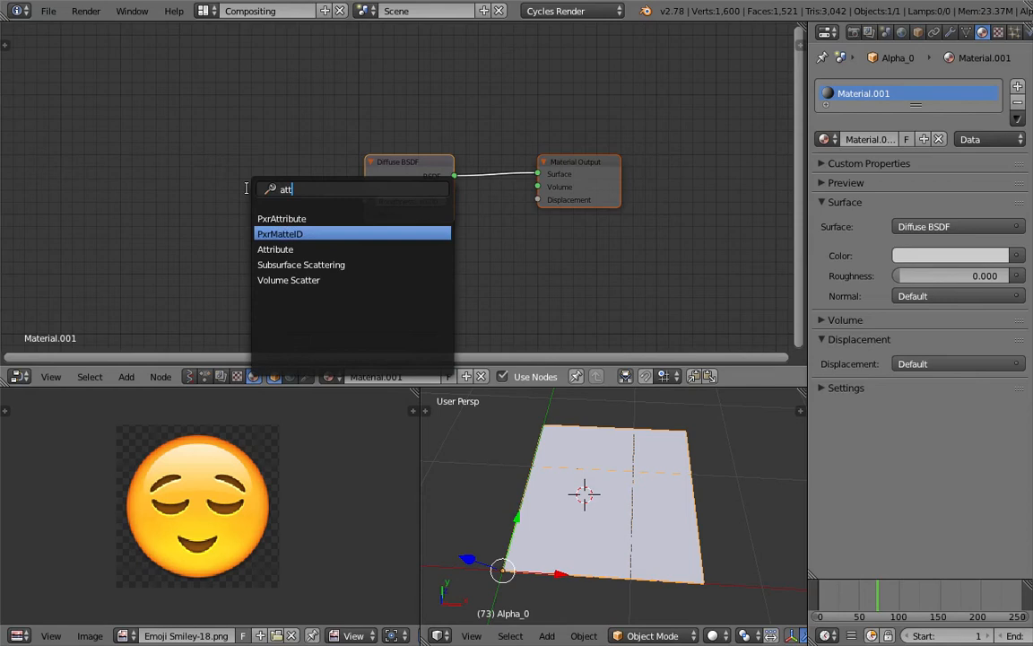
key(Down)
key(Return)
click(175, 168)
Step: Link Attribute's Color to Diffuse BSDF's Color, set the attribute name to SvCol, and save the file
scroll(200, 189, up, 2)
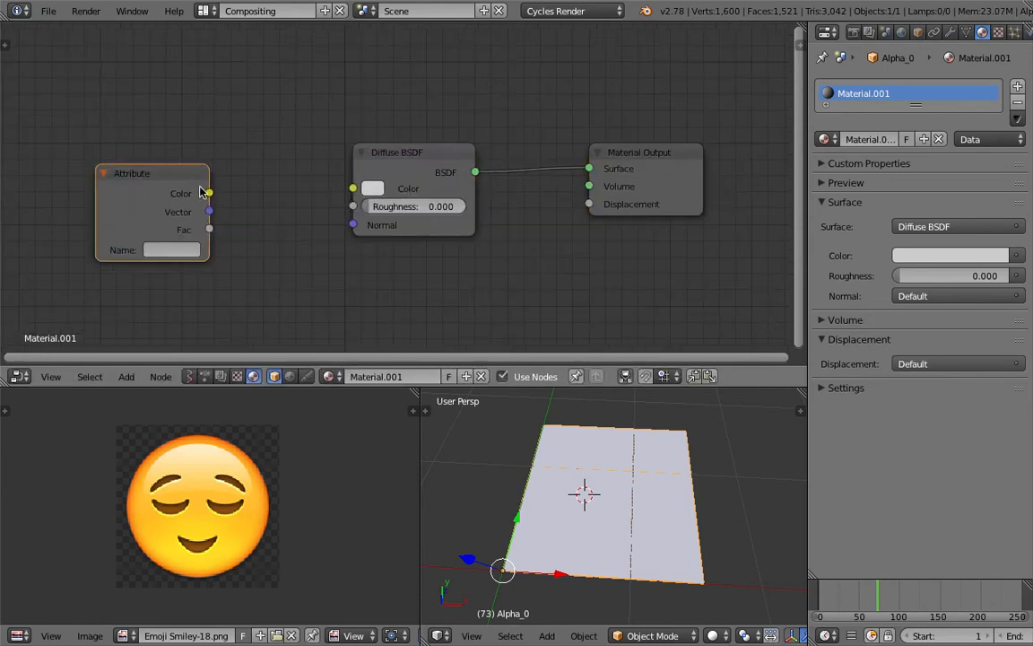
drag(209, 193, 213, 197)
drag(354, 193, 354, 191)
drag(184, 190, 235, 177)
key(ctrl+s)
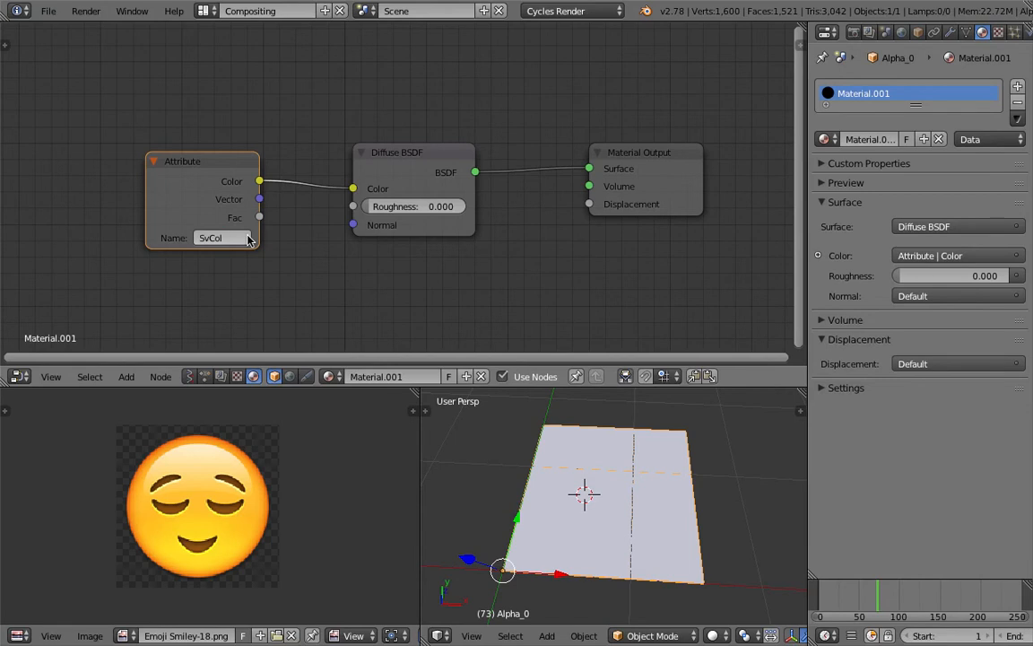
Step: Check the mesh's vertex colour layers and reopen the Sverchok NodeTree fitted in the node editor
click(966, 32)
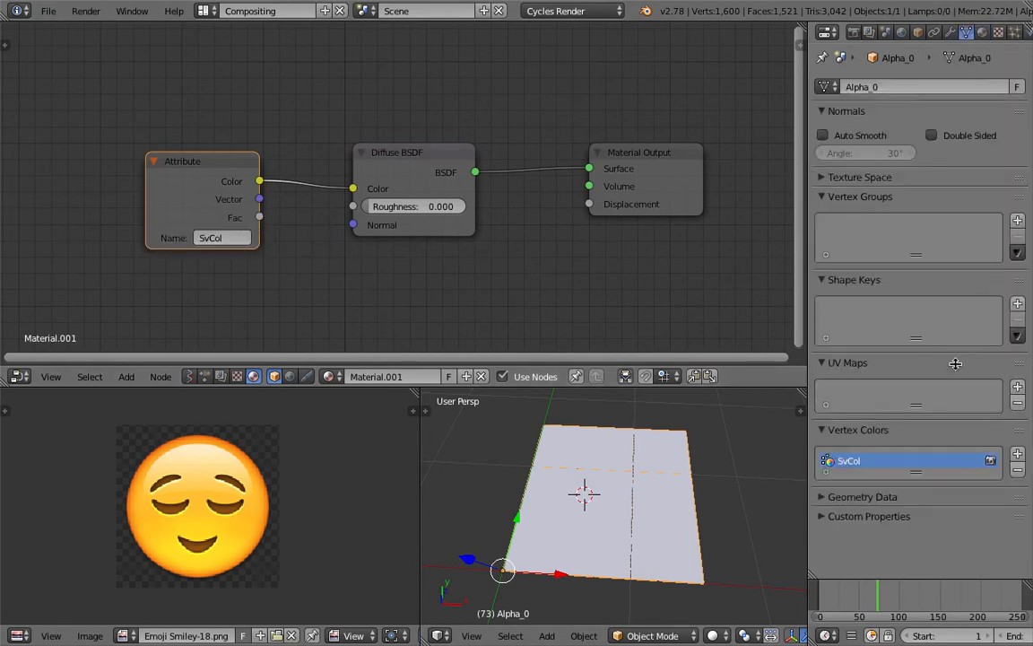
middle_drag(653, 424, 341, 536)
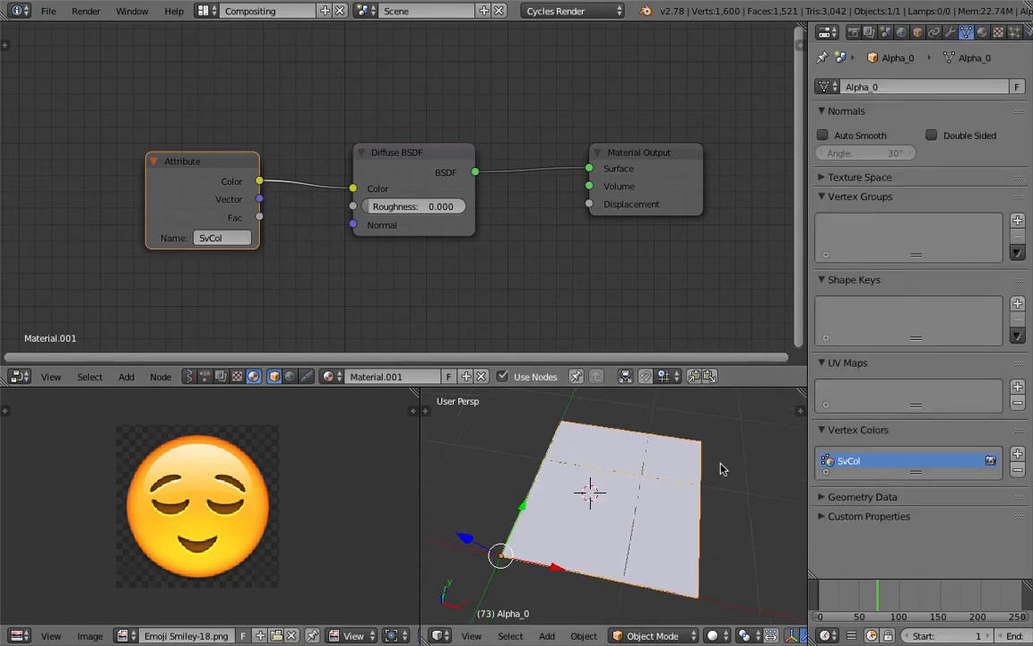
click(189, 377)
click(279, 376)
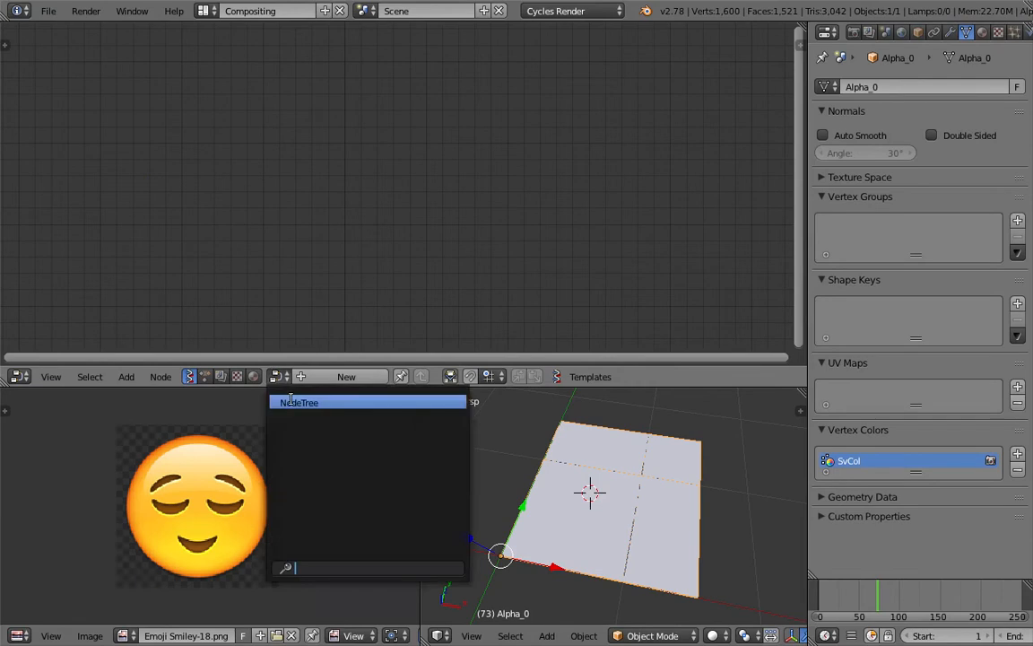
click(290, 400)
key(Home)
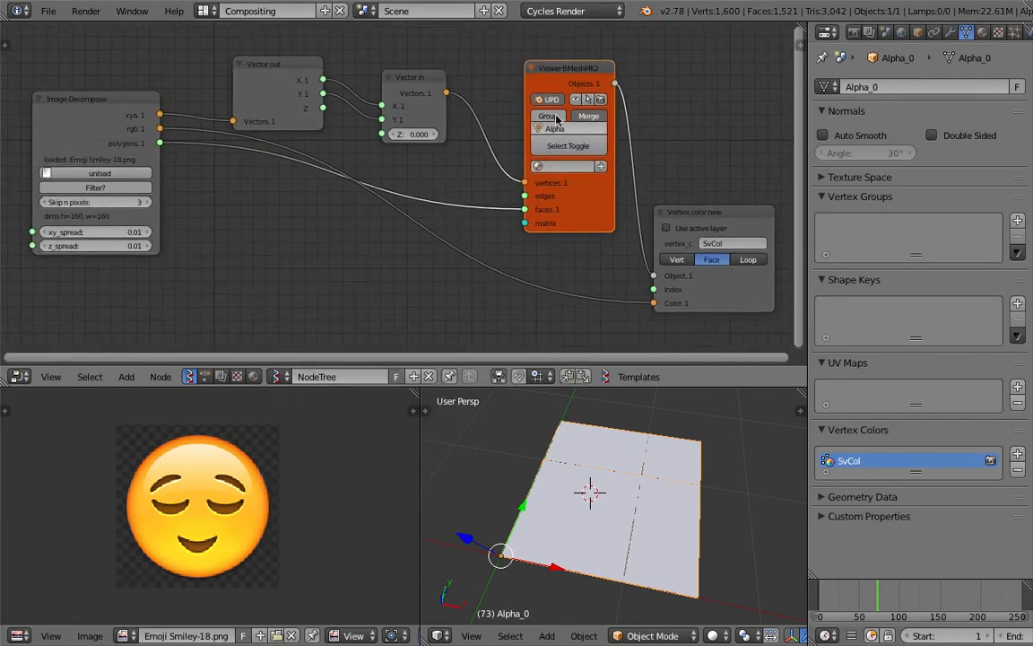
Step: Reposition the Vertex color new node and jump to frame 66 to refresh the node tree
drag(681, 213, 662, 189)
click(873, 604)
middle_drag(560, 277, 570, 283)
key(Tab)
key(Tab)
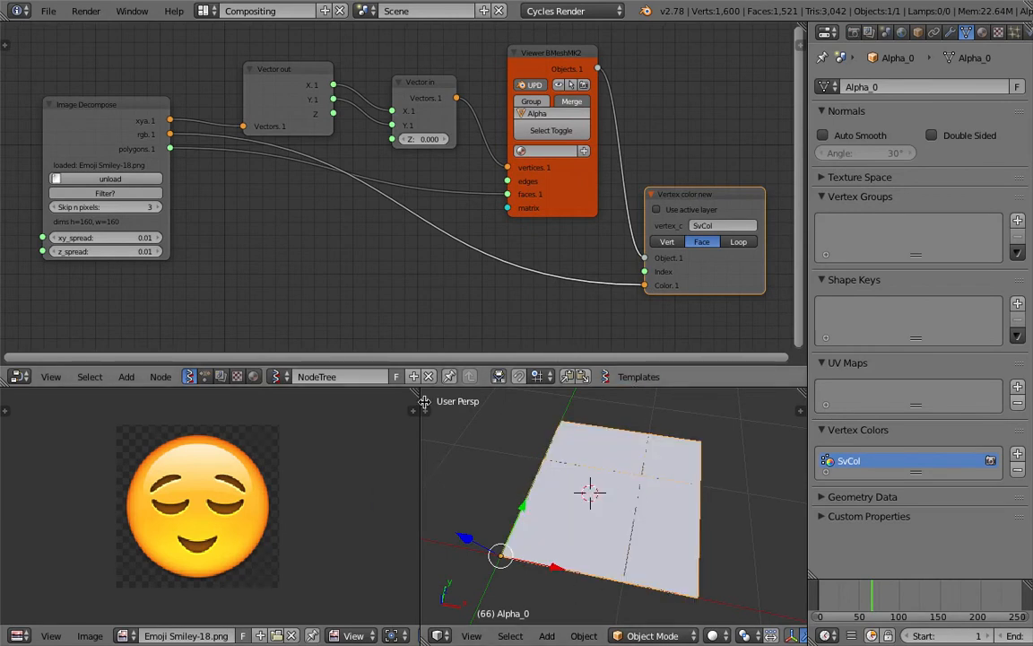
Step: Return to the material's shader nodes and delete the Diffuse BSDF node
click(256, 376)
key(Home)
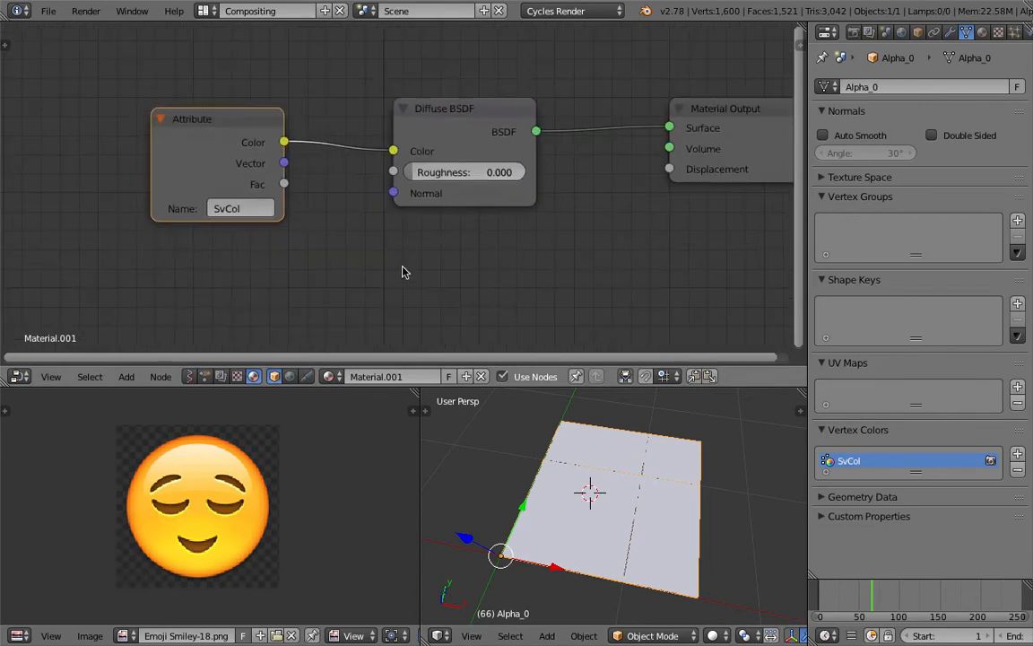
key(g)
click(451, 109)
drag(456, 113, 455, 114)
key(x)
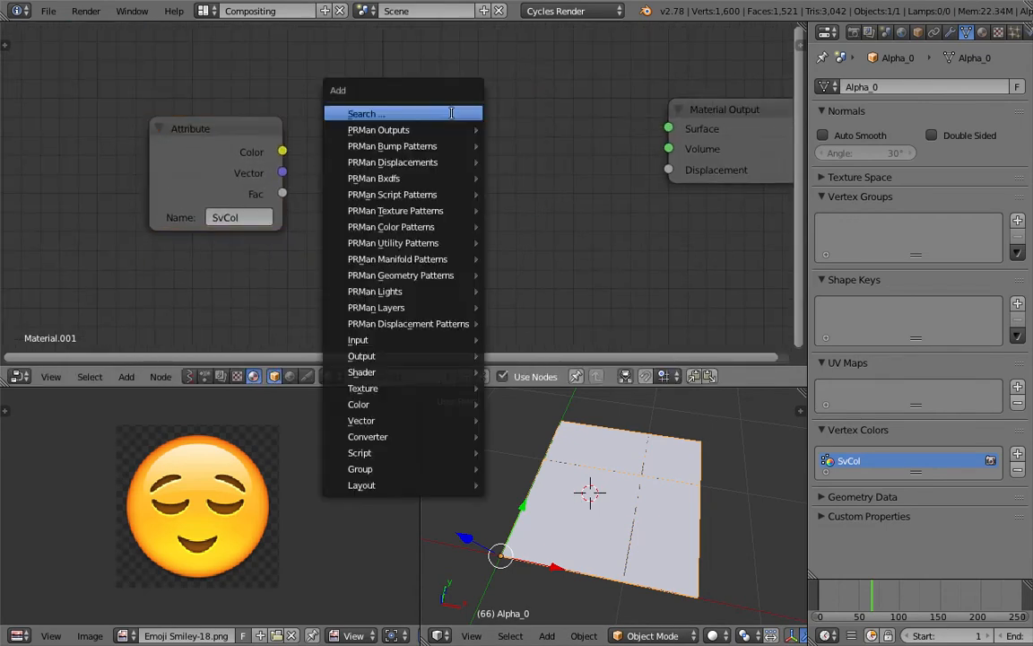
Step: Add an Emission shader node between the Attribute and Material Output nodes
key(shift+a)
click(452, 113)
text(emi)
key(Return)
click(452, 114)
Step: Link Attribute's Color to Emission's Color and the Emission output to Material Output's Surface
drag(282, 152, 380, 162)
drag(471, 166, 472, 166)
drag(586, 146, 668, 129)
middle_drag(610, 197, 568, 178)
Step: Switch the 3D view to rendered shading and give the world a node-based light grey Background colour
click(712, 635)
click(731, 526)
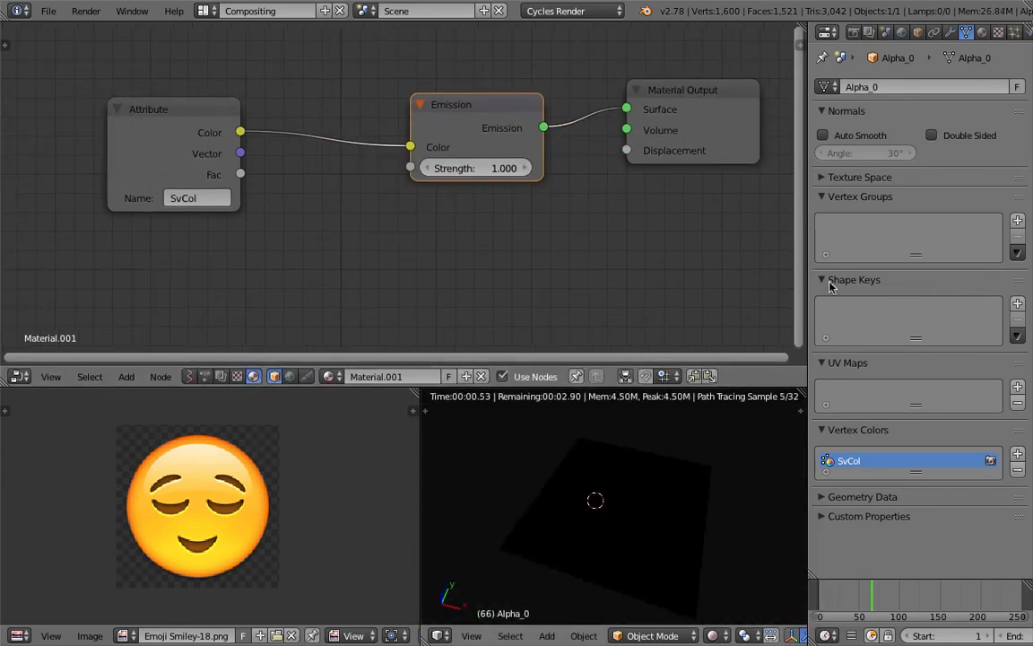
click(901, 32)
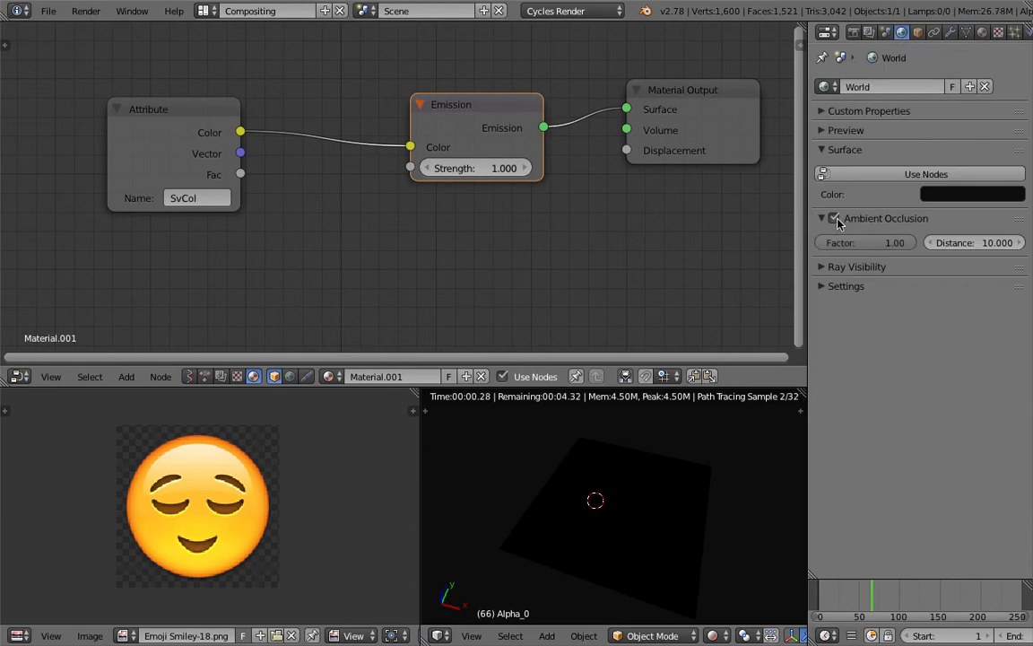
click(883, 177)
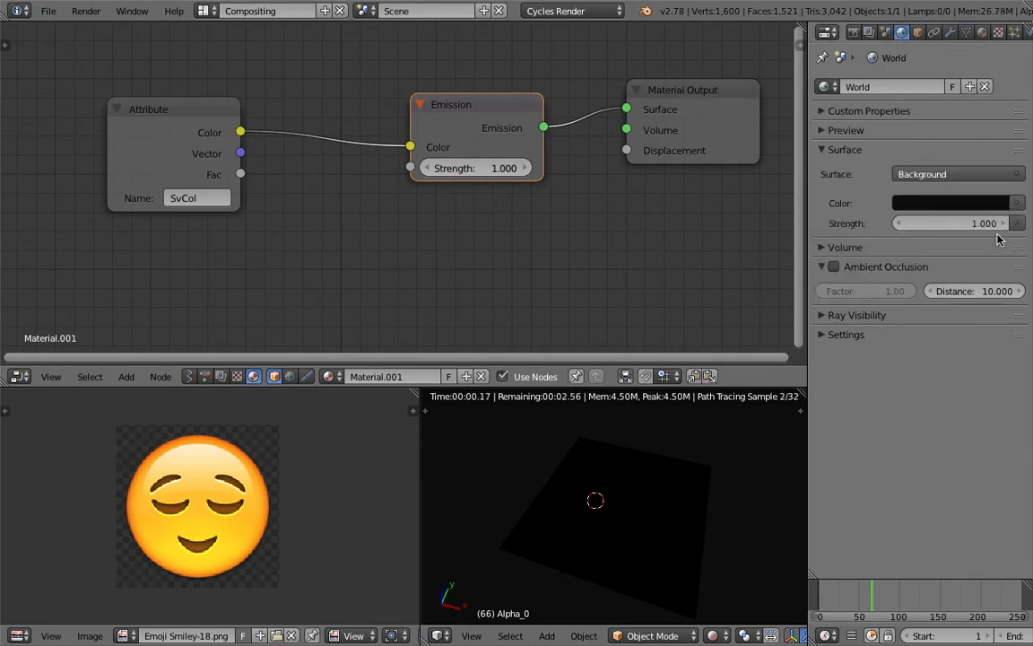
click(986, 207)
drag(996, 254, 996, 242)
middle_drag(707, 489, 715, 477)
click(716, 478)
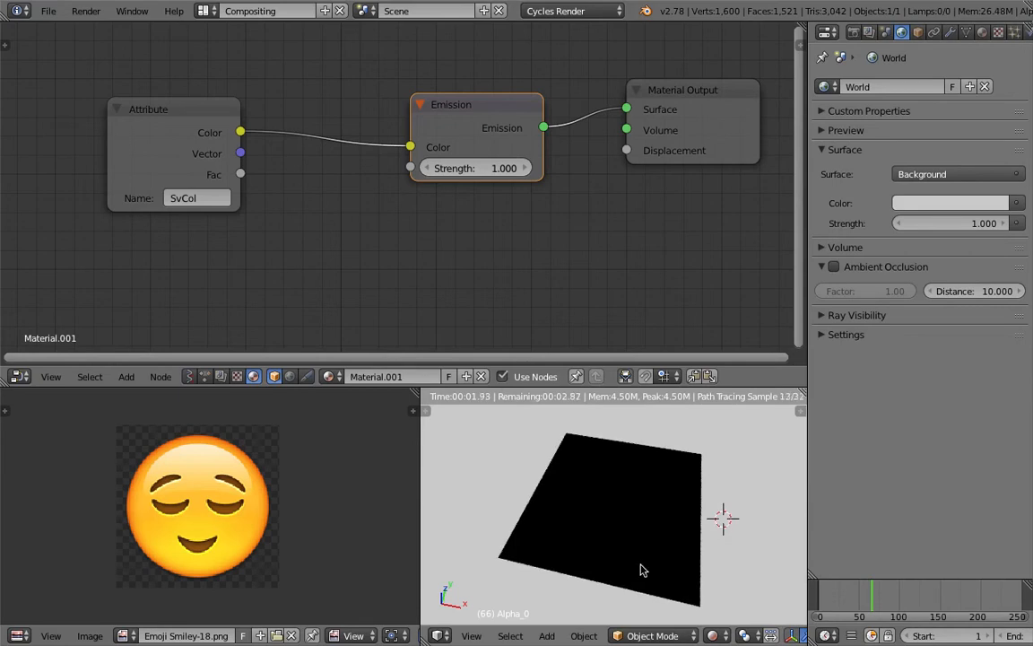
Step: Reopen the Sverchok NodeTree in the node editor, reposition the Image Decompose node and widen the editor area
click(190, 377)
click(280, 377)
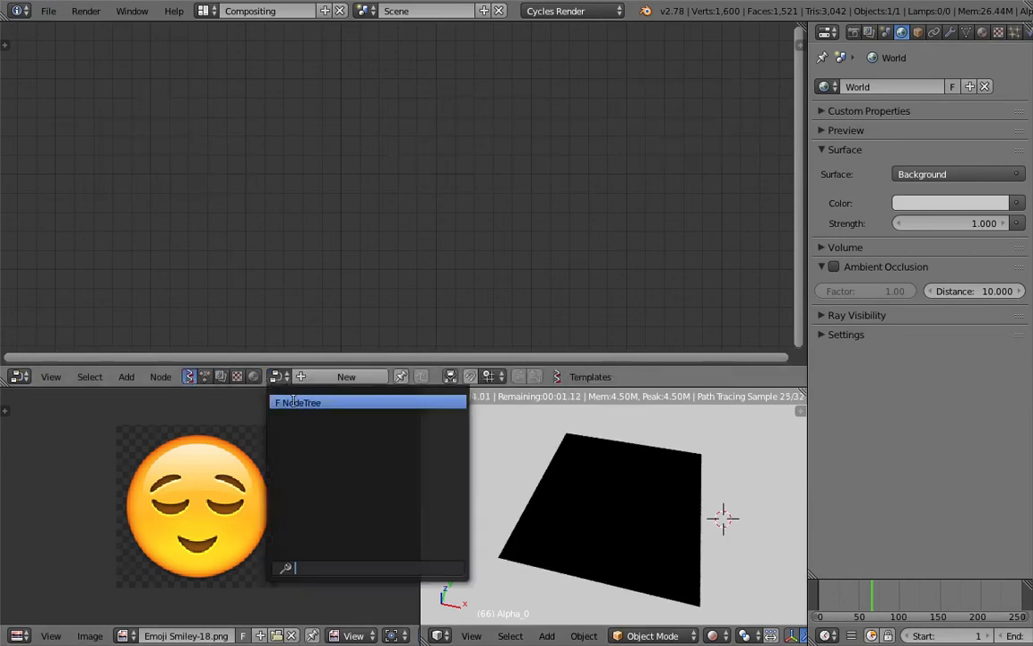
click(296, 403)
drag(143, 117, 142, 169)
middle_drag(142, 168, 161, 142)
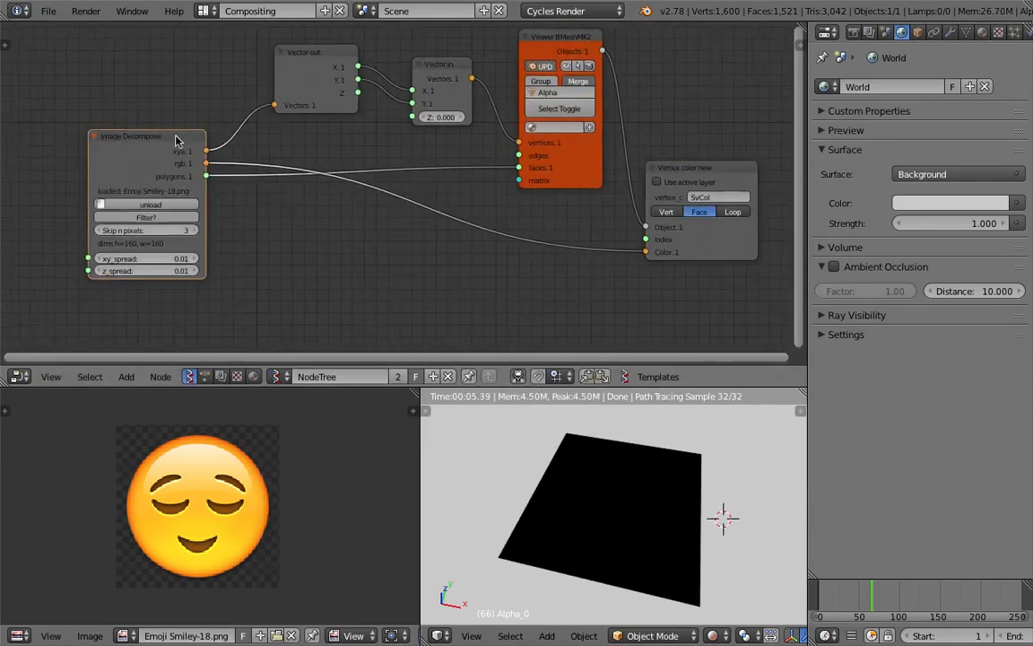
scroll(177, 138, up, 2)
key(ctrl+s)
click(178, 141)
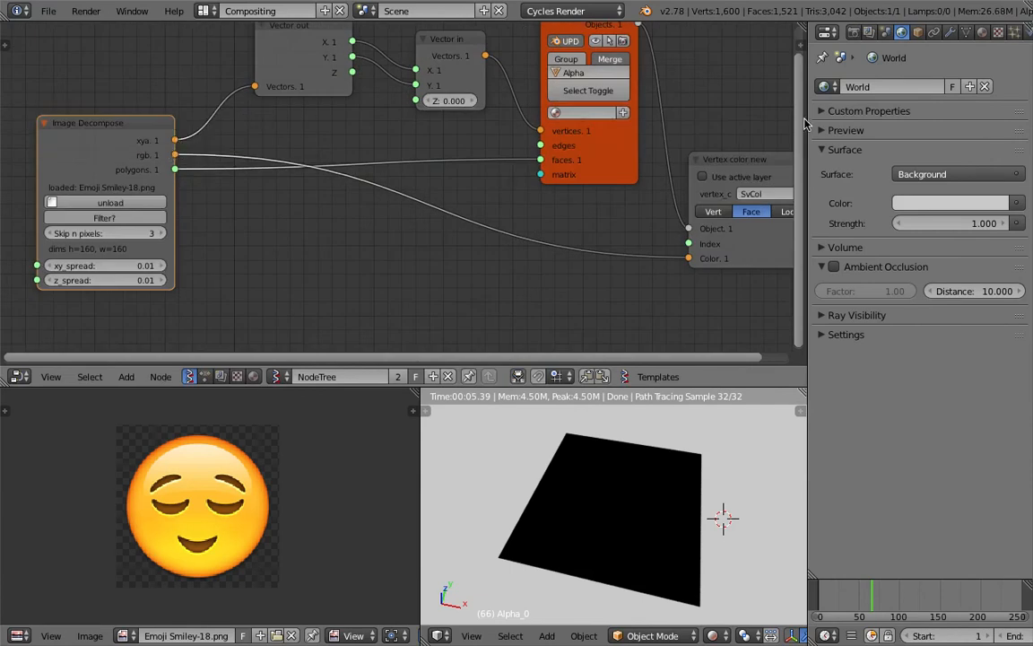
drag(806, 126, 850, 126)
key(ctrl+s)
click(494, 183)
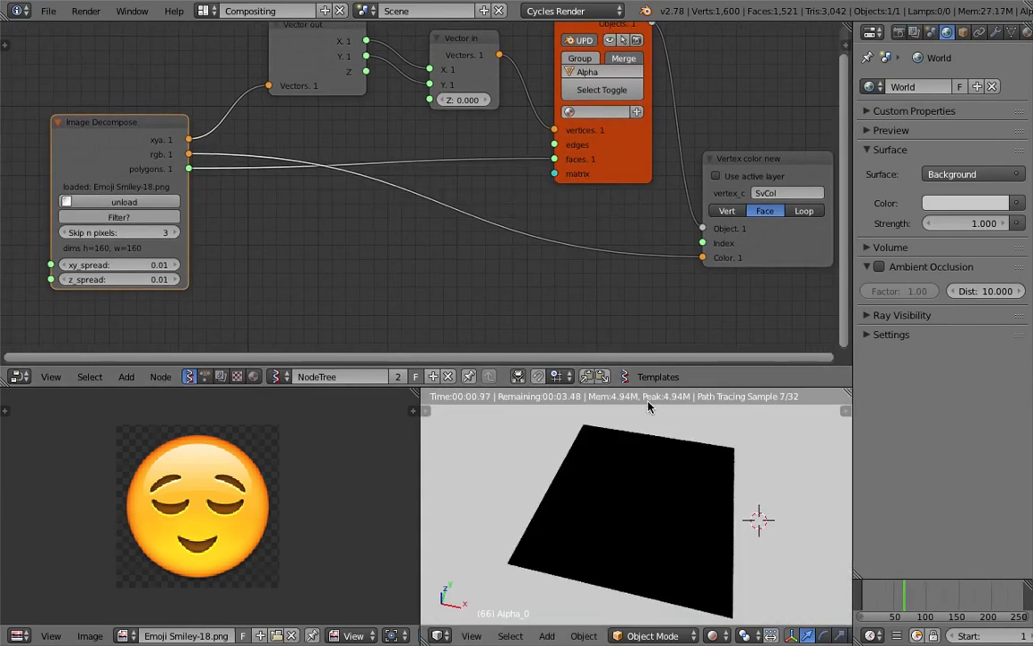
Step: Add a Stethoscope node and link Image Decompose's rgb output to its Data input
key(shift+a)
click(374, 258)
key(Escape)
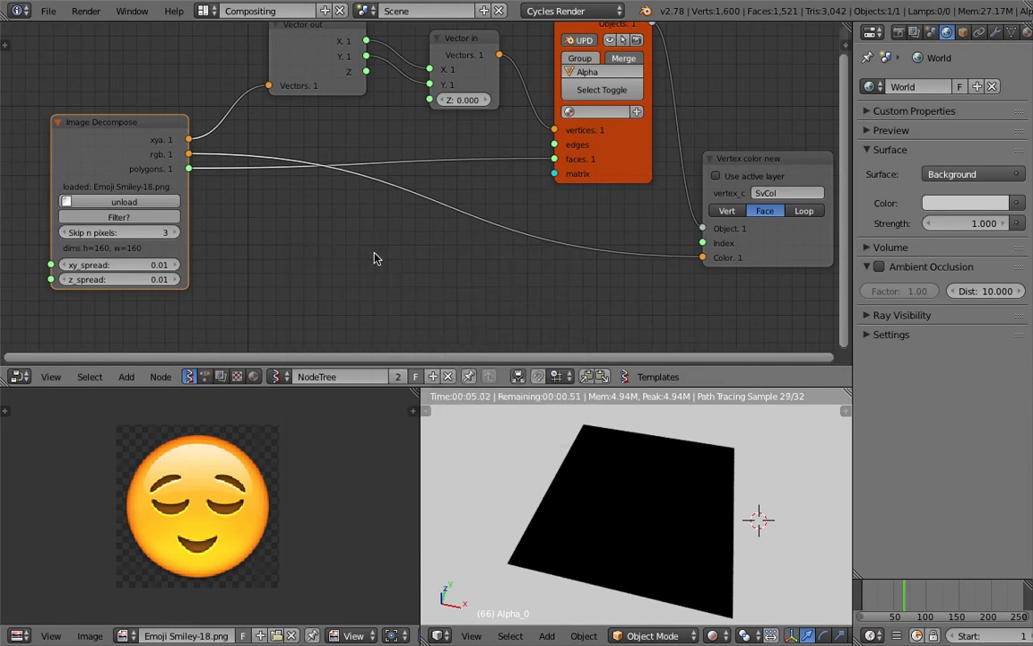
key(shift+a)
click(374, 258)
text(ste)
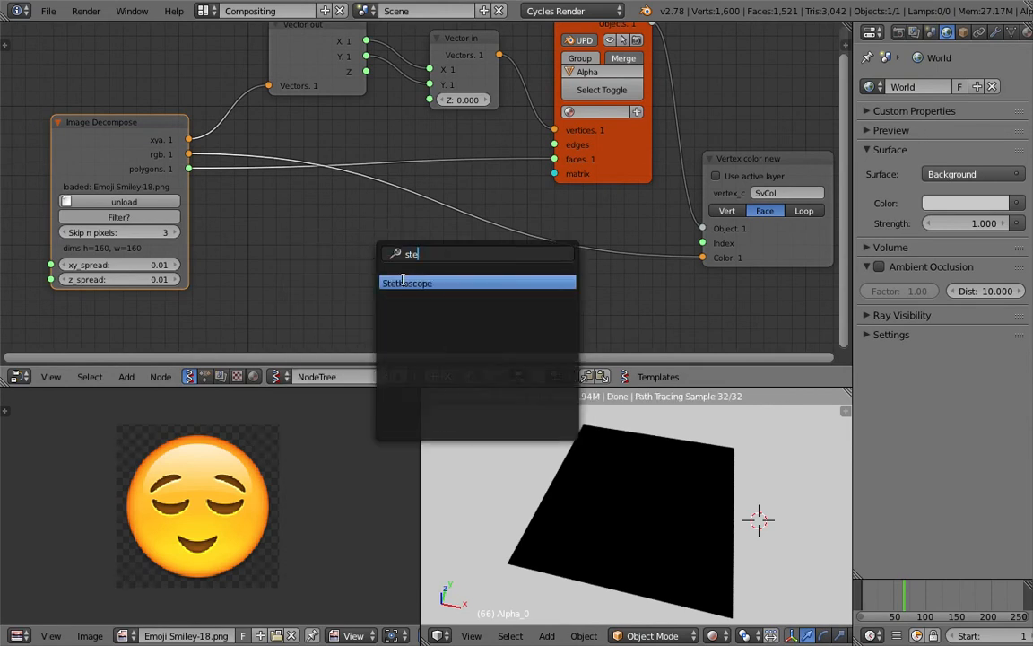
click(403, 283)
click(348, 244)
drag(190, 154, 342, 284)
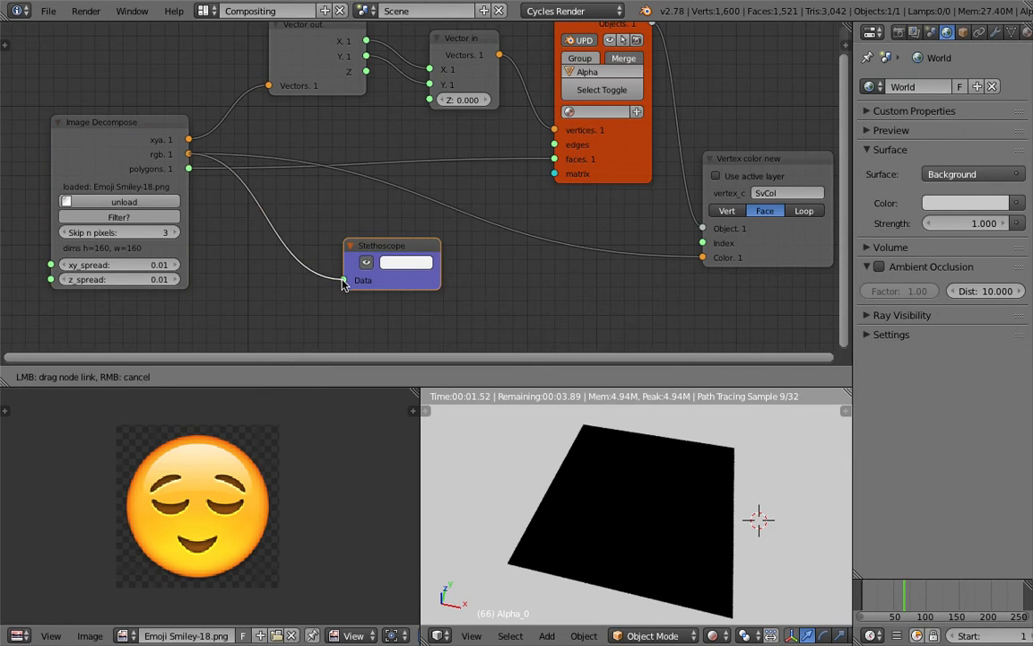
Step: Inspect the rgb values in the Stethoscope readout and delete the Stethoscope node
middle_drag(433, 240, 403, 215)
scroll(420, 230, up, 2)
middle_drag(460, 259, 428, 176)
scroll(429, 175, up, 1)
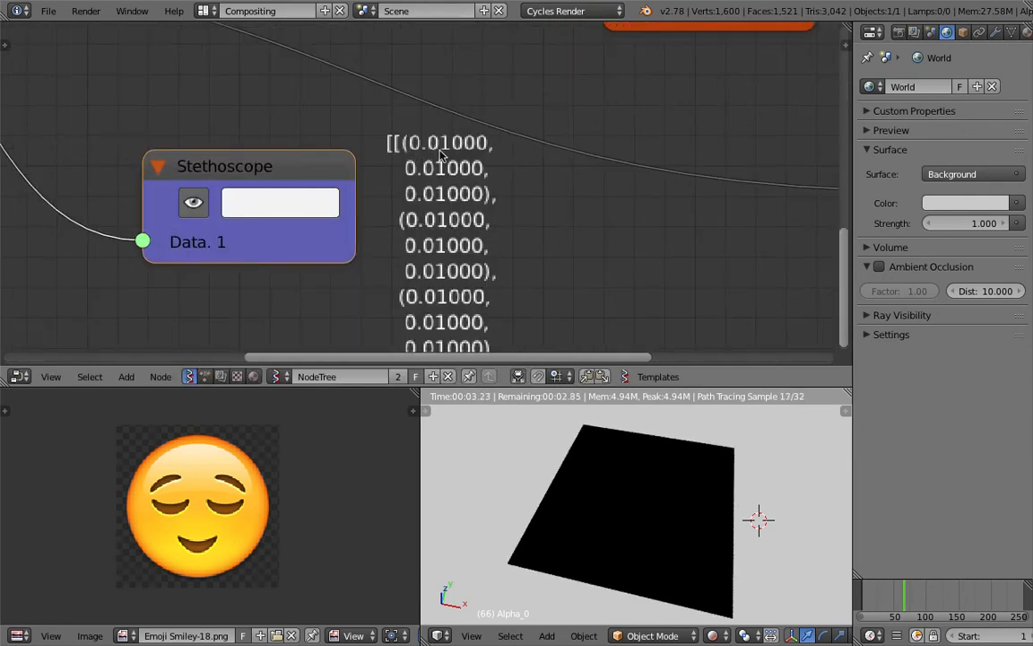
middle_drag(482, 320, 479, 152)
scroll(475, 236, down, 8)
middle_drag(380, 150, 403, 212)
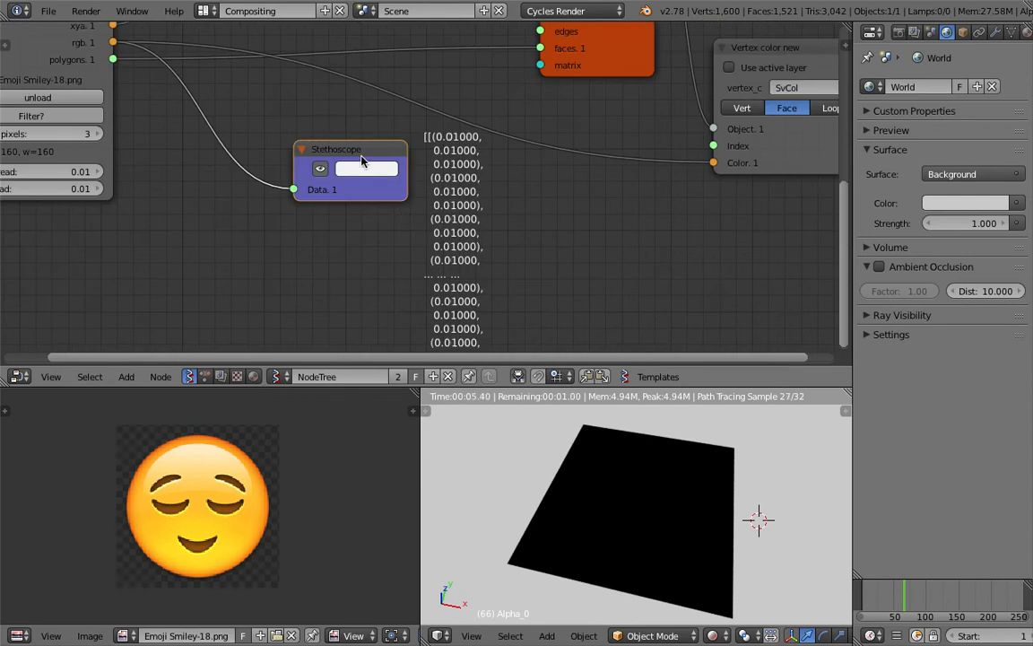
key(x)
Step: Add a Viewer text mk2 node and link Image Decompose's rgb output to its vertices input
middle_drag(354, 169, 364, 182)
click(373, 201)
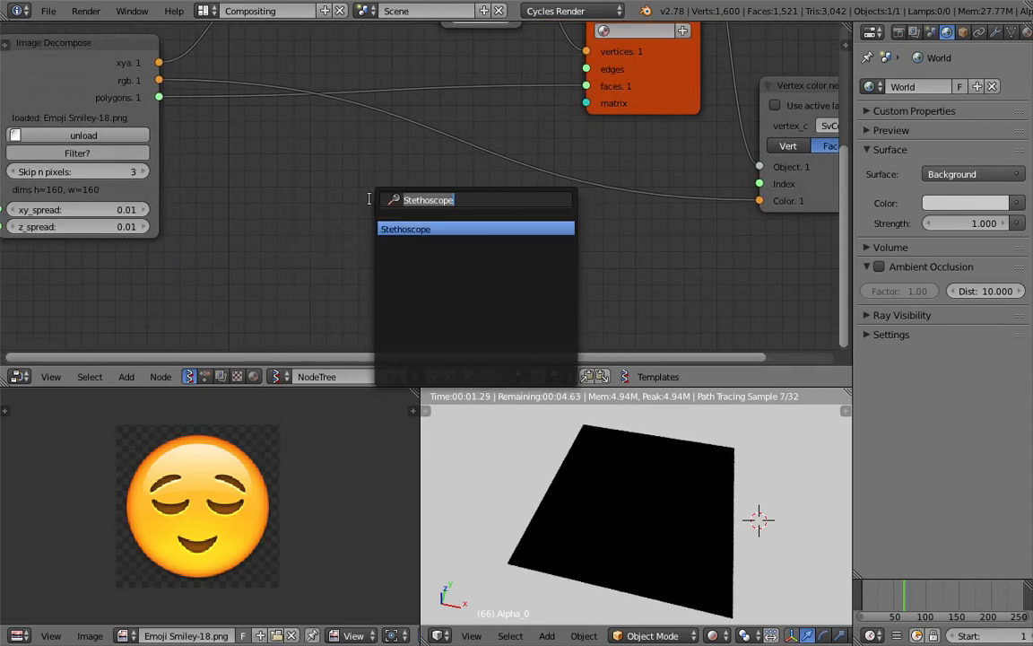
text(vector)
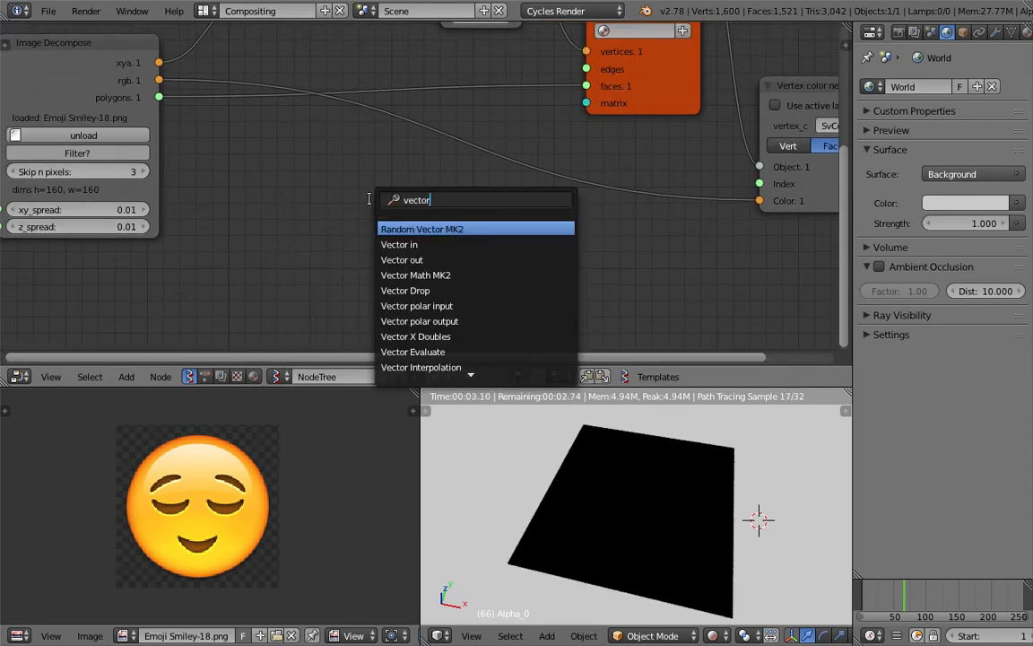
key(BackSpace)
key(BackSpace)
key(BackSpace)
key(BackSpace)
key(BackSpace)
text(i)
key(Down)
key(Down)
key(Down)
key(Down)
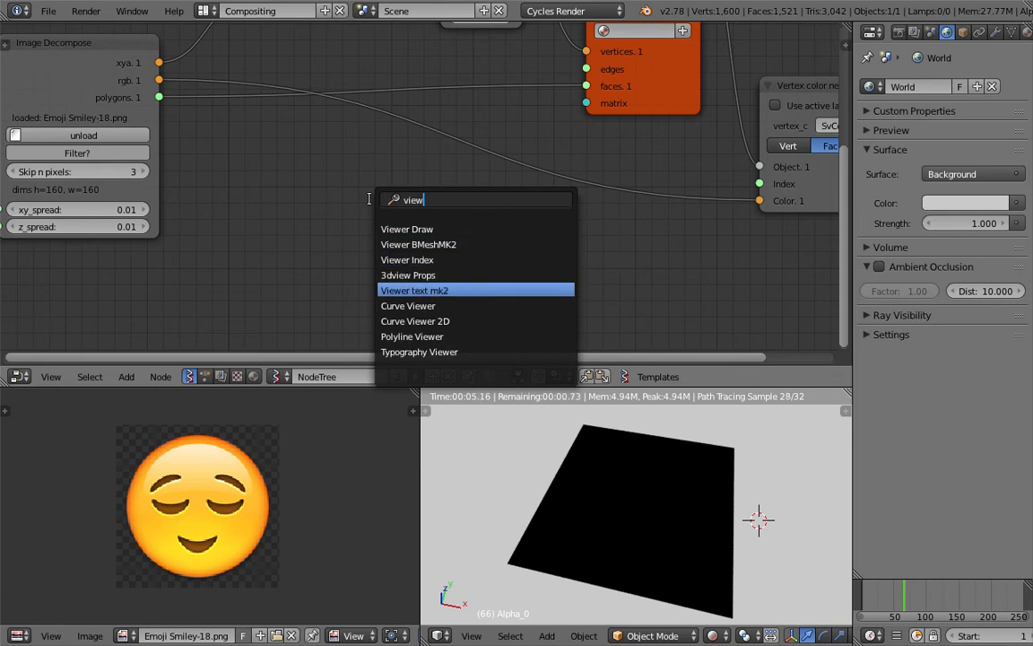
key(Return)
click(356, 196)
drag(159, 80, 357, 307)
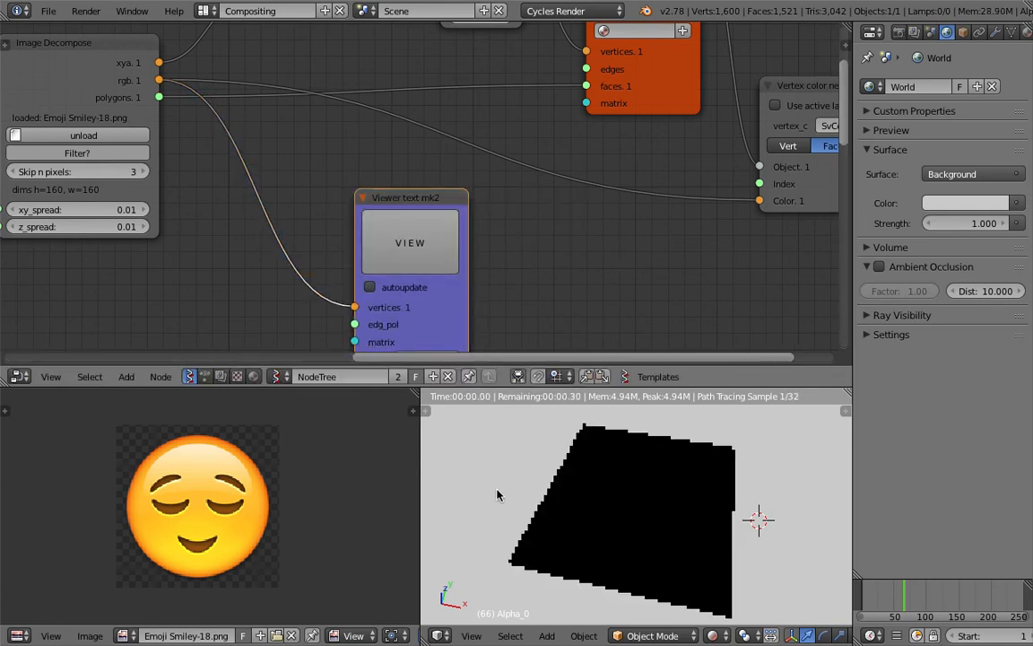
Step: Open the Sverchok_viewer text in a Text Editor in place of the 3D view and examine the listed rgb values
click(439, 635)
click(473, 456)
click(592, 636)
click(612, 473)
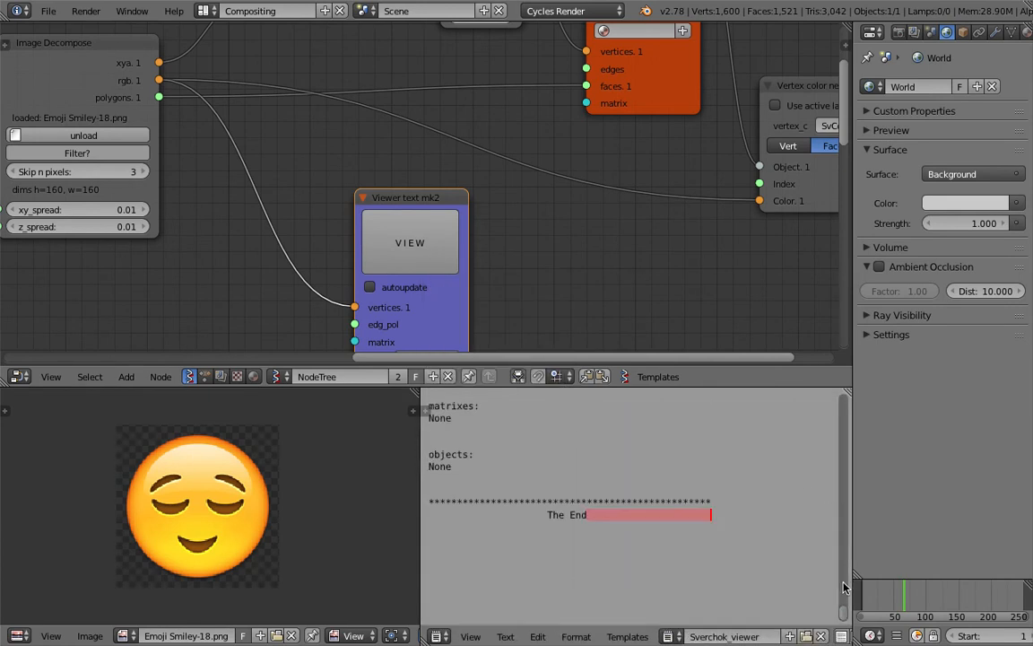
scroll(542, 523, up, 6)
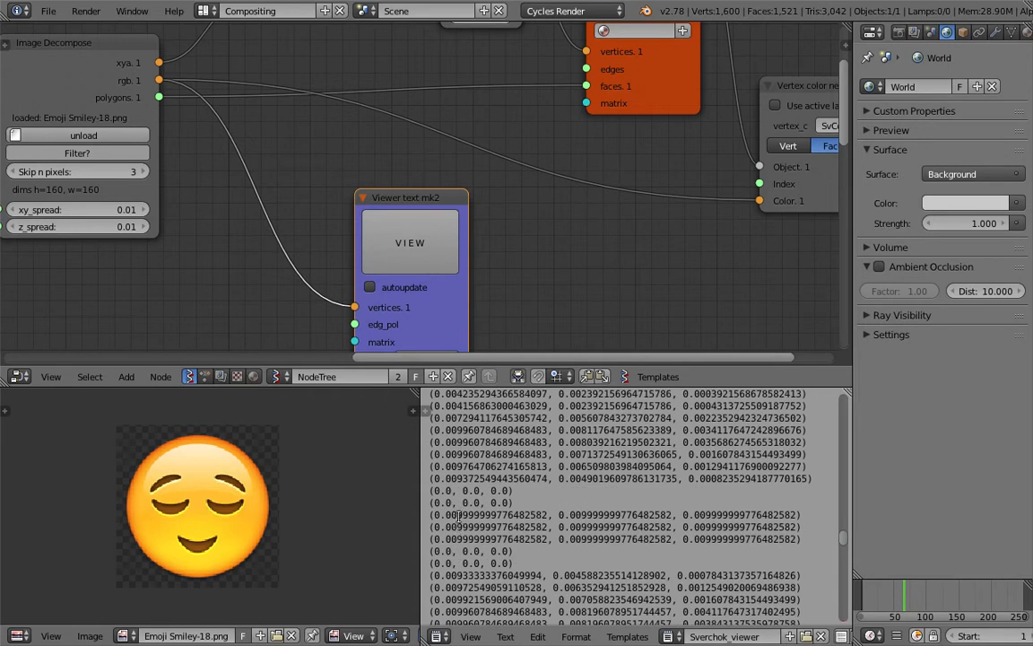
scroll(628, 485, up, 5)
drag(841, 482, 840, 479)
scroll(662, 471, up, 5)
key(ctrl+s)
click(671, 452)
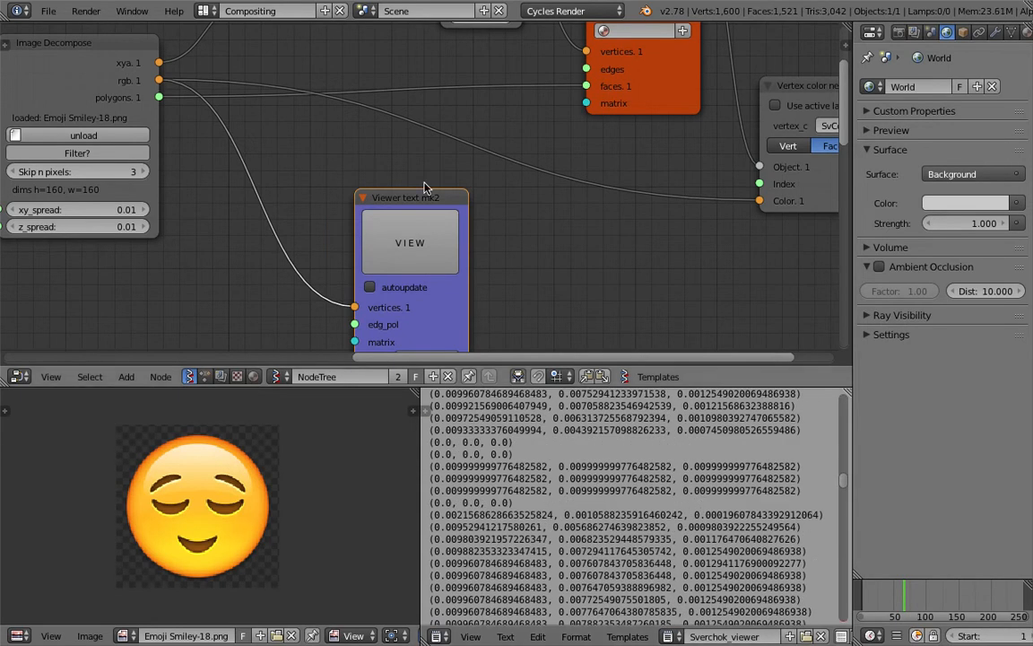
Step: Replace the Viewer text mk2 node with a Vector out node fed by Image Decompose's rgb output
key(x)
scroll(307, 203, down, 1)
key(shift+a)
click(323, 197)
text(vec)
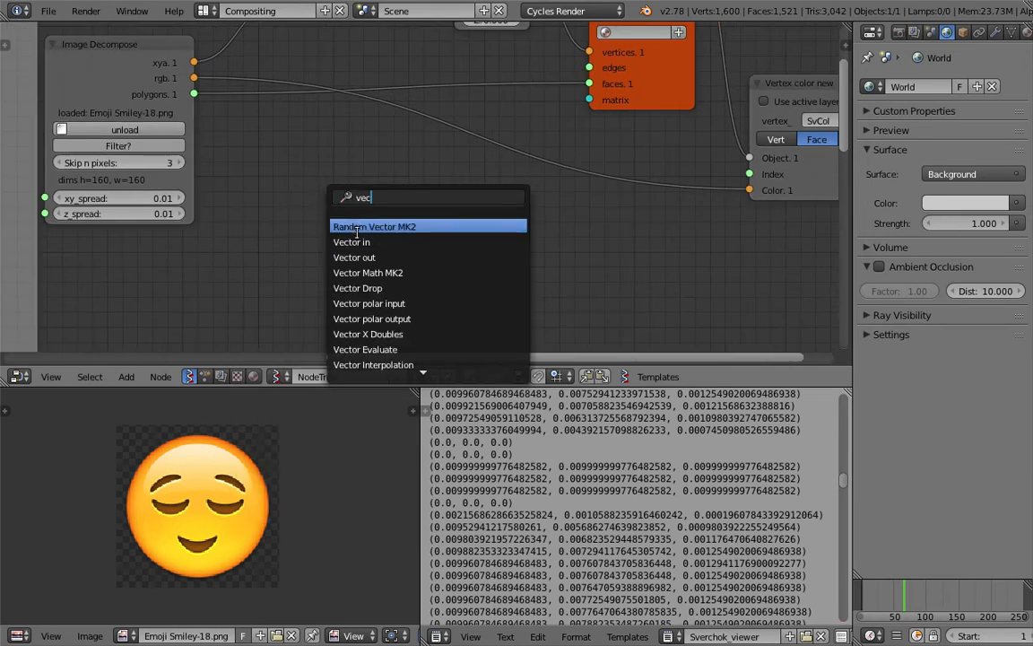
click(358, 255)
click(274, 165)
drag(197, 83, 272, 257)
Step: Add a Vector in node, linking Vector out's X to its X and its Vectors output to Vertex color new's Color
key(space)
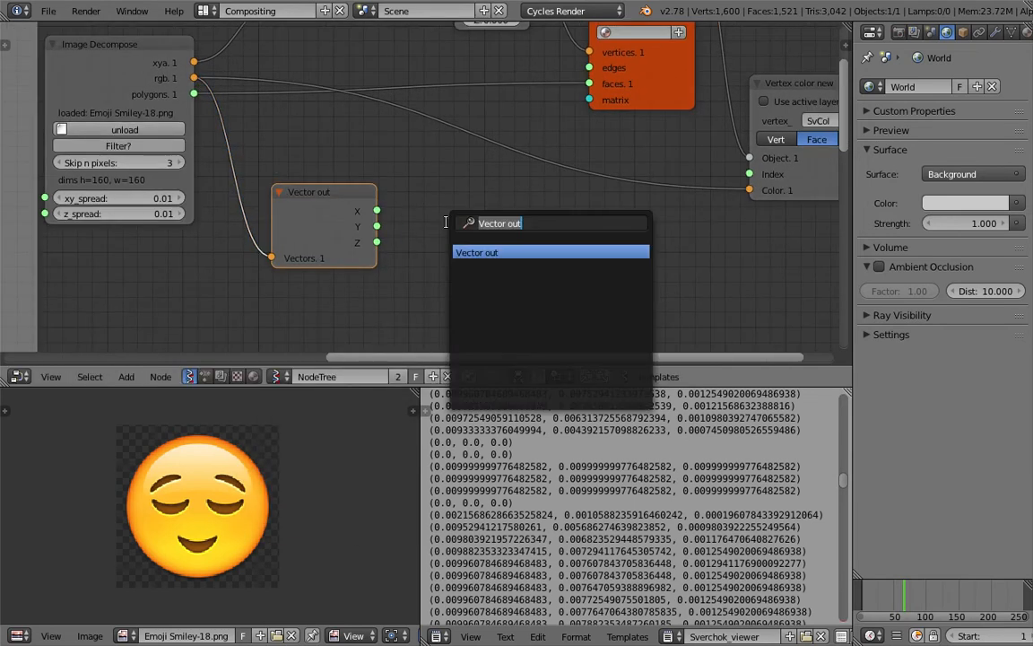
text(vector in)
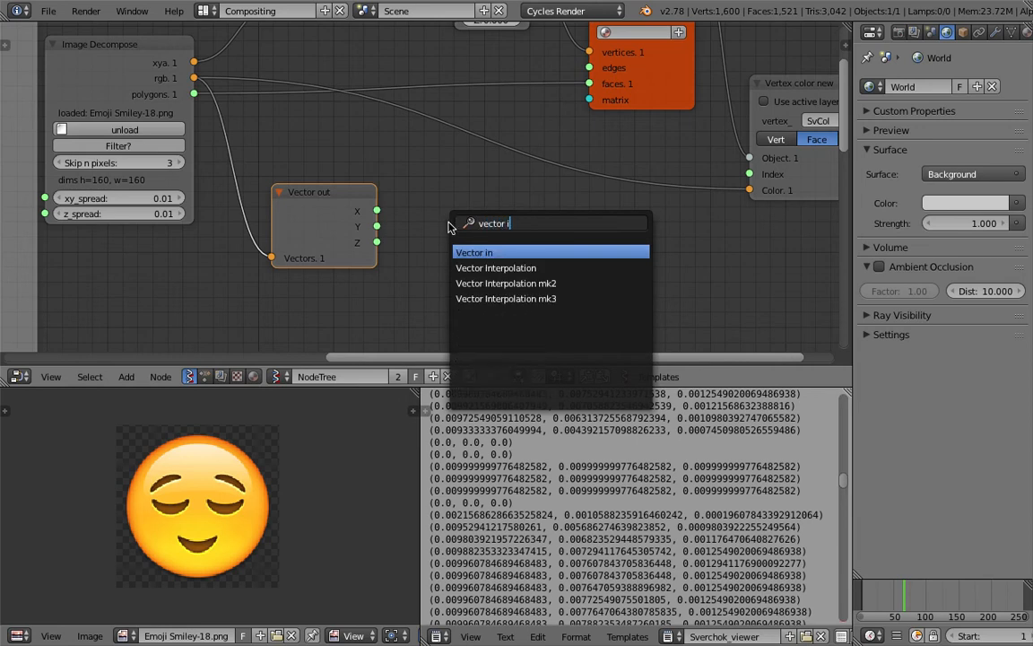
key(Return)
click(437, 192)
drag(374, 219, 526, 233)
drag(593, 240, 749, 190)
drag(570, 223, 655, 221)
Step: Insert a Math node on the X link between Vector out and Vector in, set to multiply (*) with y 100
key(shift+a)
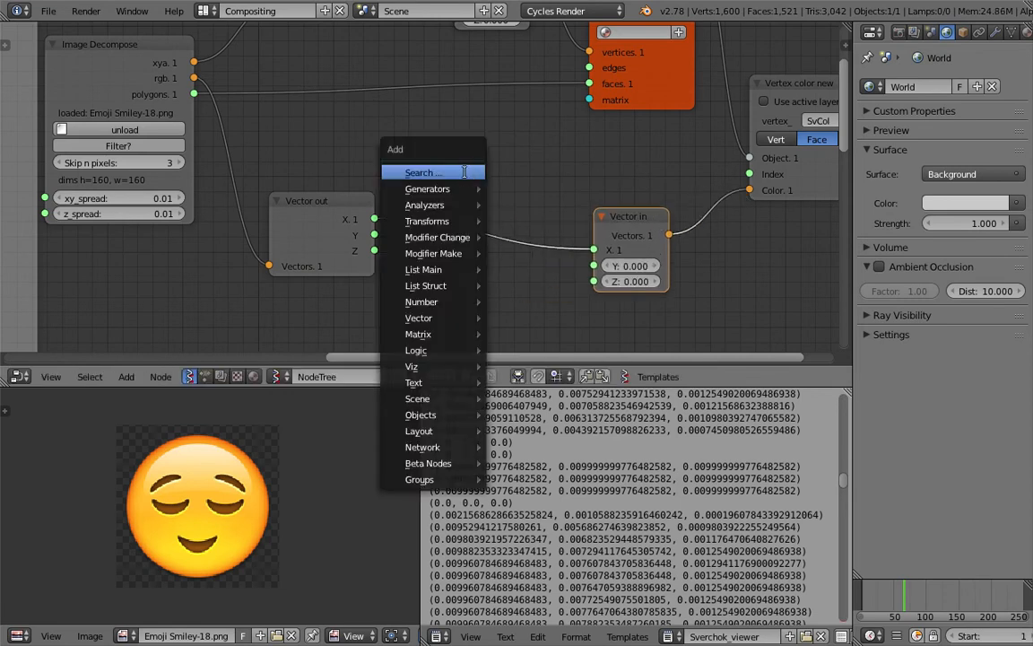
click(419, 168)
text(math)
key(Return)
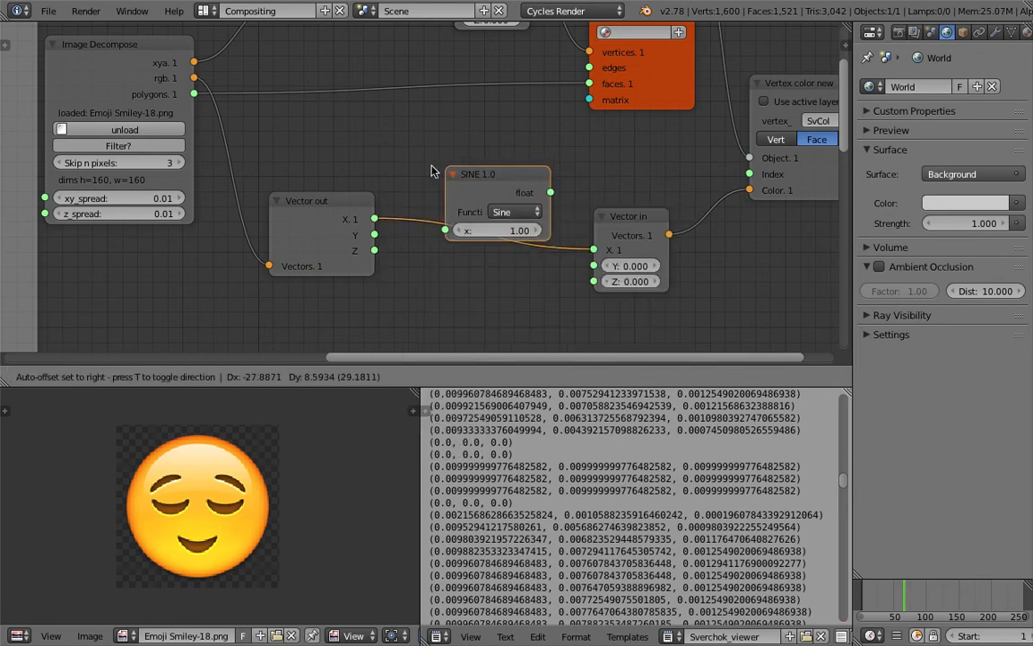
click(429, 169)
click(488, 210)
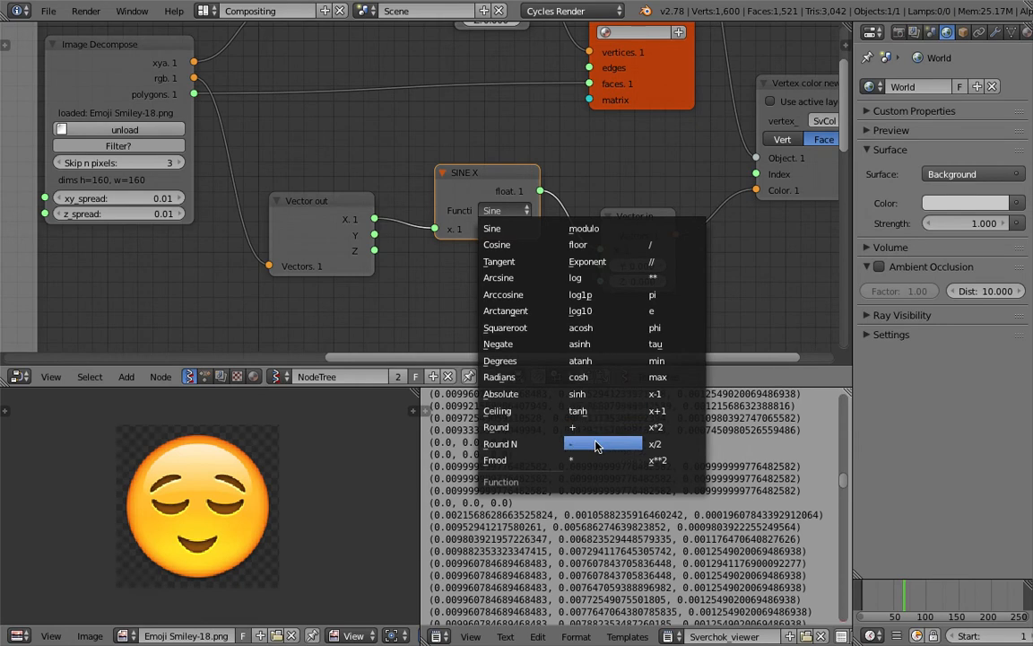
click(536, 414)
drag(494, 198, 494, 144)
double_click(493, 191)
text(100)
key(Return)
key(ctrl+s)
Step: Duplicate the multiply-by-100 Math node twice and stack the copies below the original
click(496, 195)
key(shift+d)
click(503, 230)
scroll(503, 230, down, 2)
middle_drag(503, 230, 504, 167)
key(shift+d)
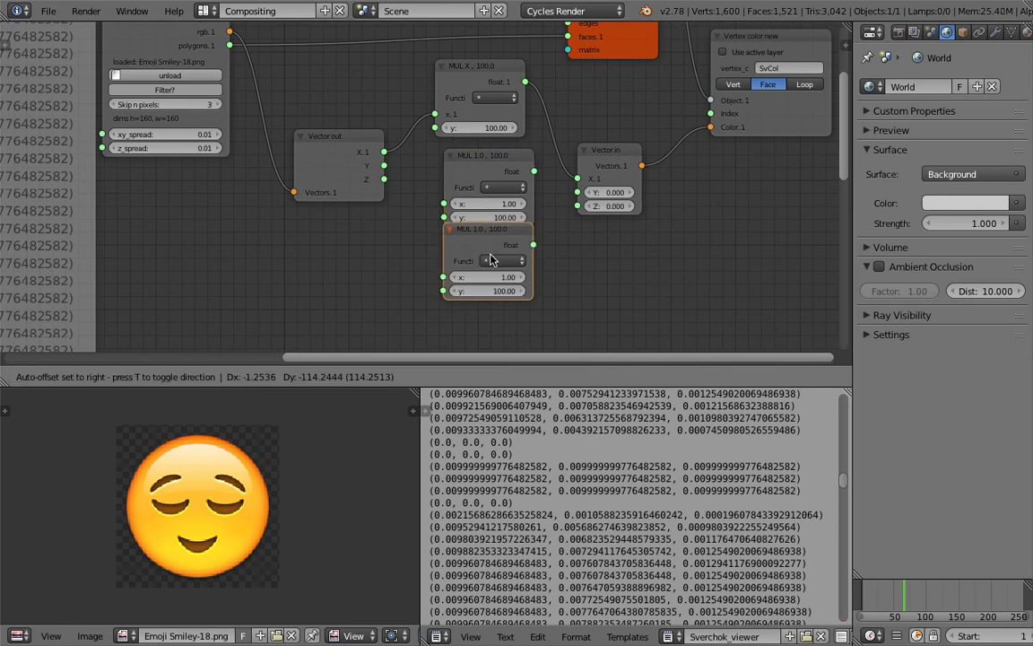
click(486, 270)
Step: Link Vector out's Y and Z through the two duplicated Math nodes into Vector in's Y and Z
drag(385, 166, 441, 204)
drag(534, 171, 577, 192)
drag(386, 182, 437, 294)
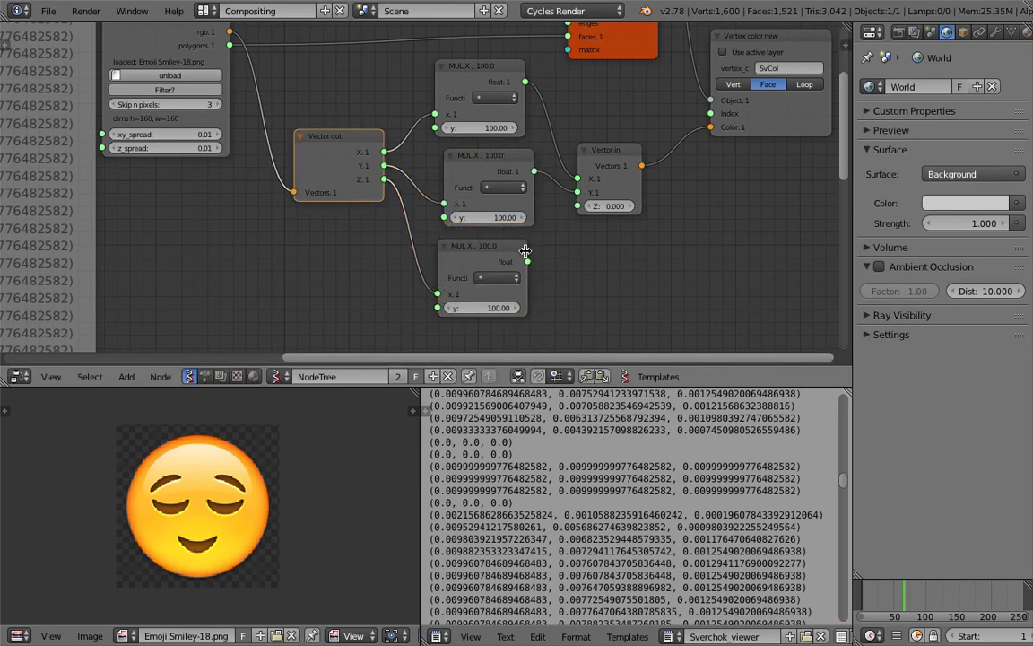
drag(527, 261, 579, 206)
middle_drag(622, 238, 522, 231)
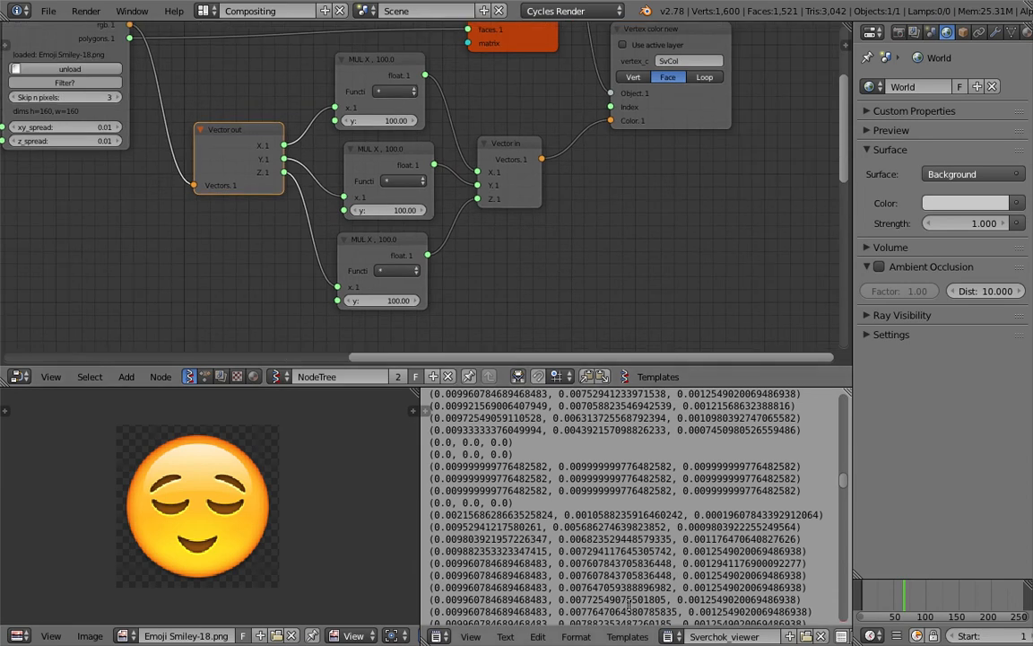
Step: Change the Text Editor area back to the 3D View and jump to frame 16 to refresh the node tree
click(438, 636)
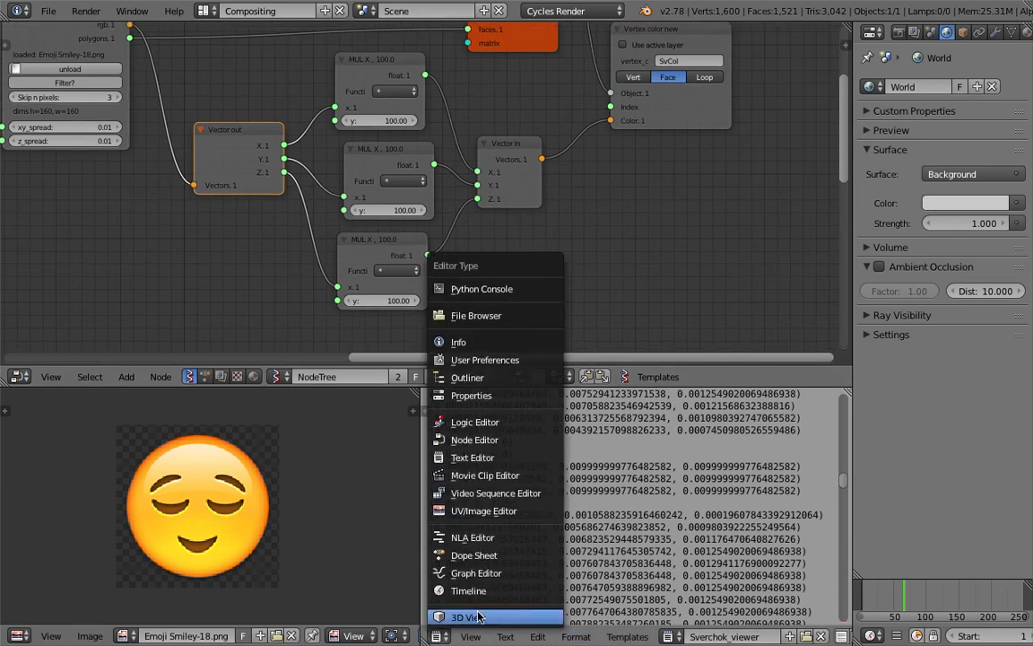
click(476, 617)
key(ctrl+s)
click(611, 520)
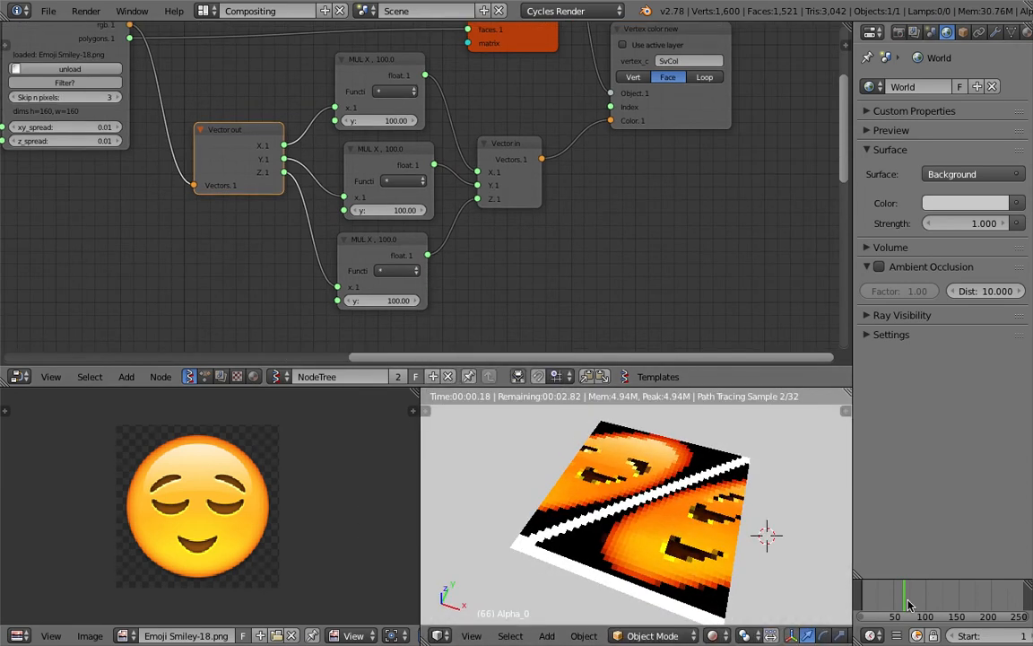
click(872, 597)
middle_drag(788, 551, 686, 459)
middle_drag(662, 515, 635, 513)
key(ctrl+s)
click(634, 513)
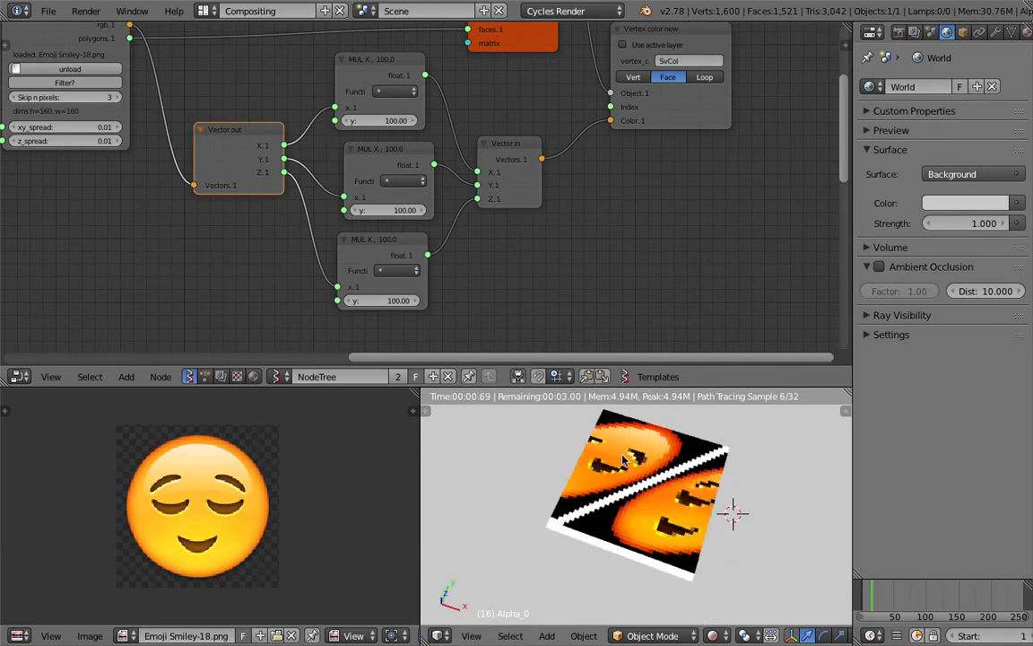
Step: Reposition the Vertex color new node further from the second Vector in node
middle_drag(643, 141, 619, 185)
drag(678, 163, 715, 187)
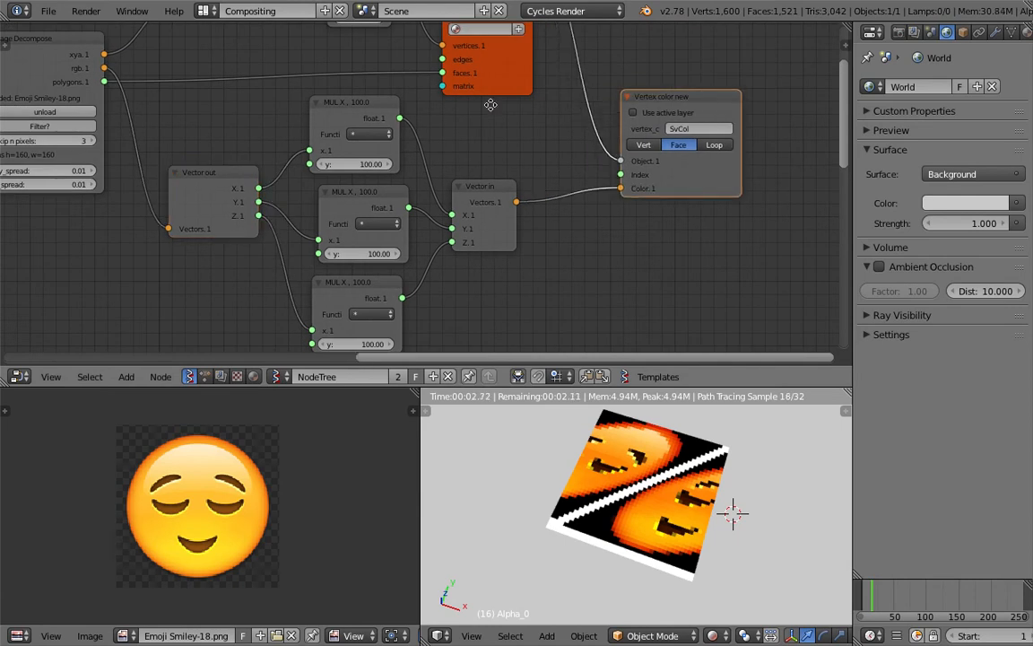
middle_drag(493, 97, 547, 163)
scroll(538, 155, down, 2)
middle_drag(433, 146, 477, 154)
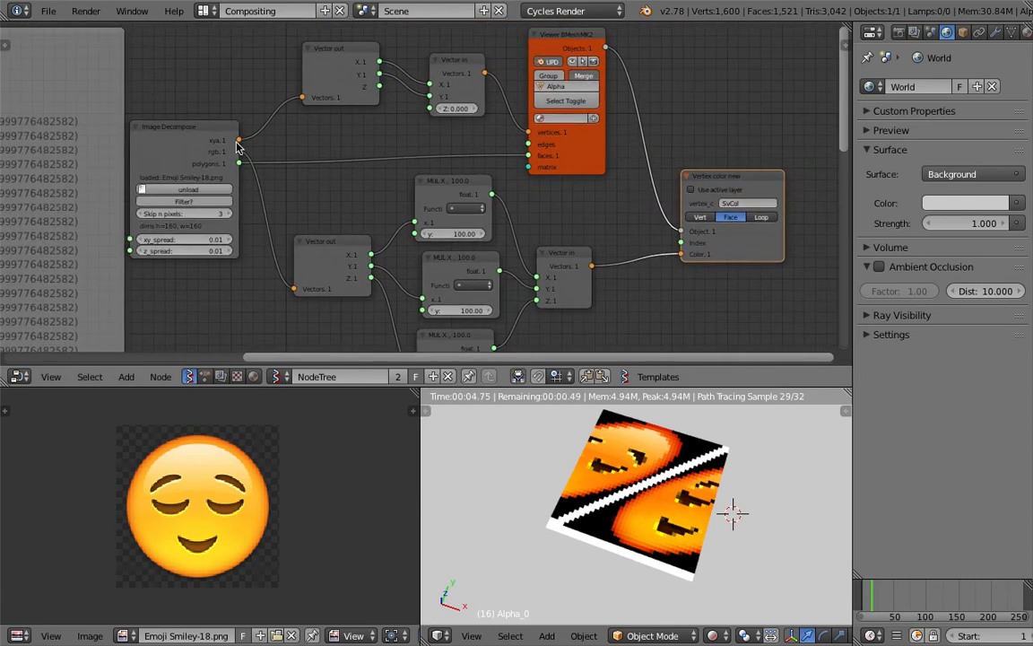
Step: Set Image Decompose's Skip n pixels to 0 and jump to frame 76 to refresh the node tree
click(140, 214)
click(140, 214)
click(140, 214)
click(911, 600)
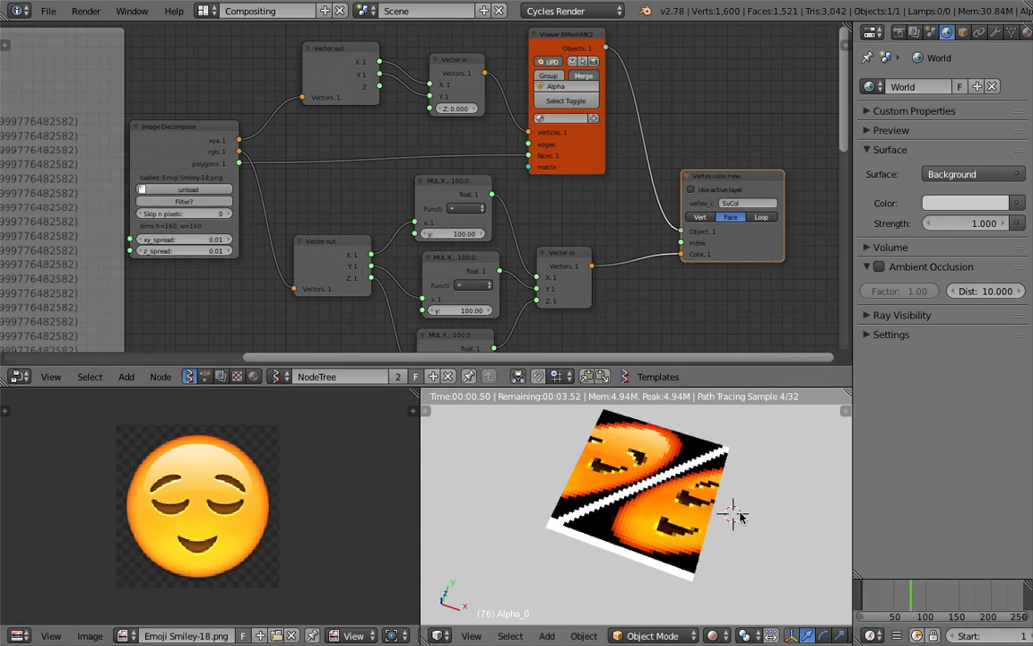
Step: Reload the emoji image in Image Decompose and jump to frame 57 to refresh the mesh
click(202, 190)
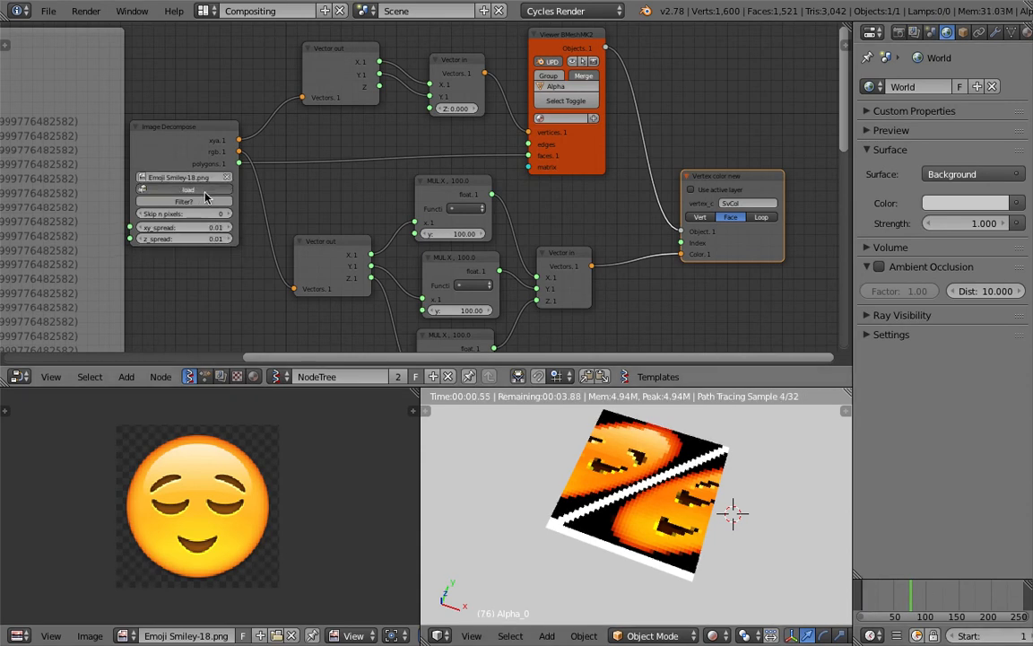
click(202, 190)
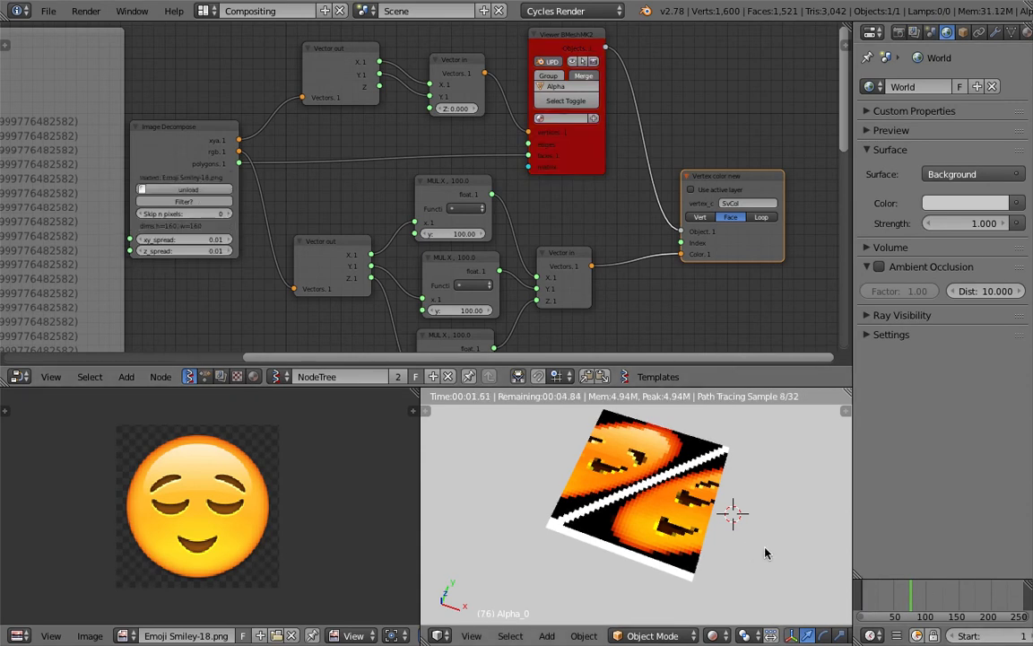
click(900, 599)
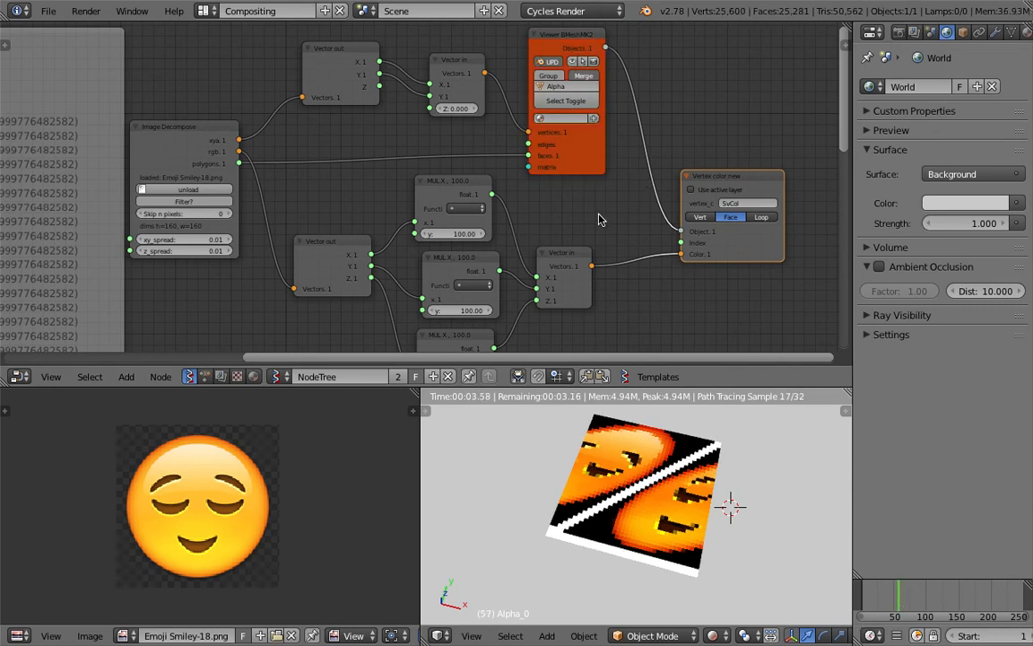
Step: Save the blend file over image_decompose_study_001.blend
scroll(699, 517, up, 2)
middle_drag(682, 518, 669, 492)
middle_drag(521, 214, 514, 168)
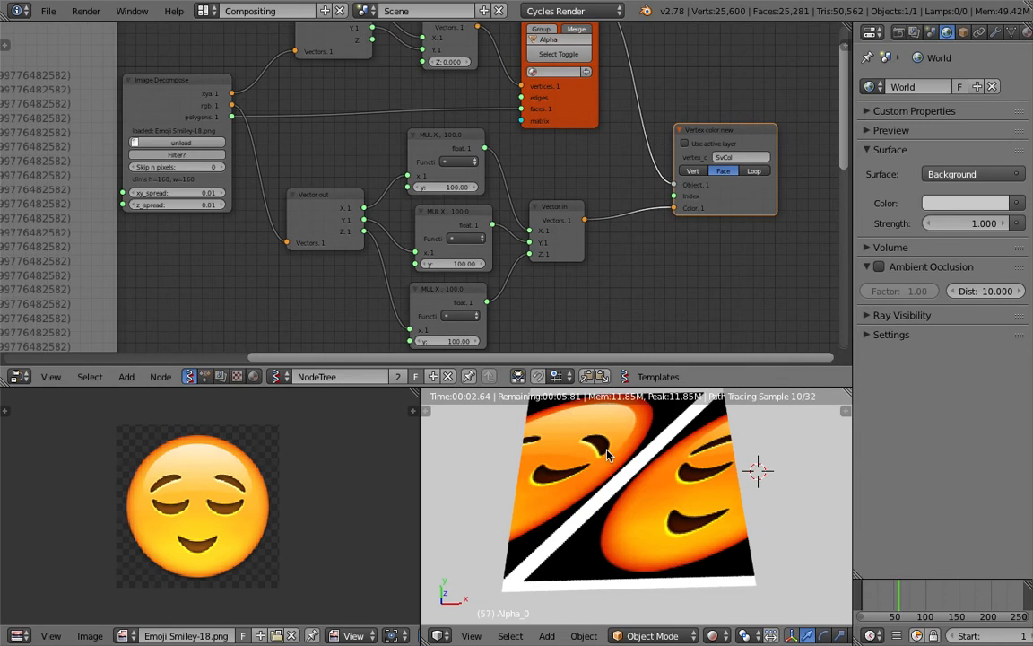
scroll(584, 228, down, 1)
middle_drag(584, 228, 587, 237)
key(ctrl+s)
click(592, 267)
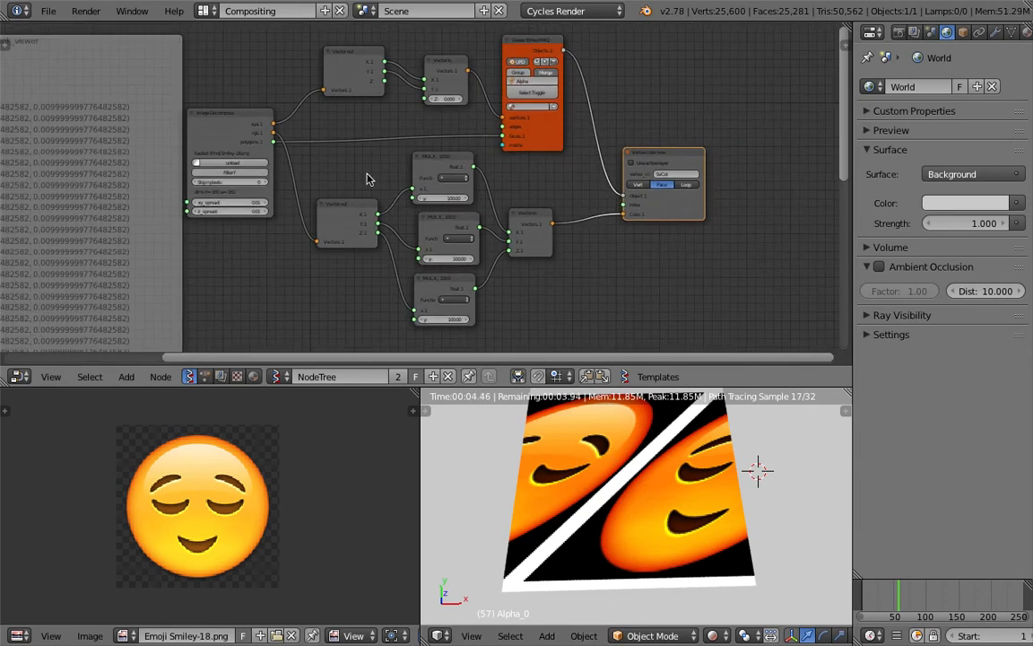
Step: Space out the node tree by moving the text viewer and Image Decompose nodes outward and the Vertex color new node lower
drag(140, 51, 103, 54)
scroll(334, 111, up, 1)
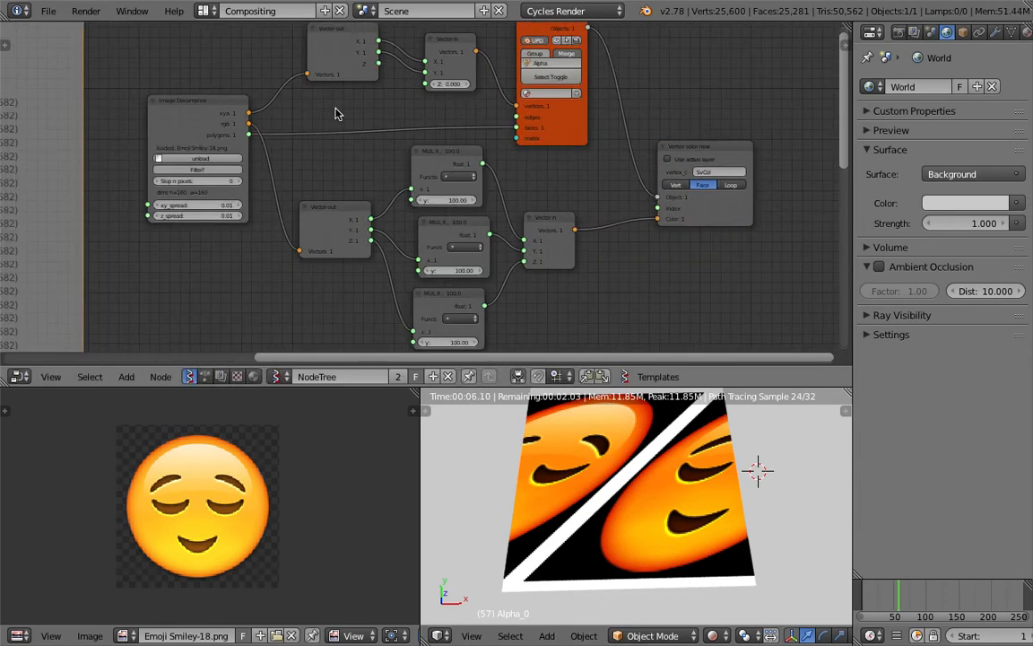
middle_drag(339, 110, 337, 124)
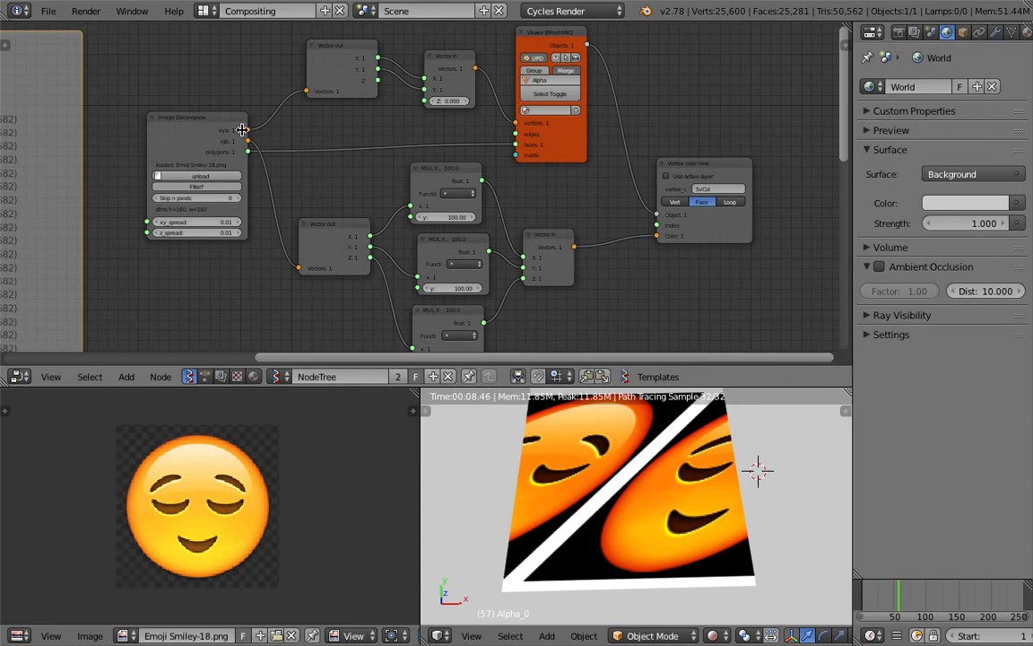
scroll(225, 123, up, 1)
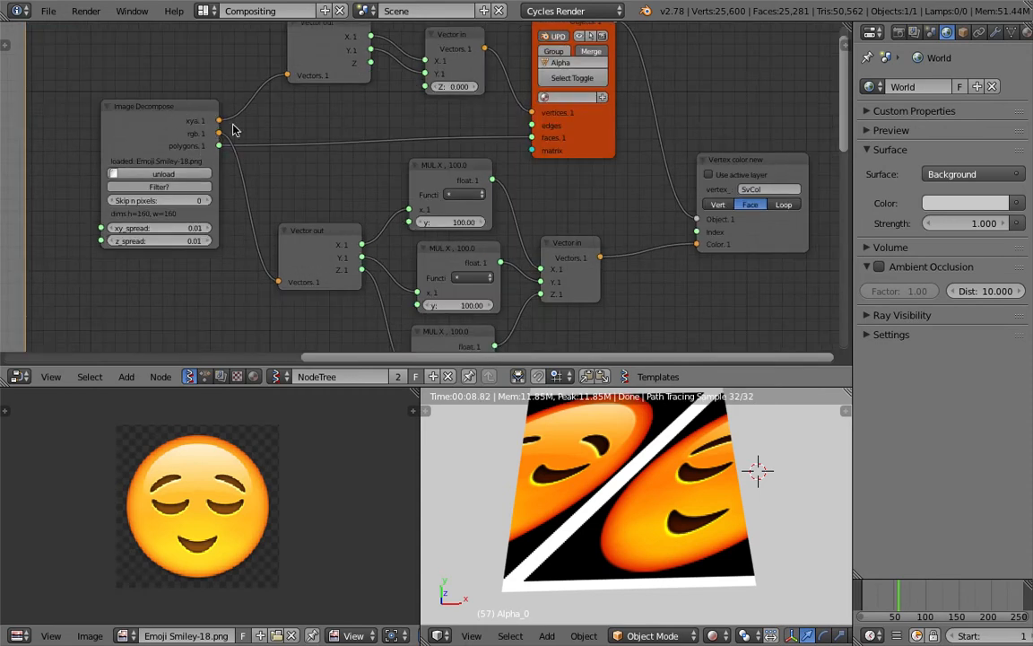
drag(189, 114, 174, 117)
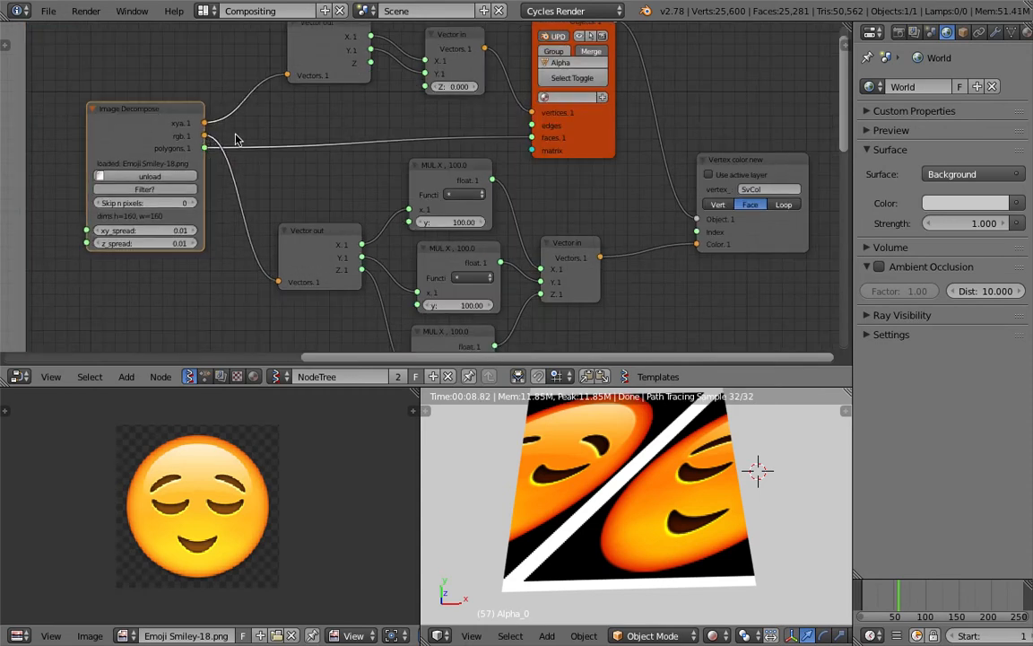
scroll(350, 153, down, 2)
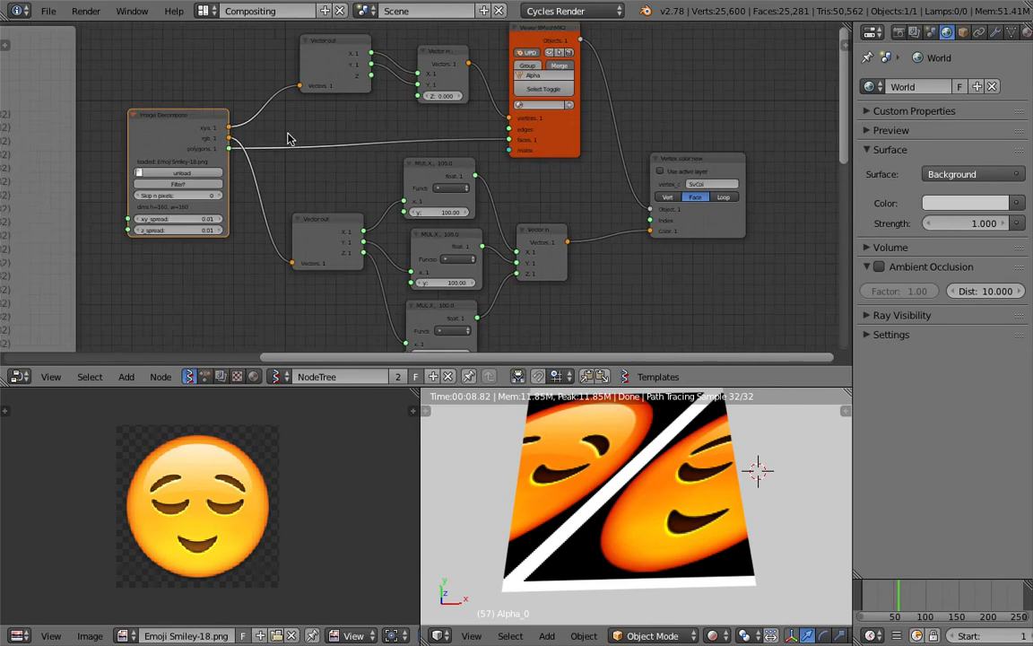
middle_drag(434, 176, 408, 192)
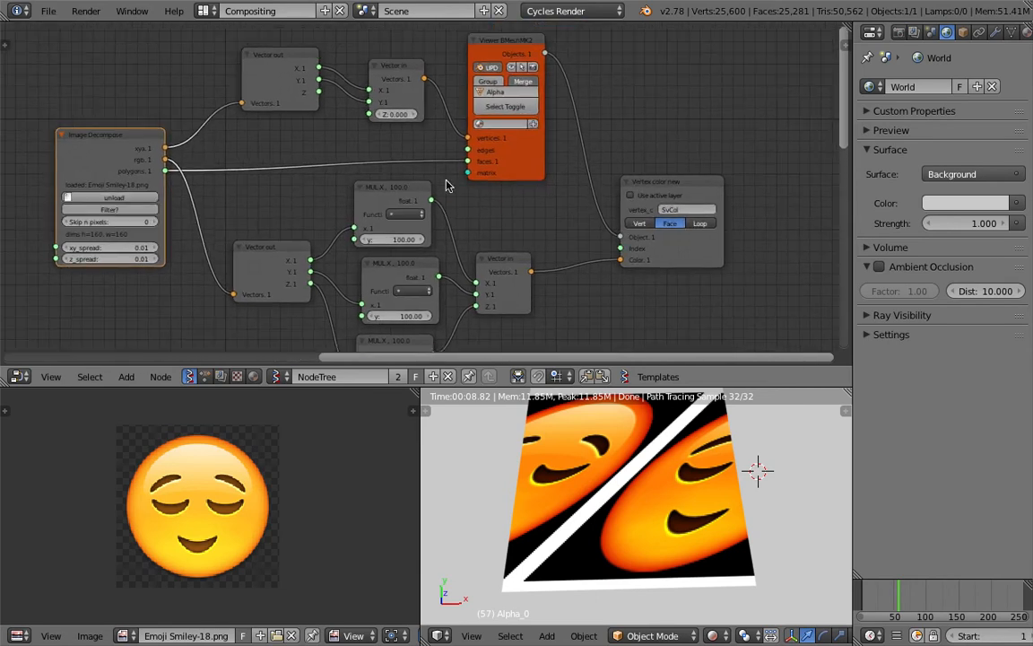
drag(668, 184, 661, 211)
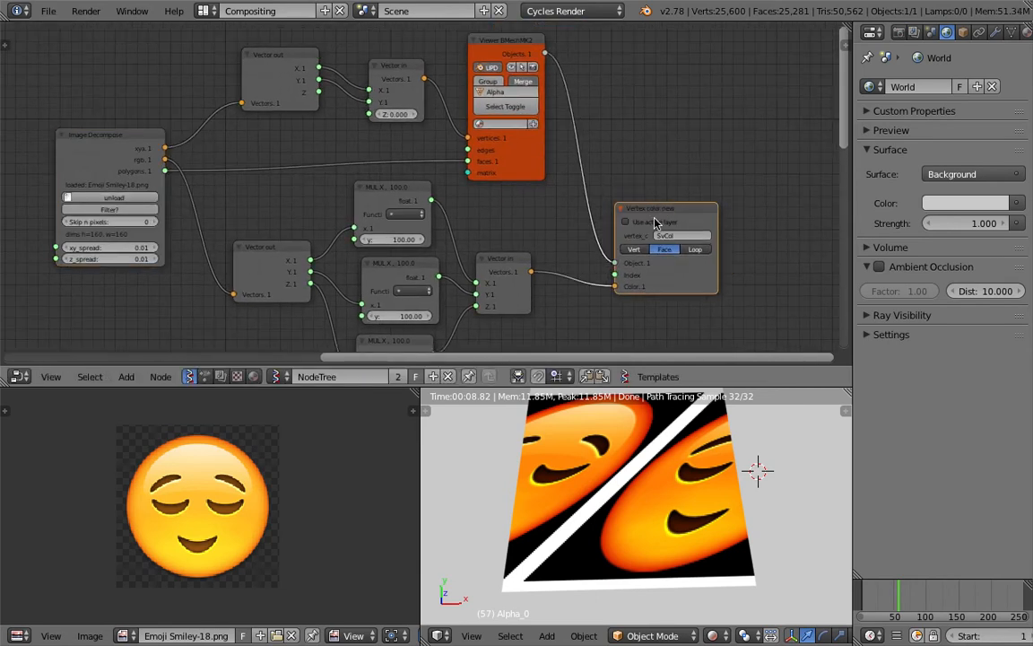
Step: Switch the 3D view to Solid shading and place the 3D cursor near the middle of the mesh
click(714, 635)
click(679, 550)
middle_drag(679, 545, 642, 513)
click(641, 512)
Step: Move the Vertex color new node slightly up, closer to the level of Viewer BMeshMK2
scroll(563, 234, down, 1)
middle_drag(562, 234, 537, 244)
drag(607, 218, 620, 196)
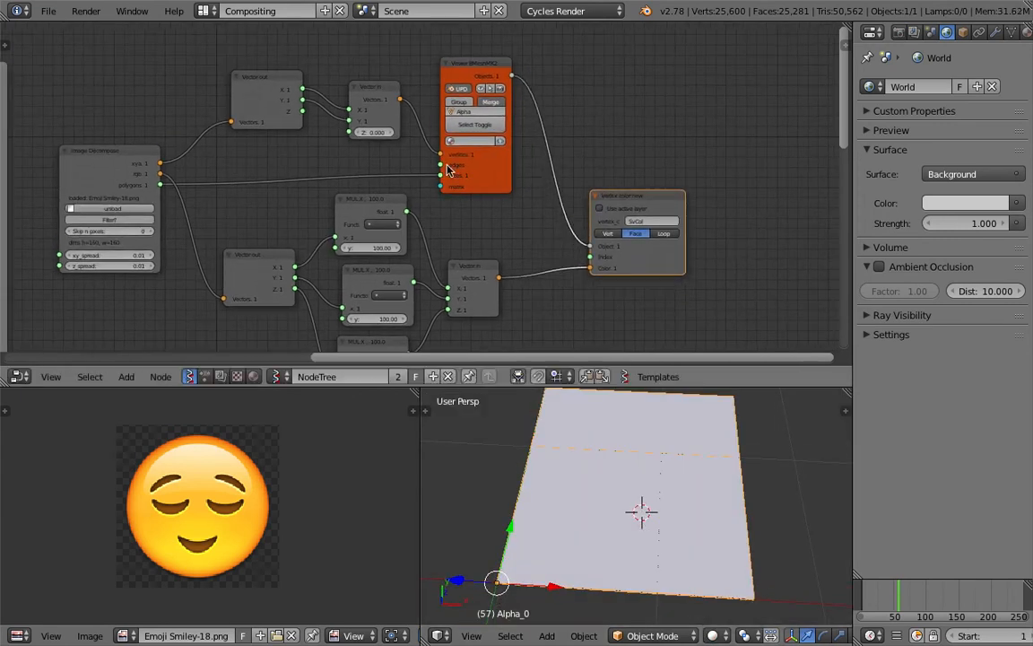
Step: Cut the link from Image Decompose's polygons to the viewer's faces and move Viewer BMeshMK2 further from Vector in
middle_drag(447, 169, 452, 178)
scroll(266, 179, up, 2)
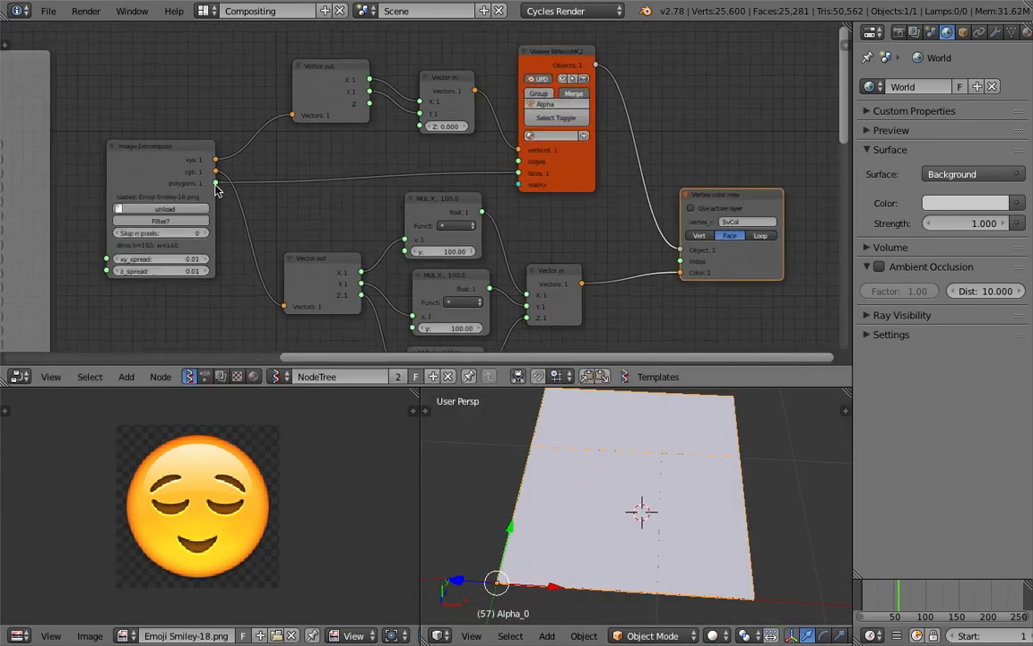
middle_drag(167, 185, 208, 179)
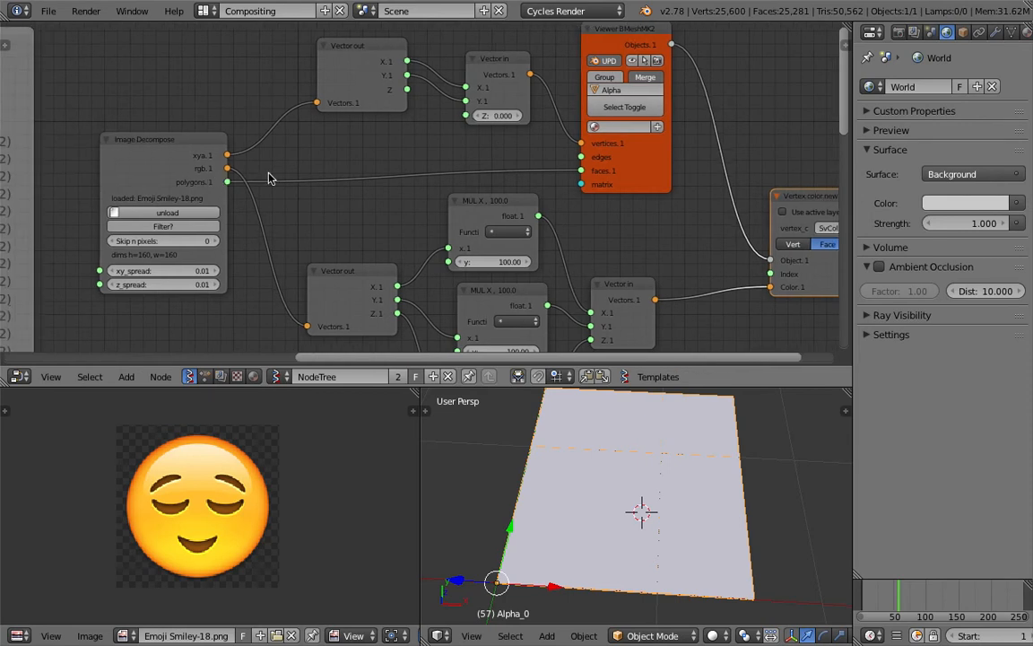
scroll(307, 201, down, 2)
middle_drag(340, 193, 299, 190)
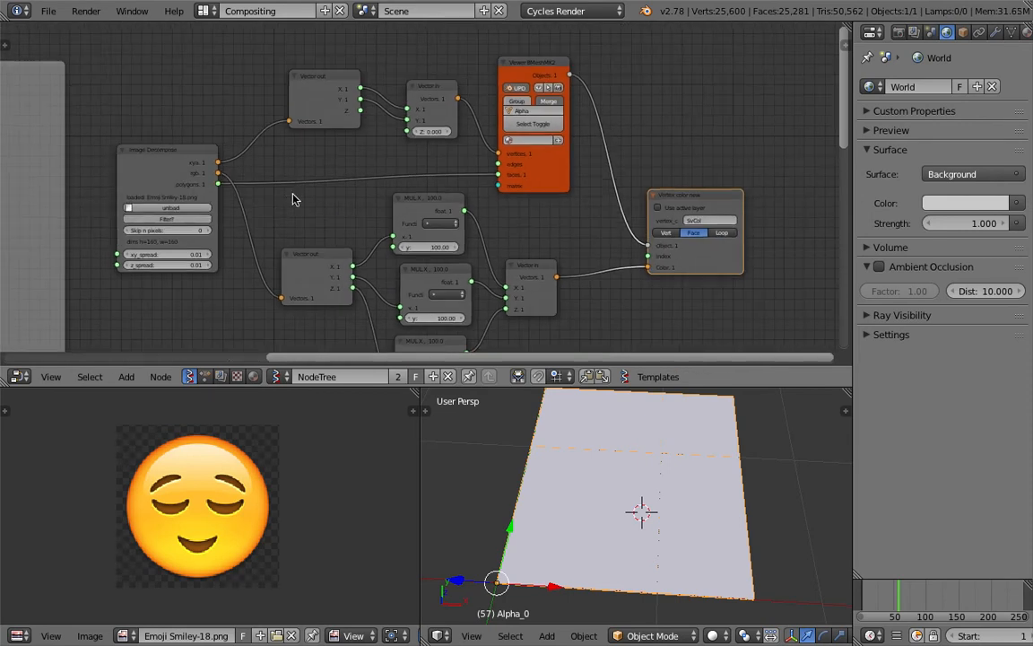
drag(307, 161, 310, 221)
click(526, 126)
drag(565, 117, 639, 99)
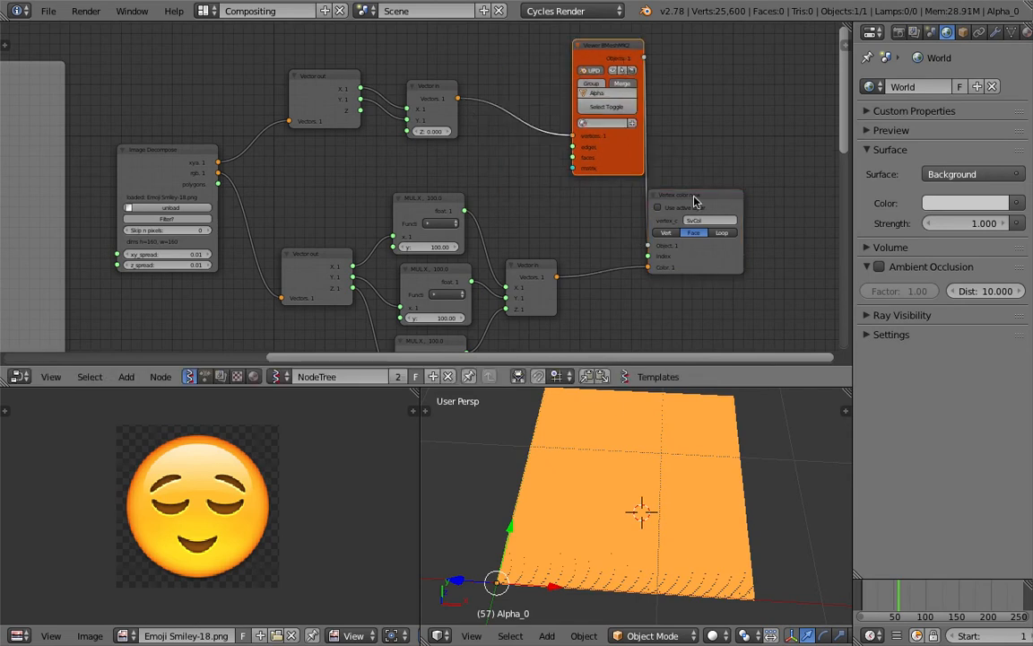
Step: Cut the link from Vector in to the viewer's vertices and shift Vertex color new and Viewer BMeshMK2 to make room
drag(682, 193, 751, 207)
ctrl+drag(514, 88, 514, 156)
drag(621, 48, 688, 46)
Step: Add a Matrix in node between Vector in and Viewer BMeshMK2
middle_drag(536, 123, 530, 145)
scroll(530, 151, up, 1)
key(shift+a)
click(529, 146)
text(matrix i)
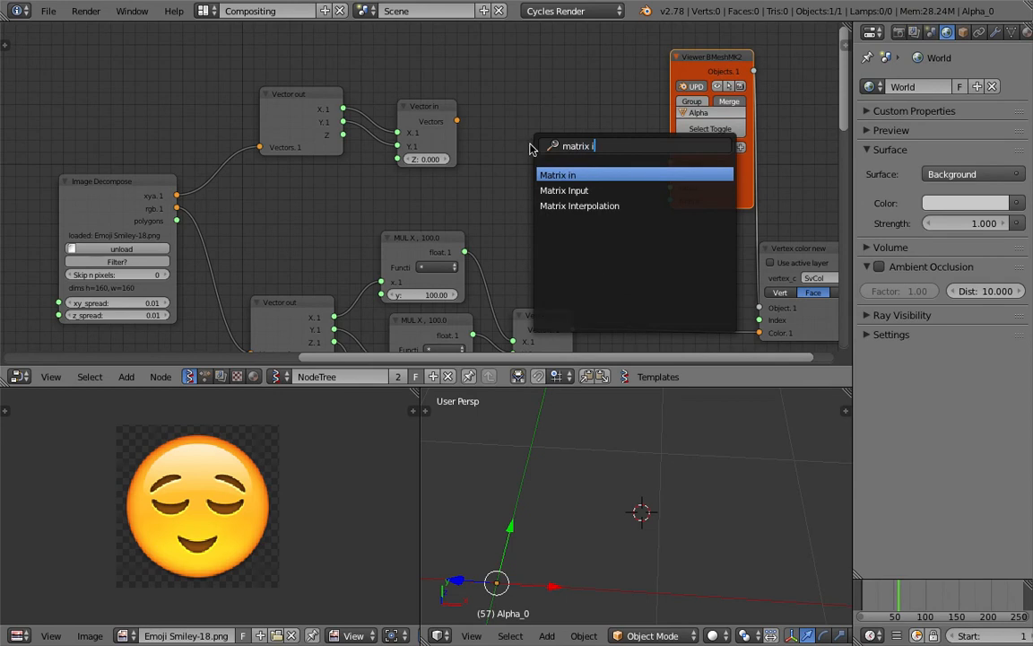
key(Return)
click(530, 145)
Step: Link Matrix in's output to the viewer's matrix input and Vector in's Vectors to Matrix in's Location
drag(618, 158, 669, 200)
drag(457, 121, 517, 166)
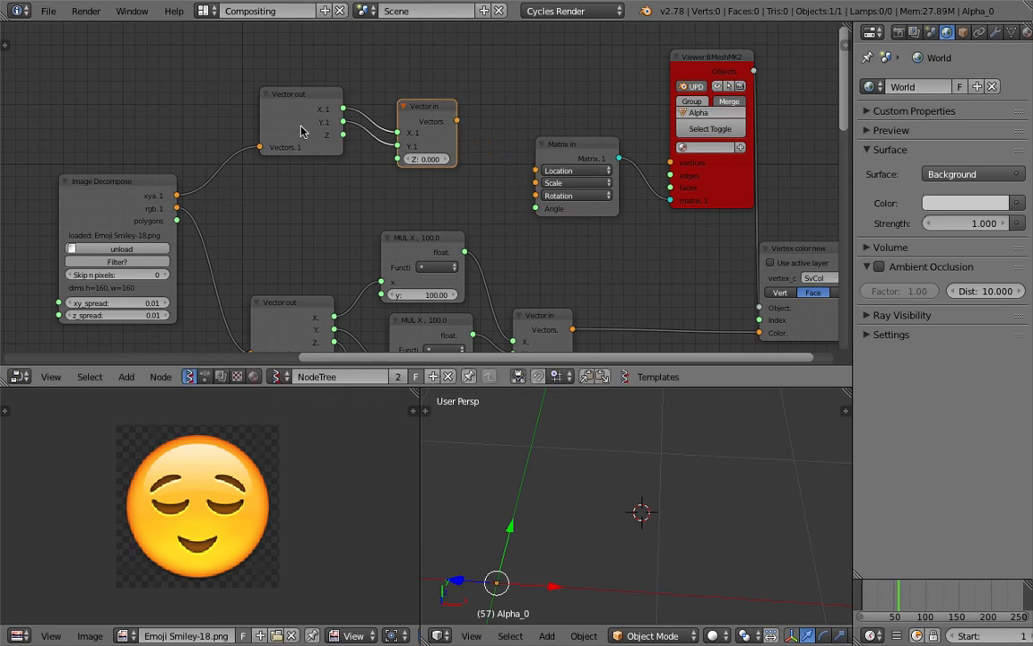
drag(457, 120, 551, 185)
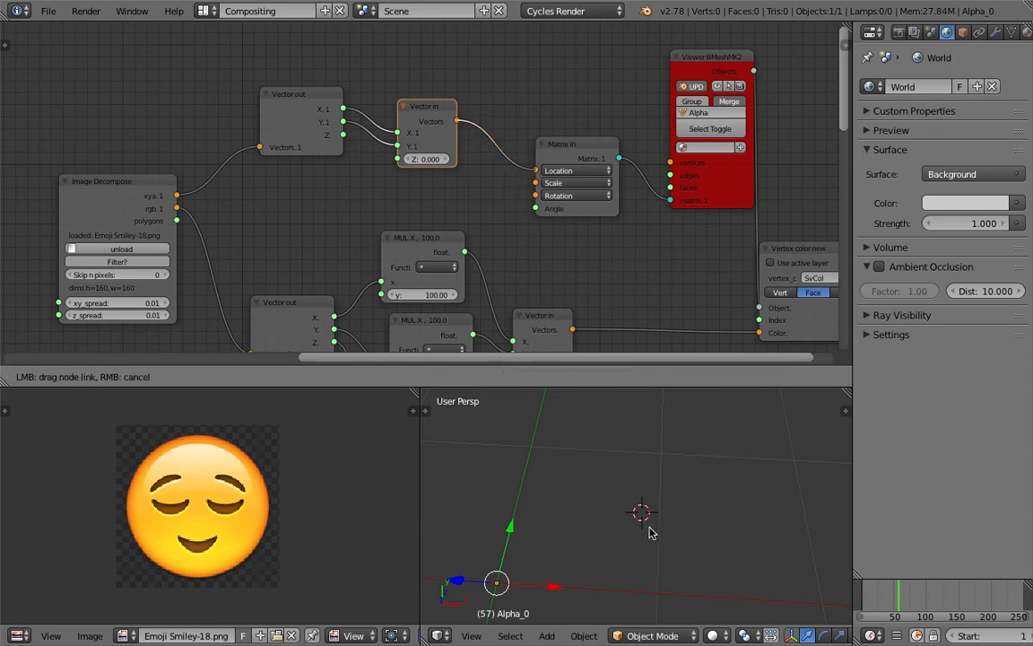
drag(466, 221, 467, 221)
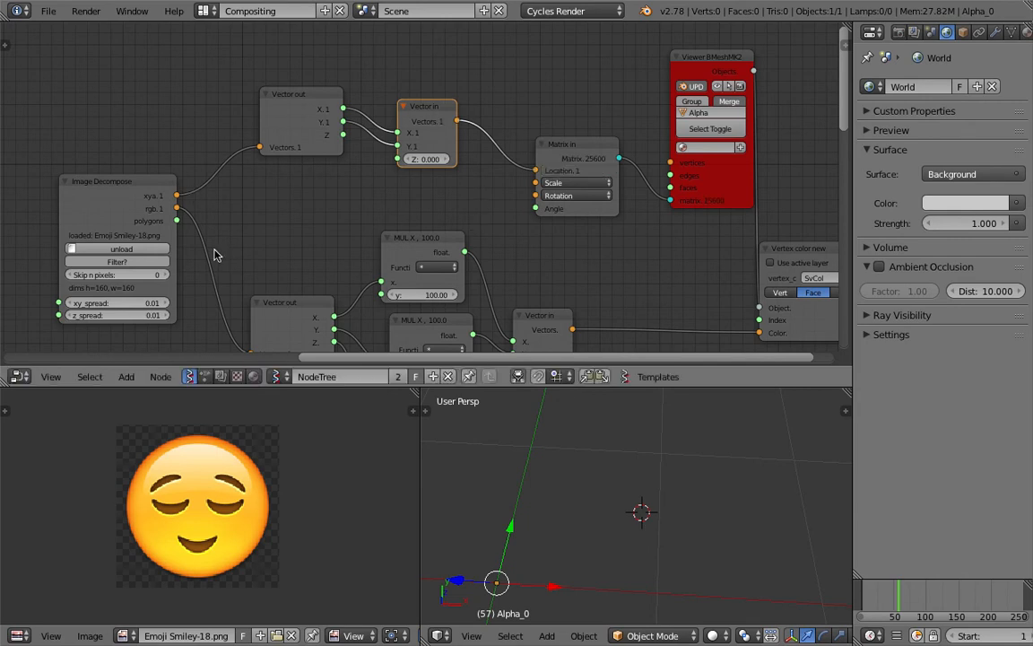
Step: Set Image Decompose's Skip n pixels to 4 and reload the emoji image
click(147, 276)
text(4)
key(Return)
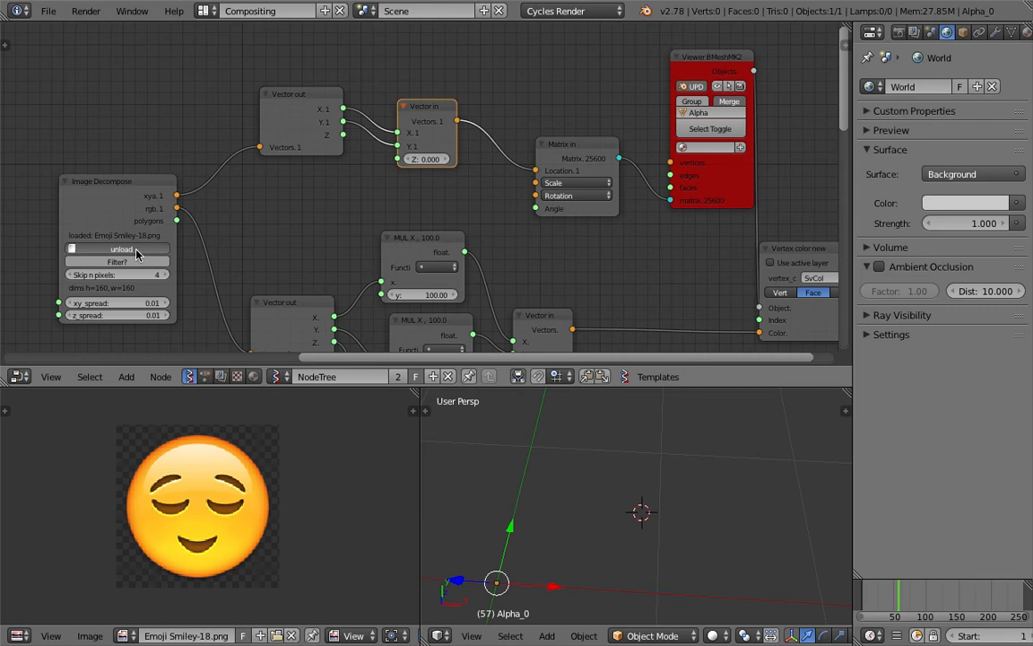
click(136, 252)
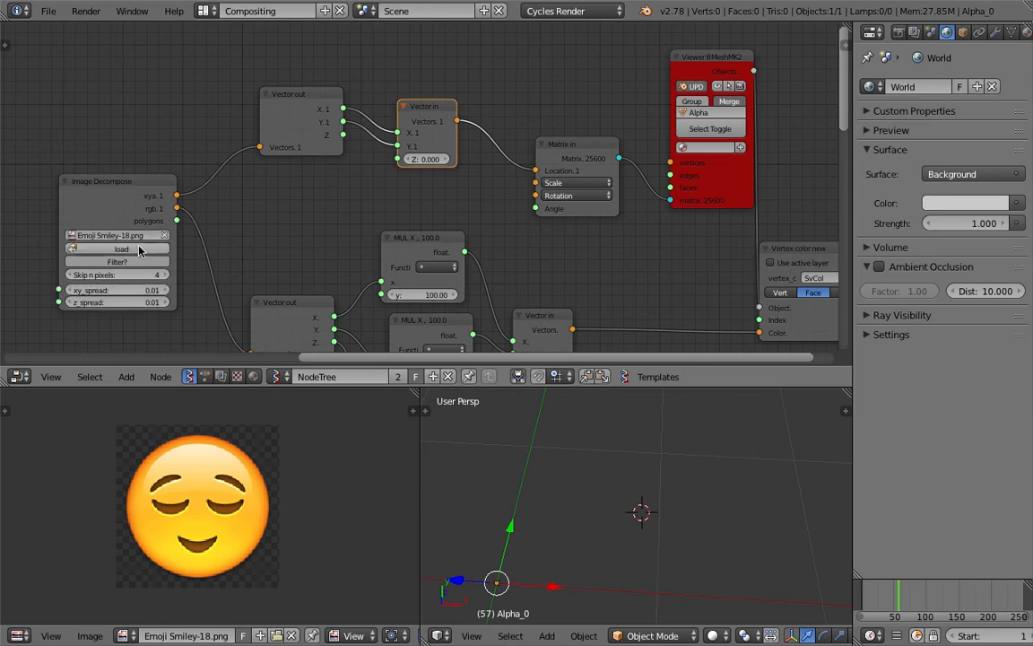
Step: Save the updated matrix setup over image_decompose_study_001.blend
middle_drag(488, 207, 470, 245)
key(ctrl+s)
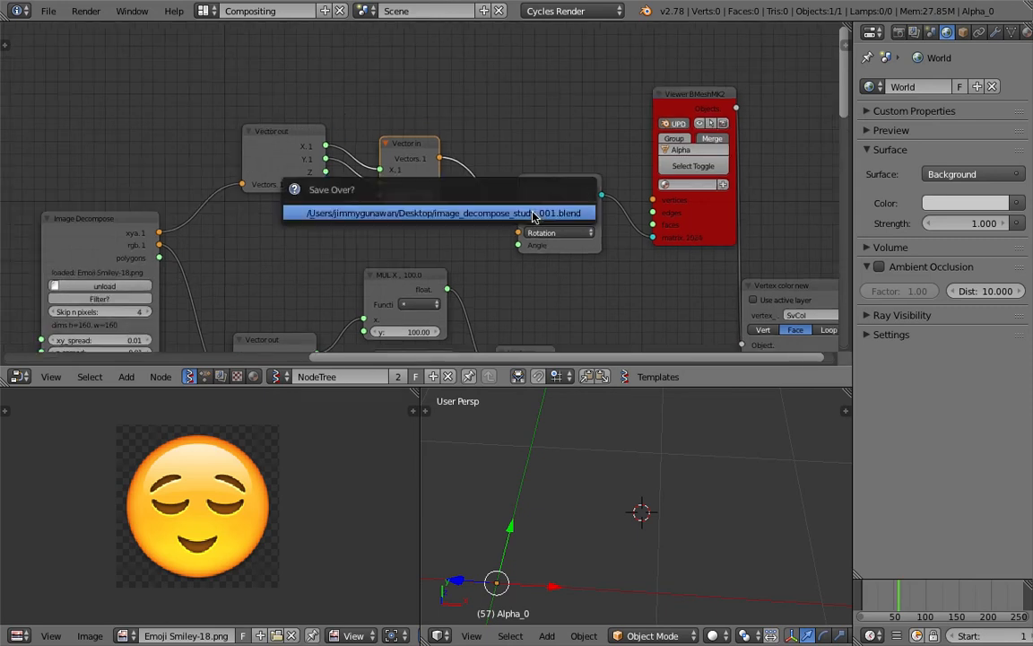
click(533, 215)
Step: Move the Viewer BMeshMK2 node up, further from the Matrix in node
middle_drag(662, 106, 664, 122)
drag(678, 114, 700, 85)
middle_drag(610, 160, 607, 189)
middle_drag(744, 290, 670, 226)
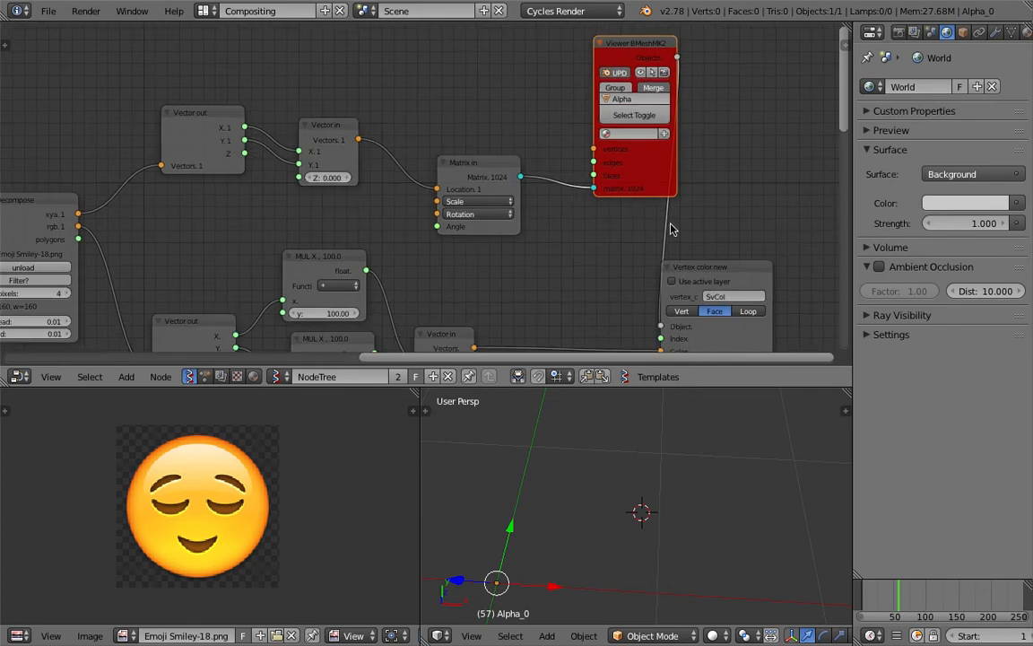
Step: Try to add a circle node above the Matrix in node
middle_drag(432, 67, 440, 102)
key(shift+a)
click(440, 99)
text(cir)
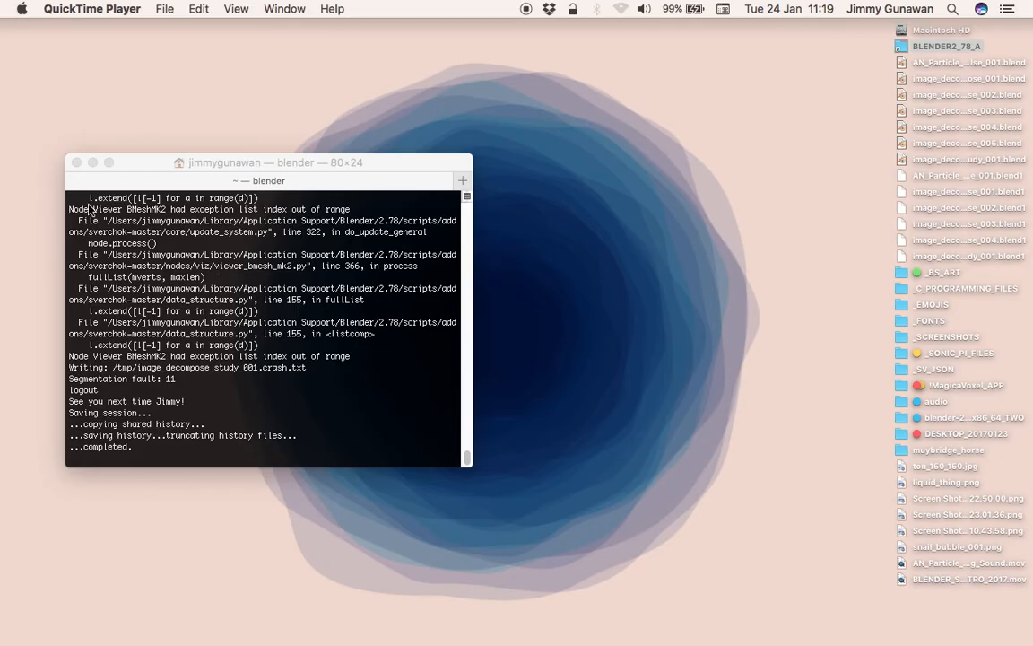
Step: Close the Terminal window and open the BLENDER2_78_A folder from the desktop
click(76, 164)
click(920, 48)
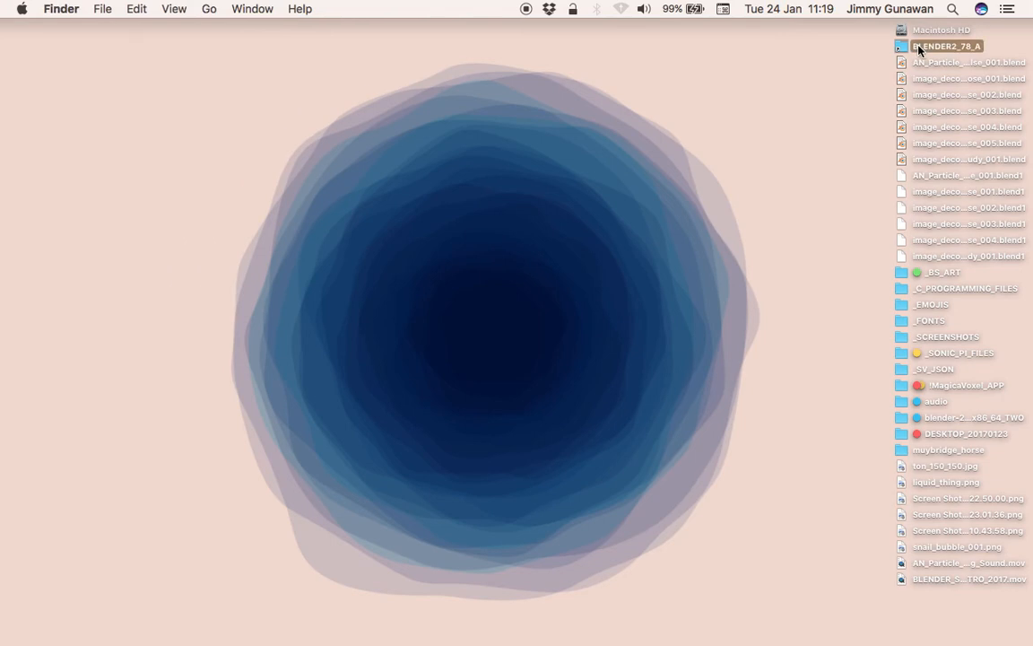
double_click(920, 47)
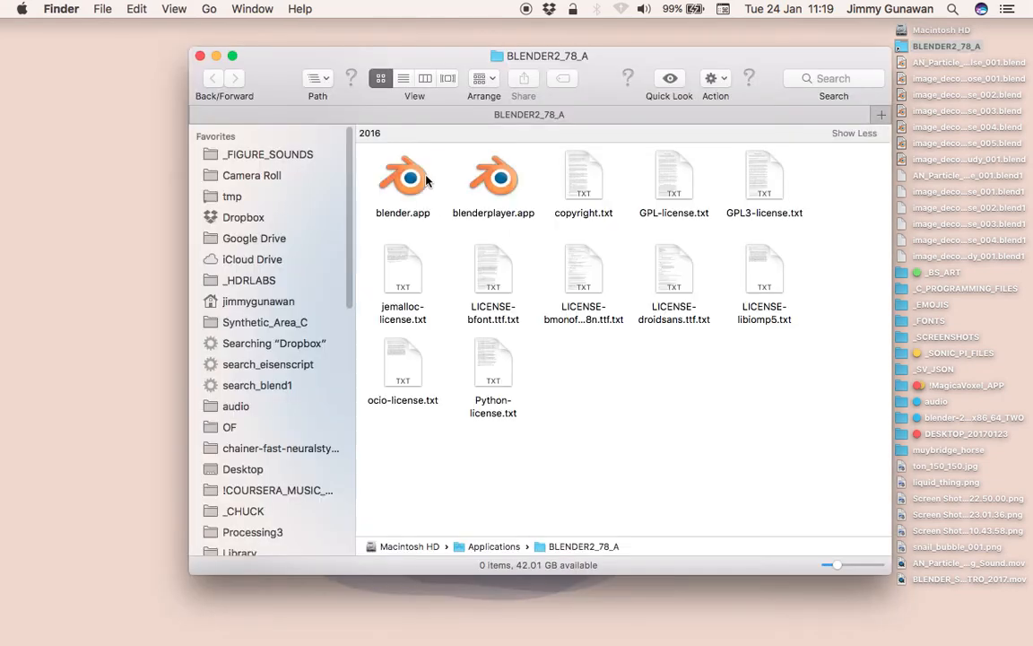
Step: Show the package contents of blender.app and dismiss Blender's problem report
right_click(413, 172)
click(440, 197)
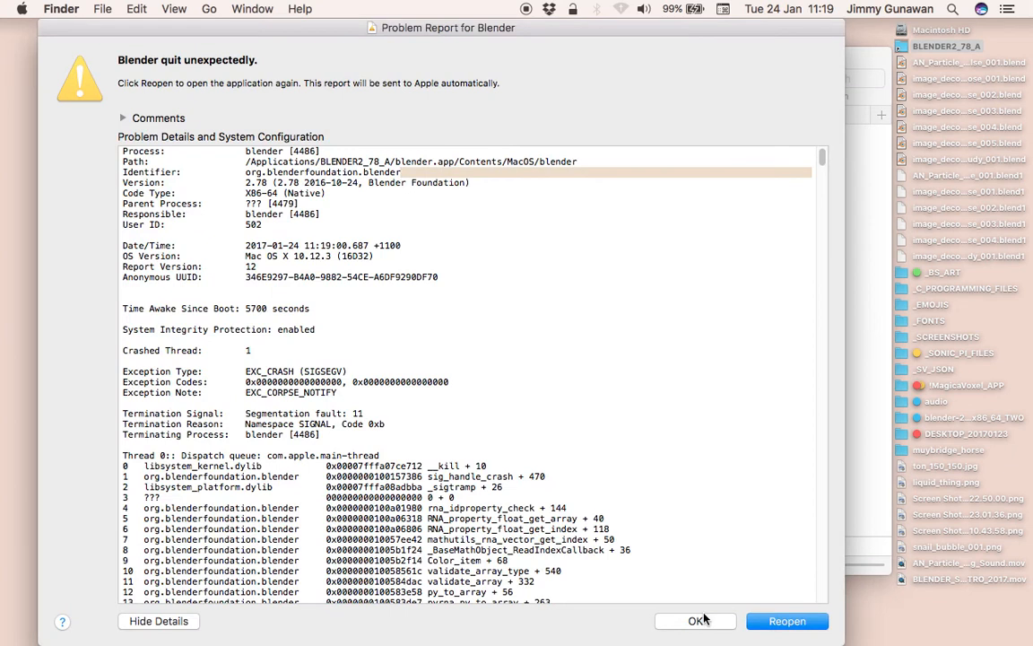
click(698, 620)
Step: Relaunch Blender with the blender executable in the package's Contents/MacOS folder
double_click(404, 160)
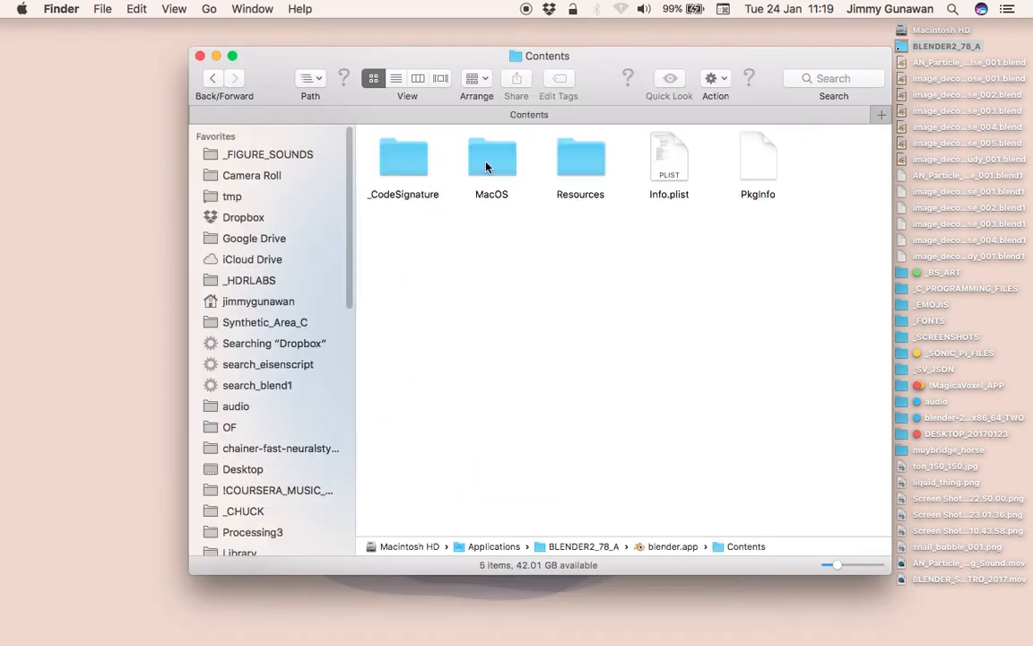
double_click(485, 165)
double_click(412, 167)
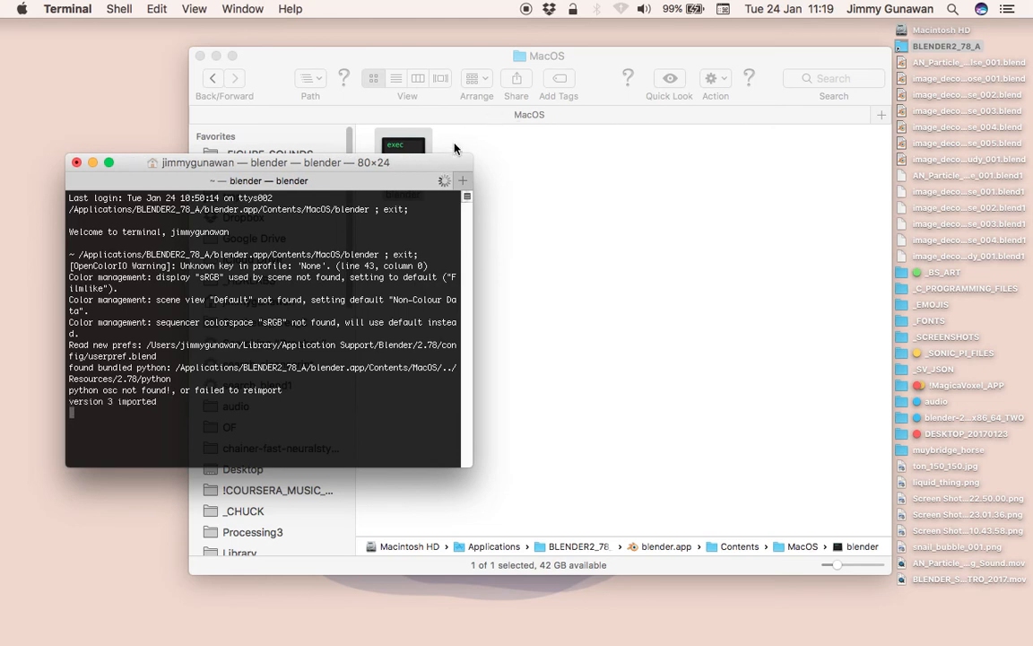
drag(367, 165, 355, 166)
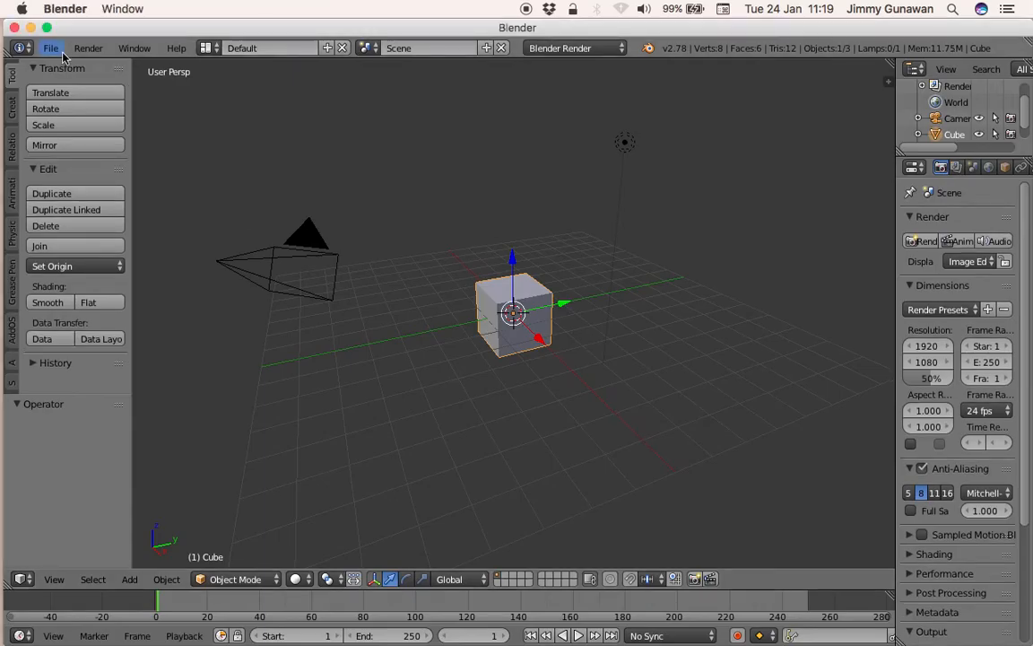
Step: Reopen the recent file image_decompose_study_001.blend
click(54, 48)
mouse_move(100, 96)
click(215, 98)
Step: Save the file under the incremented name image_decompose_study_002.blend
click(52, 49)
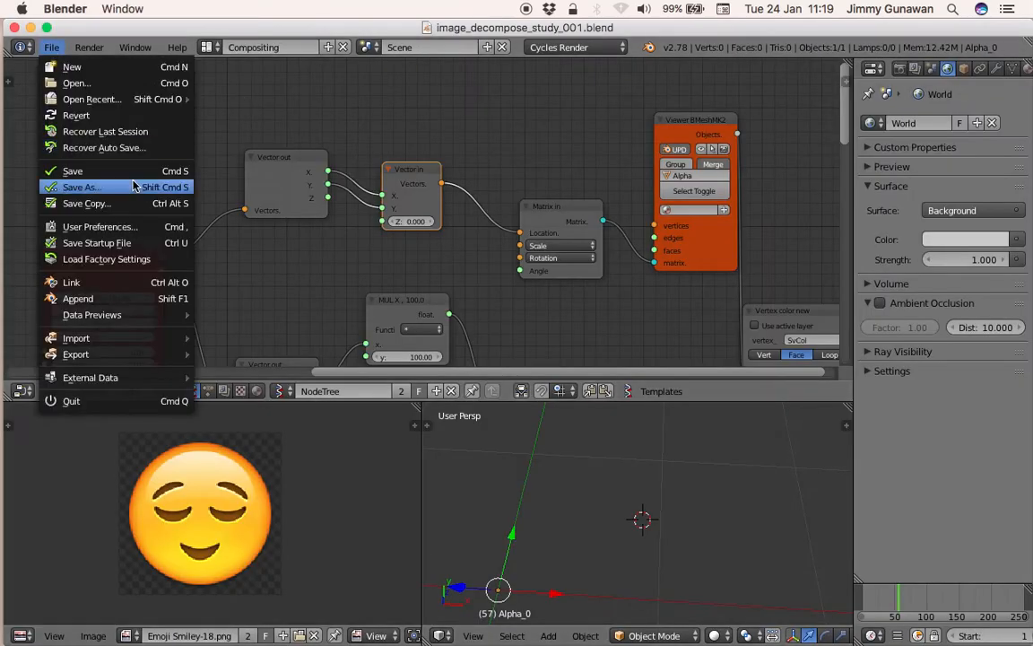
click(85, 167)
click(916, 109)
click(964, 91)
Step: Delete the text viewer node beside Image Decompose
scroll(474, 206, down, 3)
middle_drag(474, 212, 479, 117)
scroll(135, 192, up, 1)
middle_drag(122, 189, 255, 232)
click(159, 102)
key(x)
Step: Load Emoji Smiley-18.png into the Image Decompose node again
middle_drag(708, 312, 408, 194)
middle_drag(174, 122, 281, 197)
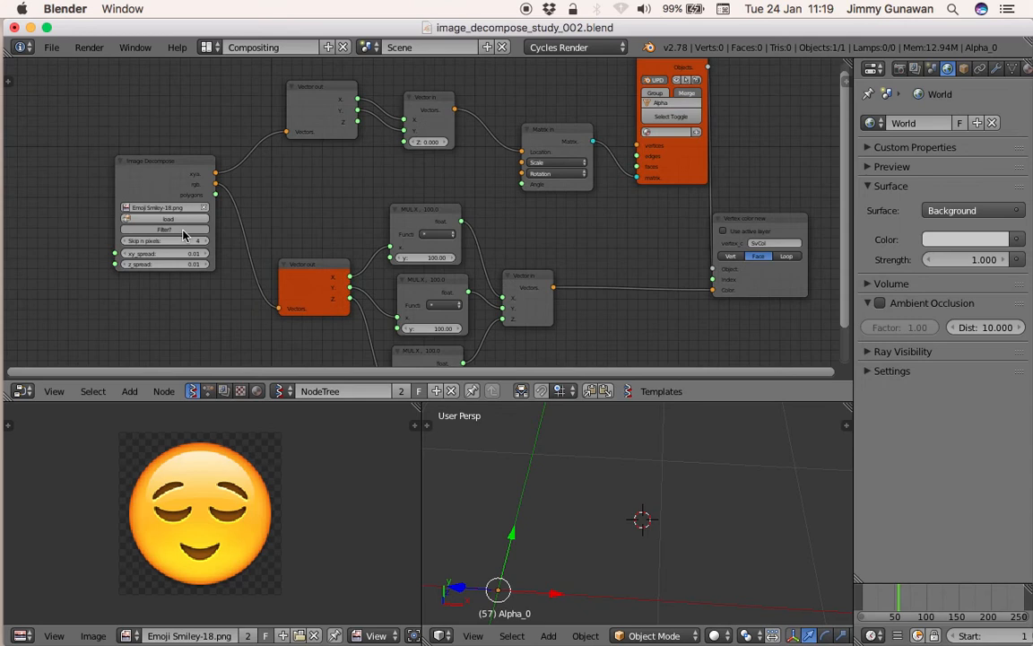
scroll(161, 230, up, 3)
click(144, 220)
scroll(351, 212, down, 1)
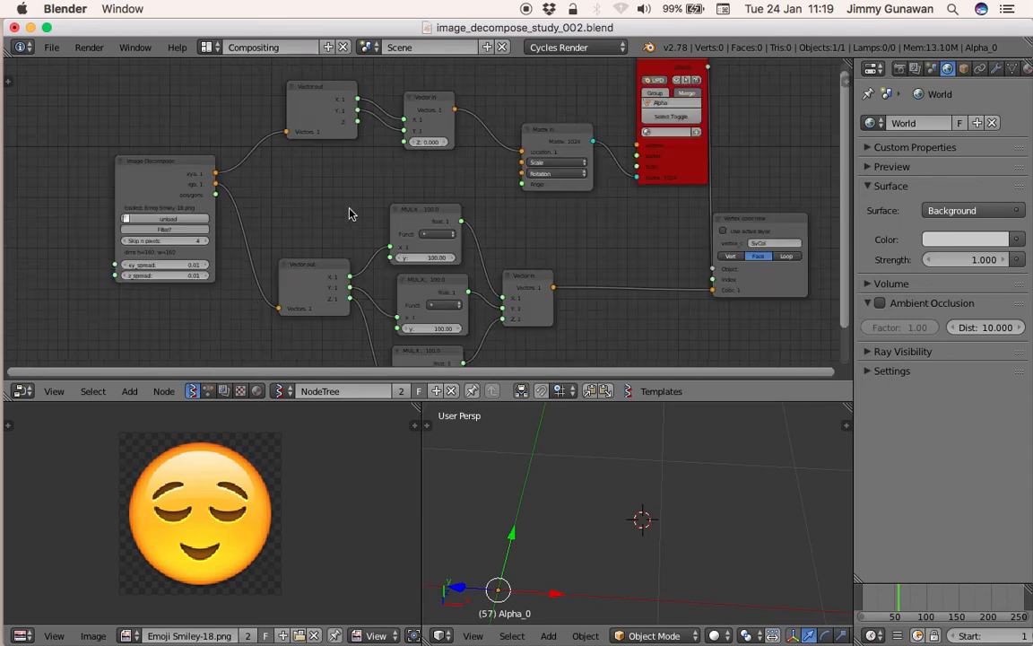
Step: Add a Circle node above Matrix in and connect its Vertices and Polygons outputs to the Viewer BMeshMK2 vertices and faces inputs
middle_drag(351, 213, 277, 212)
scroll(394, 174, up, 1)
scroll(415, 199, up, 4)
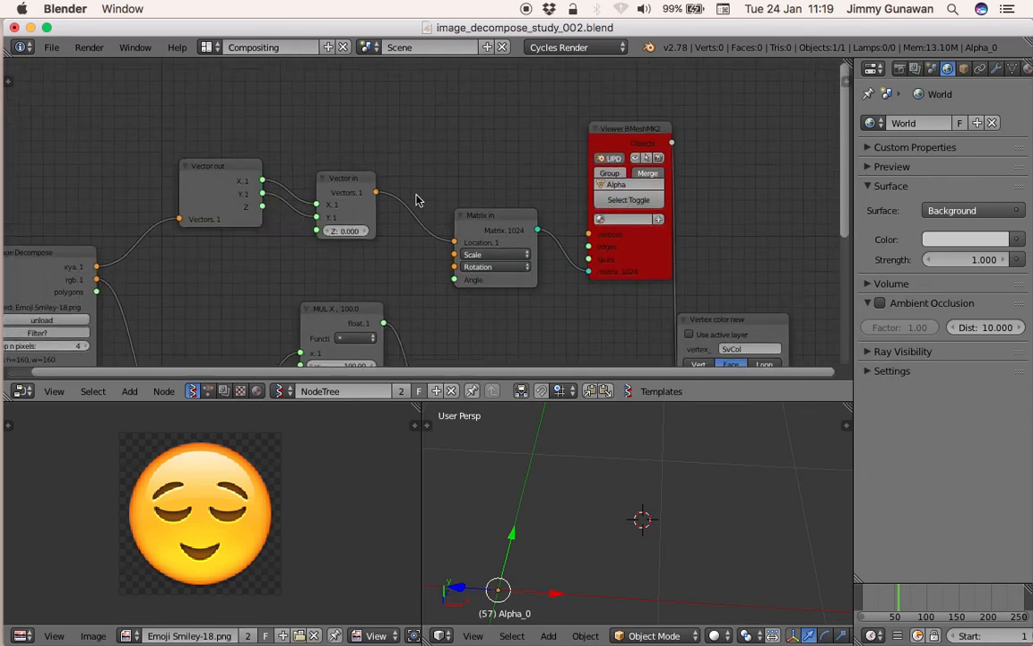
key(alt+space)
text(cir)
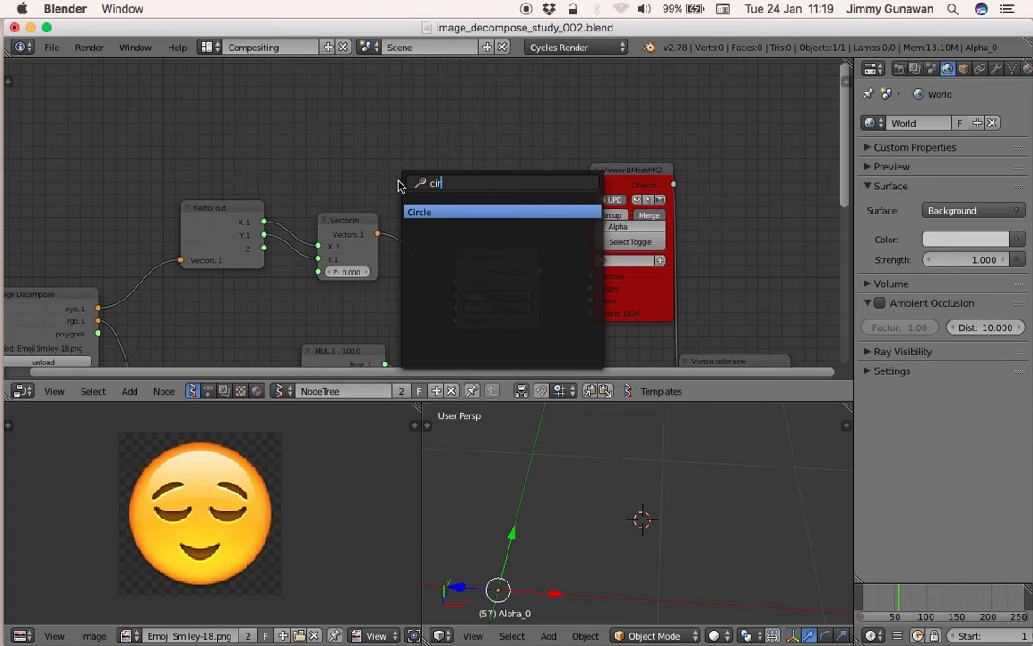
key(Return)
click(400, 64)
drag(465, 81, 590, 276)
drag(465, 107, 590, 301)
Step: Set the Circle node's radius to 0.02
middle_drag(637, 489, 639, 505)
click(428, 135)
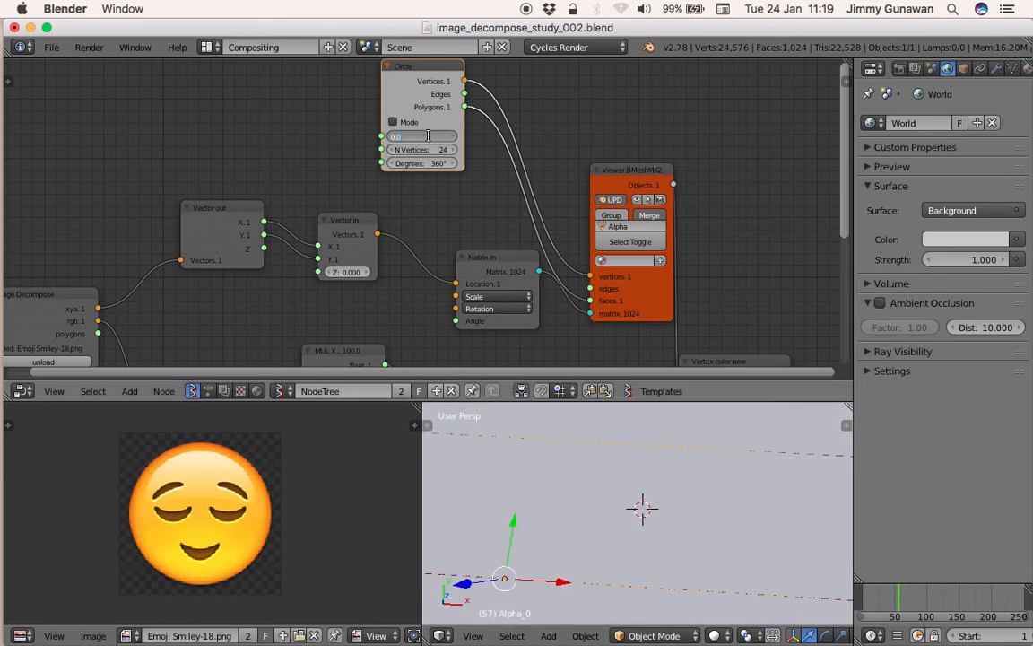
text(0.02)
key(Return)
scroll(635, 509, up, 3)
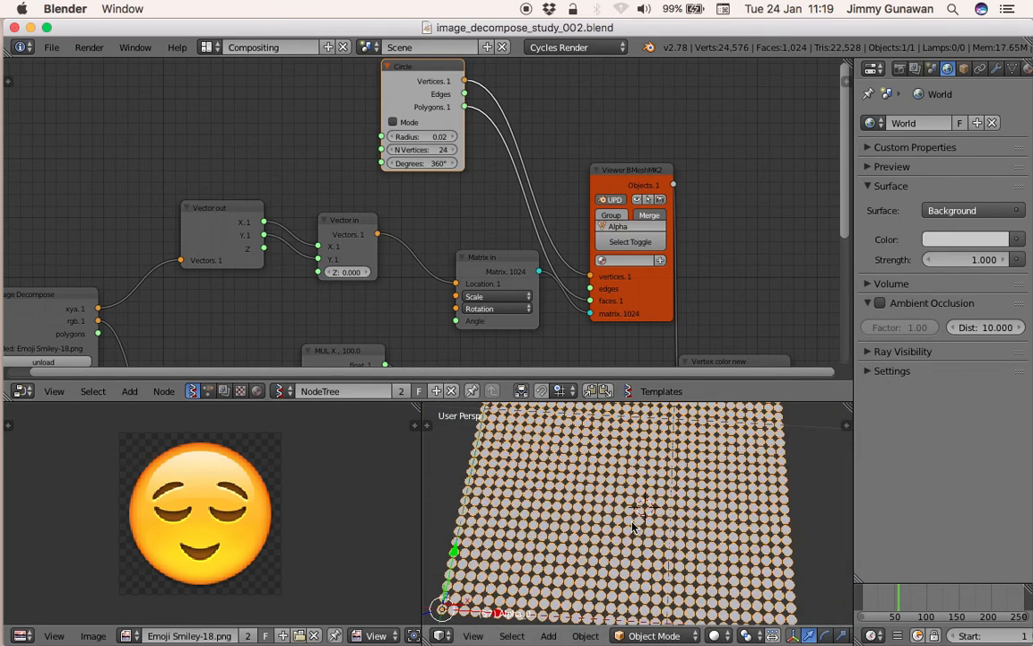
scroll(636, 510, down, 2)
scroll(778, 520, down, 2)
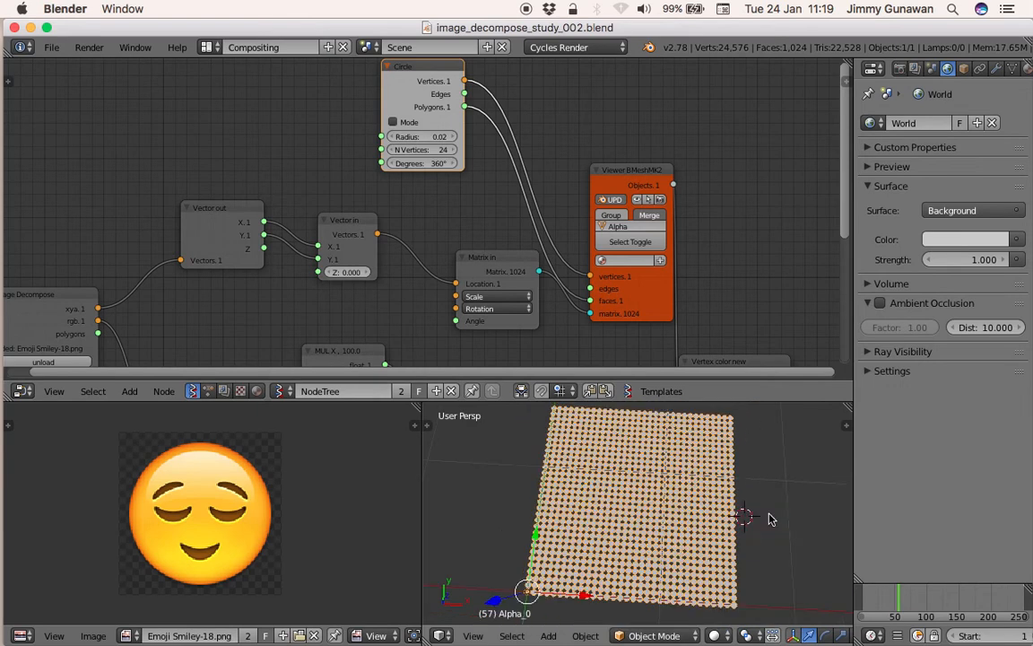
Step: Reposition the Viewer BMeshMK2 and Vertex color new nodes and turn off Use active layer on Vertex color new
middle_drag(633, 175, 619, 156)
drag(619, 156, 629, 104)
drag(736, 342, 777, 211)
scroll(767, 214, down, 2)
middle_drag(756, 216, 675, 204)
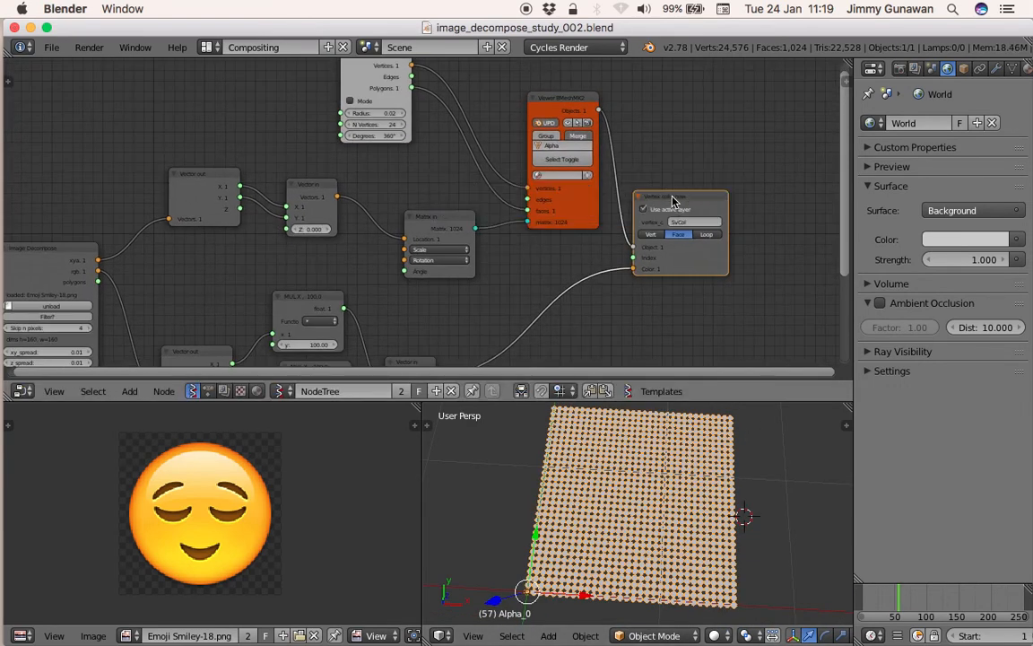
drag(678, 198, 690, 192)
click(689, 203)
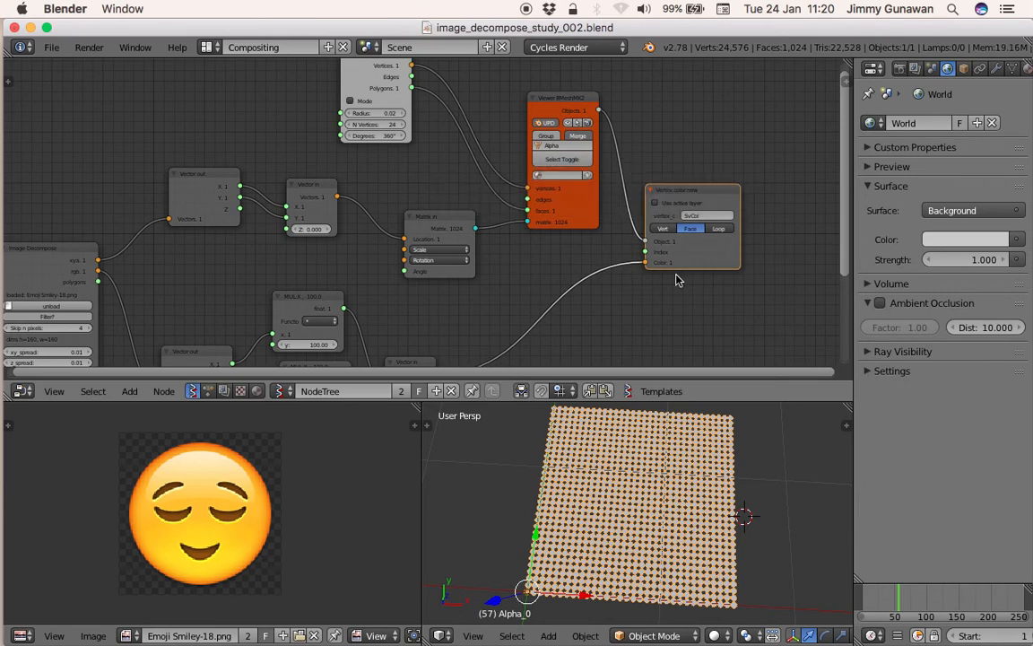
Step: Nudge the colour branch's Vector in node and switch the 3D view to Rendered shading
middle_drag(552, 351, 589, 275)
drag(447, 291, 454, 275)
middle_drag(454, 275, 465, 258)
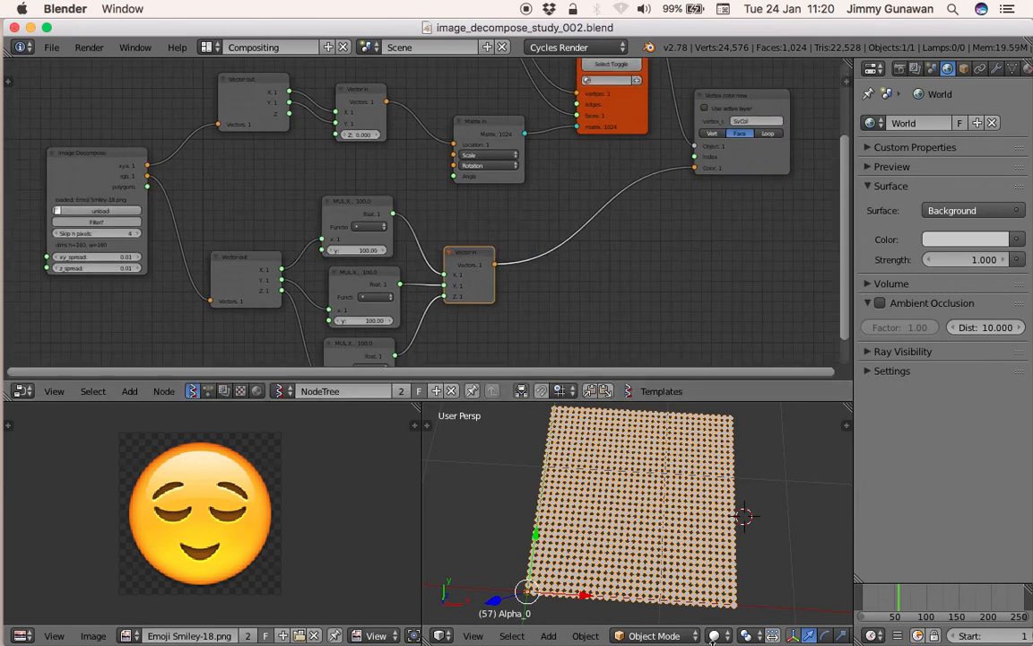
click(715, 635)
click(738, 528)
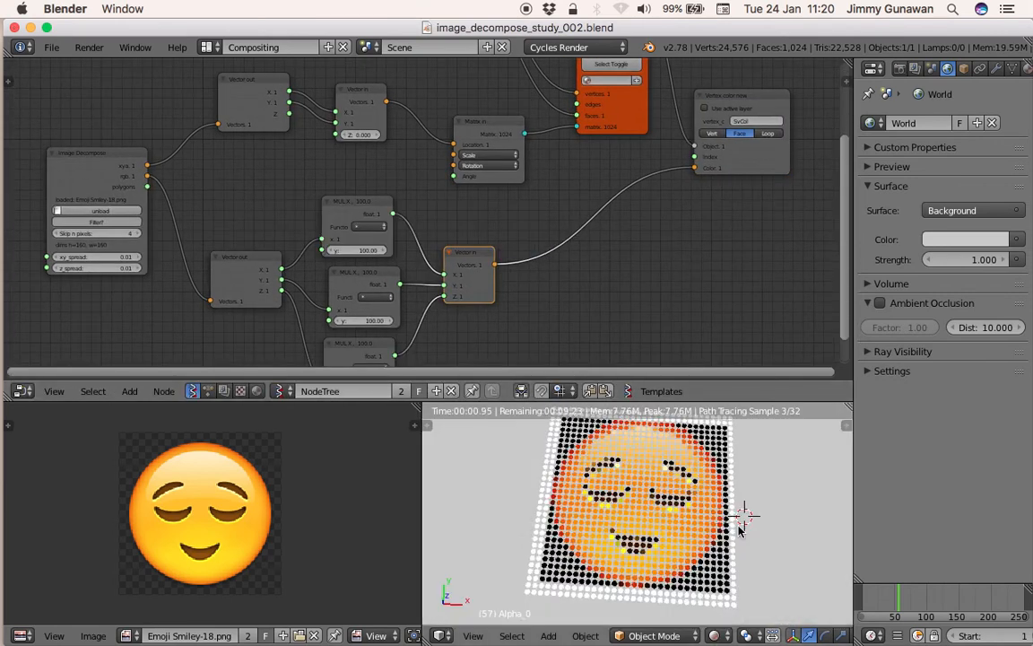
scroll(722, 549, up, 6)
scroll(735, 545, down, 5)
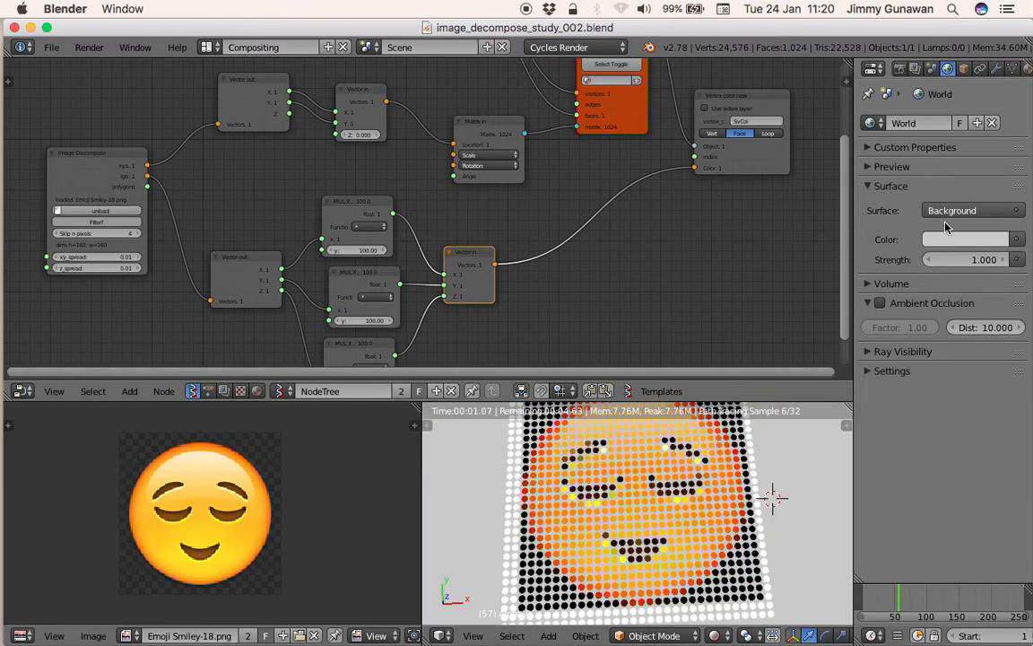
Step: Set the world background strength to 0
click(967, 258)
text(0)
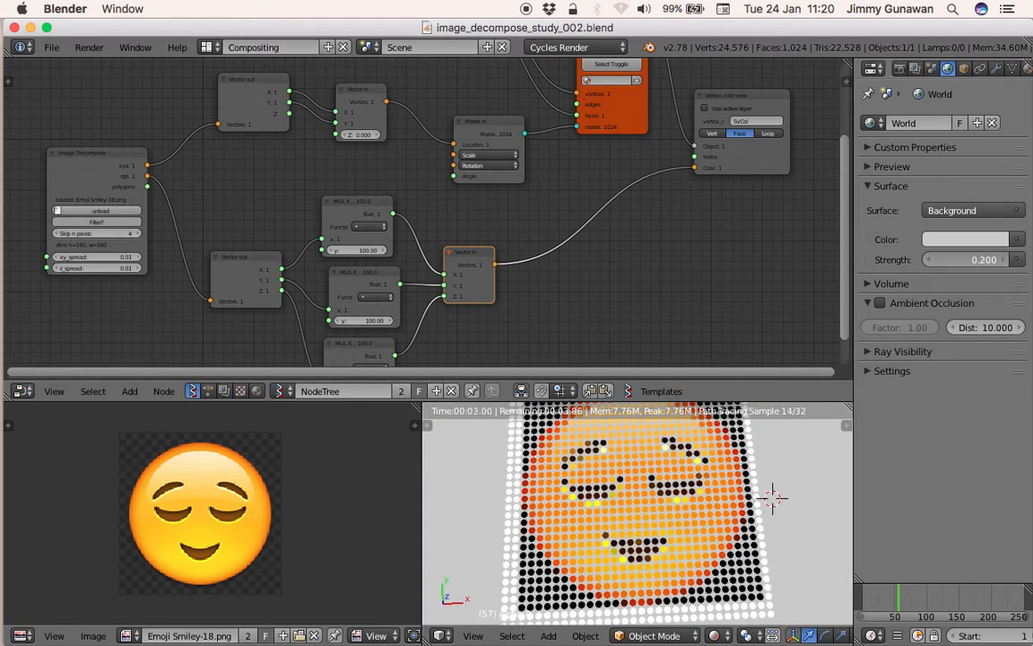
key(Return)
middle_drag(628, 430, 568, 417)
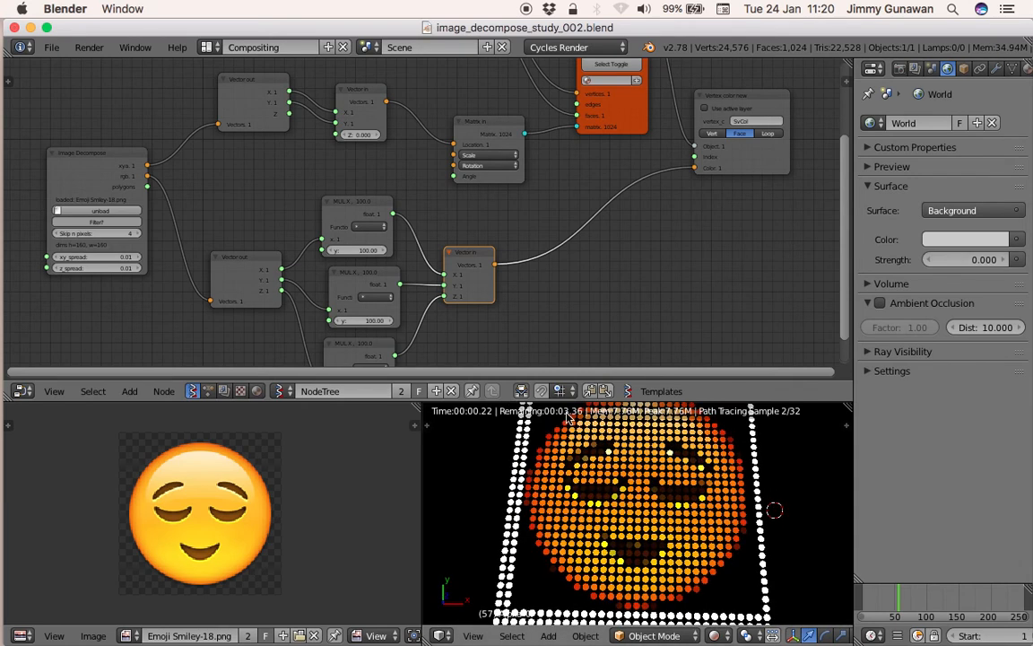
Step: Set the scene's colour management exposure to 0.337 and gamma to 2.854
click(931, 68)
click(916, 409)
scroll(924, 385, down, 3)
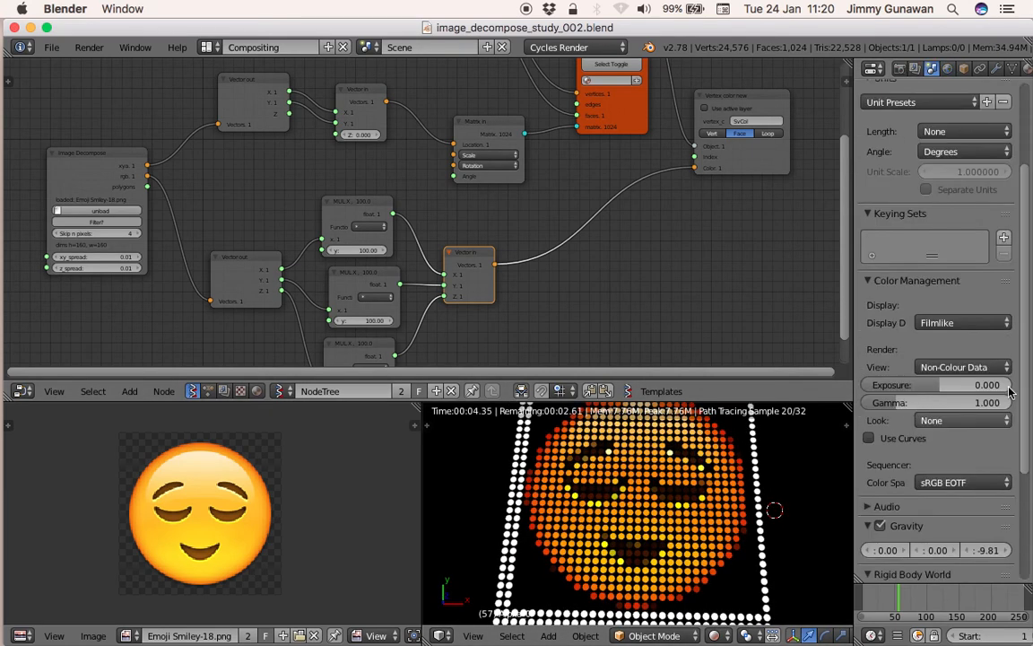
drag(933, 385, 967, 403)
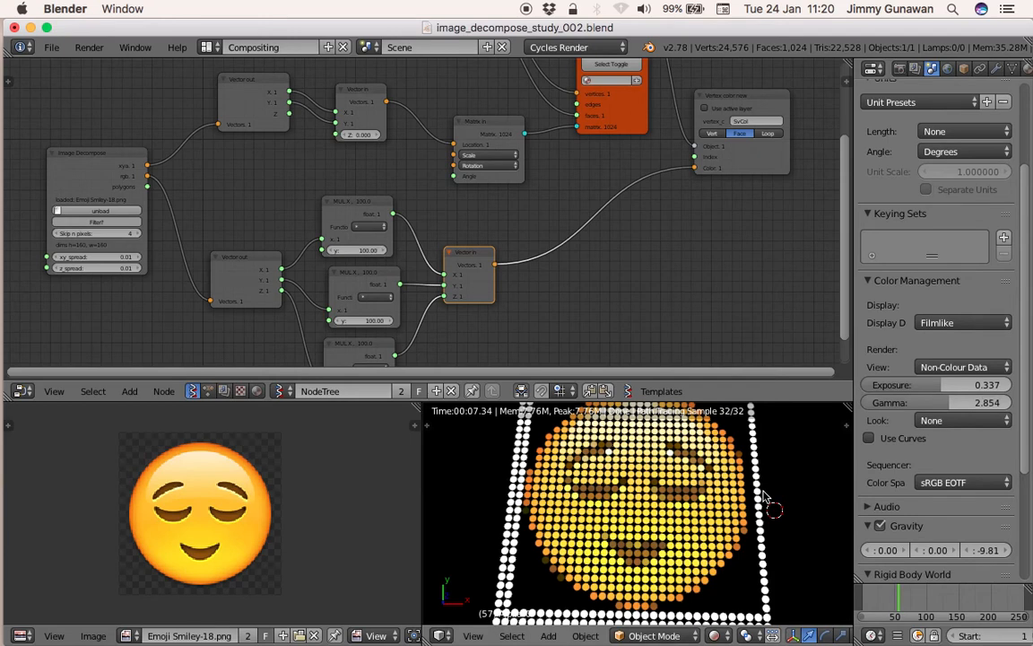
scroll(768, 498, down, 3)
click(777, 509)
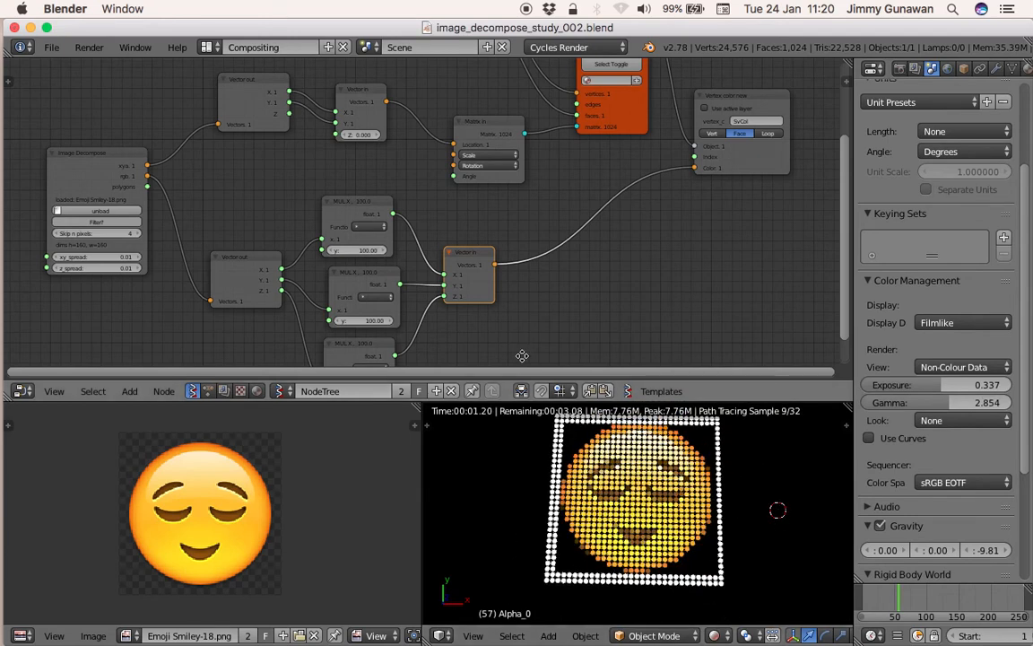
Step: Tidy the arrangement of the three multiply nodes between Vector out and Vector in
scroll(497, 238, up, 4)
scroll(422, 179, down, 3)
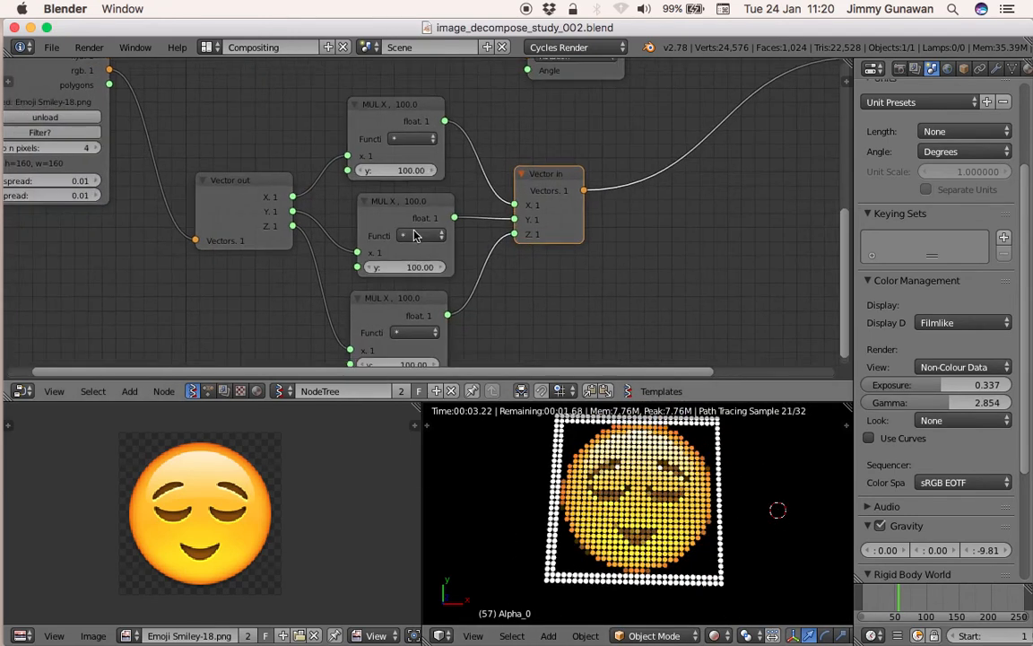
drag(398, 126, 409, 106)
drag(416, 216, 411, 201)
drag(375, 296, 391, 294)
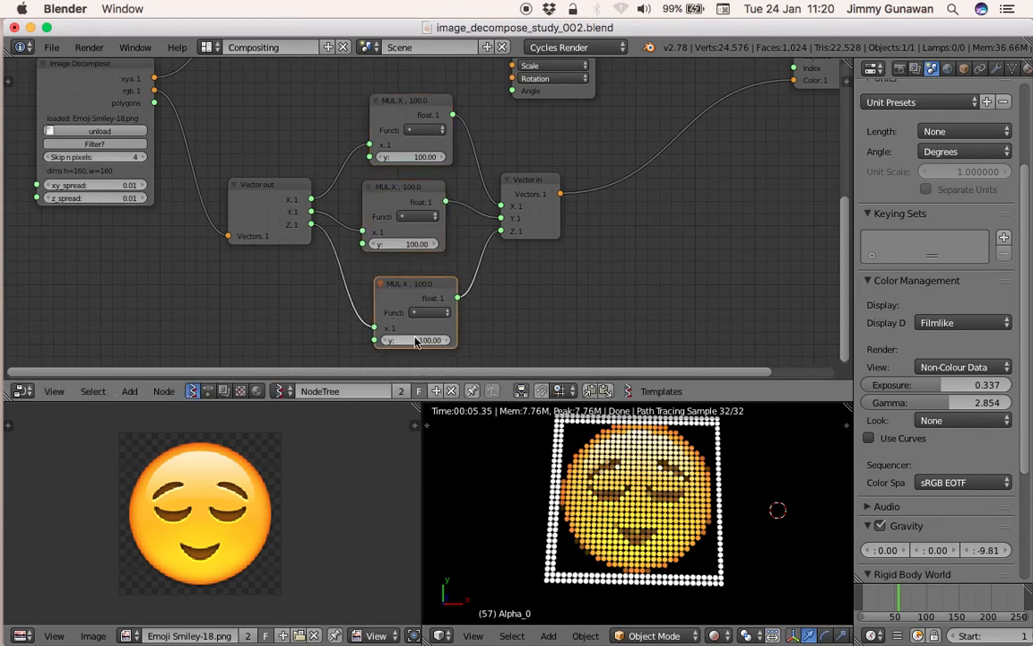
Step: Set the y multiplier of all three colour channel multiply nodes to 0
click(415, 341)
text(0)
key(Return)
click(422, 244)
text(0)
key(Return)
click(416, 157)
key(Return)
Step: Try the middle multiply node's y value at 100 to isolate the green channel
click(408, 242)
text(100)
key(Return)
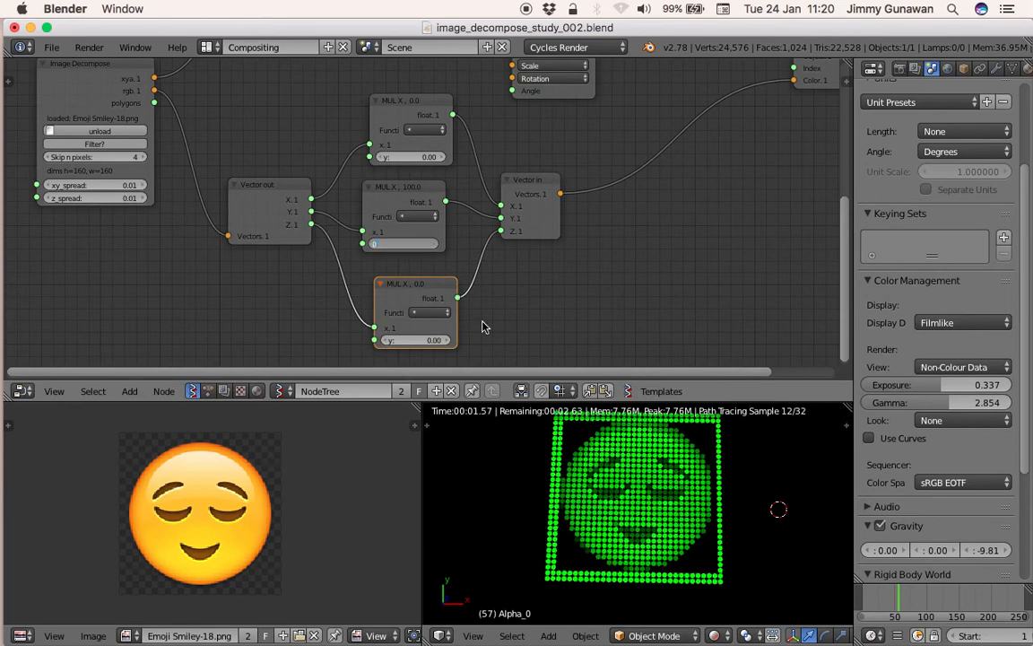
key(Return)
key(Return)
Step: Restore the y multipliers of the three colour channel multiply nodes to 100
key(ctrl+s)
click(426, 336)
click(409, 246)
text(100)
key(Return)
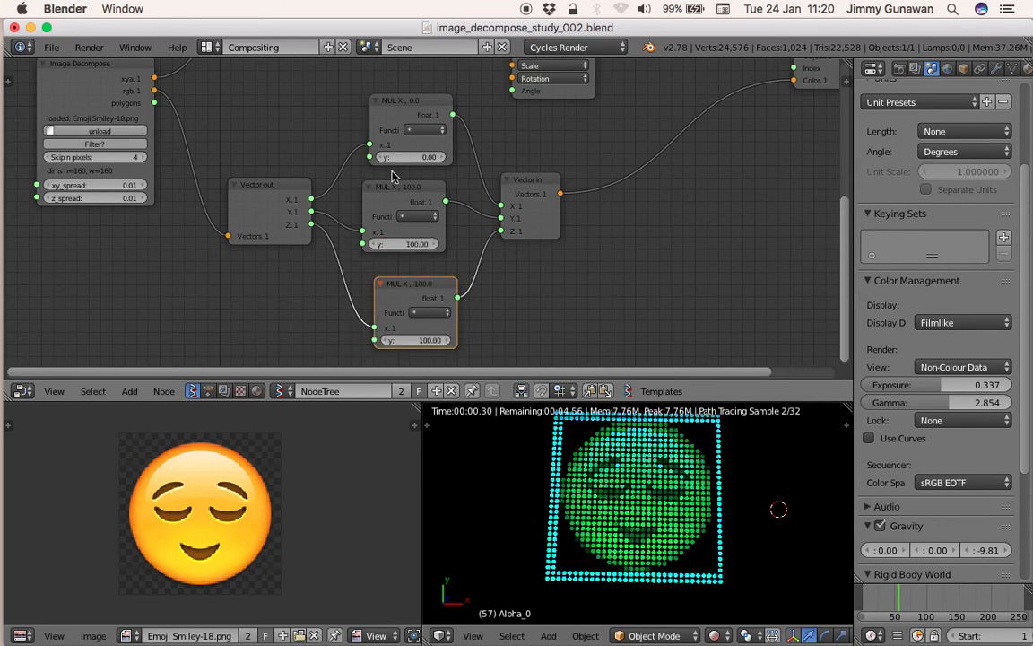
click(410, 157)
text(100)
key(Return)
Step: Move the colour Vector in and Vertex color new nodes further along and enlarge the node editor
drag(540, 181, 618, 172)
scroll(615, 174, down, 4)
middle_drag(585, 183, 532, 200)
scroll(532, 201, up, 1)
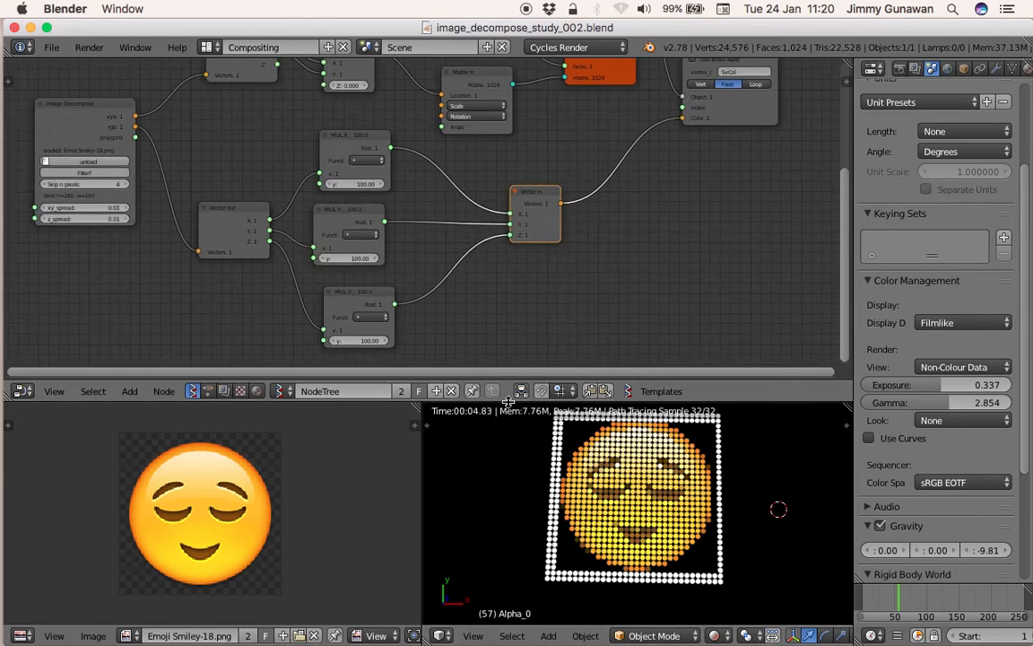
drag(520, 401, 520, 457)
drag(526, 245, 559, 240)
drag(759, 135, 799, 129)
middle_drag(478, 322, 490, 308)
Step: Add a Random Vector MK2 node below the colour Vector in node and save the file
key(space)
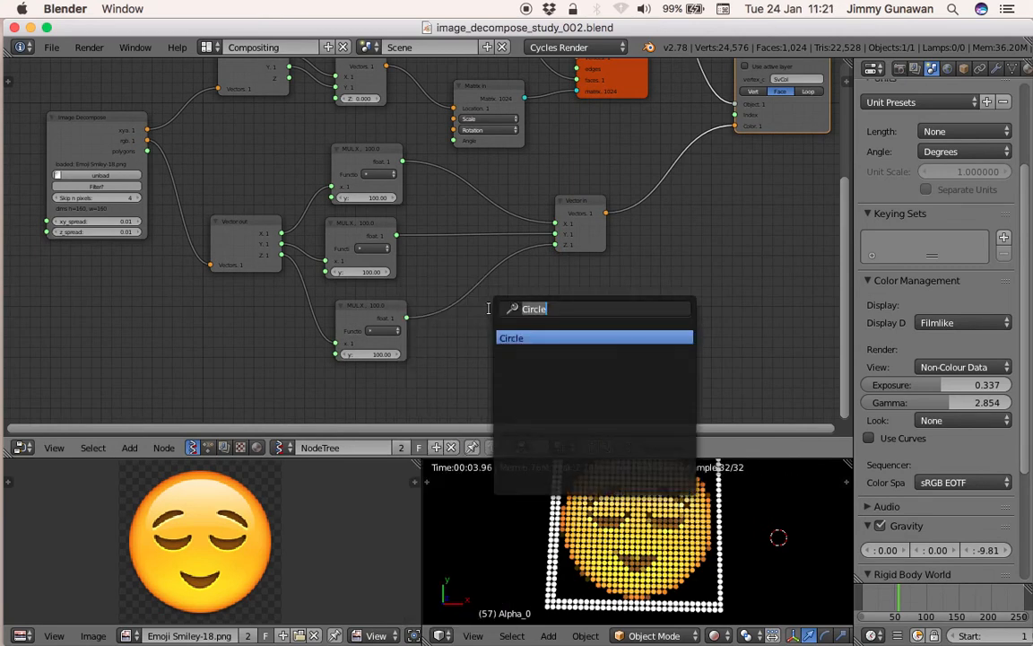
text(random)
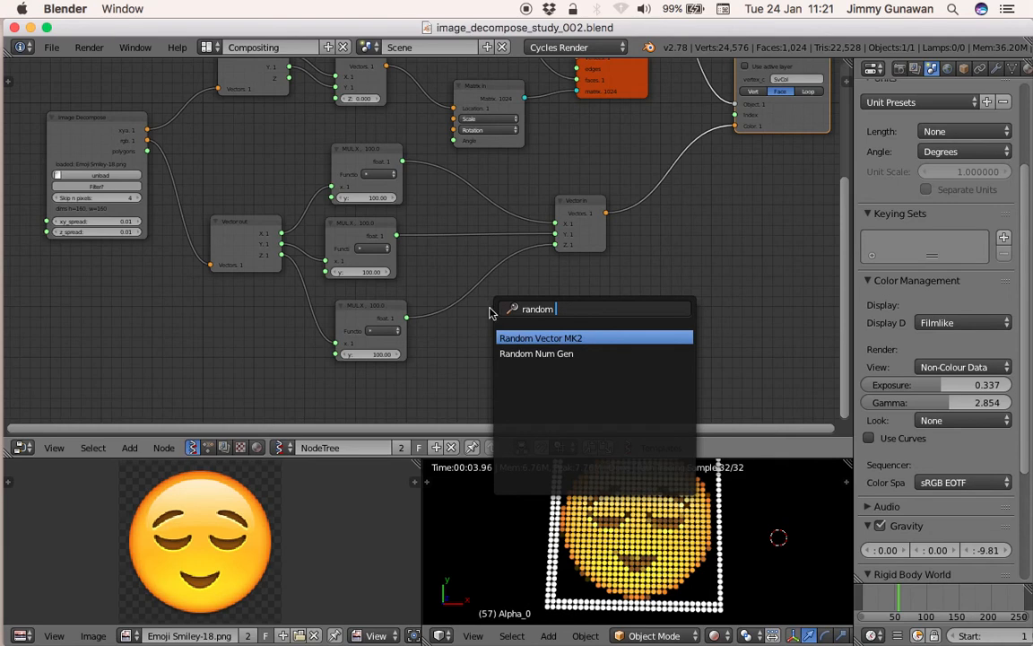
key(Return)
click(510, 310)
key(ctrl+s)
key(Return)
Step: Add a Vector Math MK2 node beside the colour Vector in node and set its function to Add
middle_drag(663, 266, 625, 266)
key(space)
text(vector mat)
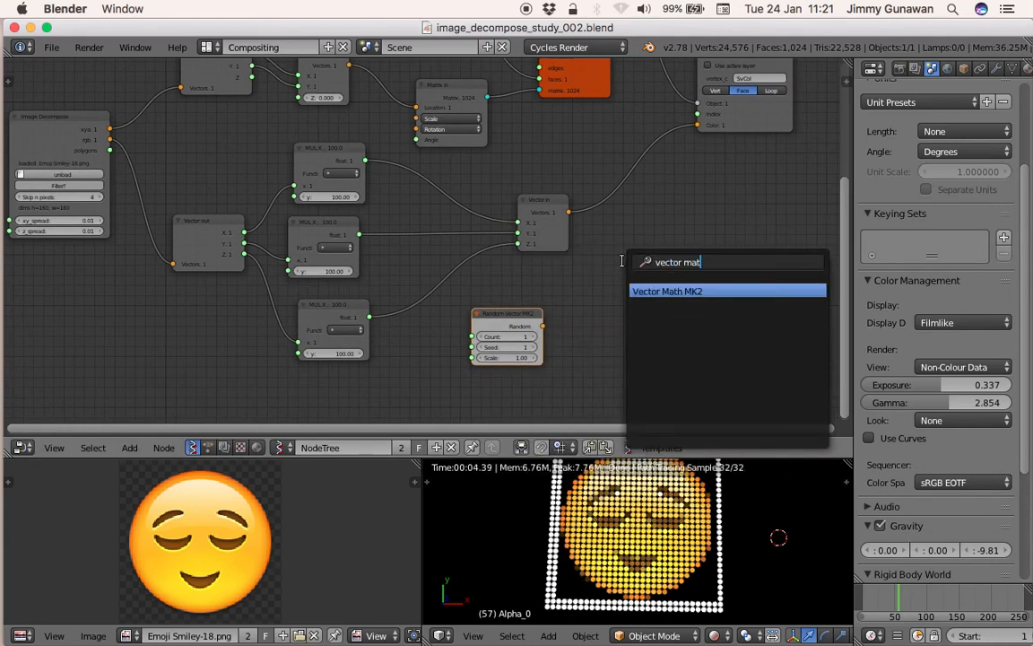
key(Return)
click(672, 247)
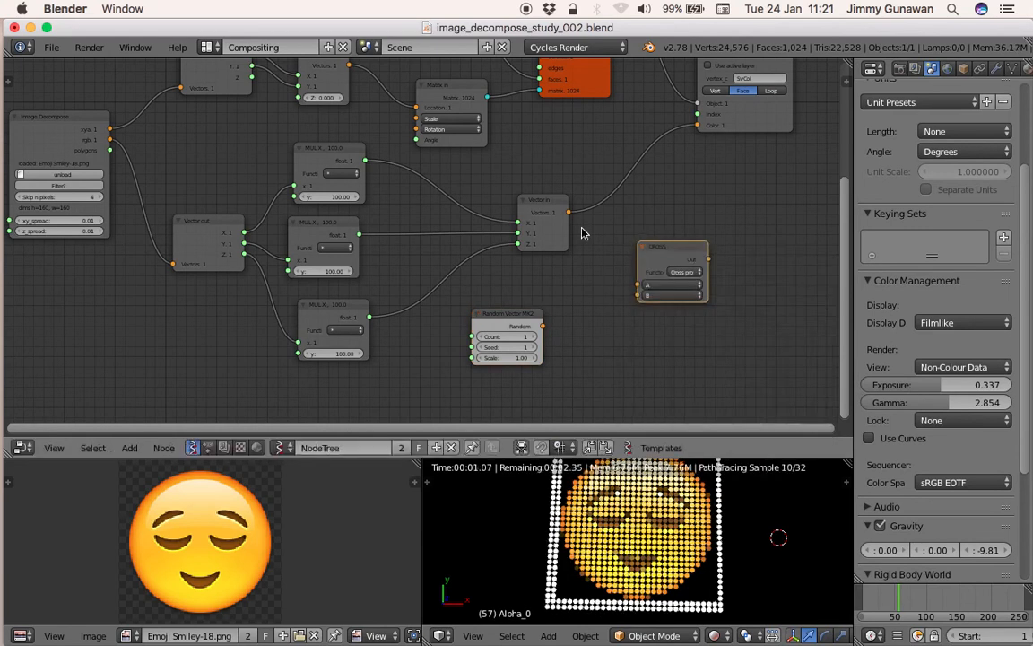
click(672, 272)
Step: Connect Vector in and Random Vector MK2 to the Add node's A and B inputs, and its output to Vertex color new's Color
drag(569, 213, 642, 287)
drag(545, 332, 636, 299)
middle_drag(240, 312, 310, 349)
middle_drag(110, 134, 122, 148)
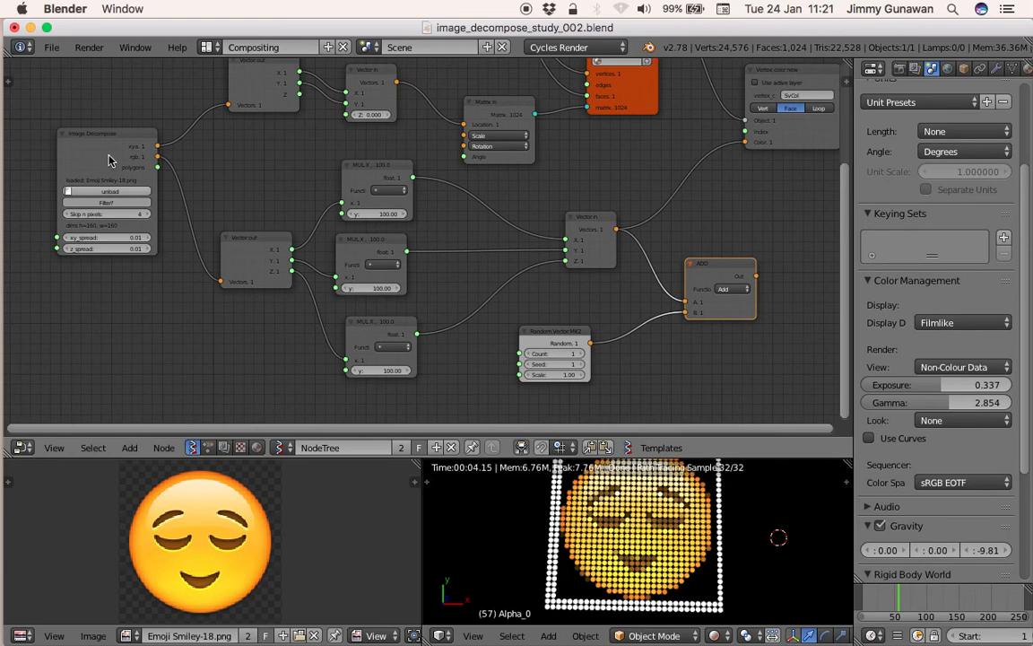
scroll(538, 260, right, 3)
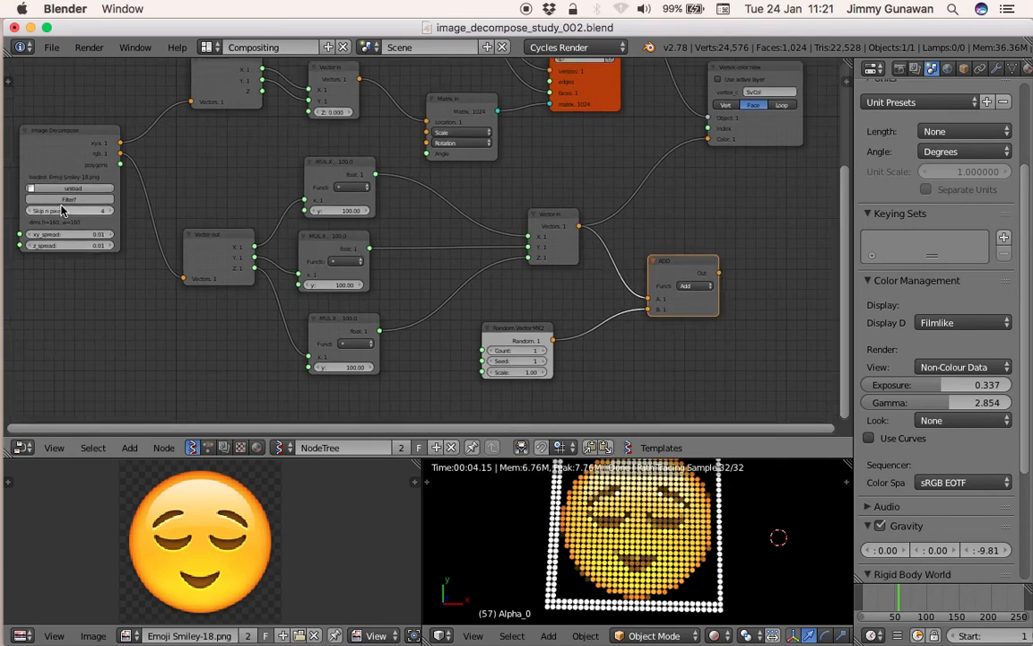
scroll(180, 198, right, 3)
scroll(180, 198, down, 2)
scroll(341, 201, up, 1)
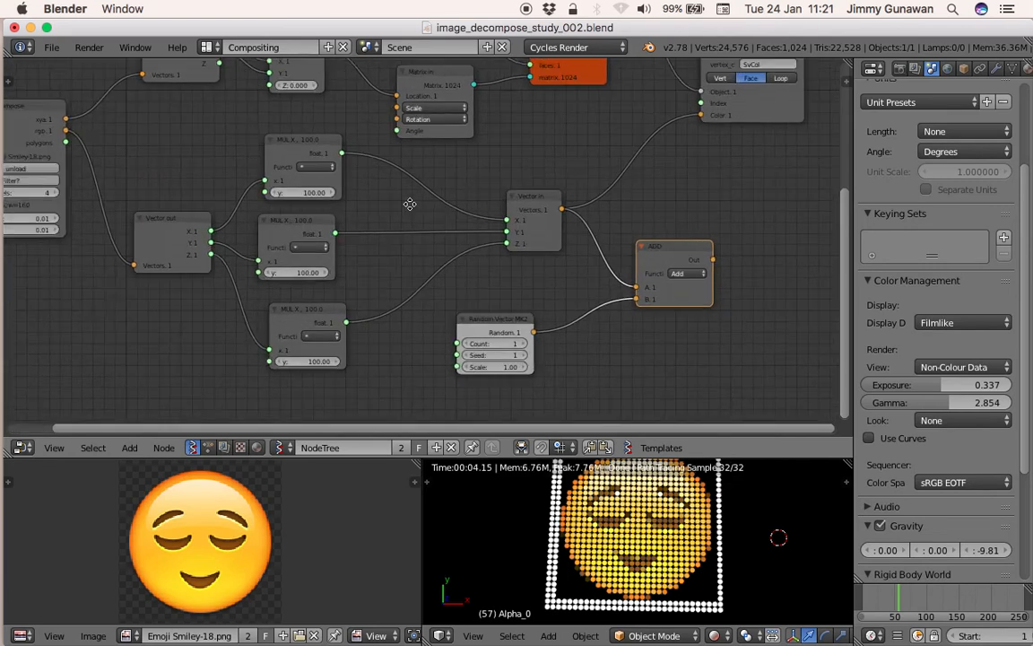
scroll(456, 330, right, 3)
drag(456, 330, 466, 337)
drag(645, 260, 633, 114)
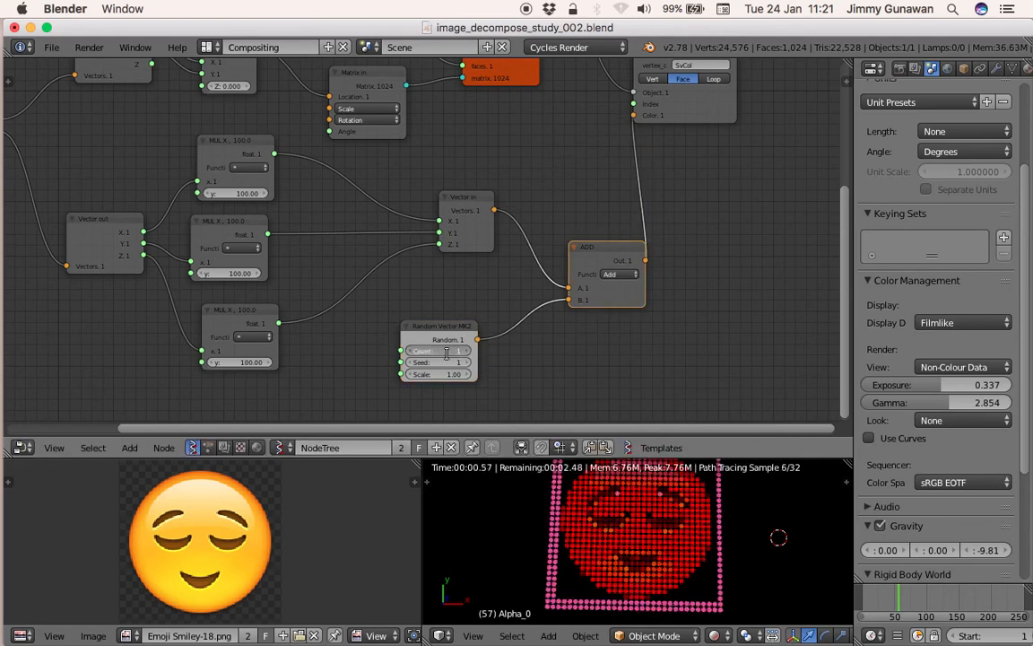
Step: Set the Random Vector MK2 count to 100, raise it to 903 and enlarge the 3D view
text(00)
key(Return)
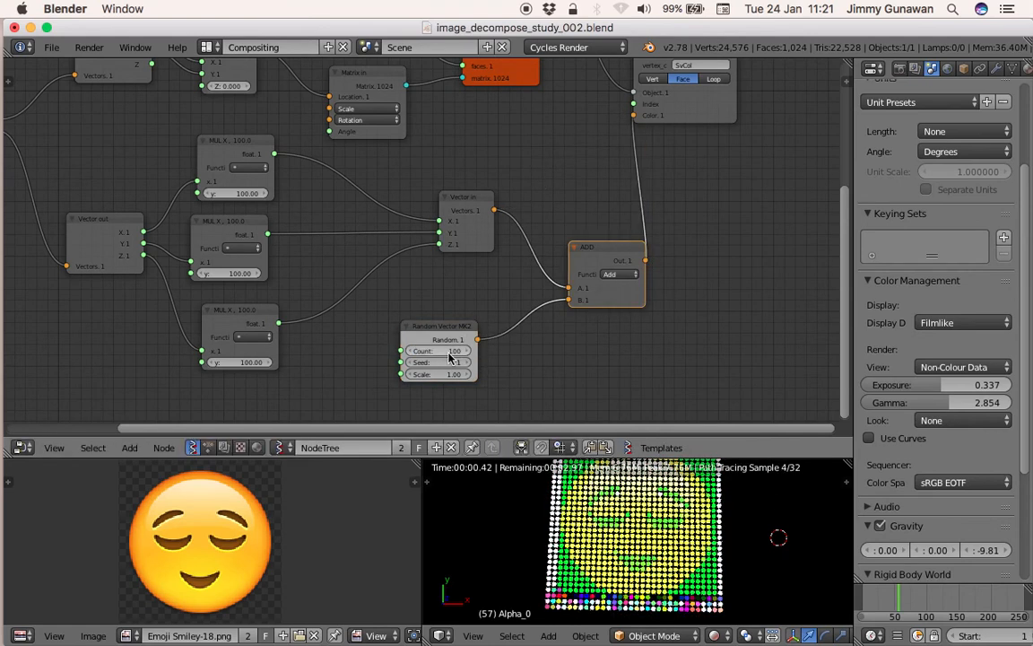
drag(431, 356, 499, 356)
drag(692, 459, 692, 346)
drag(431, 297, 449, 297)
middle_drag(392, 260, 604, 177)
scroll(499, 248, up, 2)
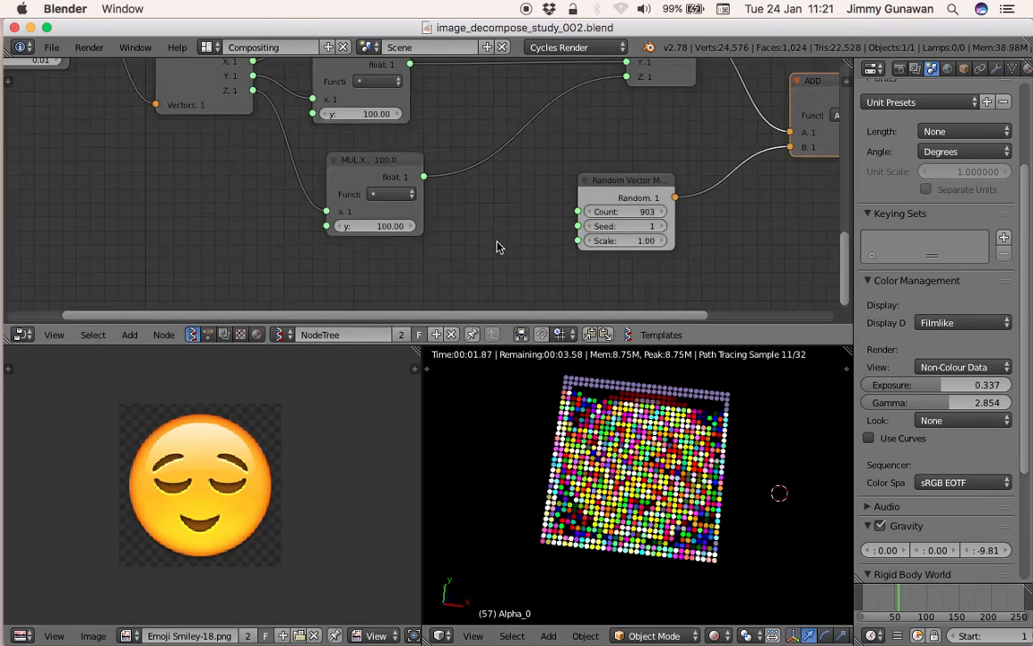
Step: Enlarge the node editor again and save the file
scroll(475, 246, down, 2)
middle_drag(391, 243, 705, 314)
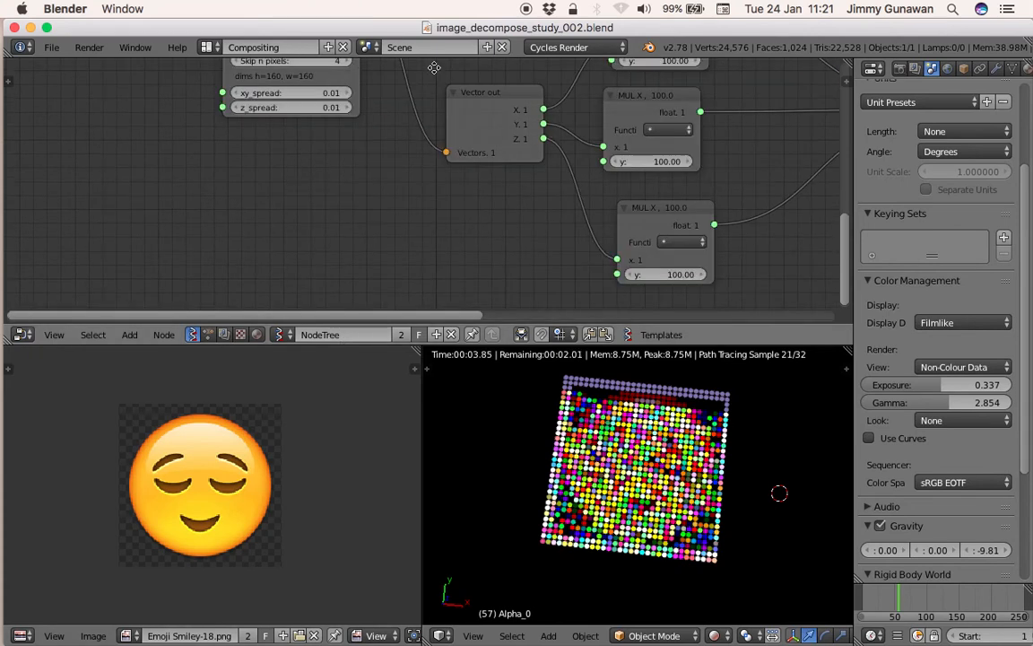
scroll(377, 190, down, 2)
middle_drag(376, 190, 253, 220)
drag(324, 349, 334, 400)
middle_drag(342, 330, 246, 261)
key(ctrl+s)
click(253, 266)
Step: Add a List Length node below Vector out and feed its Data input from Image Decompose's rgb output
key(shift+a)
click(255, 279)
text(list l)
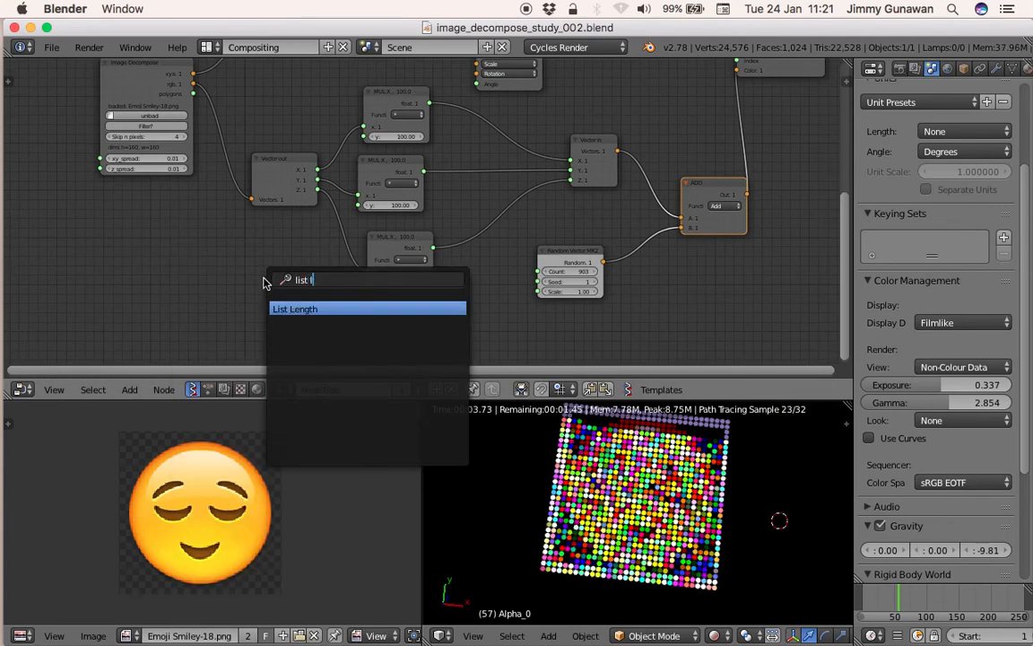
key(Return)
click(263, 283)
drag(193, 84, 264, 317)
Step: Add a Stethoscope node and connect the List Length output to its Data input
scroll(330, 228, down, 3)
key(shift+a)
click(348, 259)
text(ste)
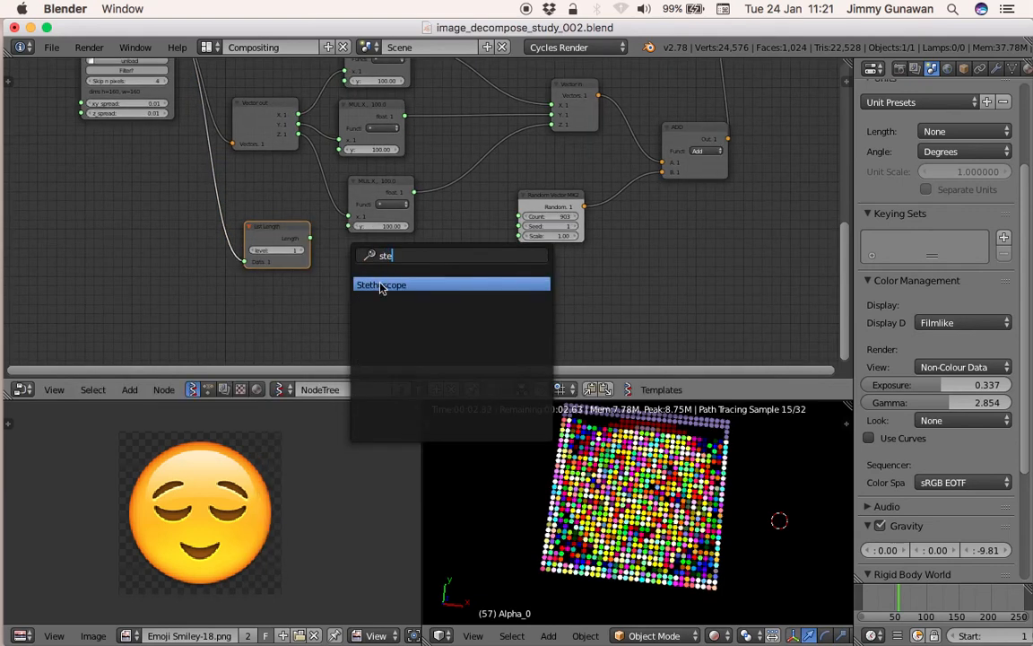
click(380, 285)
click(380, 287)
drag(310, 238, 357, 294)
scroll(450, 327, up, 7)
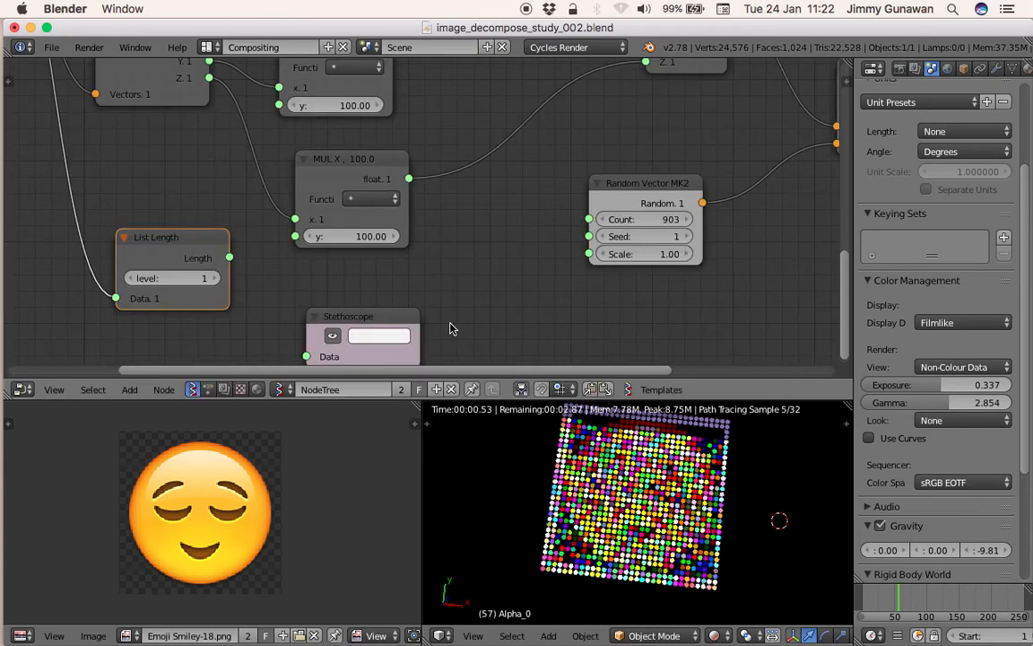
scroll(449, 327, down, 3)
drag(232, 224, 310, 322)
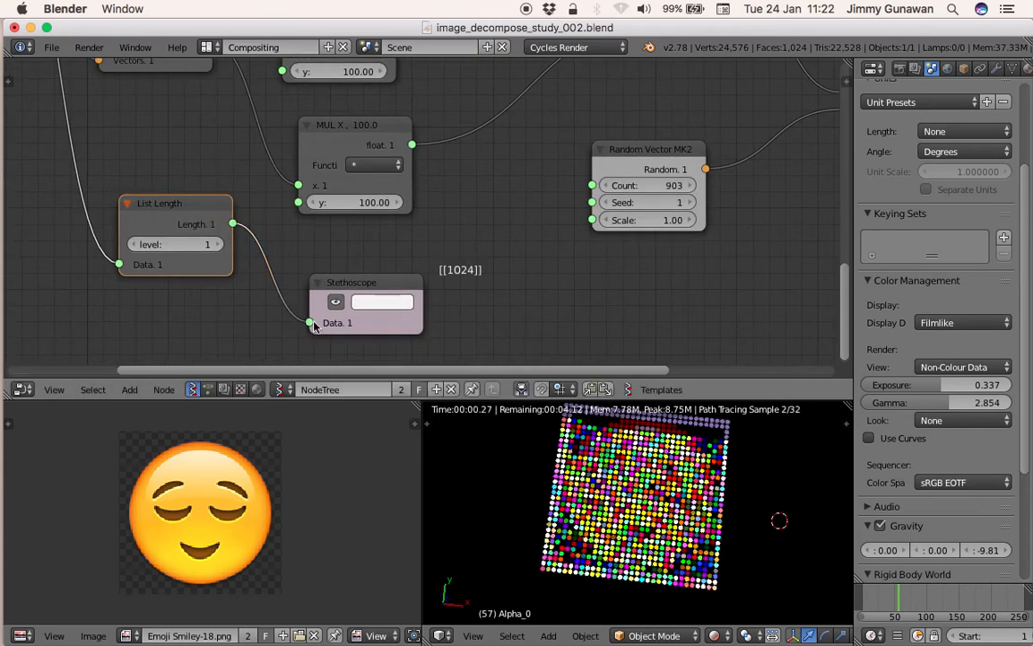
Step: Connect the List Length output to the Count input of the Random Vector MK2 node
scroll(460, 280, down, 1)
middle_drag(457, 266, 445, 284)
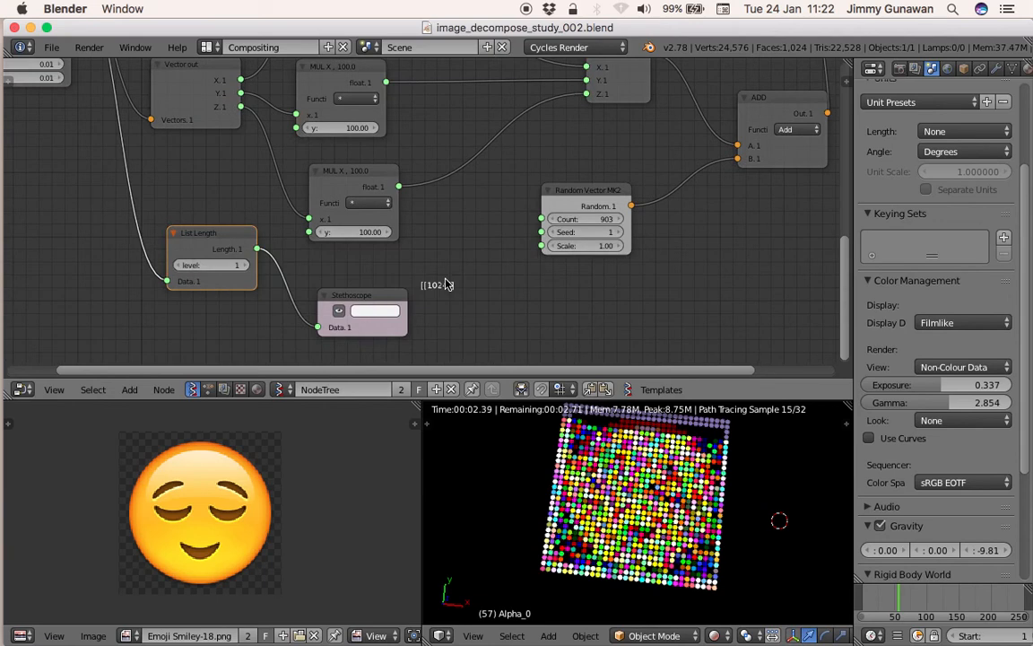
drag(257, 249, 547, 221)
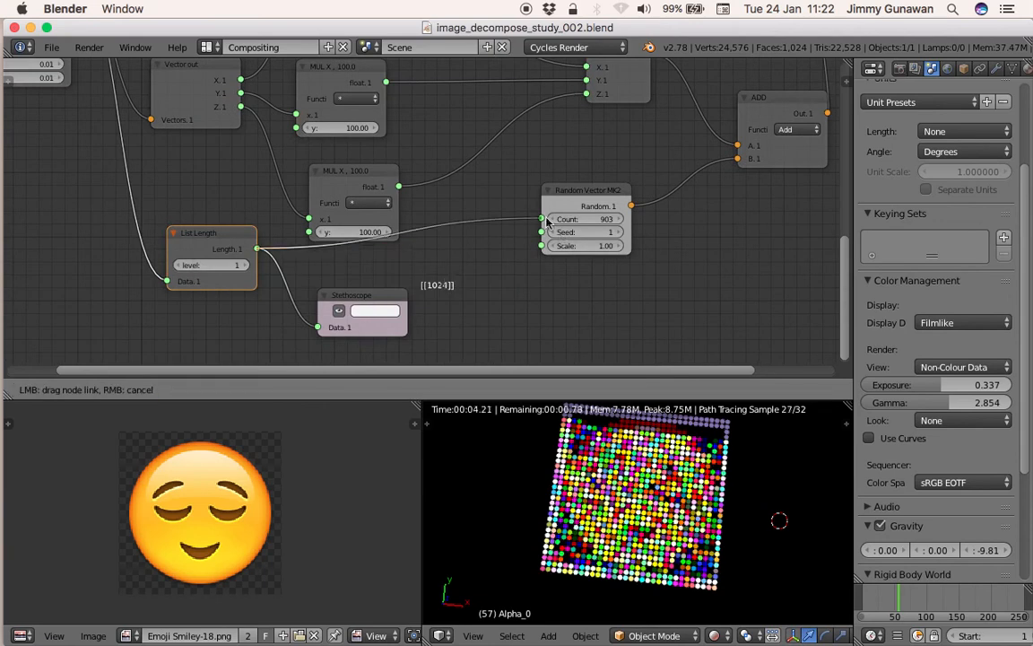
Step: Set the 3D view to top orthographic and place the 3D cursor just beside the circle grid
scroll(701, 466, up, 2)
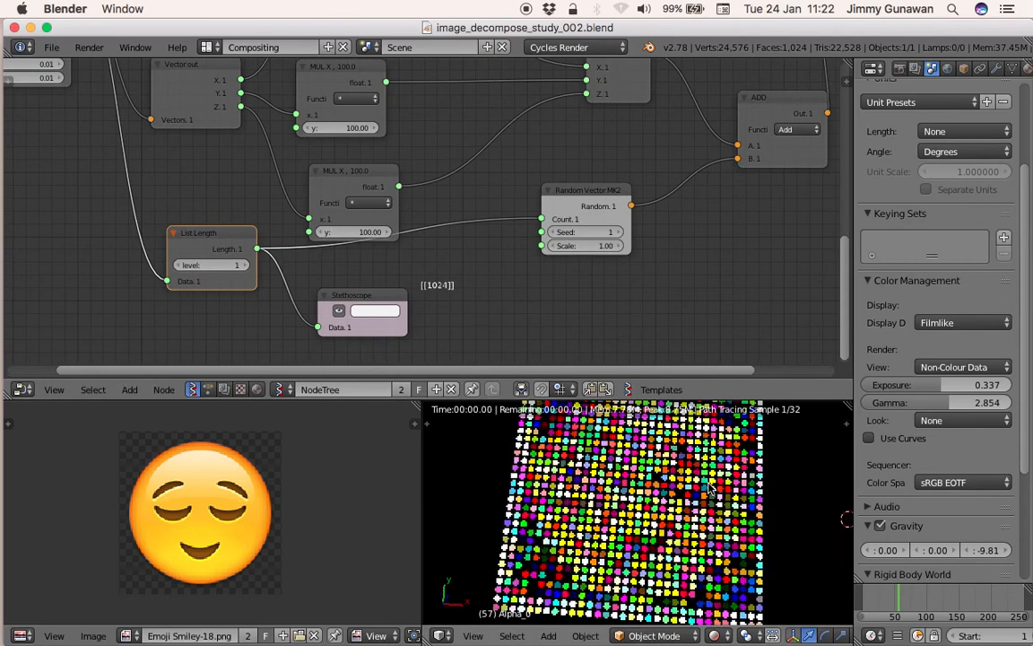
click(475, 635)
click(488, 561)
click(473, 635)
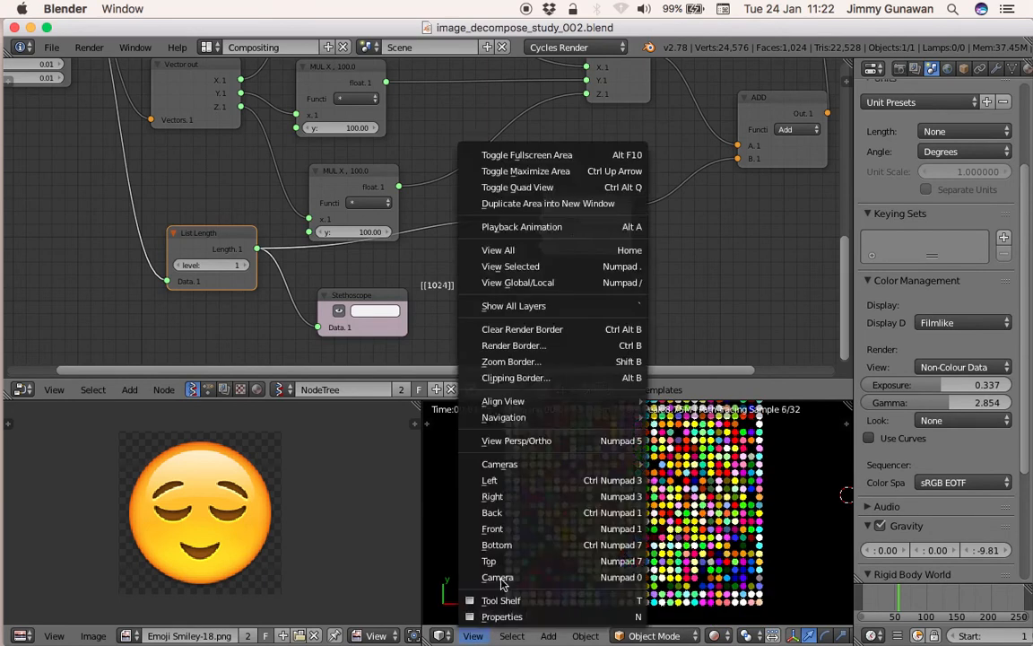
click(546, 441)
scroll(706, 513, down, 2)
scroll(706, 510, down, 3)
shift+middle_drag(706, 509, 702, 522)
scroll(735, 506, up, 3)
click(740, 504)
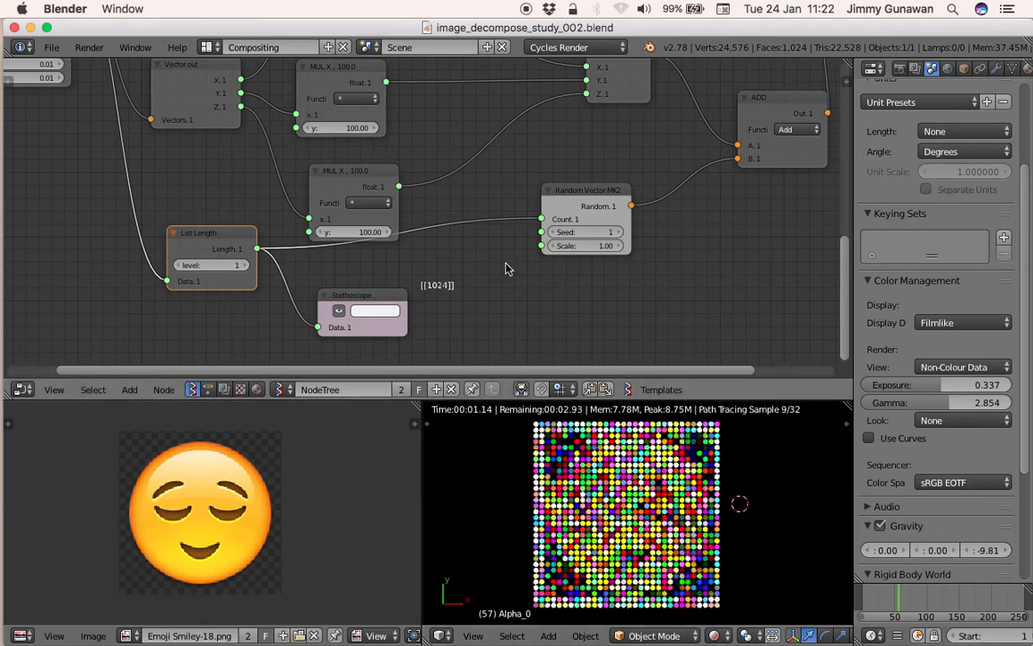
Step: Raise the Random Vector MK2 seed to 43 and move that node slightly down
drag(581, 233, 617, 233)
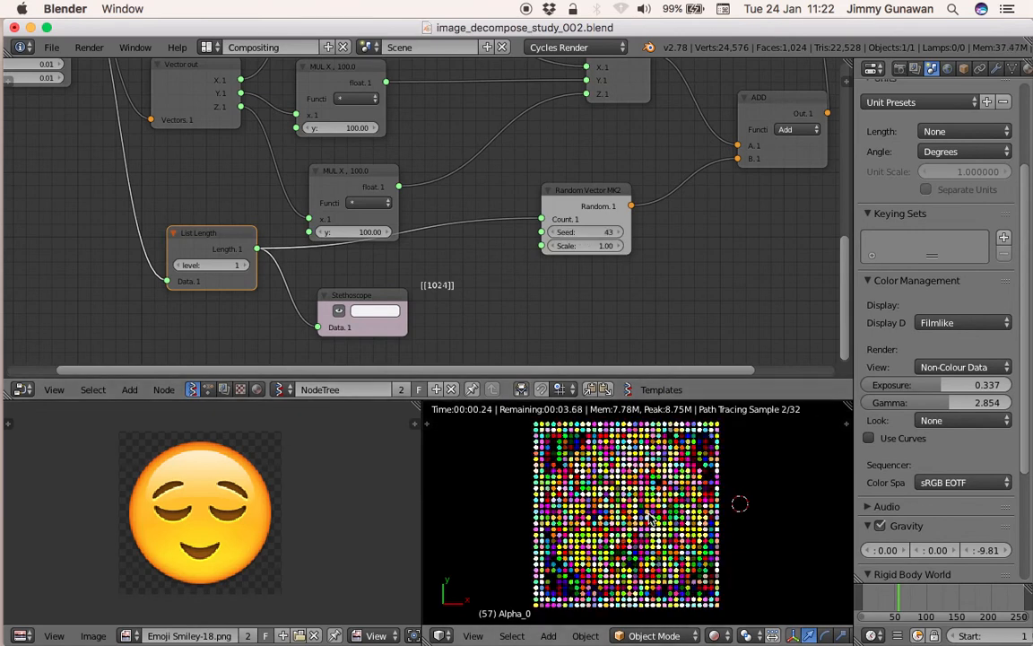
drag(580, 195, 581, 212)
Step: Move the ADD node closer to Vector in, shift the vertex colour node further right and save the file
middle_drag(731, 128, 508, 244)
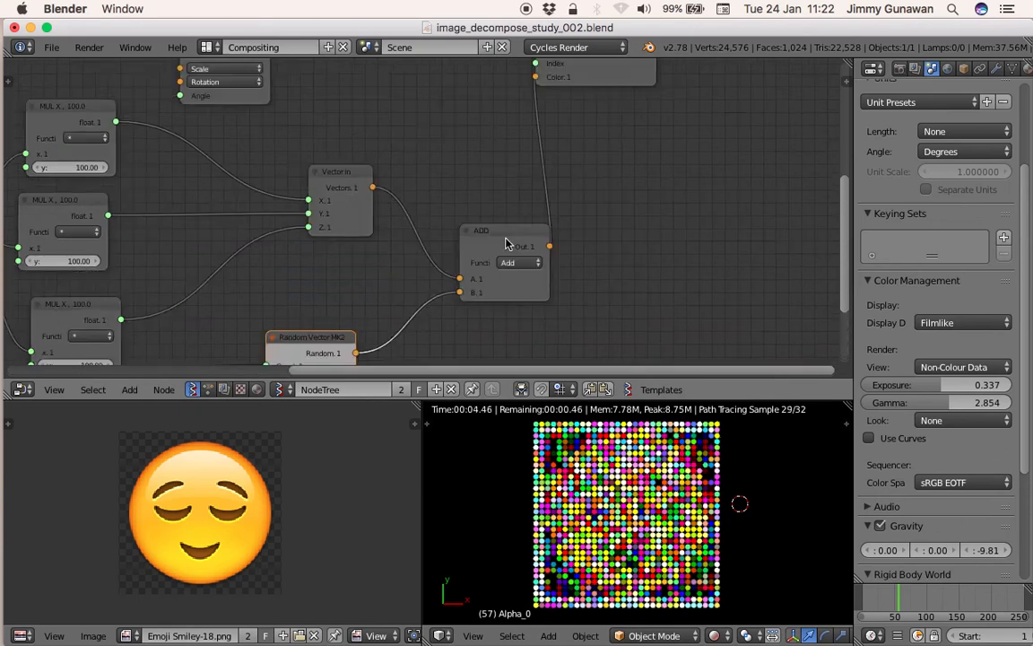
drag(508, 243, 466, 201)
middle_drag(512, 174, 511, 268)
drag(625, 164, 722, 165)
middle_drag(563, 289, 628, 199)
key(ctrl+s)
Step: Change the ADD vector math node's function to Sub
click(556, 235)
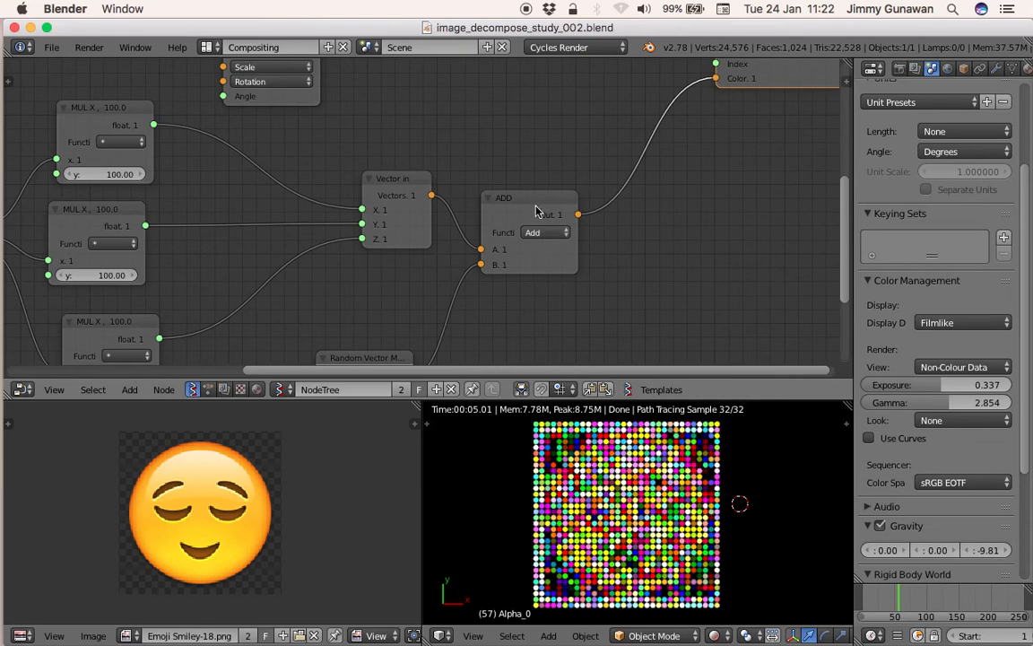
drag(536, 207, 564, 210)
click(568, 238)
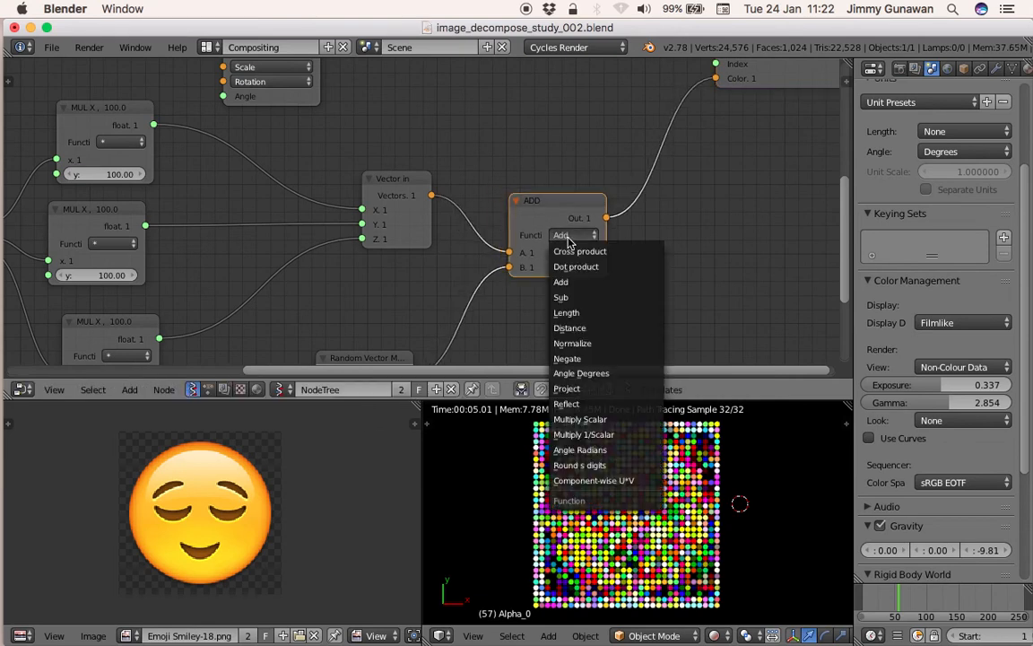
click(585, 298)
click(576, 234)
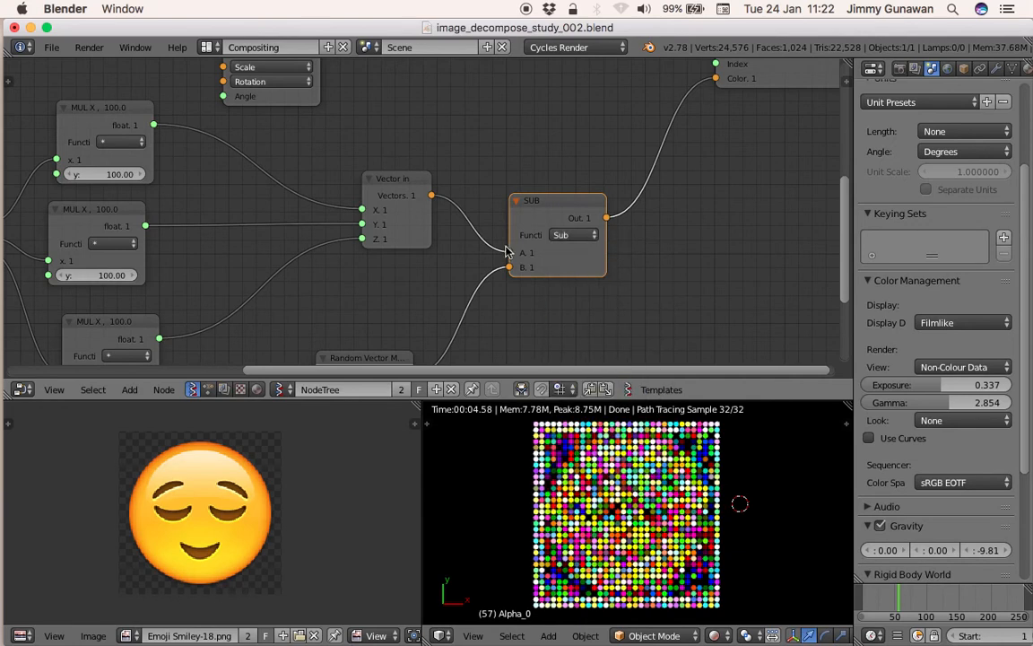
Step: Set the vector math node's function to Normalize, move the node up and save the file
click(565, 235)
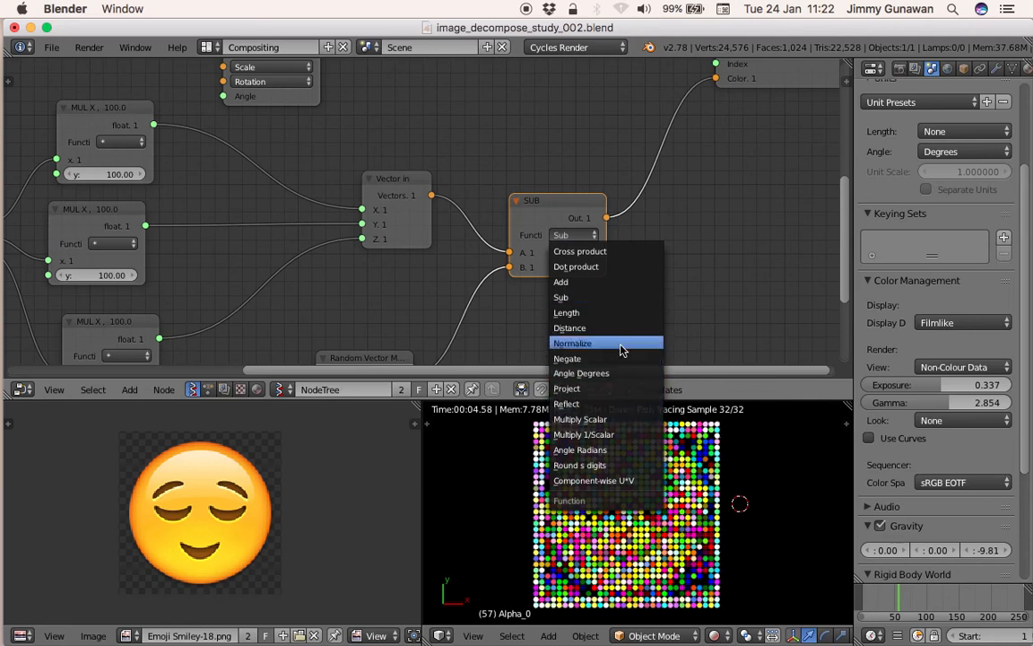
click(600, 341)
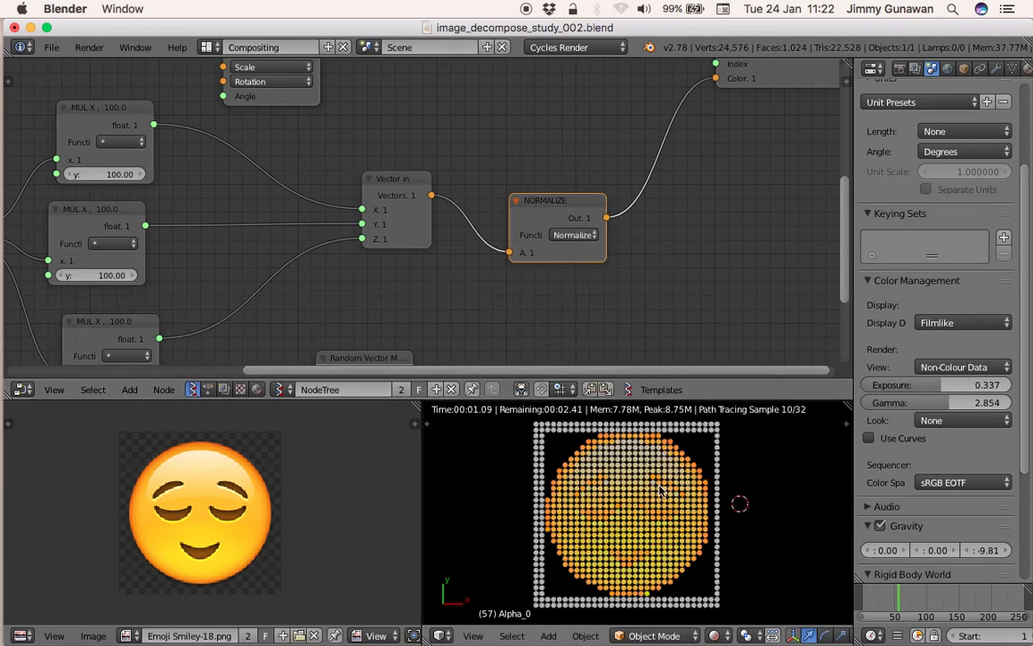
scroll(578, 252, down, 3)
drag(571, 200, 571, 162)
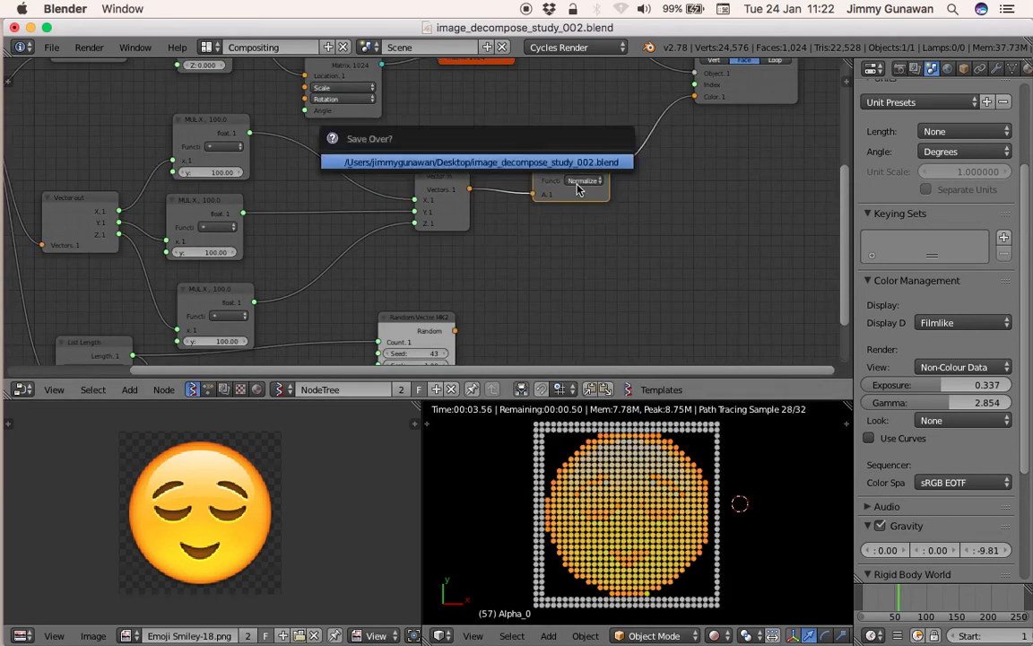
Step: Connect the Vector in output directly to the vertex colour node's Color input and move the Normalize node down out of the way
mouse_move(625, 492)
middle_down()
mouse_move(610, 462)
mouse_move(633, 497)
middle_up()
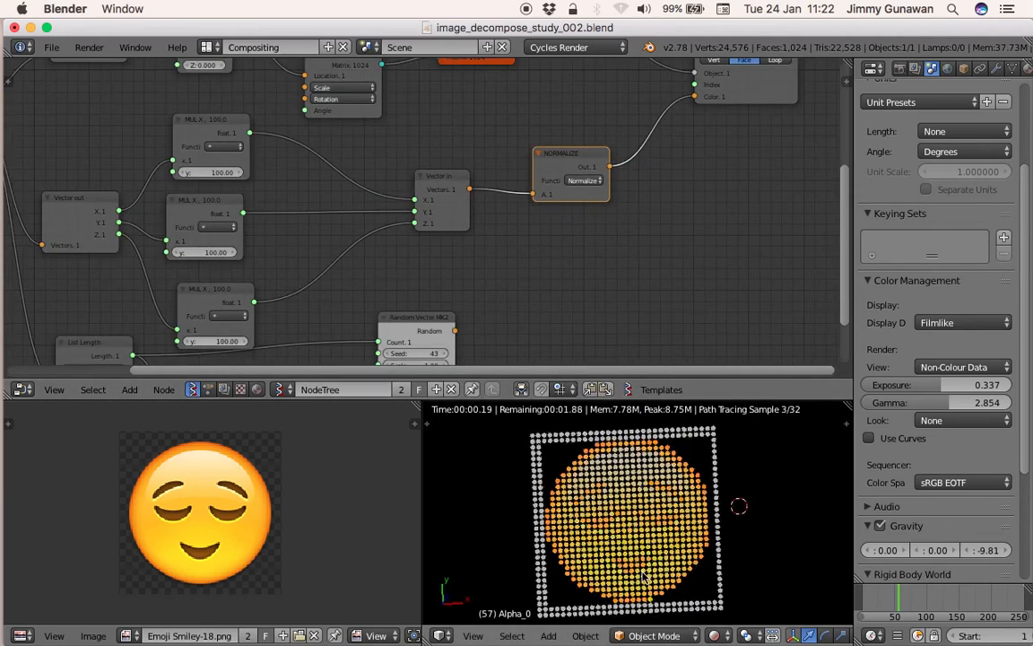
scroll(650, 526, up, 1)
scroll(649, 526, down, 3)
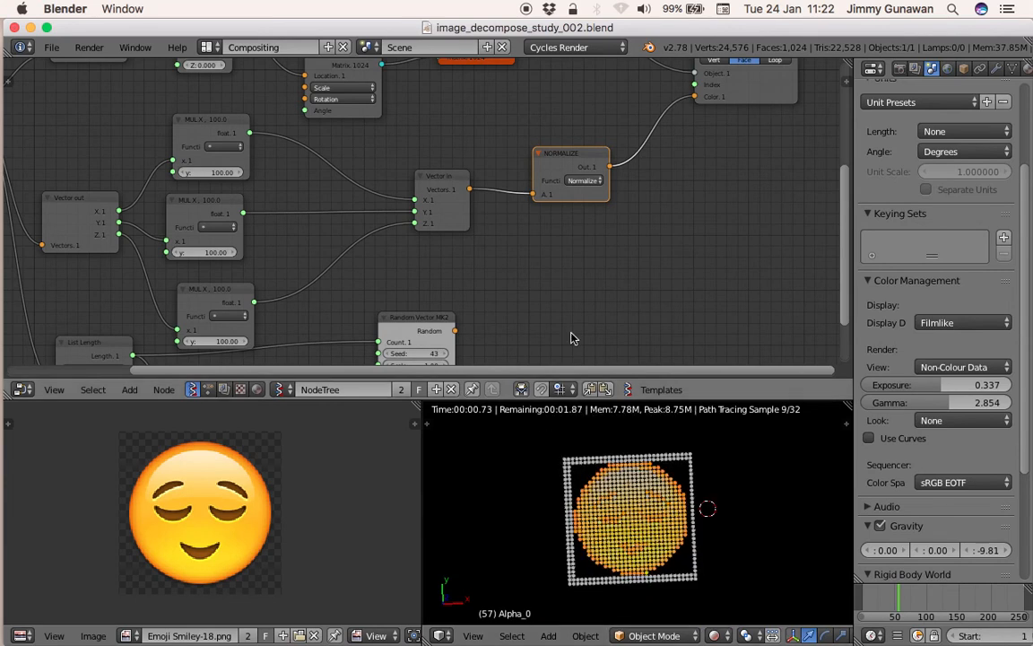
drag(471, 191, 695, 97)
drag(583, 173, 610, 278)
Step: Set the 3D view to the top view with Solid shading and save the file
scroll(491, 303, down, 3)
middle_drag(490, 302, 541, 268)
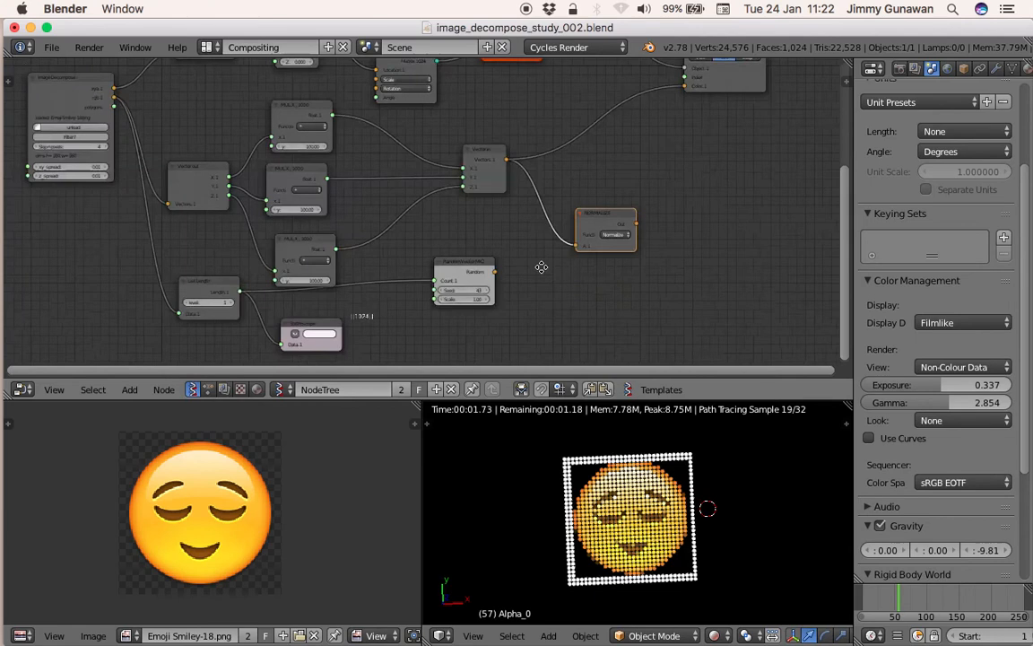
middle_drag(213, 215, 365, 235)
scroll(335, 210, up, 7)
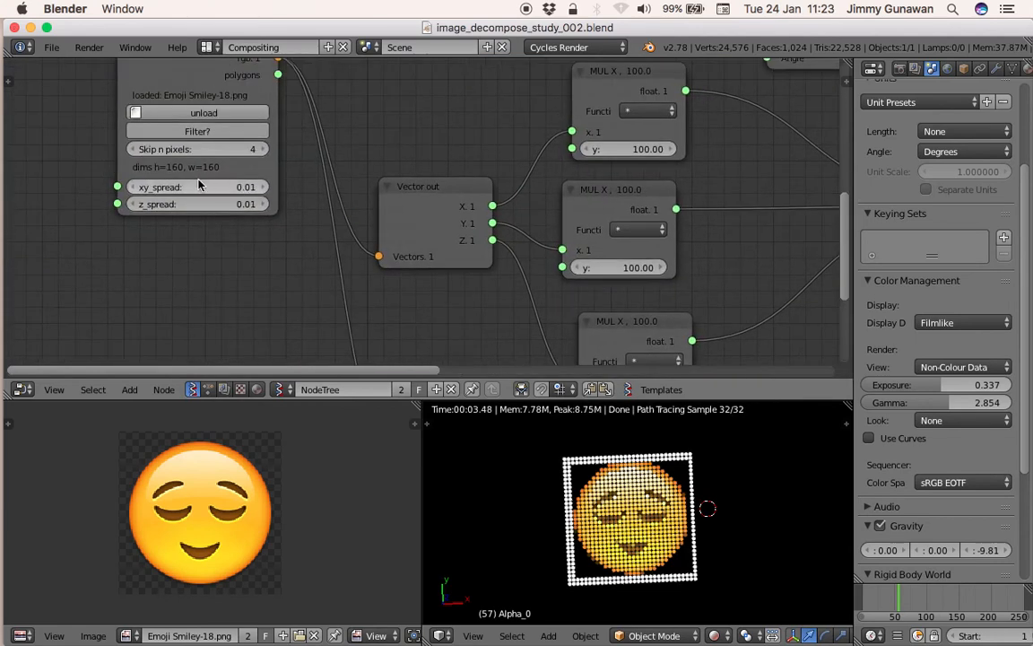
click(685, 637)
click(678, 615)
key(KP_7)
click(715, 637)
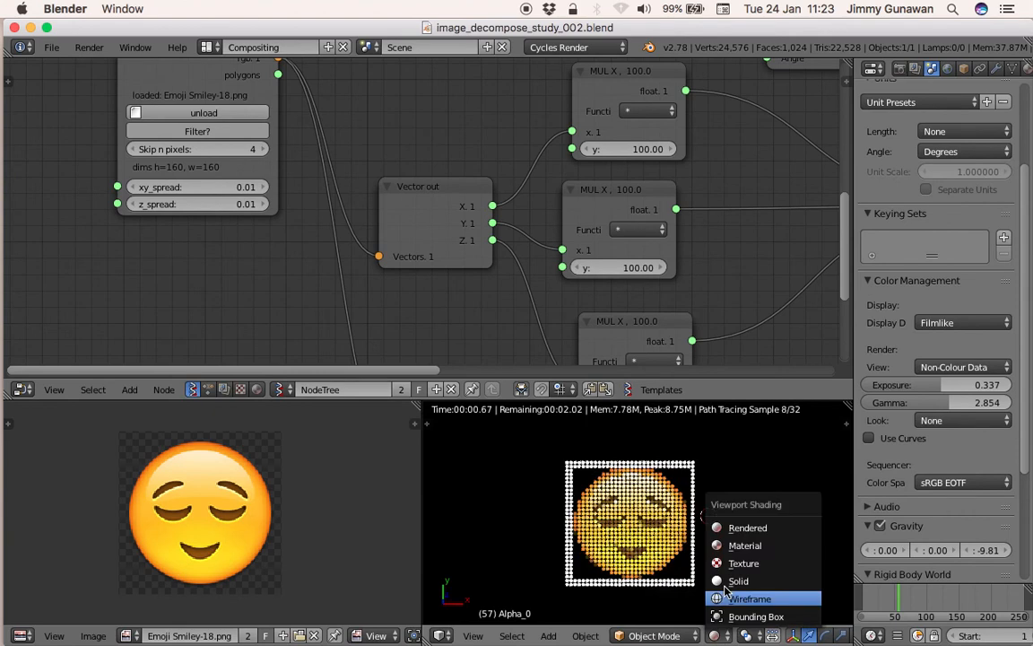
click(735, 527)
key(ctrl+s)
key(Return)
Step: Raise the Image Decompose node's xy_spread to 0.03 and its z_spread to 0.02
middle_drag(140, 149, 135, 237)
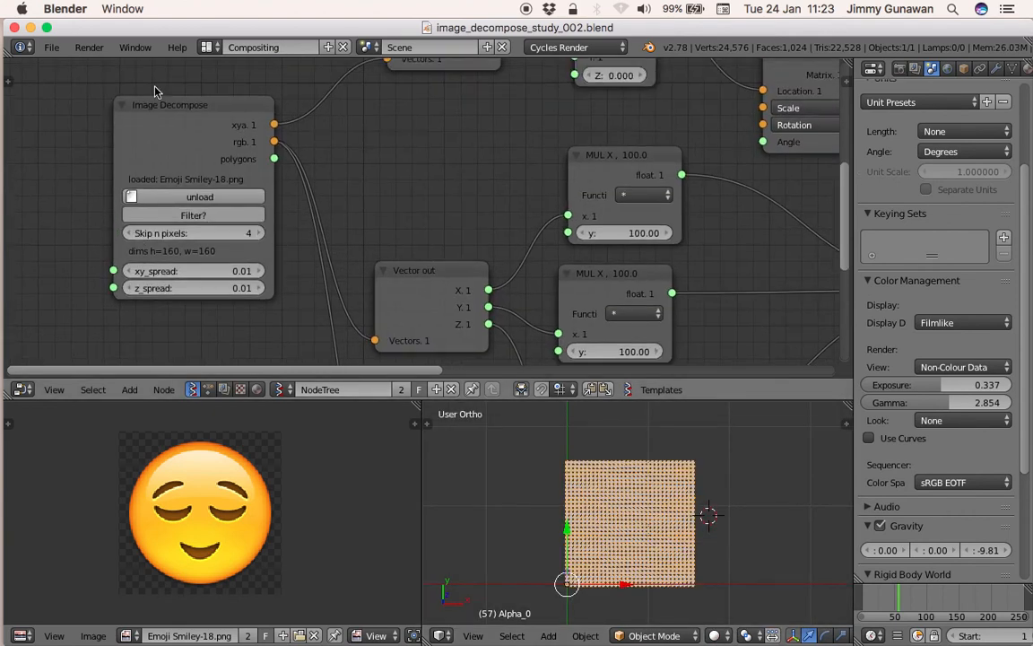
middle_drag(149, 153, 145, 148)
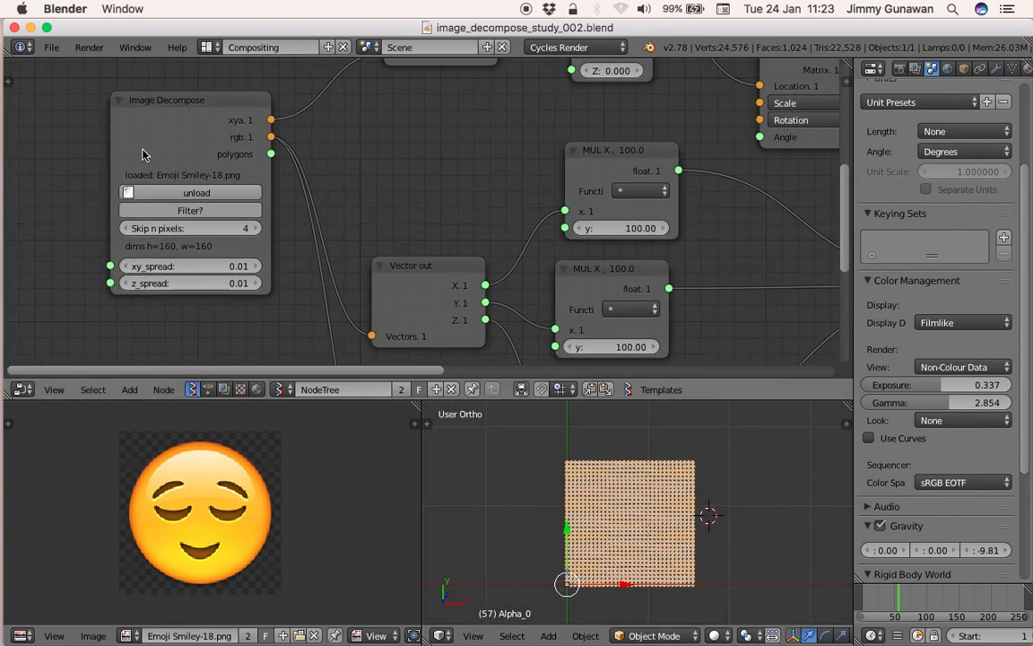
click(216, 268)
drag(215, 269, 248, 266)
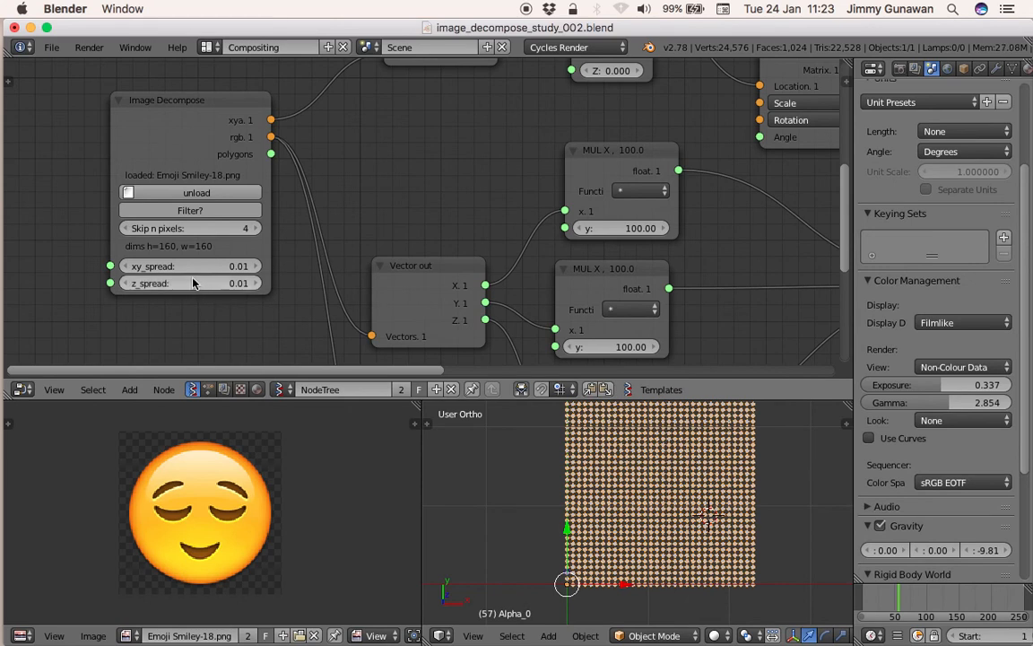
drag(213, 269, 235, 269)
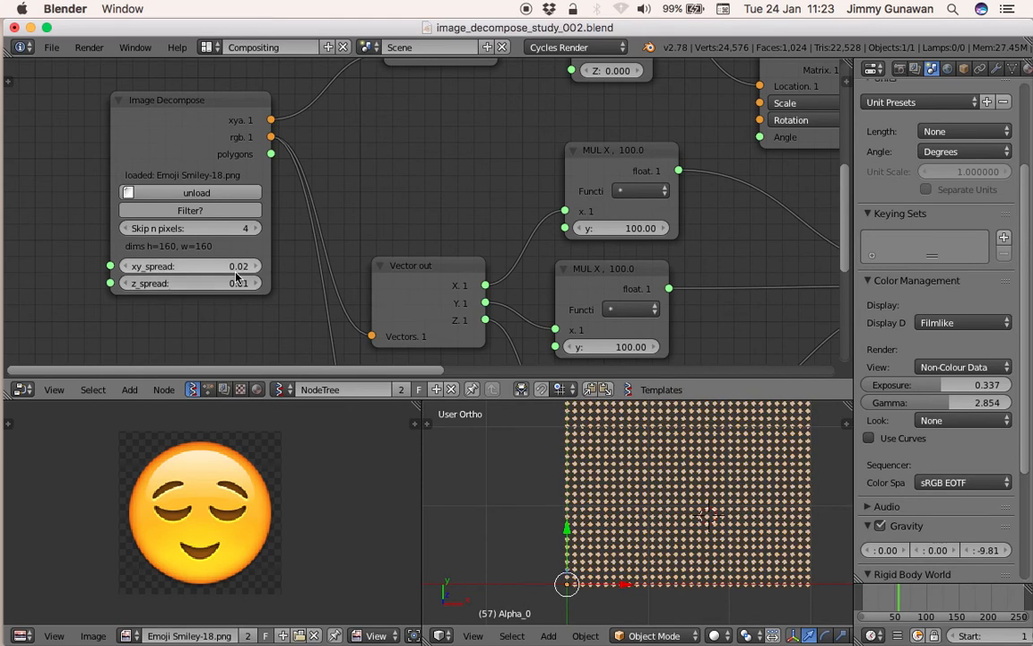
drag(235, 269, 247, 269)
scroll(666, 496, down, 4)
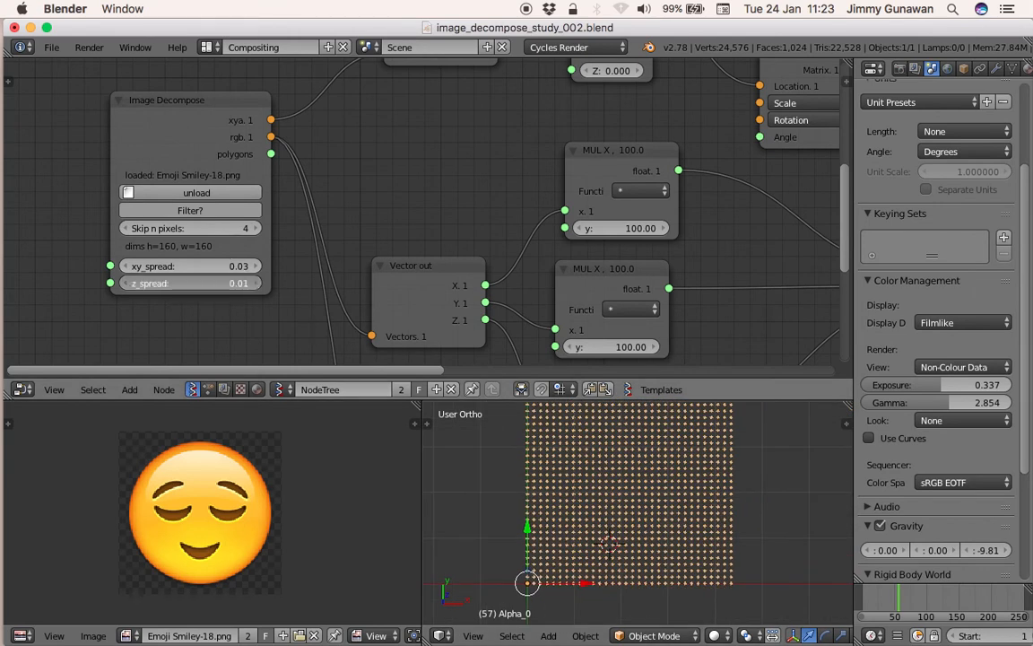
drag(235, 284, 190, 282)
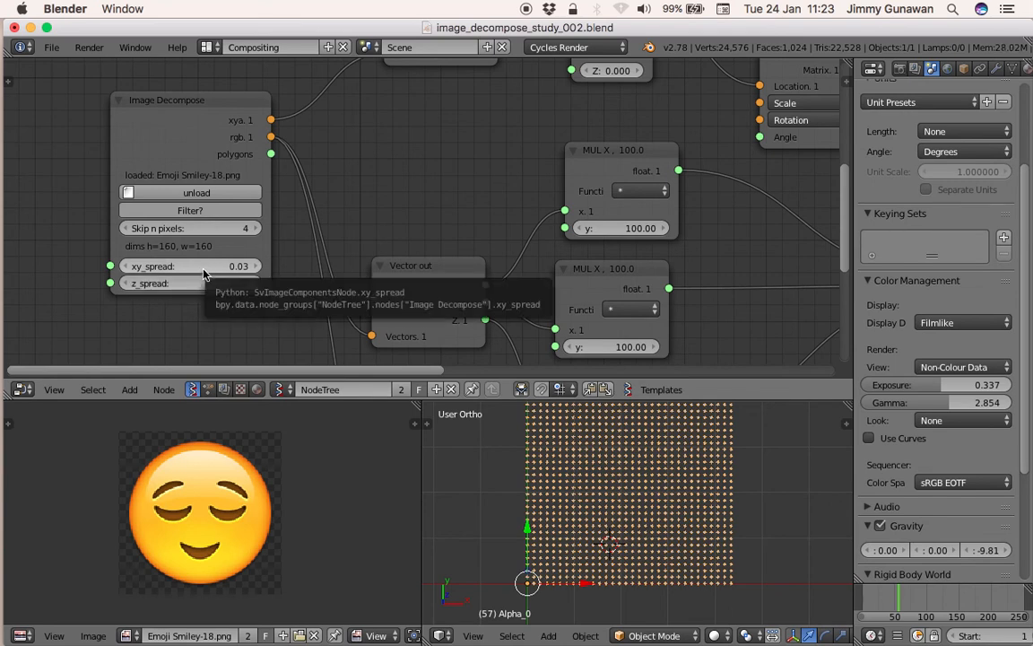
Step: Try xy_spread values of 0.5 and 0.2 on the Image Decompose node
click(204, 268)
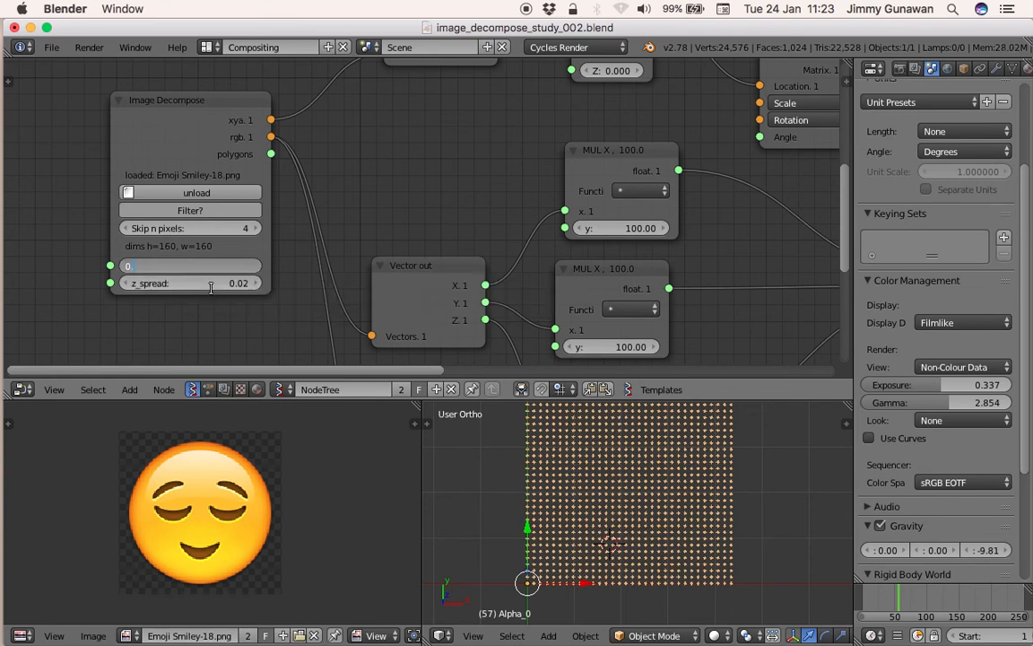
key(Return)
scroll(628, 493, down, 6)
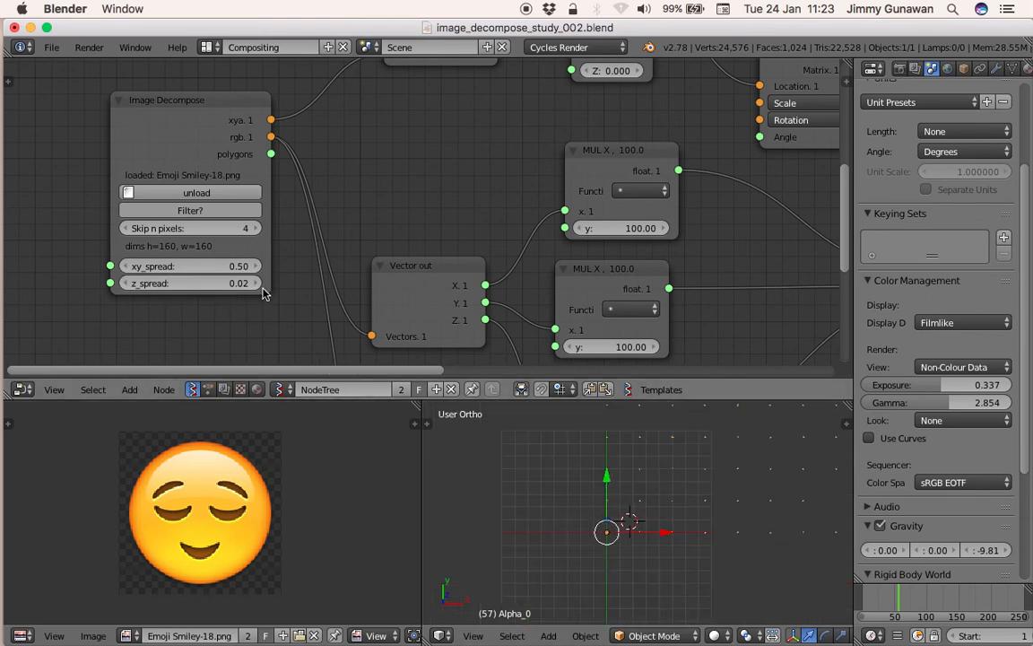
click(232, 266)
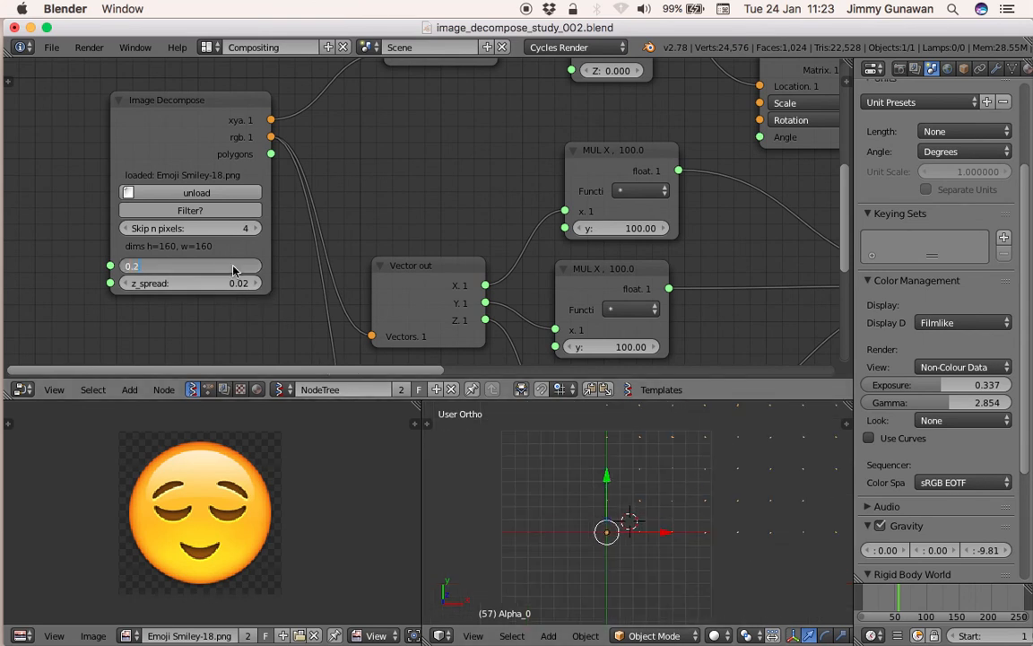
key(Return)
shift+middle_drag(653, 491, 593, 535)
Step: Set the Image Decompose node's xy_spread to 0.1
click(230, 264)
text(0.1)
key(Return)
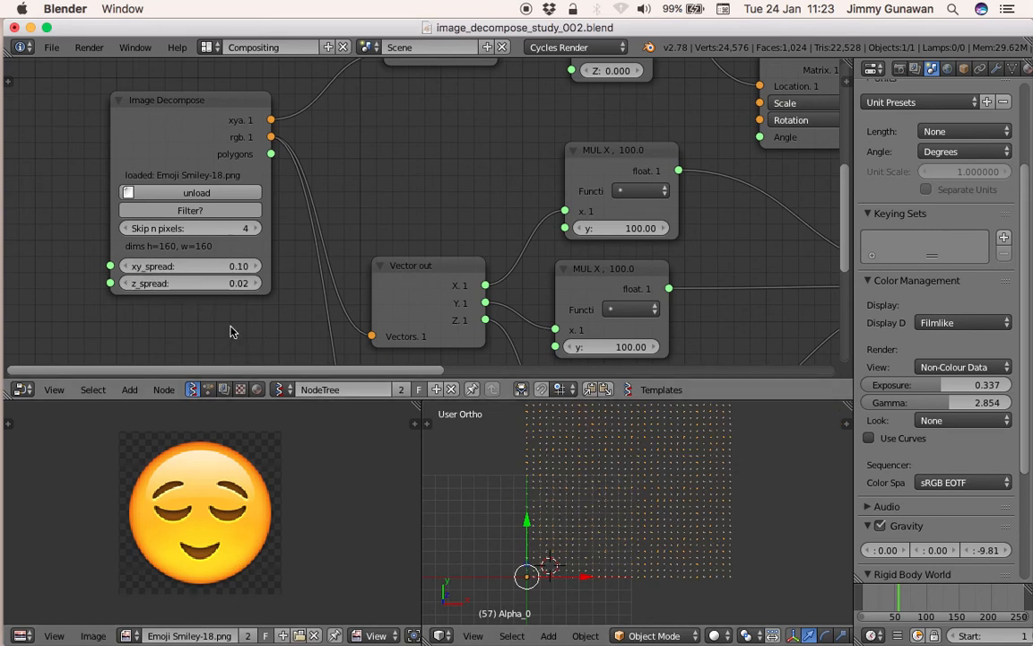
Step: Set the Circle node's radius to 0.2
middle_drag(239, 280, 225, 283)
scroll(513, 496, up, 3)
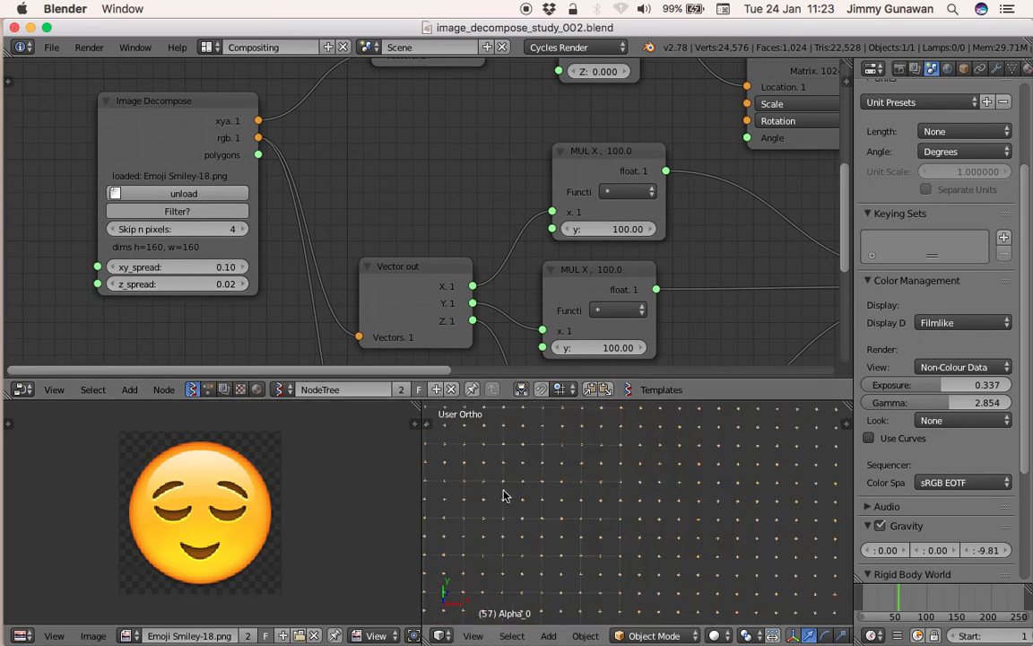
scroll(505, 492, up, 2)
middle_drag(612, 227, 417, 349)
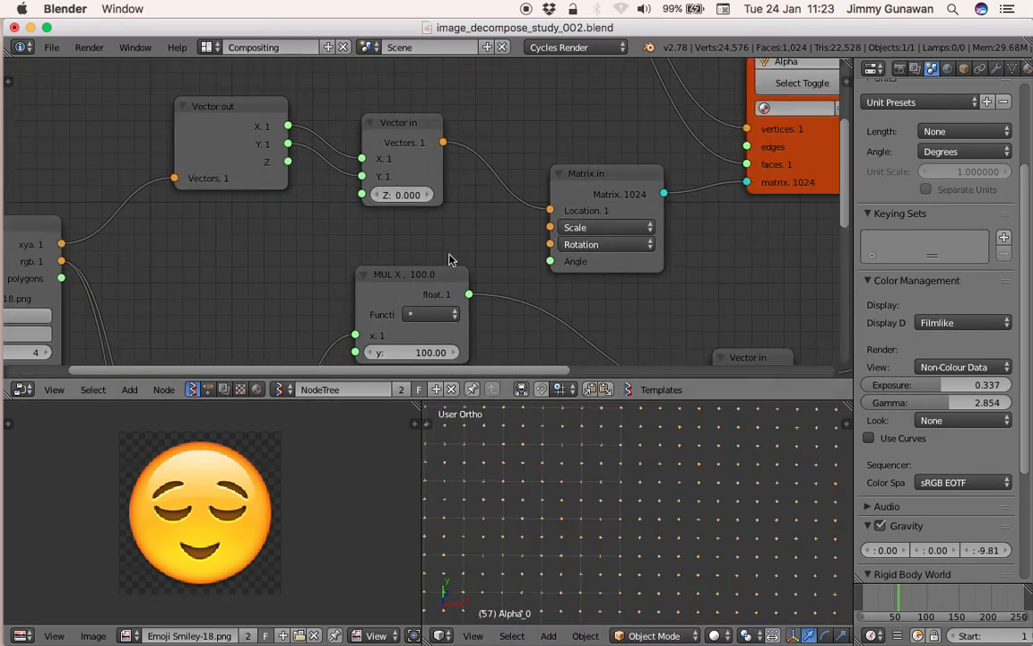
middle_drag(534, 184, 283, 346)
middle_drag(274, 226, 286, 252)
click(273, 191)
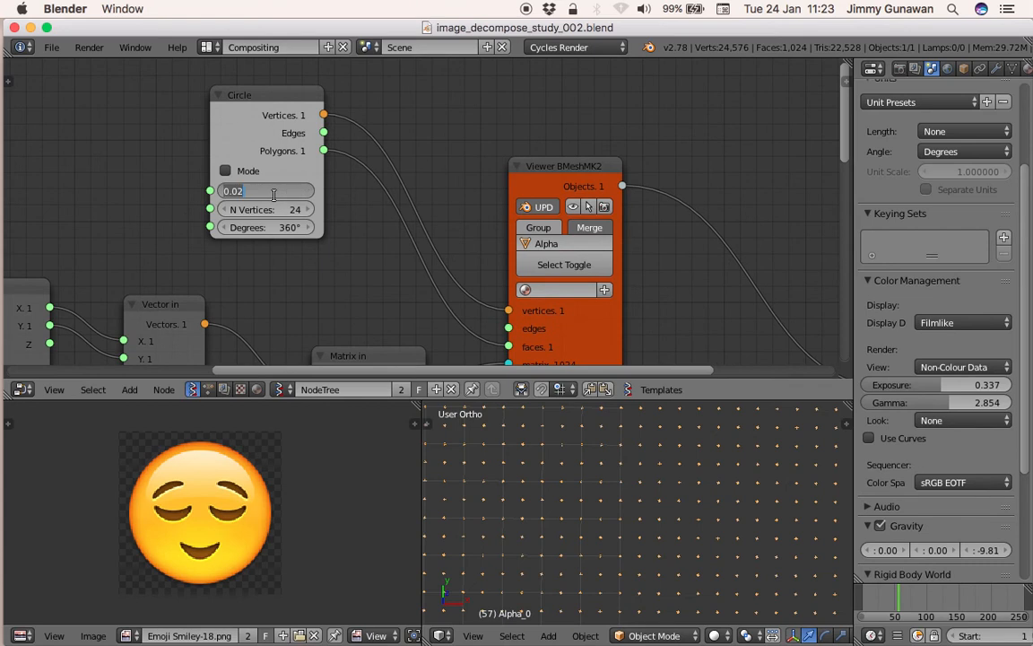
key(Return)
scroll(694, 514, down, 2)
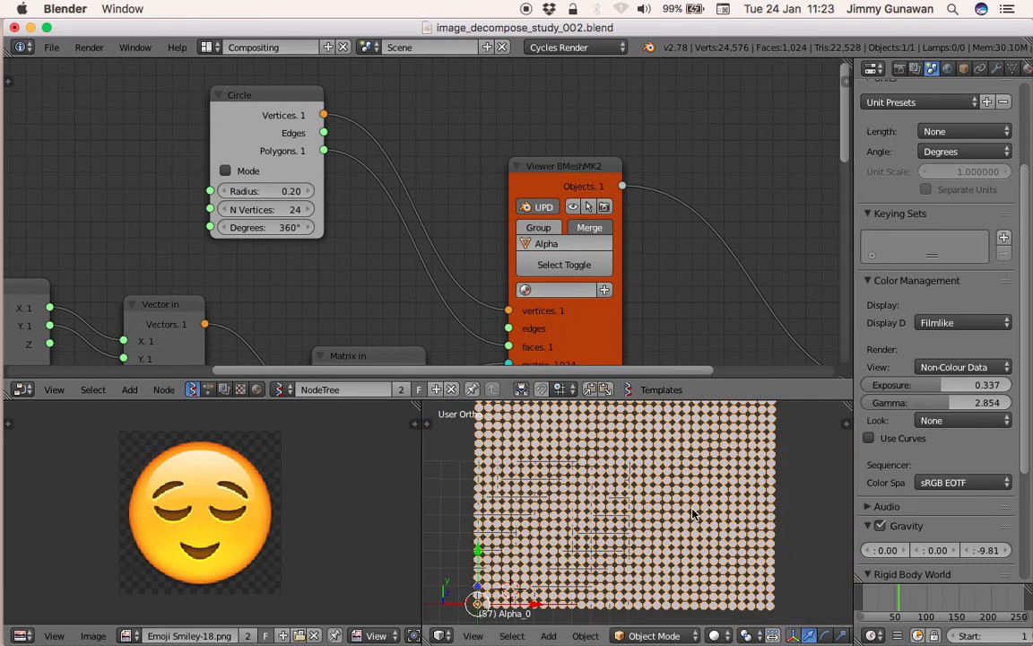
Step: Switch the 3D view to Rendered shading, view the circles at an angle and save the file
click(714, 635)
click(720, 528)
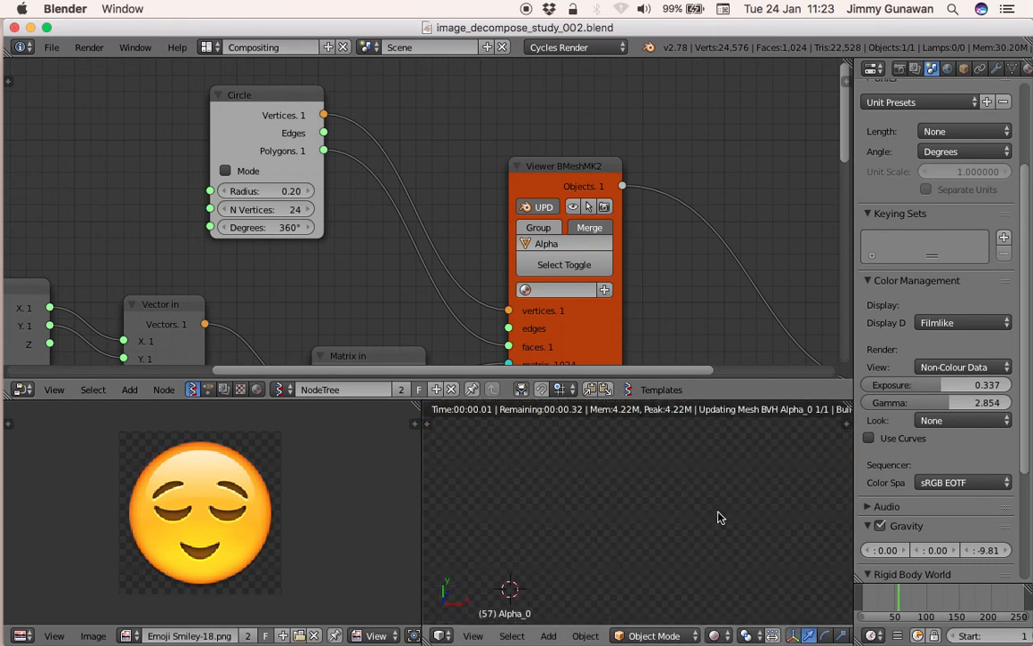
middle_drag(678, 526, 666, 487)
scroll(651, 544, down, 4)
scroll(652, 545, up, 2)
key(super+s)
click(652, 546)
Step: Move the Image Decompose node further left, away from the Vector out nodes
scroll(395, 271, down, 1)
middle_drag(131, 347, 475, 217)
scroll(468, 233, down, 2)
middle_drag(320, 270, 352, 182)
drag(237, 184, 195, 162)
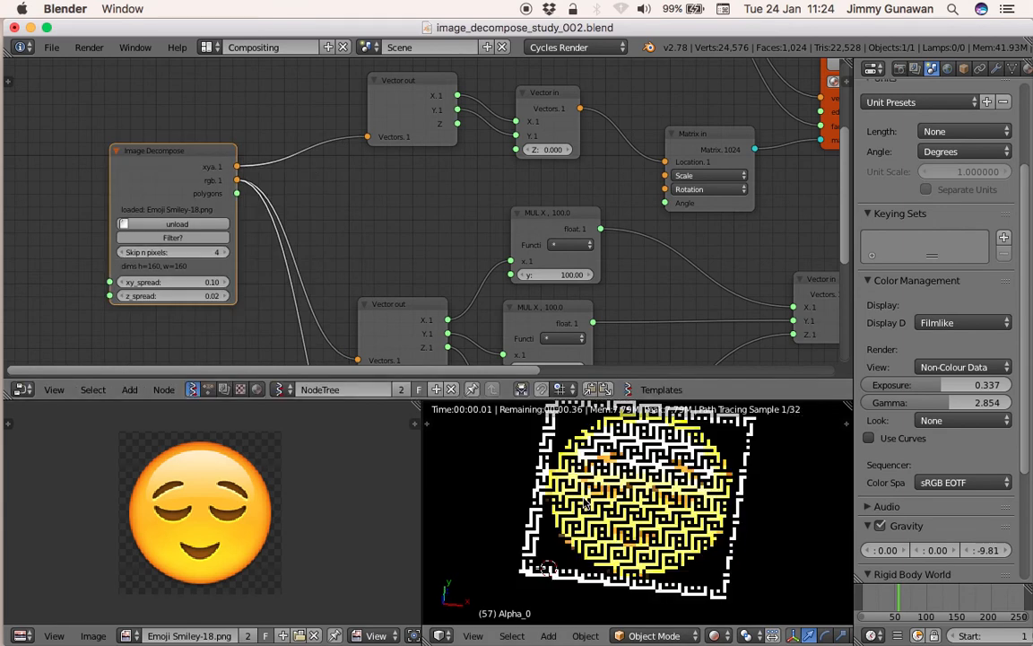
Step: Look through the World and render layer properties and return to the scene's colour management settings
click(947, 68)
click(875, 284)
click(875, 283)
click(915, 68)
click(931, 68)
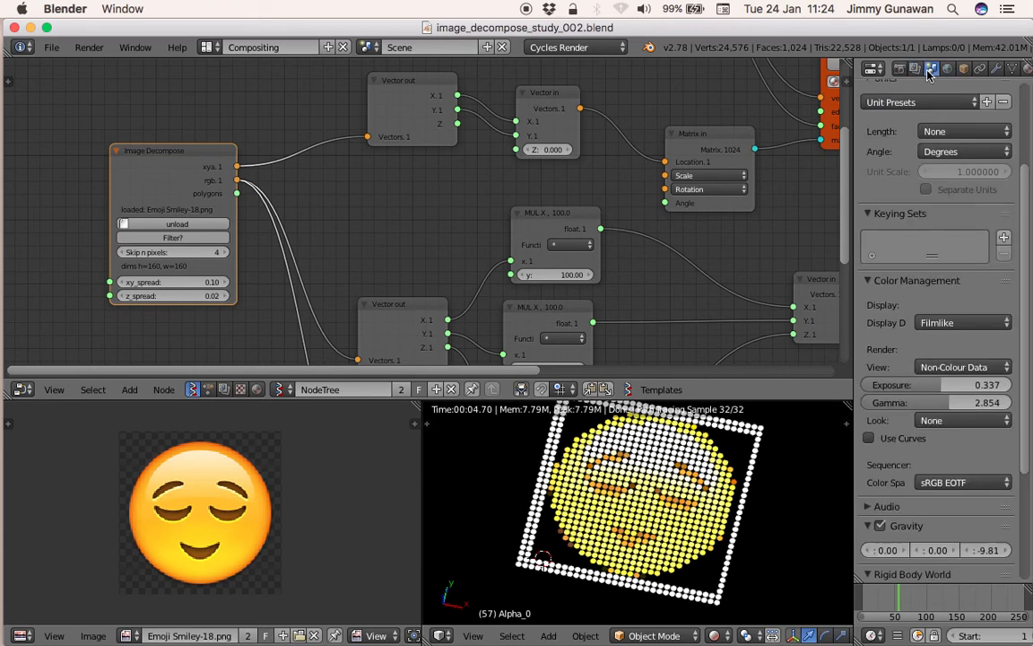
Step: Lower the scene's colour management exposure to -0.899 and gamma to 1.281
drag(940, 386, 882, 403)
mouse_move(886, 385)
mouse_down()
mouse_move(872, 386)
mouse_move(882, 386)
mouse_up()
drag(881, 402, 895, 402)
Step: Set the Image Decompose node's xy_spread to 0.02 and view the tightened circle grid up close
middle_drag(373, 307, 394, 286)
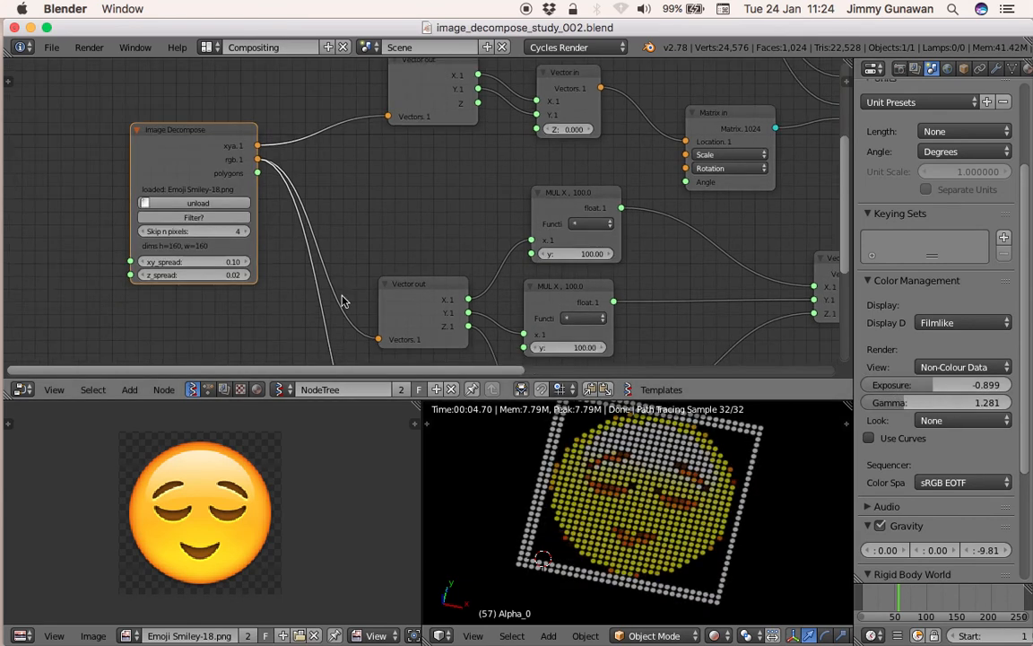
scroll(252, 264, up, 2)
middle_drag(252, 263, 225, 233)
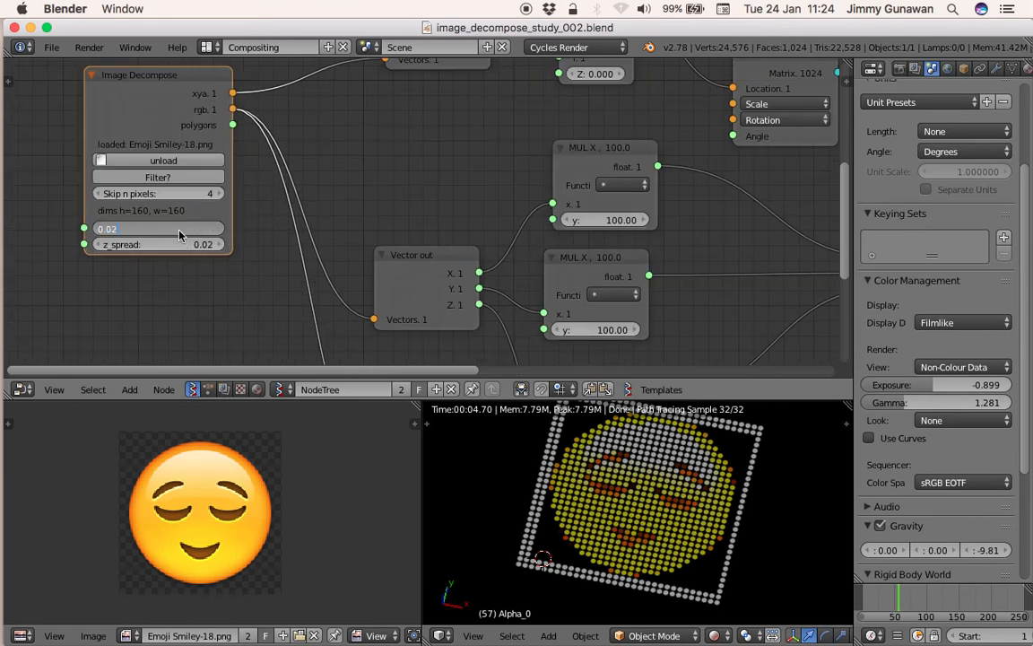
key(Return)
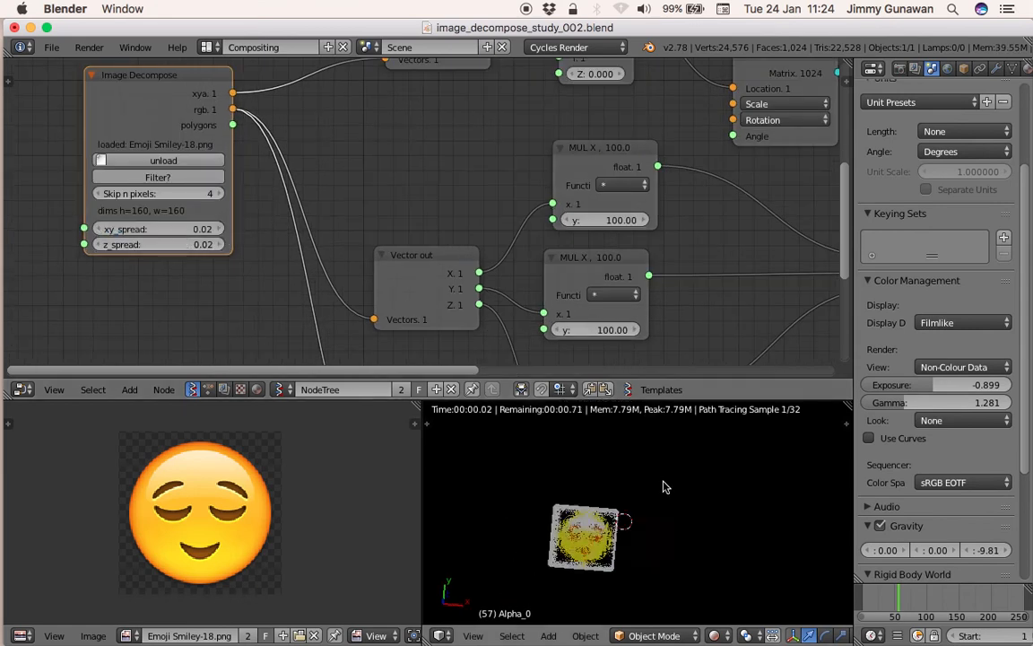
scroll(661, 485, up, 4)
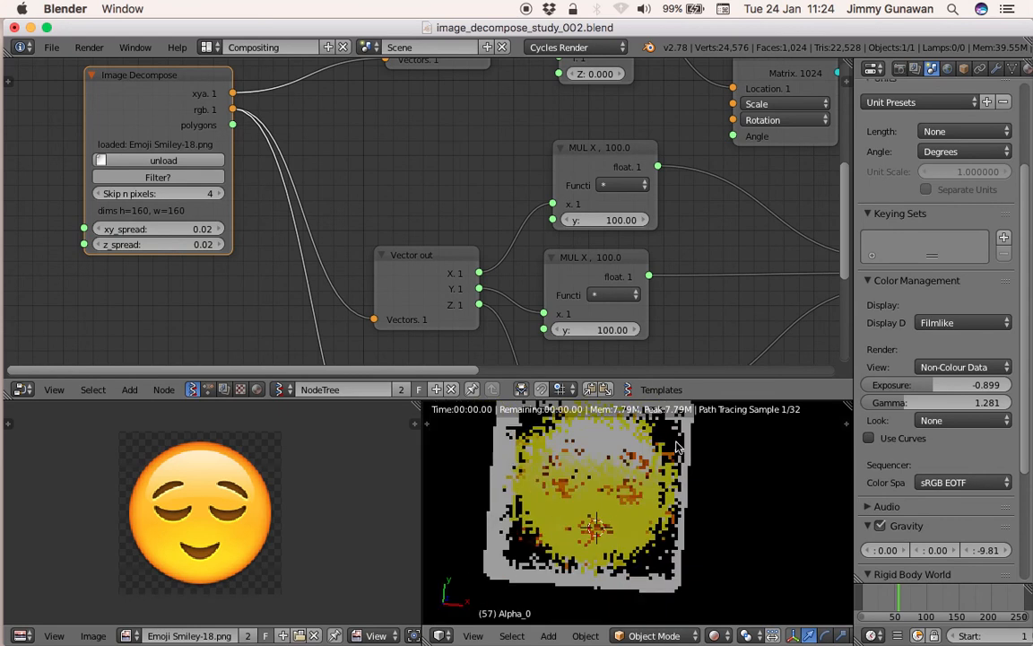
scroll(399, 297, down, 1)
Step: Lower the colour management gamma to 1.169 and set the Circle node's radius to 0.02
middle_drag(641, 249, 410, 130)
scroll(484, 212, down, 1)
middle_drag(474, 216, 408, 288)
middle_drag(463, 177, 430, 234)
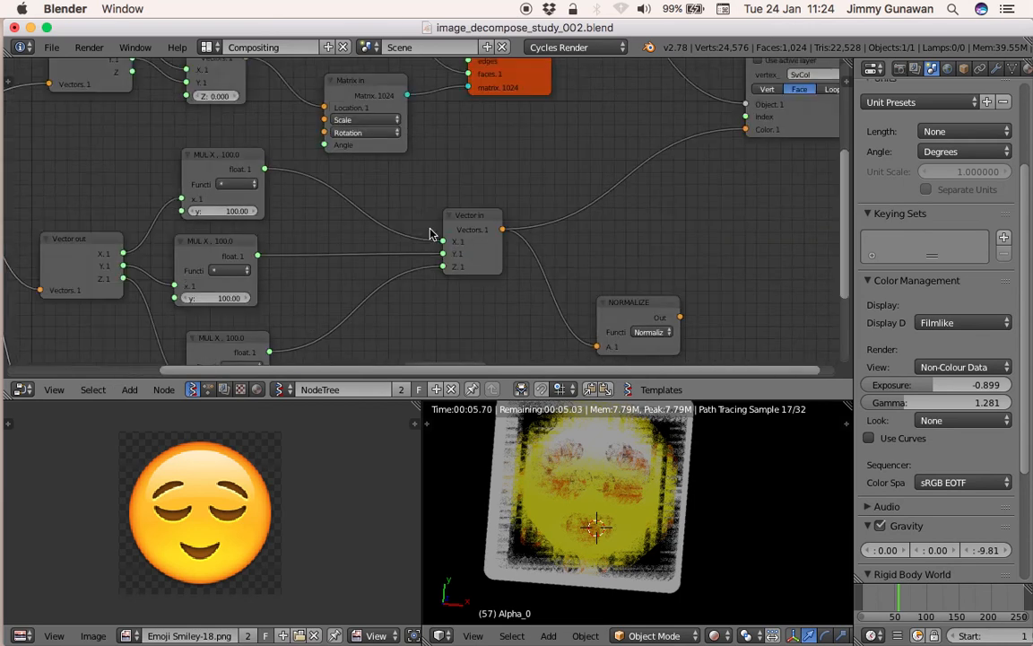
middle_drag(405, 158, 468, 258)
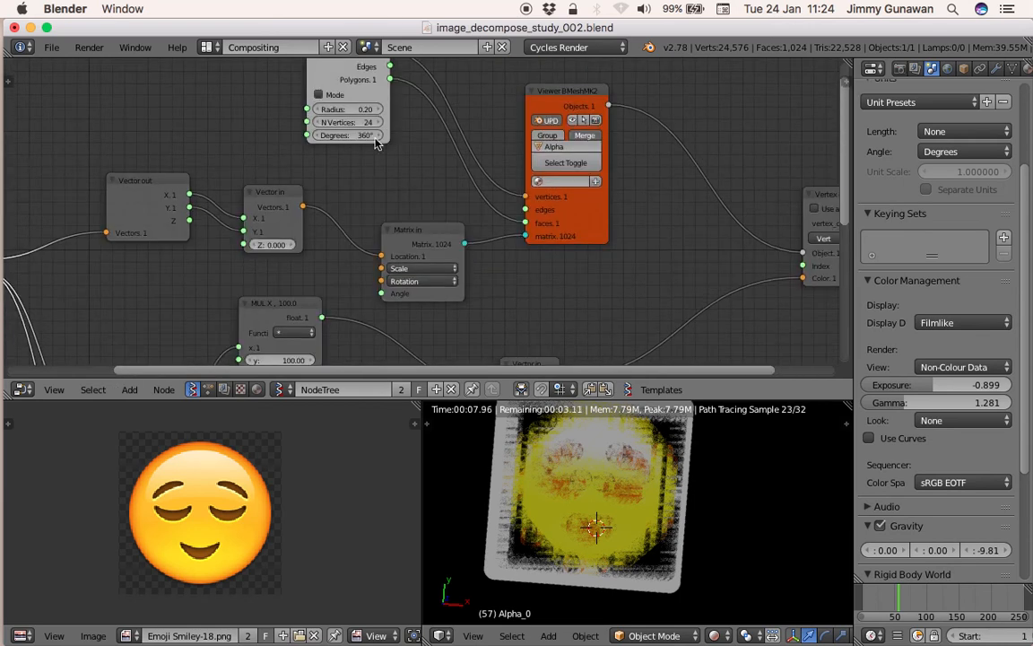
drag(892, 385, 946, 403)
key(Escape)
middle_drag(435, 195, 474, 250)
click(395, 162)
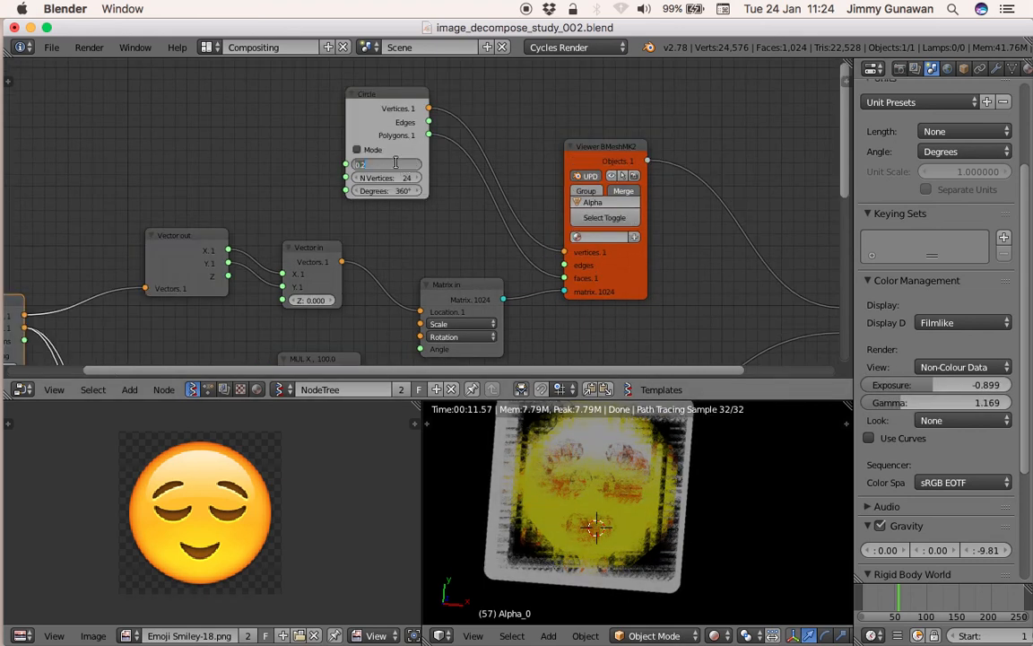
key(Return)
Step: View the smaller circles up close and save the file over the existing one
scroll(634, 513, up, 5)
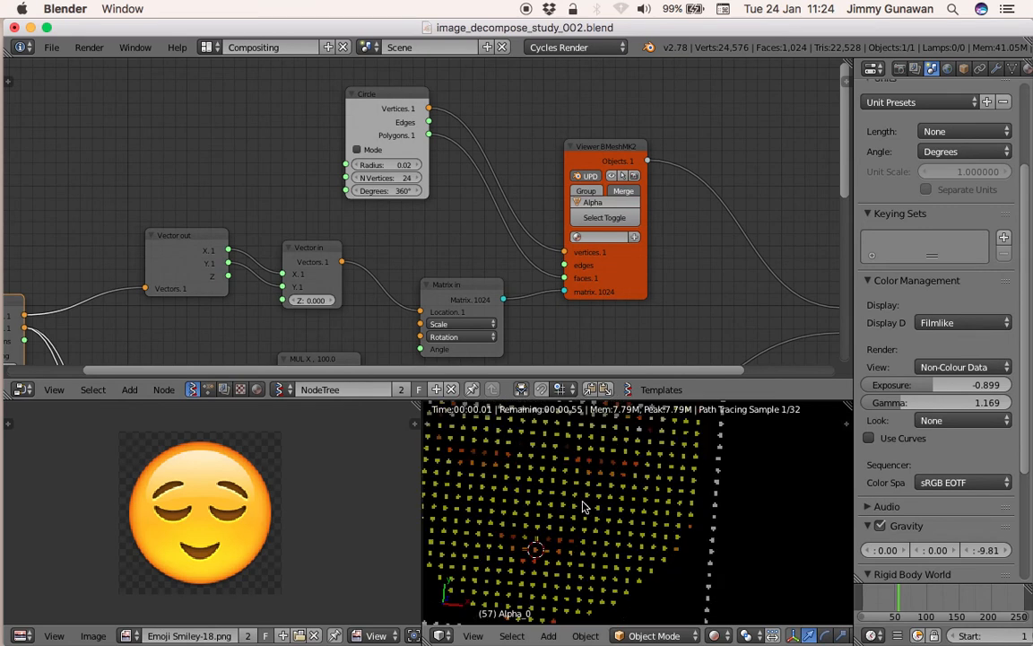
middle_drag(633, 513, 556, 548)
key(super+s)
click(556, 549)
Step: Move the Vector in node that feeds the vertex colours closer to the three MUL X nodes
scroll(506, 216, down, 1)
scroll(503, 213, down, 2)
drag(476, 207, 492, 195)
scroll(491, 255, up, 1)
middle_drag(491, 256, 676, 204)
drag(635, 274, 563, 275)
middle_drag(563, 275, 505, 234)
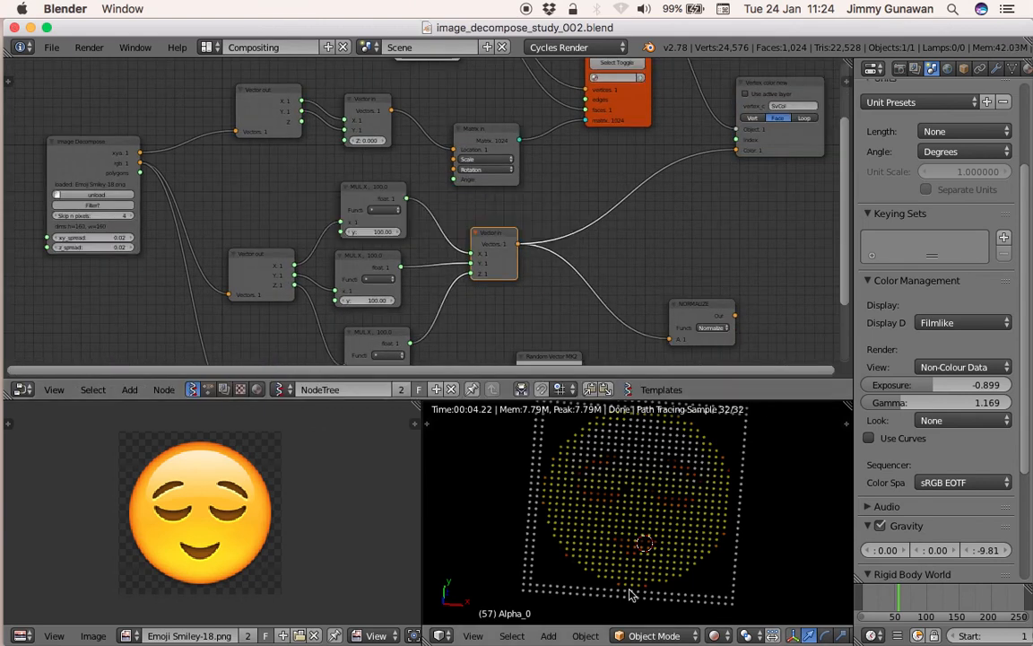
Step: Switch the 3D view to Solid shading and view the circle grid at an angle
click(663, 635)
click(672, 617)
scroll(653, 547, down, 3)
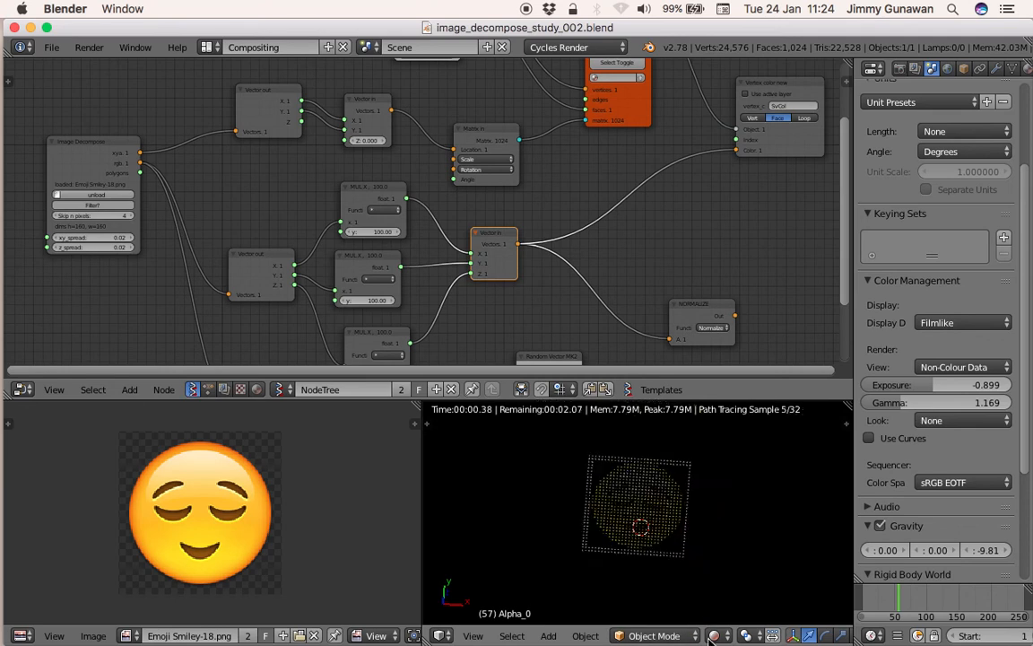
click(715, 635)
click(728, 587)
middle_drag(659, 528, 511, 481)
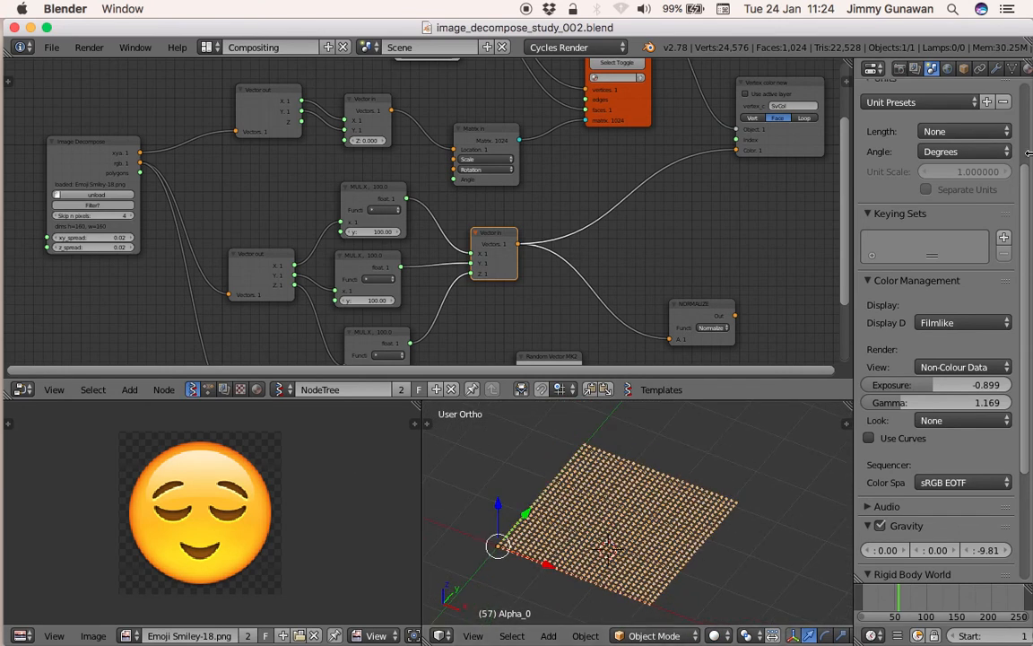
Step: Split the Properties editor horizontally and turn the upper part into an Outliner
drag(1027, 62, 1020, 235)
click(874, 68)
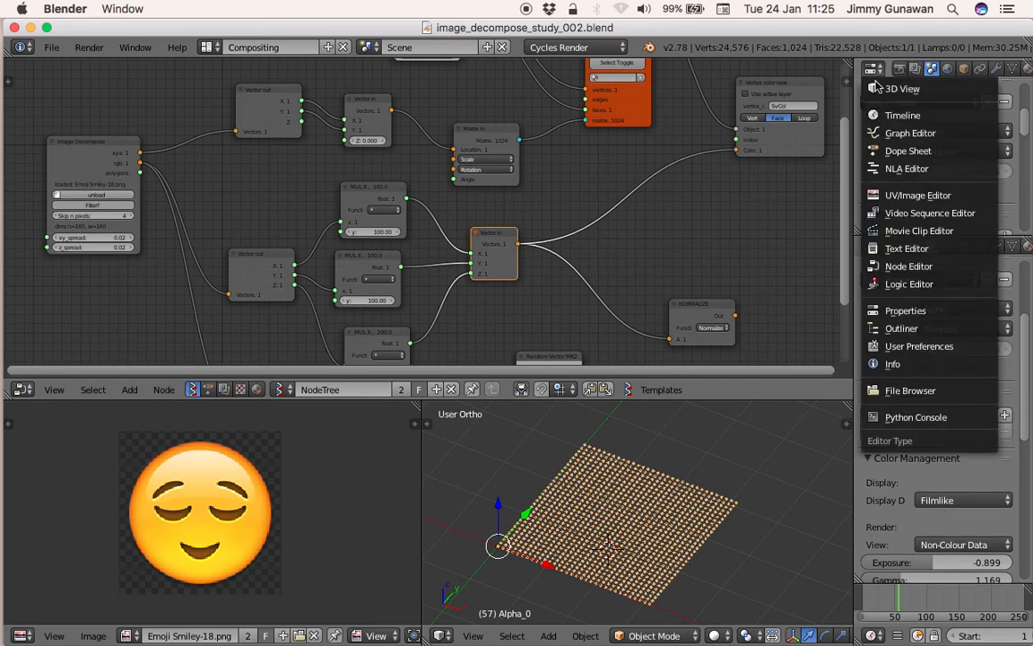
click(915, 329)
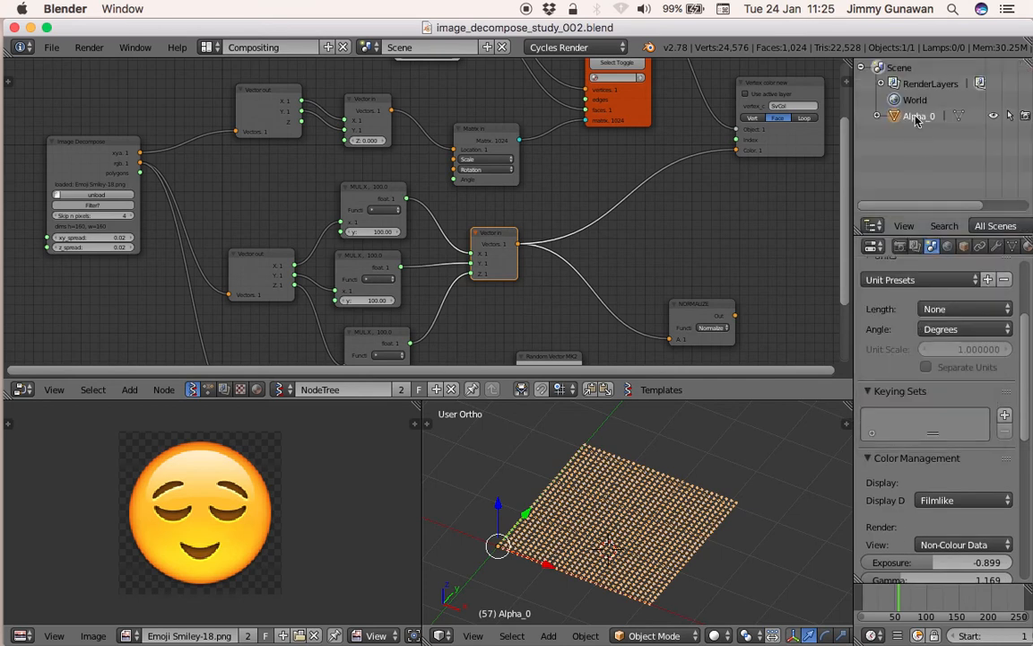
Step: Duplicate the Alpha_0 circle grid and move the copy diagonally away from the original
scroll(631, 543, down, 2)
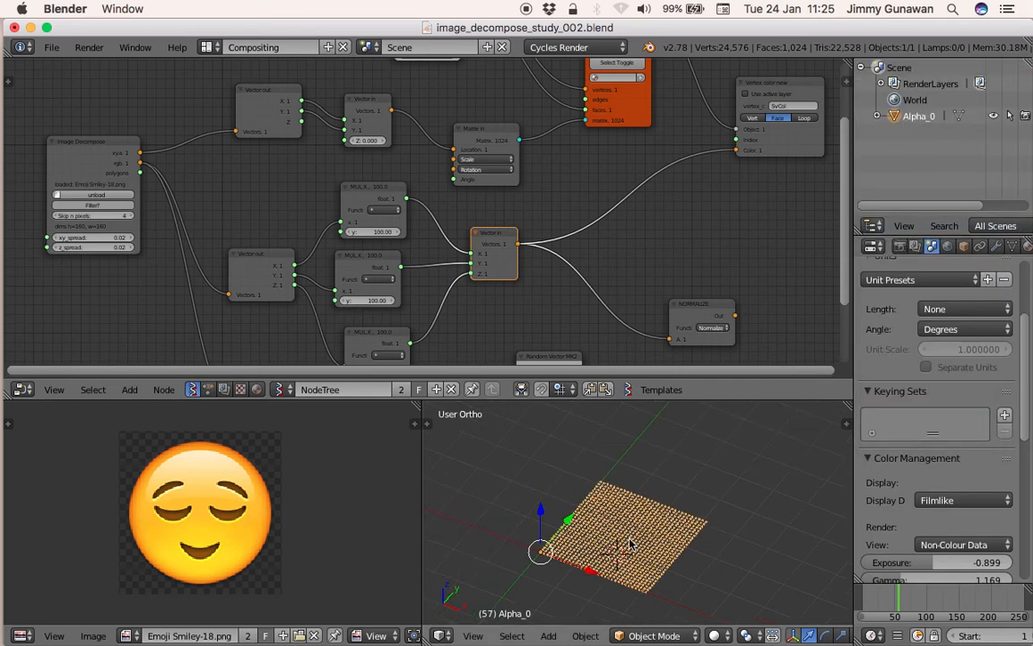
key(shift+d)
click(703, 481)
shift+middle_drag(692, 479, 693, 538)
key(g)
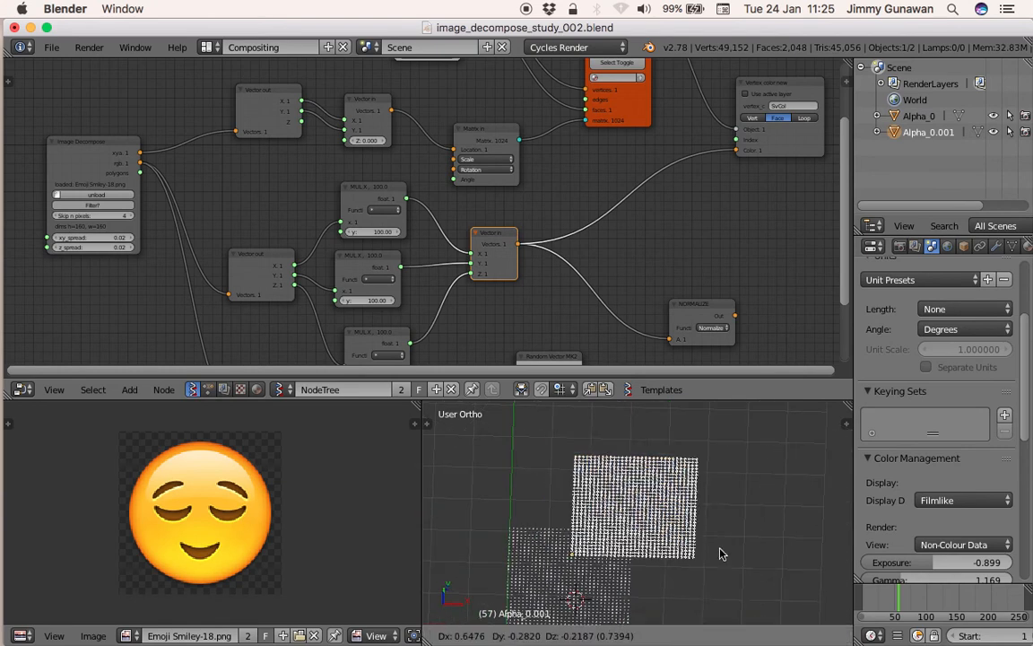
click(745, 587)
mouse_move(664, 581)
shift+middle_down()
mouse_move(671, 531)
mouse_move(626, 549)
shift+middle_up()
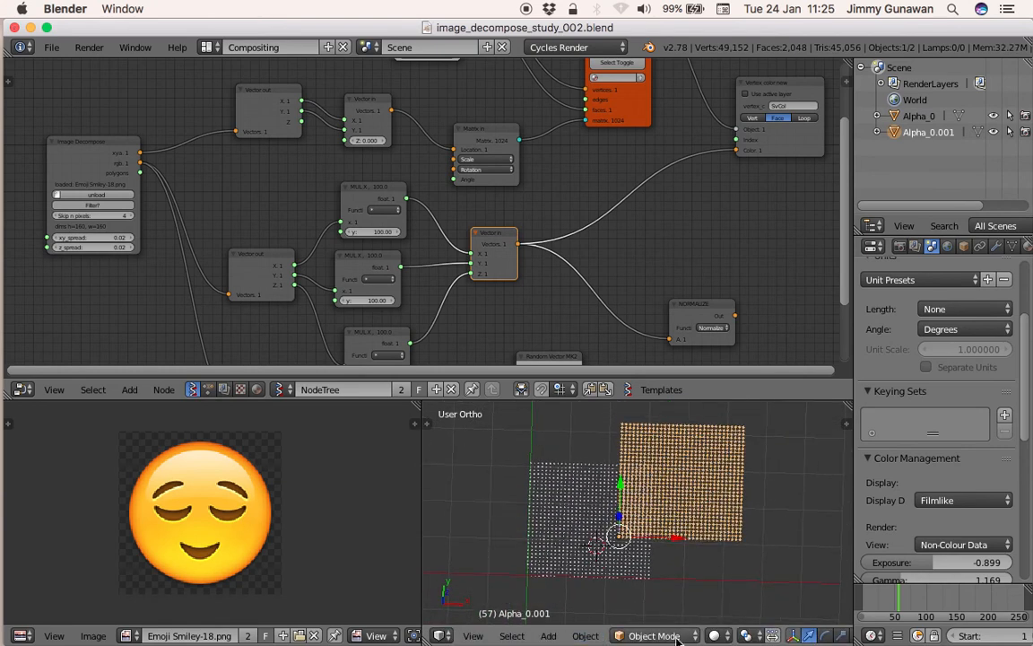
Step: Preview both grids in Rendered shading, return to Solid shading and save the file
click(716, 634)
click(740, 530)
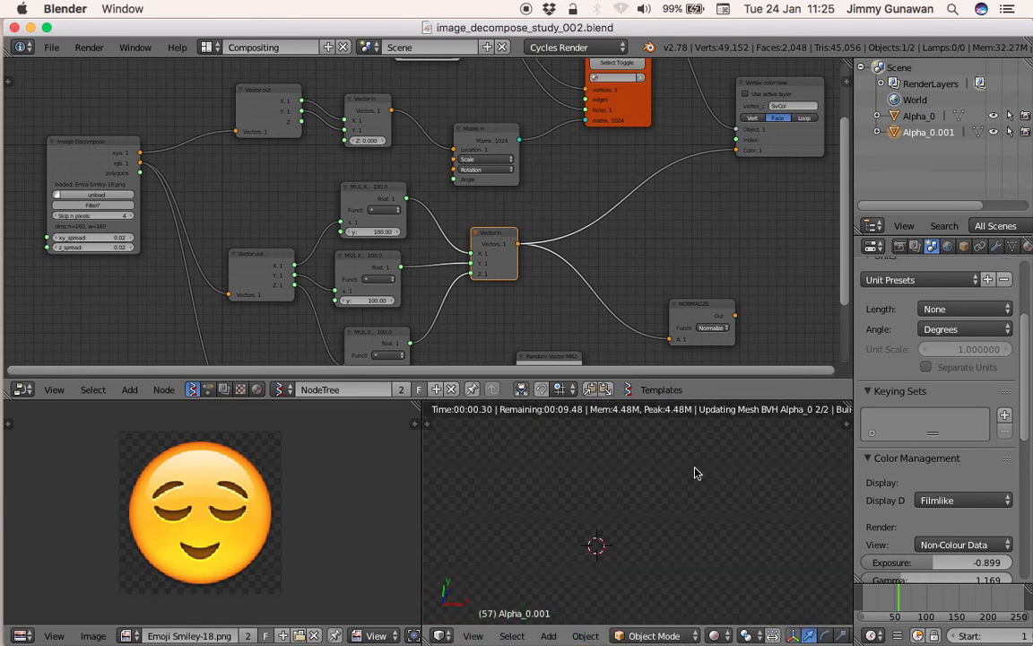
key(shift+z)
key(ctrl+s)
key(Return)
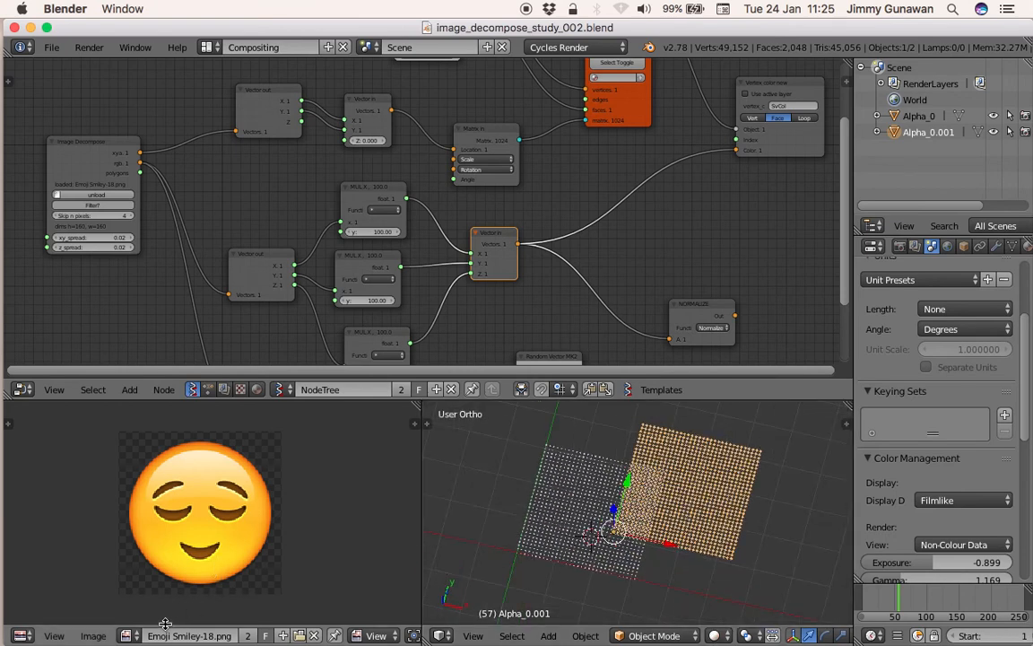
Step: Unload Emoji Smiley-18.png from the Image Decompose node
middle_drag(136, 307, 190, 288)
scroll(190, 288, up, 3)
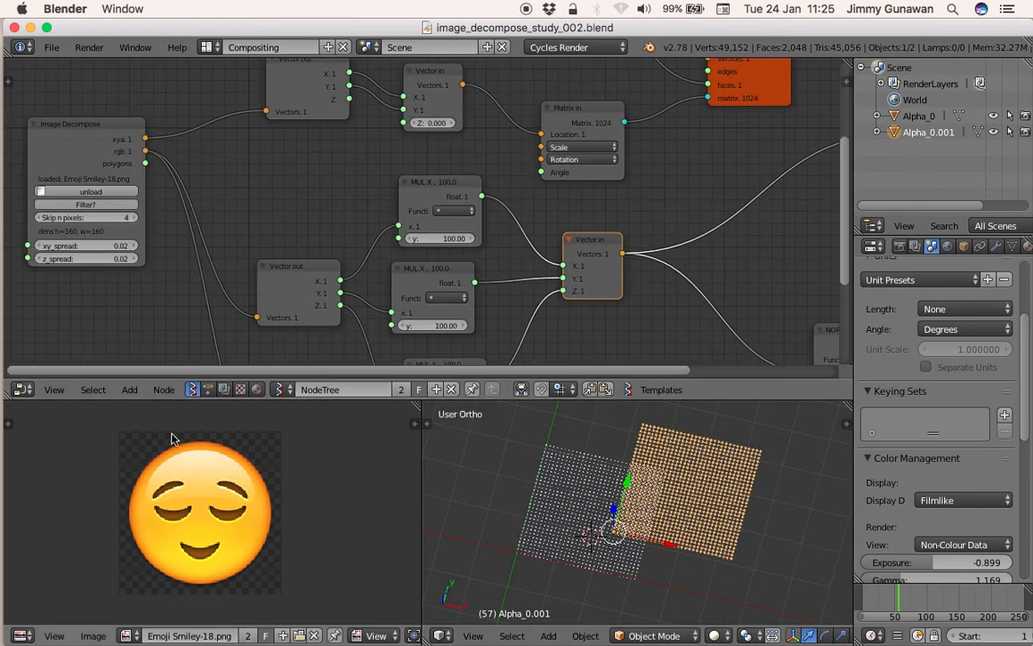
click(90, 191)
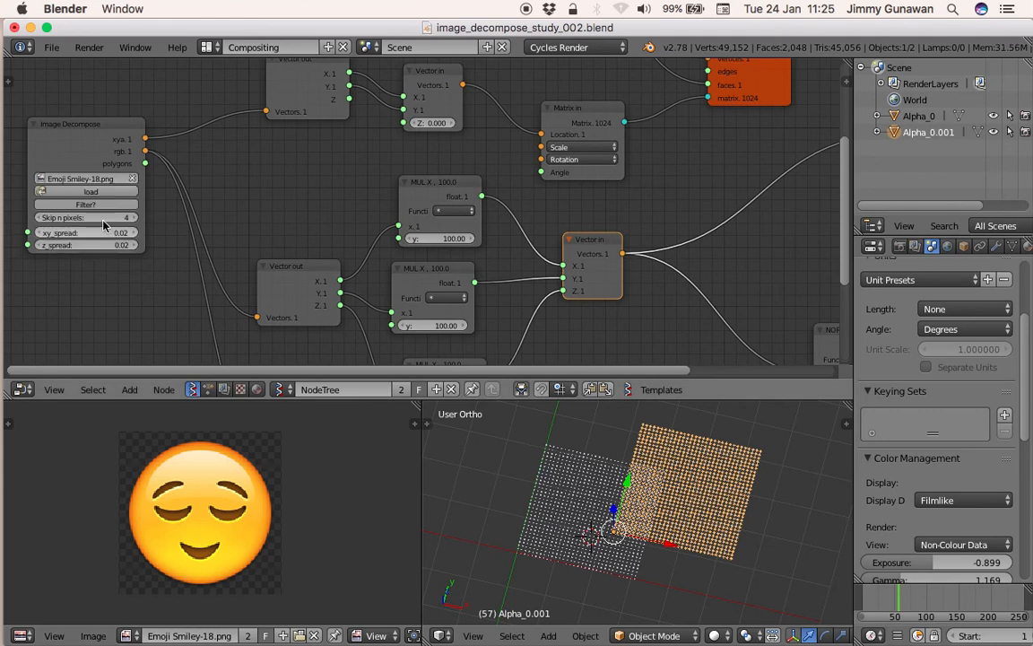
click(98, 192)
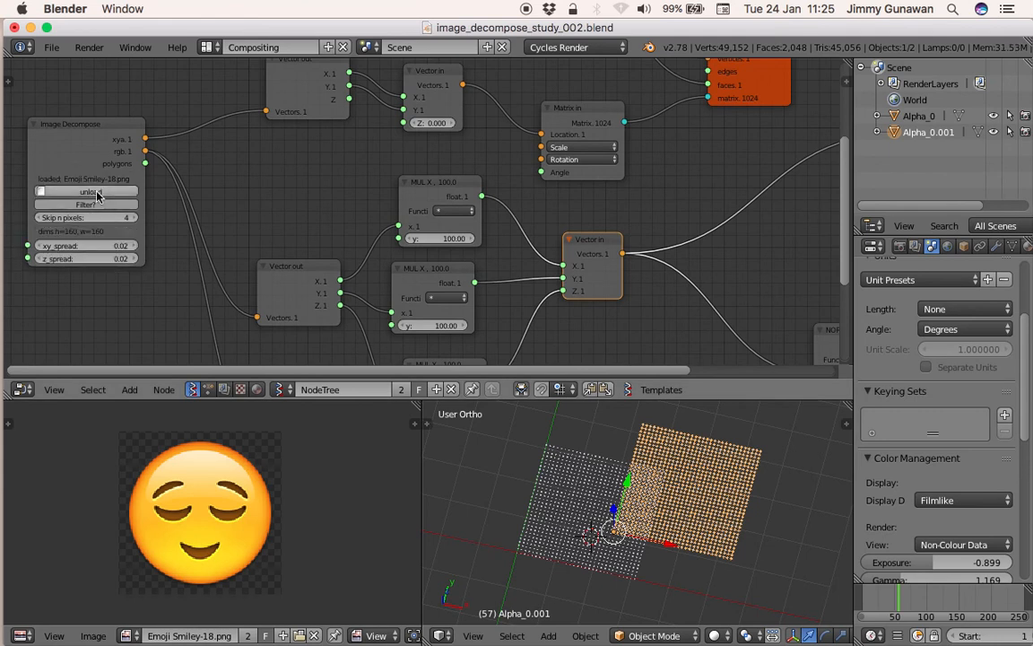
click(89, 192)
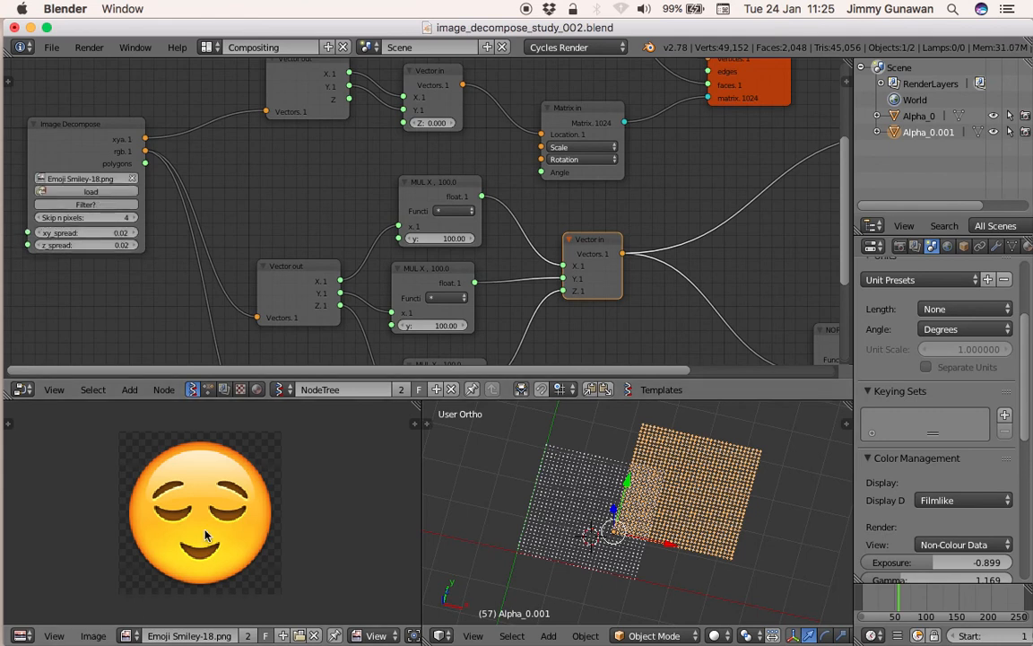
Step: Browse the emoji folder as thumbnails and open Emoji Smiley-06.png in the image editor
click(82, 638)
click(165, 602)
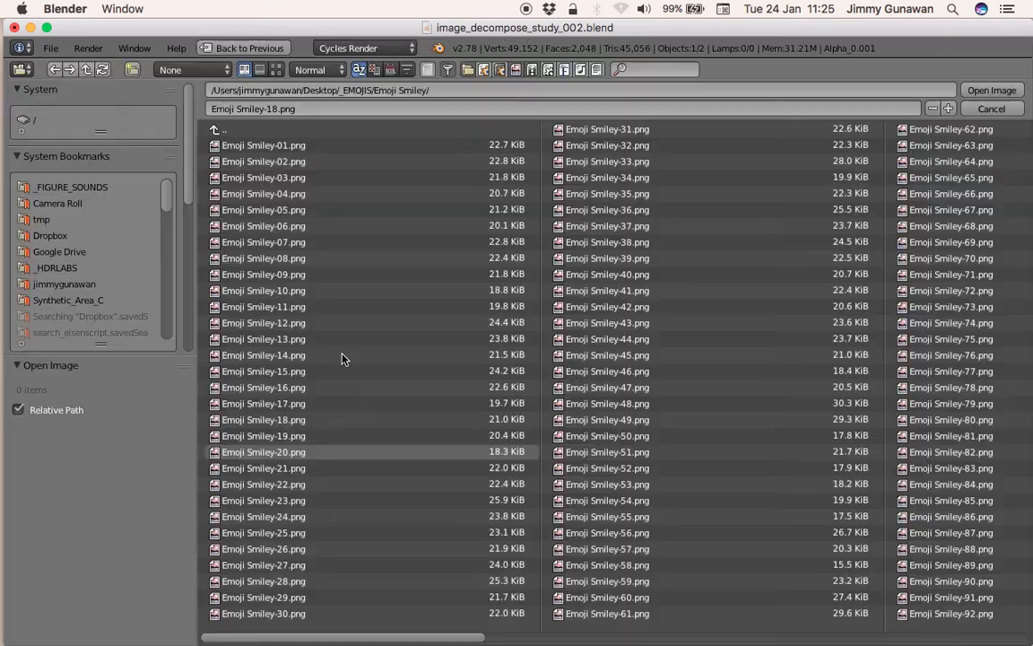
click(276, 69)
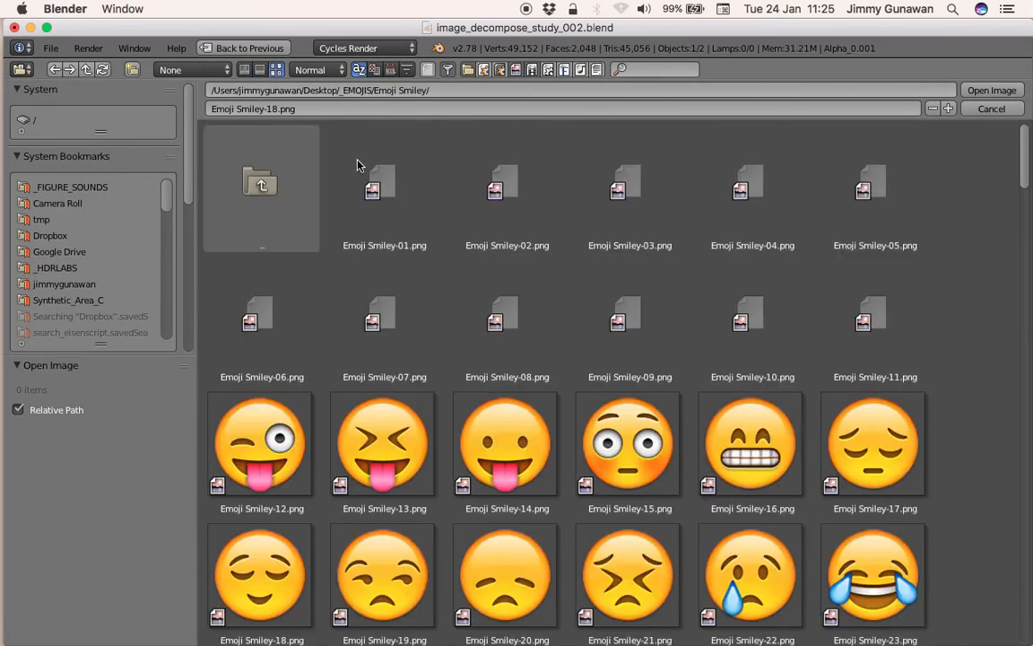
scroll(422, 260, down, 3)
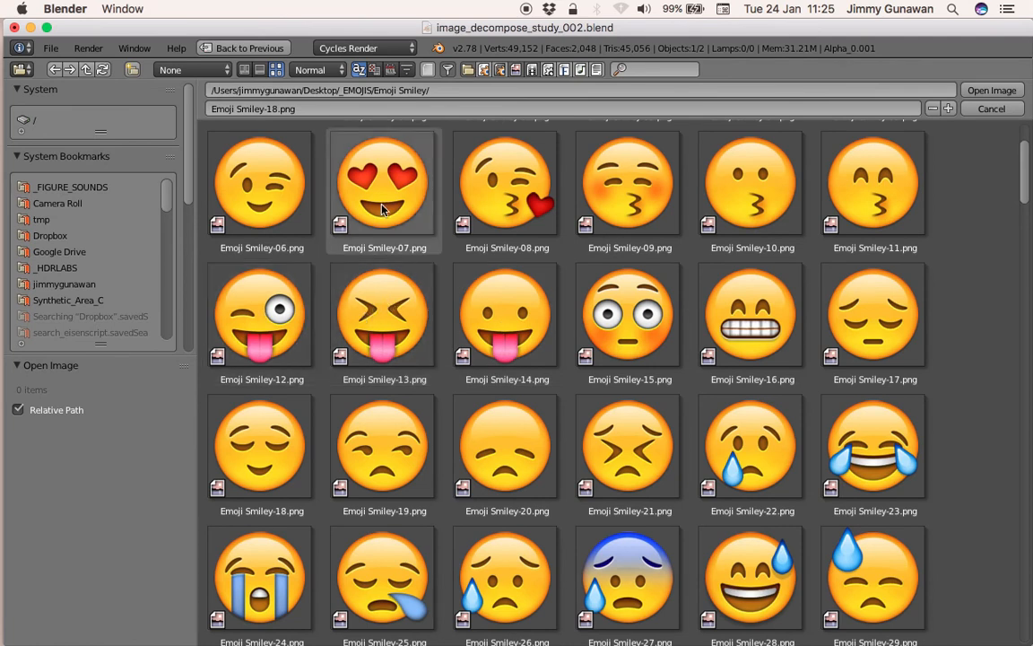
double_click(283, 212)
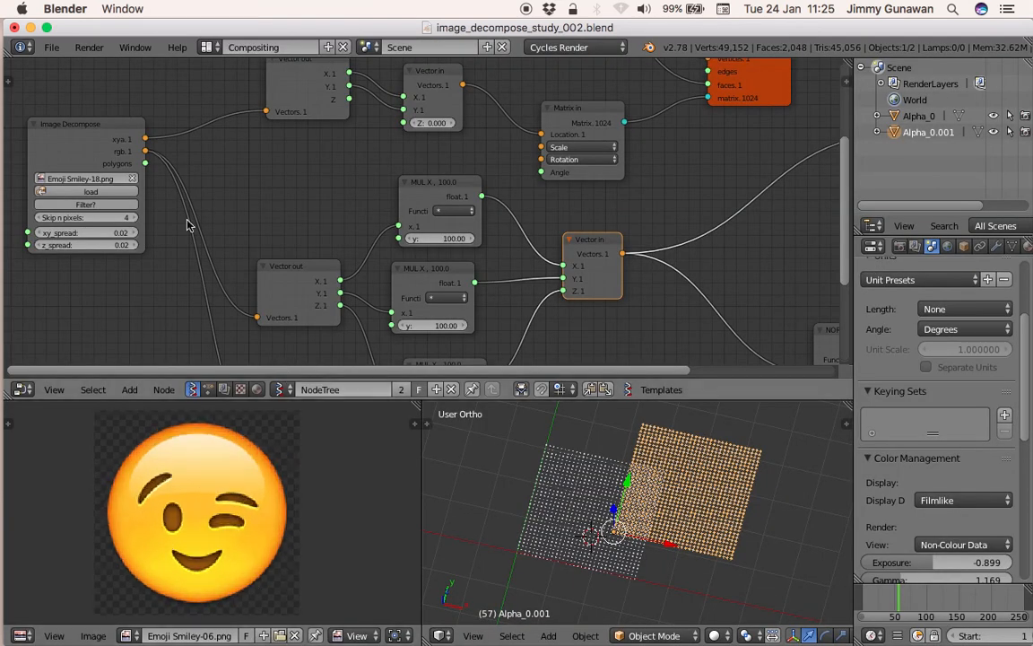
Step: Choose Emoji Smiley-06.png in the Image Decompose node and load it
scroll(291, 195, up, 2)
scroll(292, 195, left, 1)
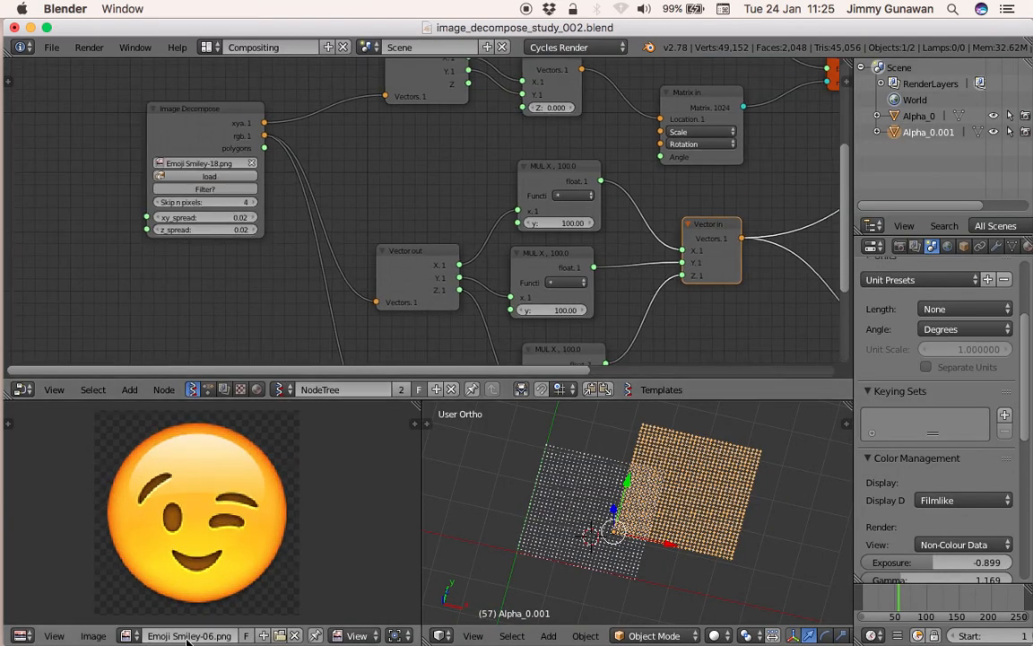
click(161, 163)
click(189, 180)
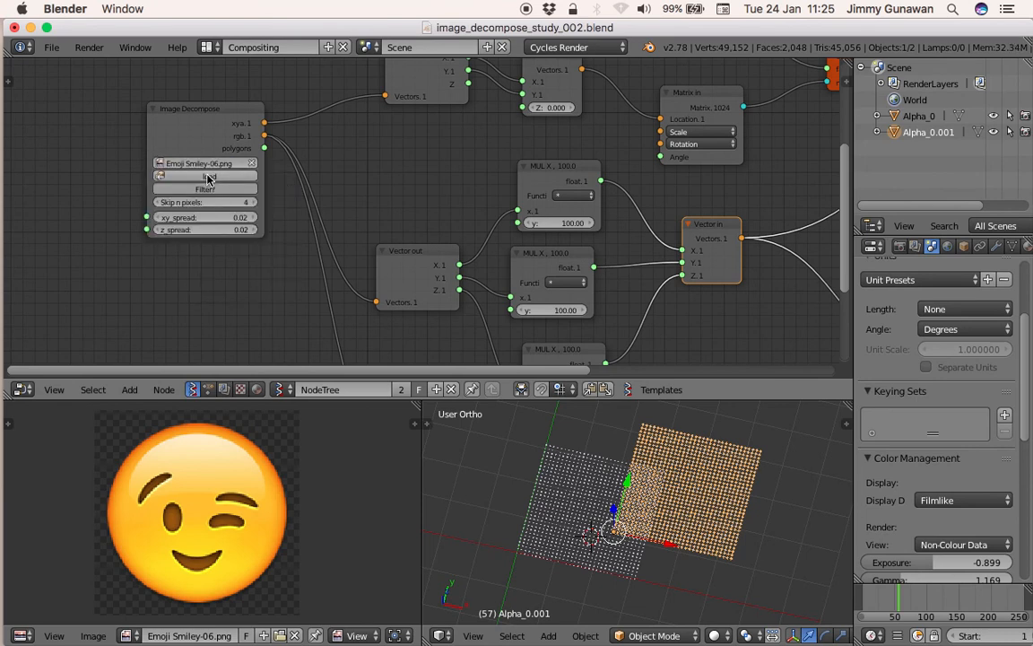
click(208, 196)
scroll(299, 326, right, 5)
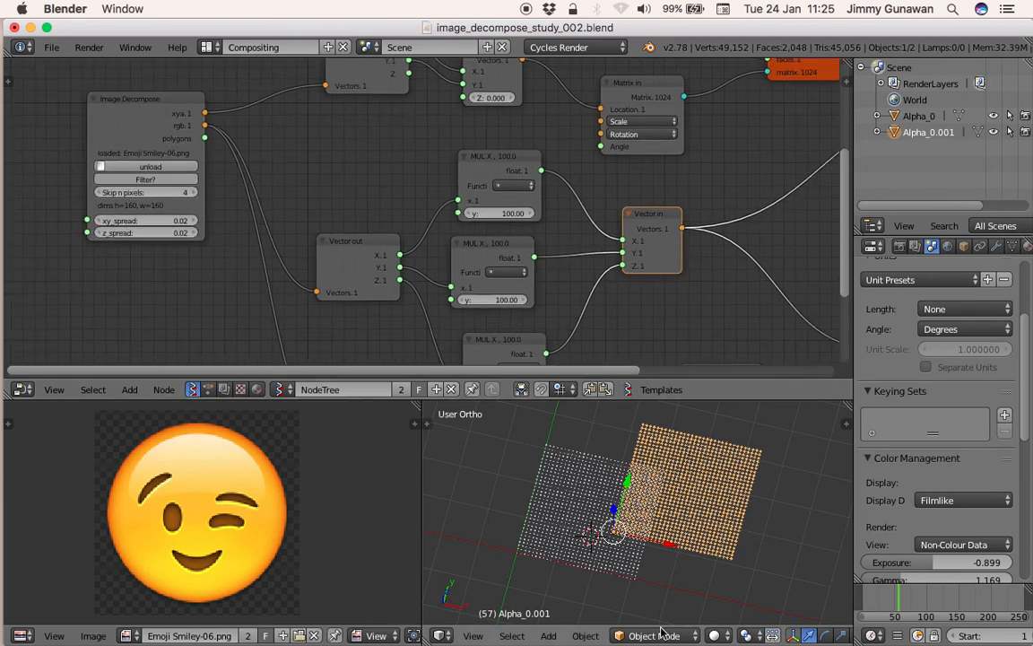
Step: Check the overlapping grids in Rendered shading and switch back to Solid shading
click(716, 635)
click(742, 528)
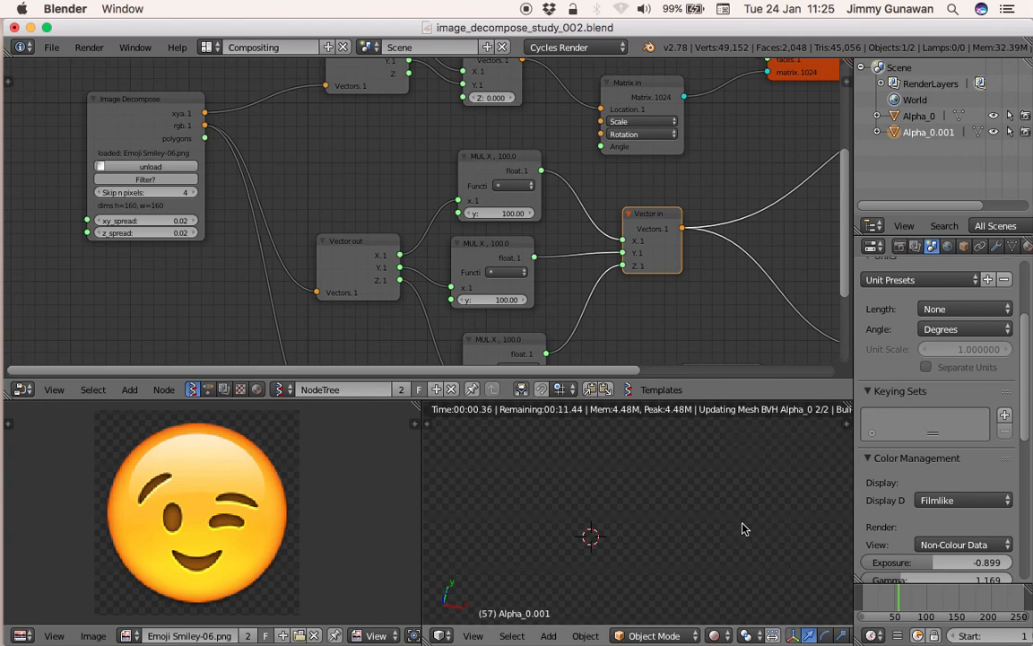
click(713, 635)
click(733, 581)
Step: Move the duplicate Alpha_0.001 clear of the original grid, preview both in Rendered shading and return to Solid
key(g)
click(751, 545)
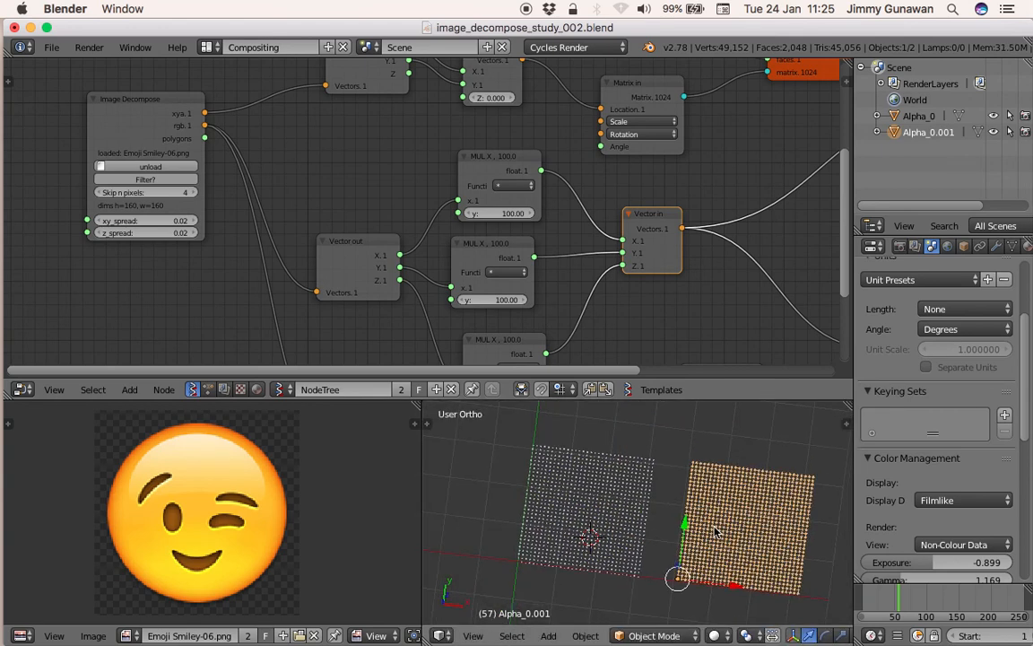
click(714, 635)
click(729, 527)
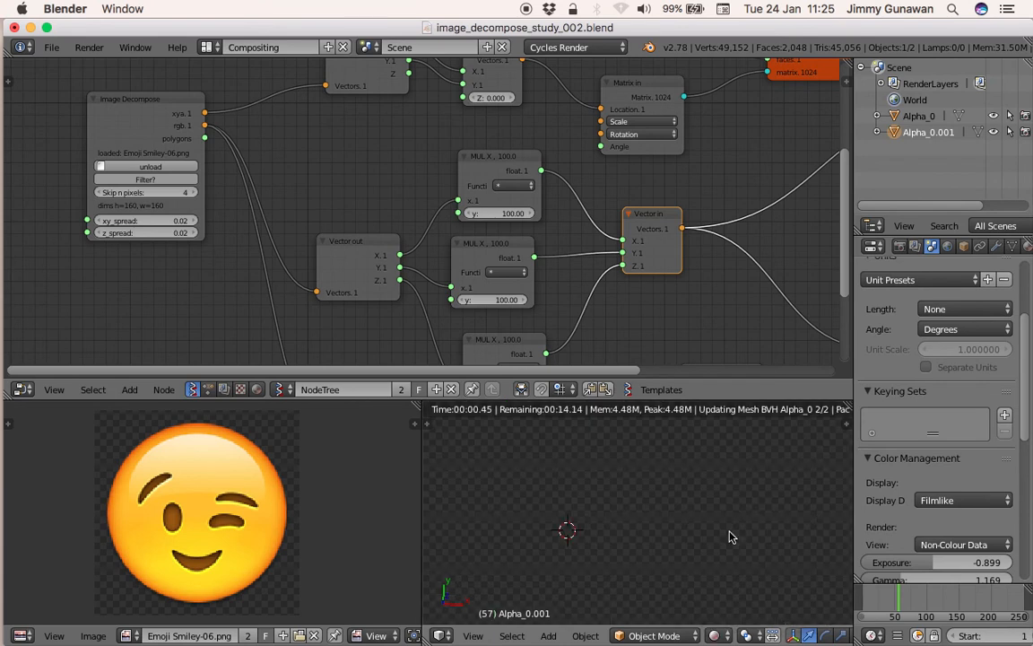
click(715, 639)
click(733, 581)
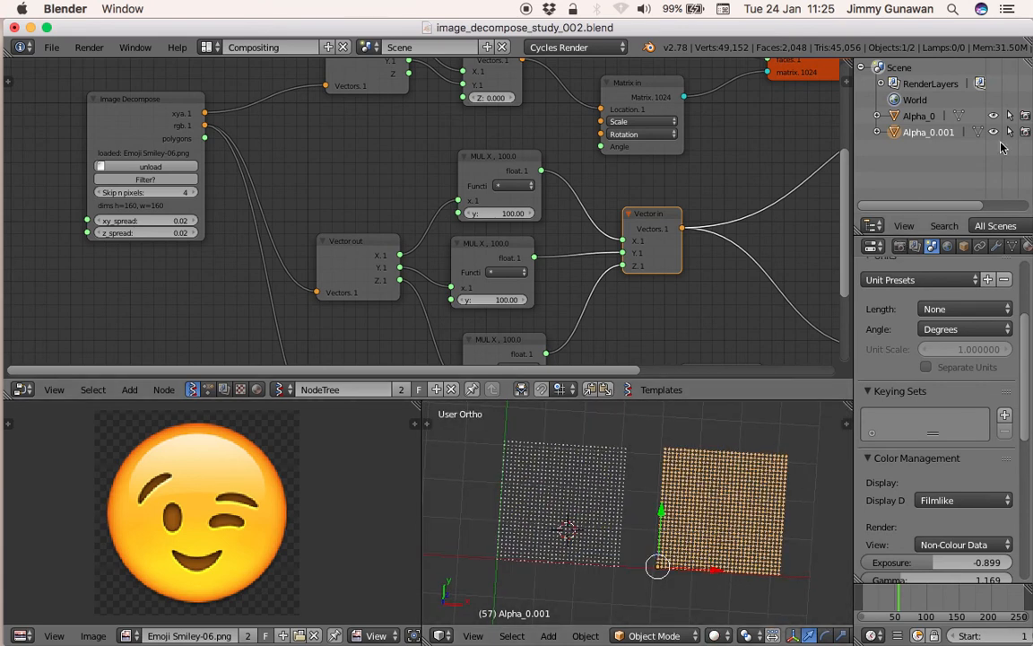
Step: Examine the duplicate's vertex colour layer in its mesh data and the Vertex color new node's settings
click(1009, 248)
scroll(951, 489, down, 4)
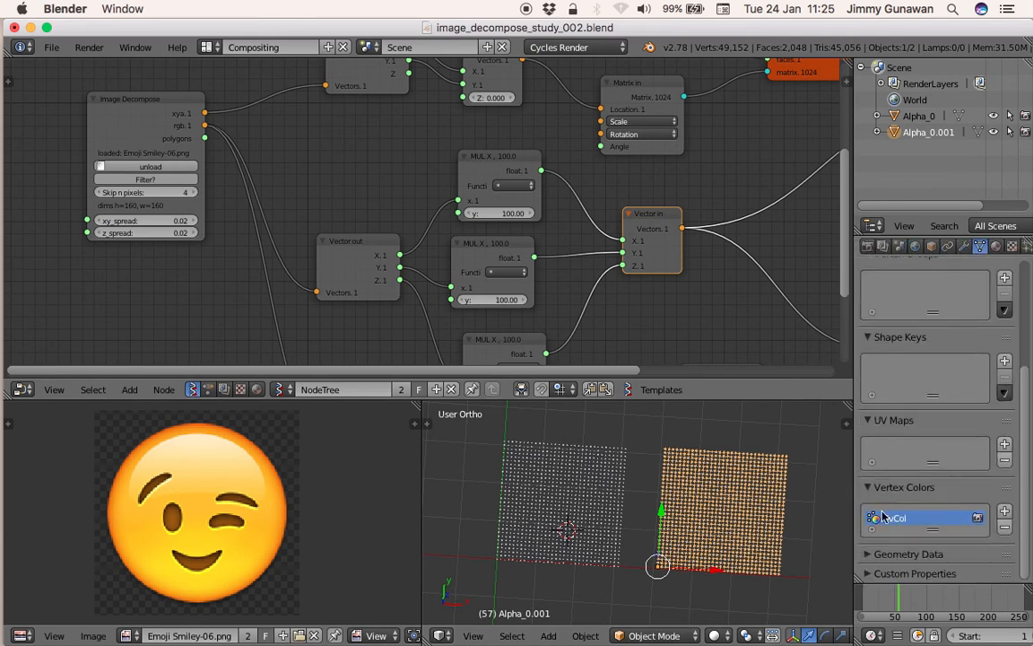
middle_drag(650, 233, 449, 223)
scroll(484, 193, down, 3)
middle_drag(540, 135, 449, 239)
scroll(572, 287, up, 2)
scroll(573, 287, up, 2)
middle_drag(636, 490, 690, 508)
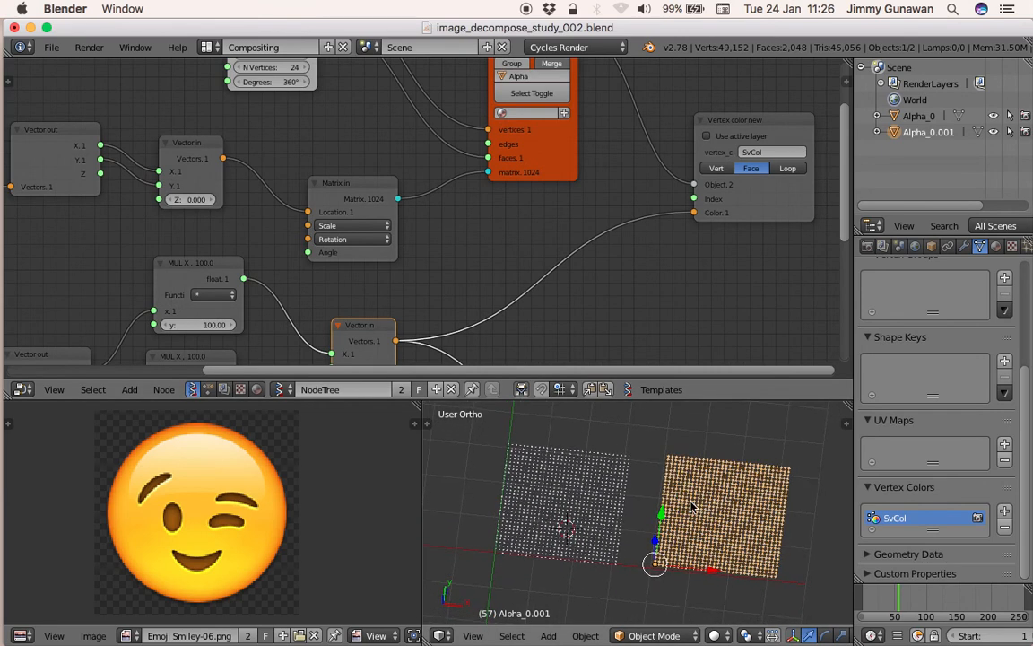
Step: Preview both emoji grids in Rendered shading and return the 3D view to Solid
click(714, 636)
click(683, 523)
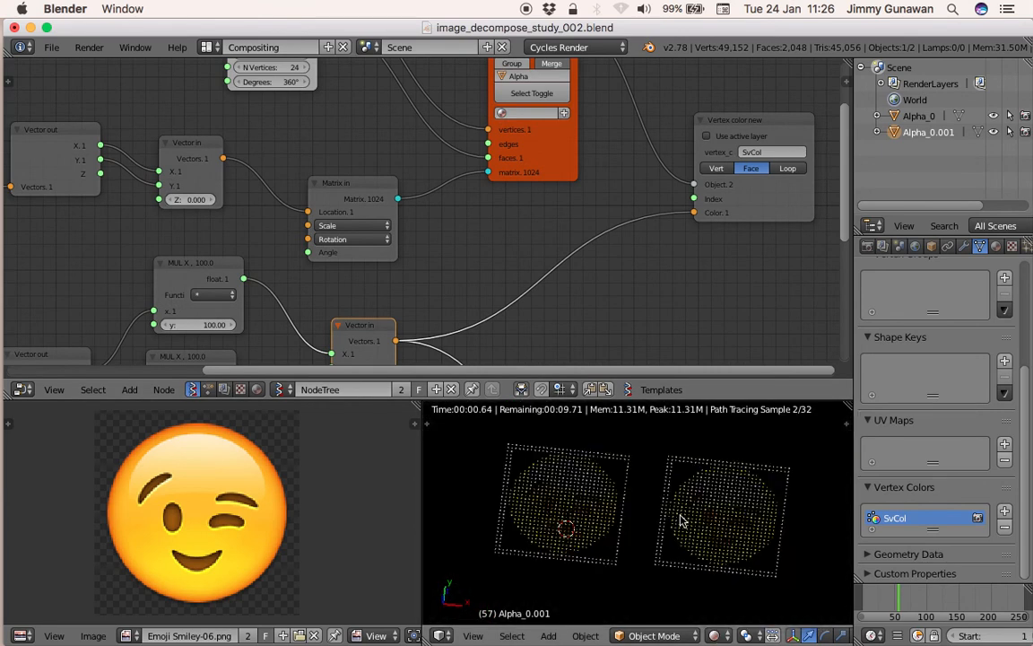
middle_drag(689, 522, 695, 538)
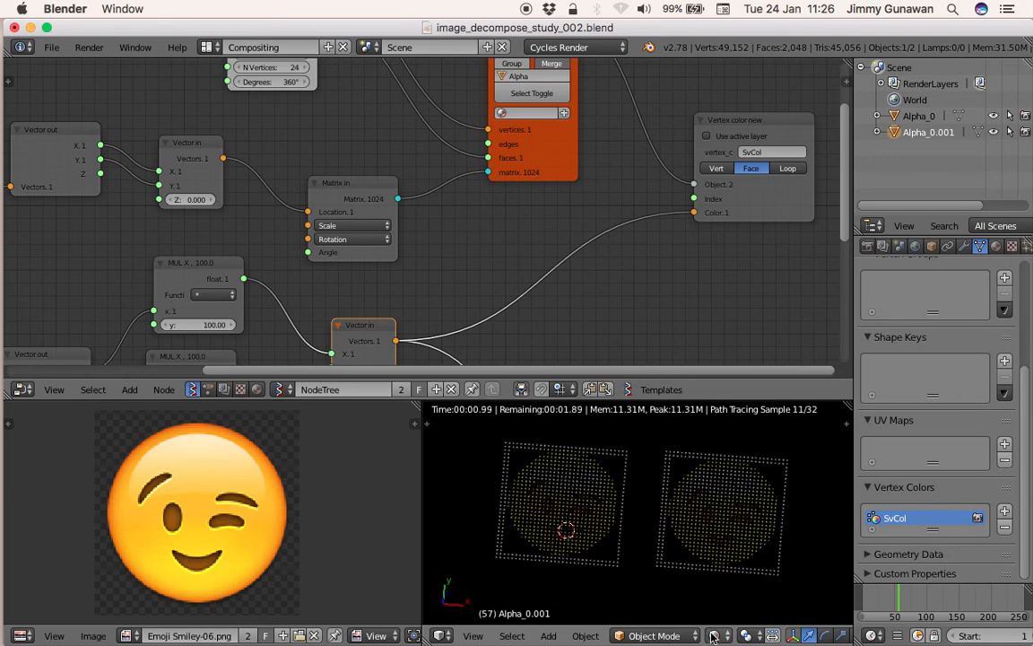
click(715, 635)
click(730, 581)
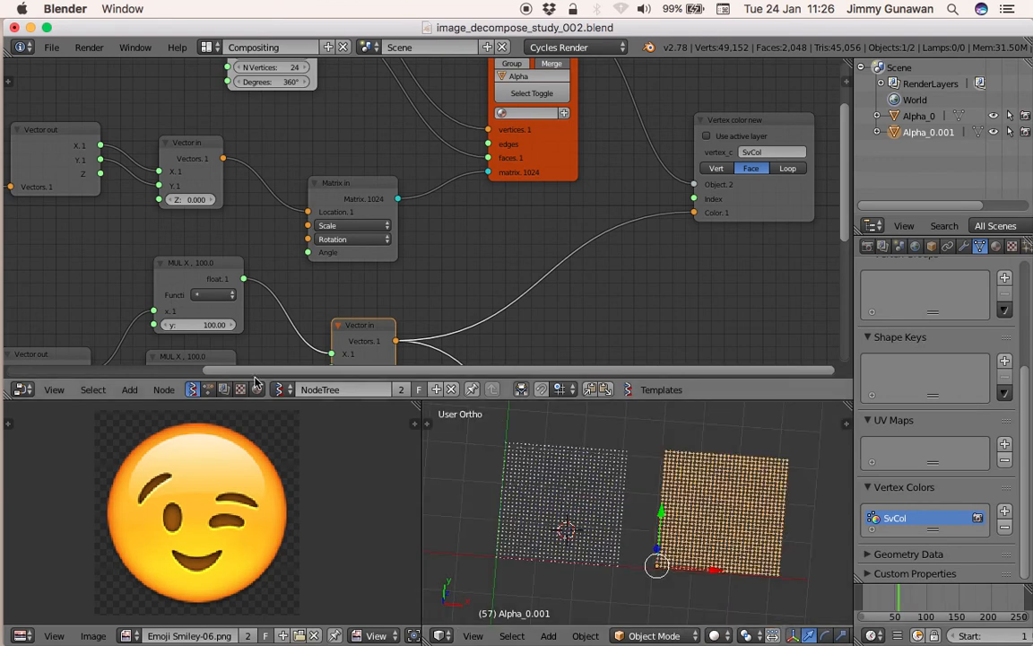
Step: Enlarge the 3D view and image editor by shrinking the node editor, and compare the two grids by selecting each in turn
middle_drag(627, 458, 687, 401)
drag(689, 401, 689, 275)
right_click(615, 478)
right_click(688, 473)
right_click(621, 473)
right_click(712, 470)
right_click(619, 476)
right_click(695, 477)
right_click(619, 476)
right_click(695, 477)
Step: Frame both grids in the enlarged 3D view, inspect their colours in Rendered shading and restore Solid shading
scroll(742, 506, up, 3)
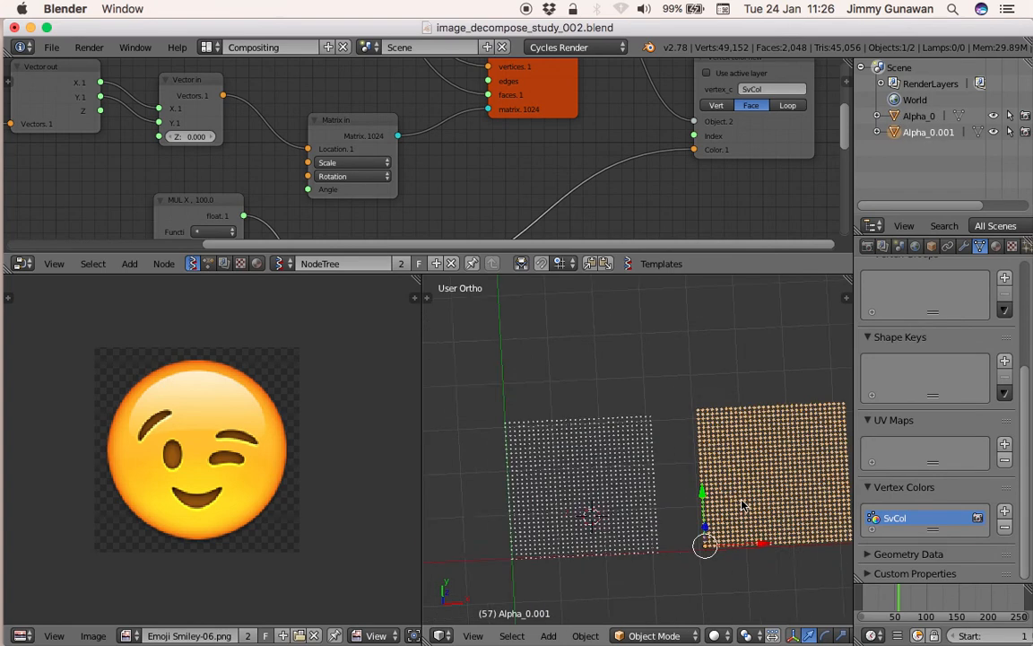
shift+middle_drag(742, 506, 694, 498)
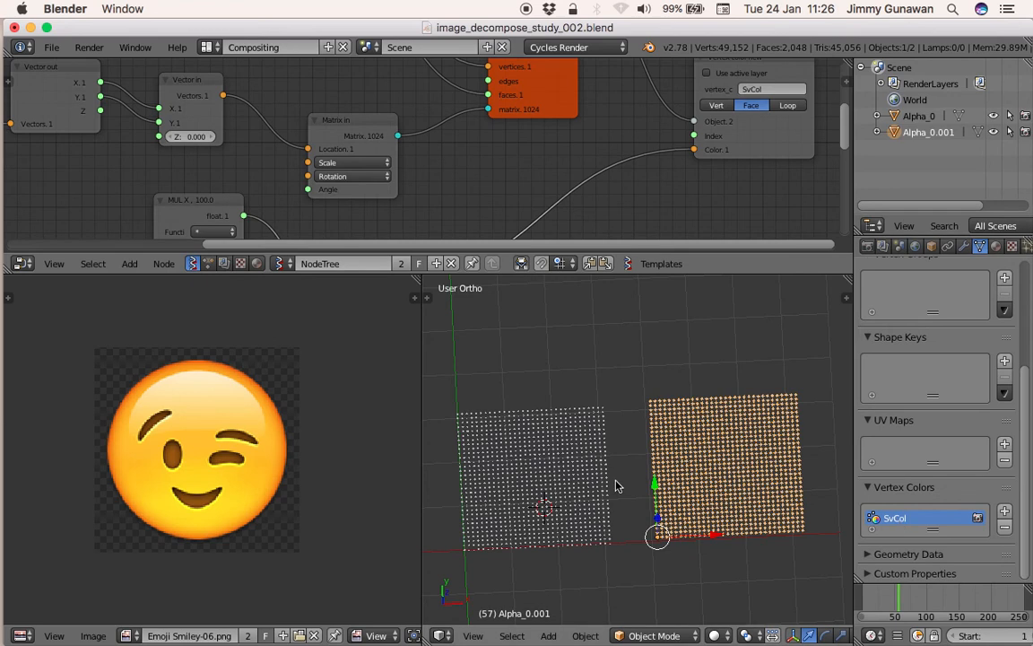
click(713, 635)
click(733, 525)
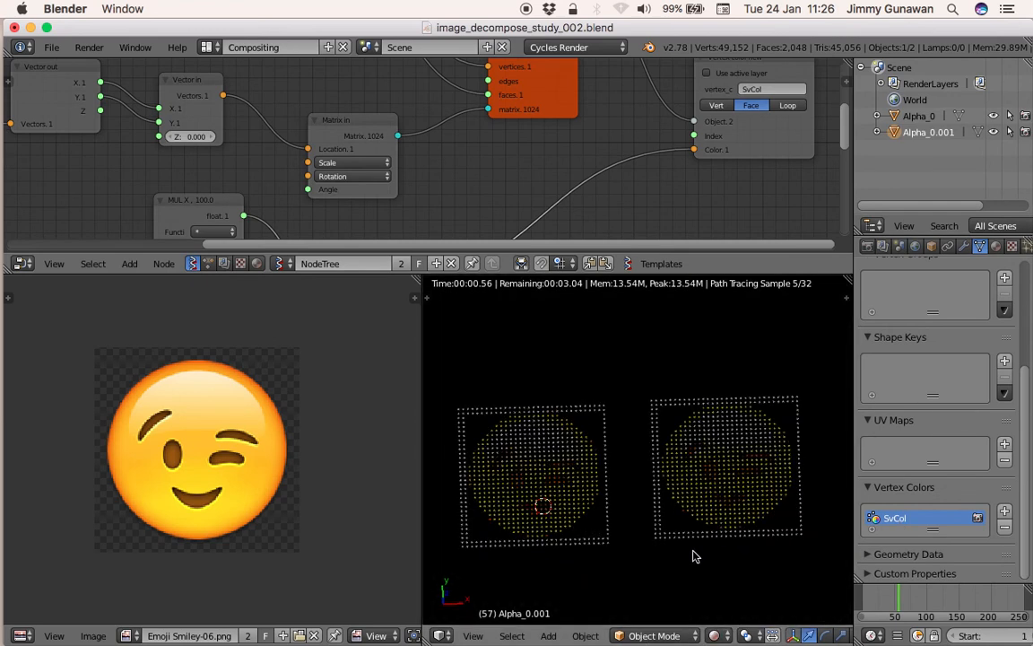
click(714, 635)
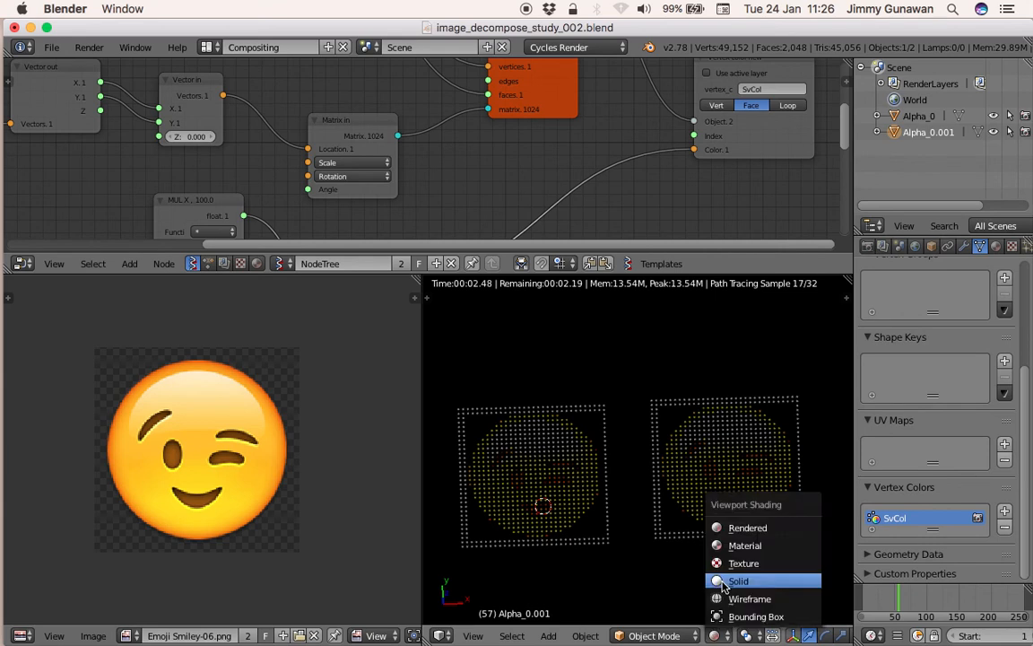
click(733, 577)
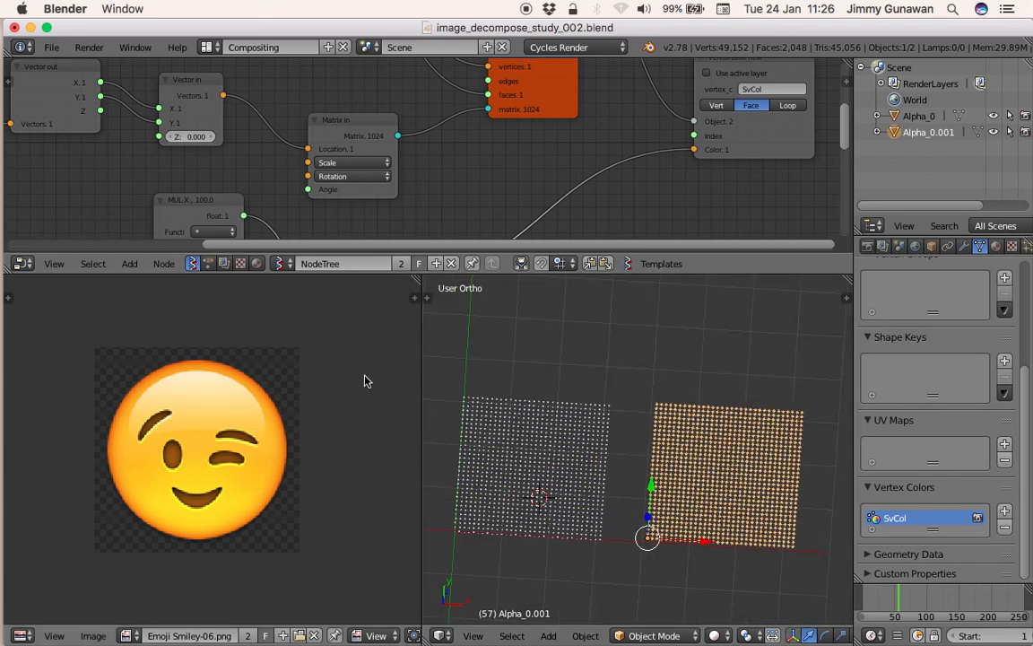
Step: Examine the Vertex color new node and compare the mesh data of Alpha_0 and Alpha_0.001
middle_drag(502, 173, 348, 244)
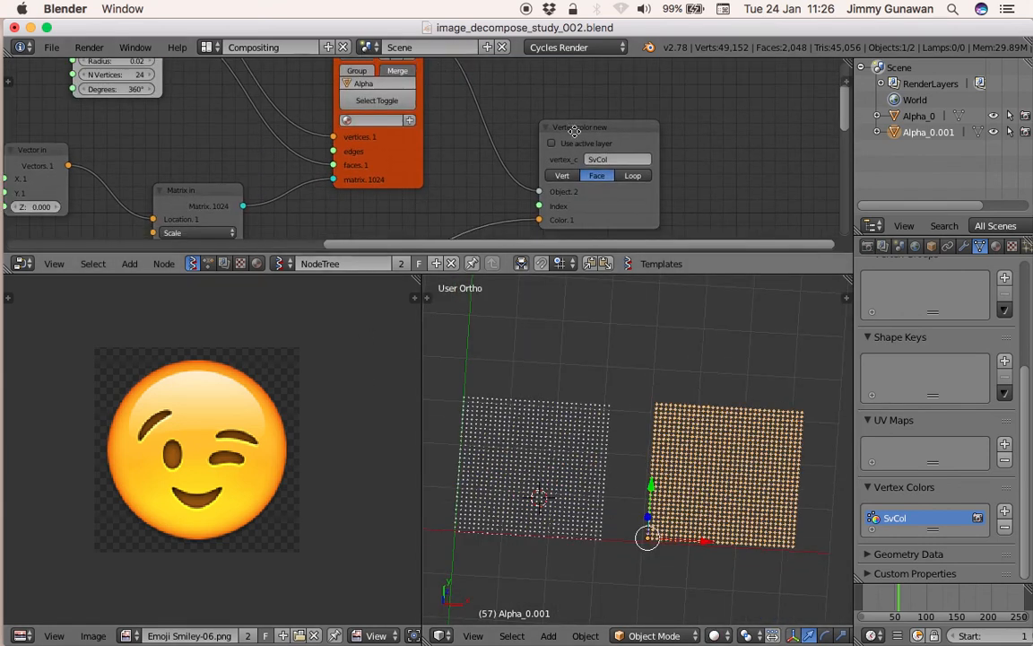
middle_drag(574, 131, 562, 112)
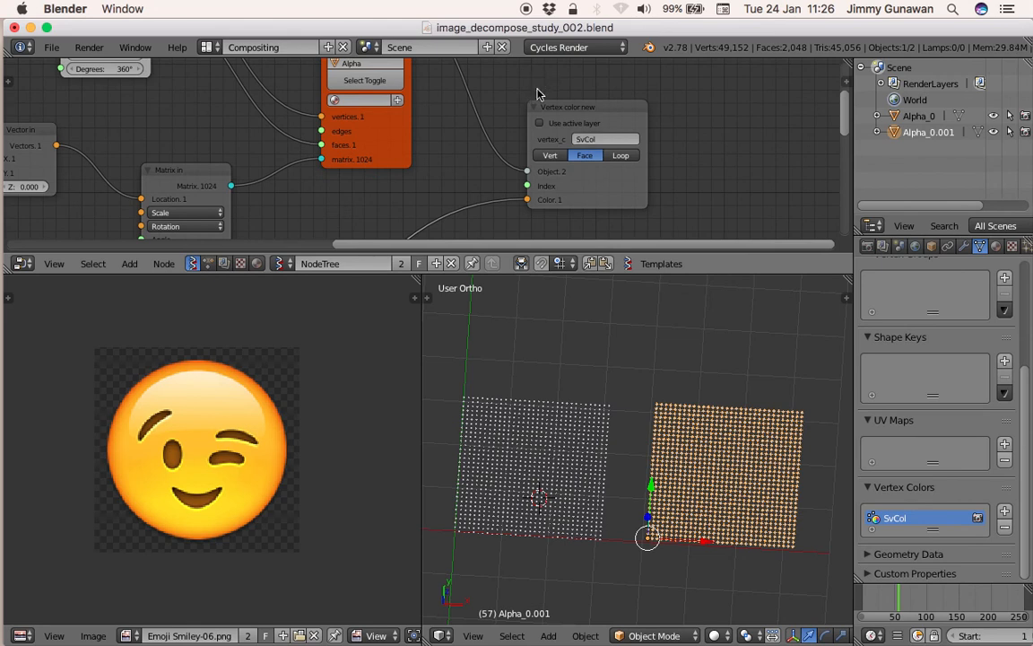
middle_drag(538, 83, 614, 72)
middle_drag(655, 462, 679, 476)
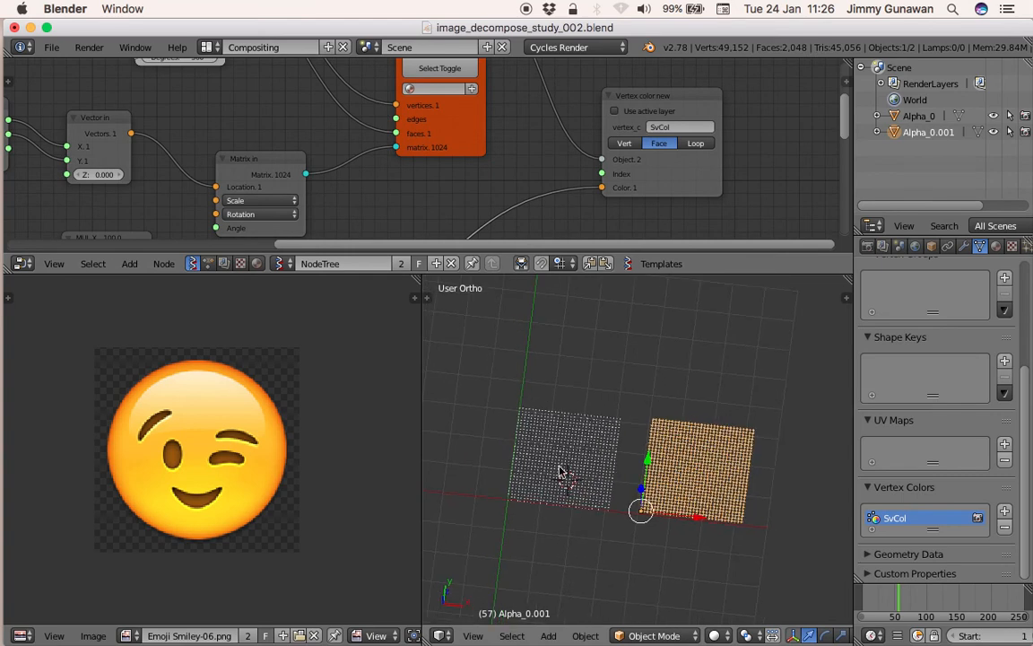
right_click(607, 452)
right_click(658, 455)
scroll(951, 363, up, 5)
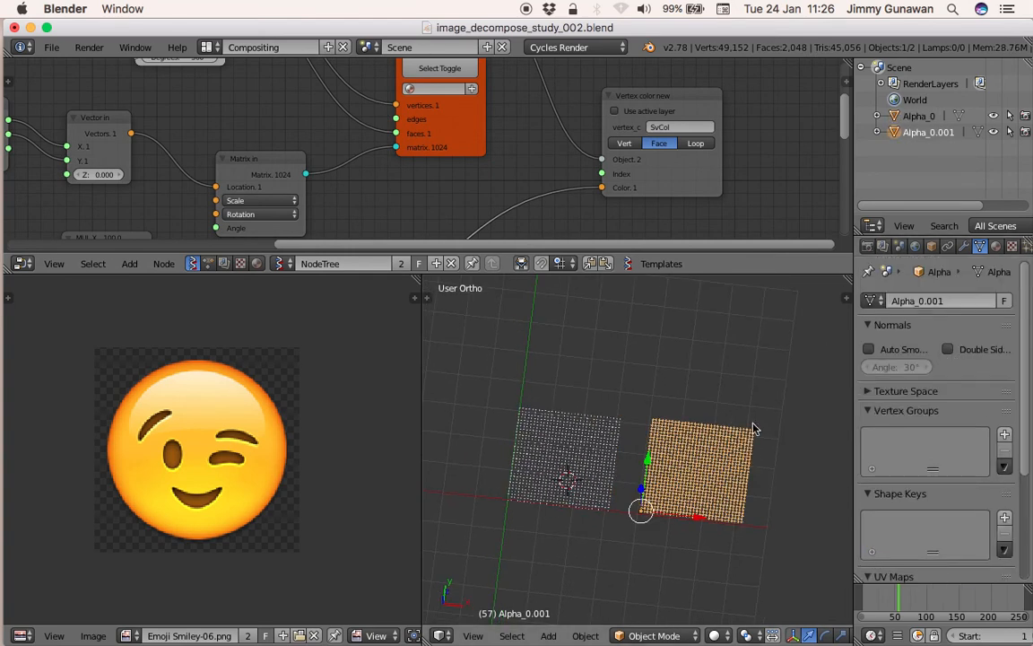
right_click(581, 454)
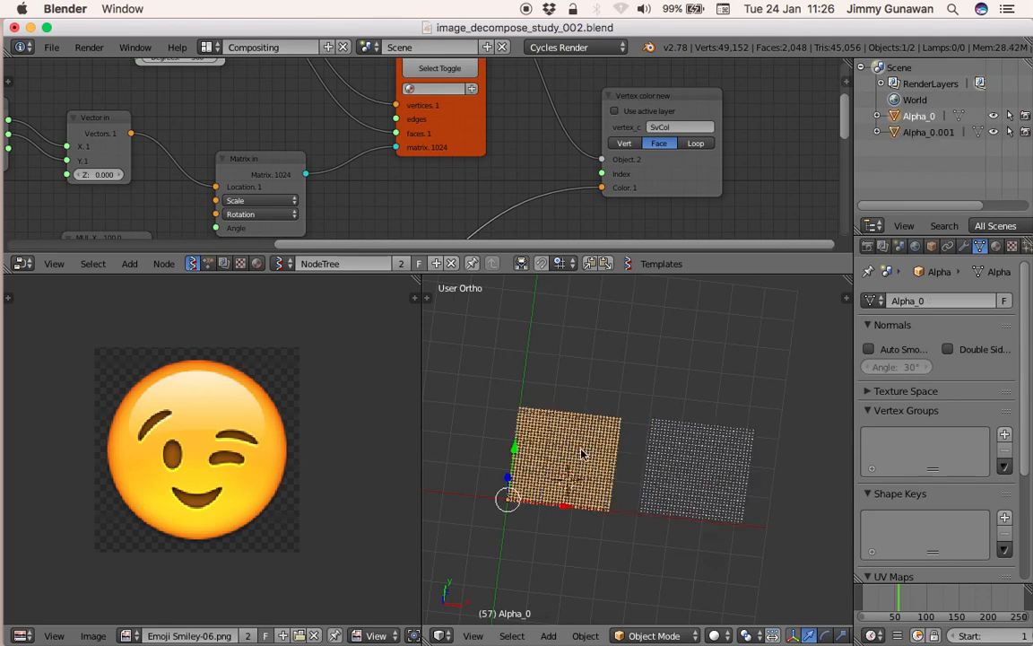
right_click(647, 465)
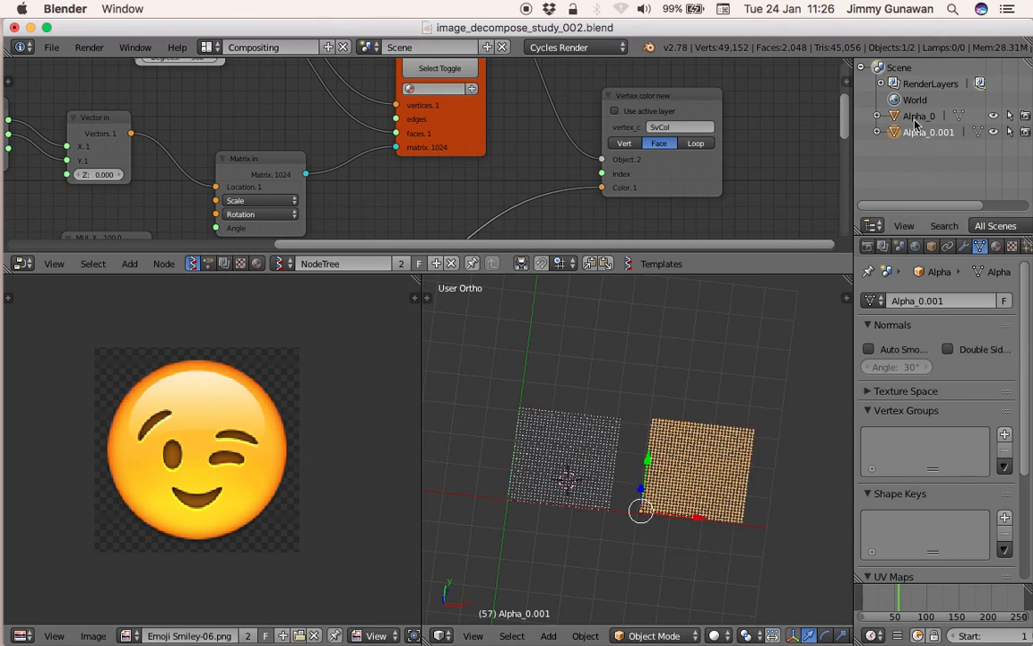
click(916, 119)
right_click(719, 445)
right_click(583, 478)
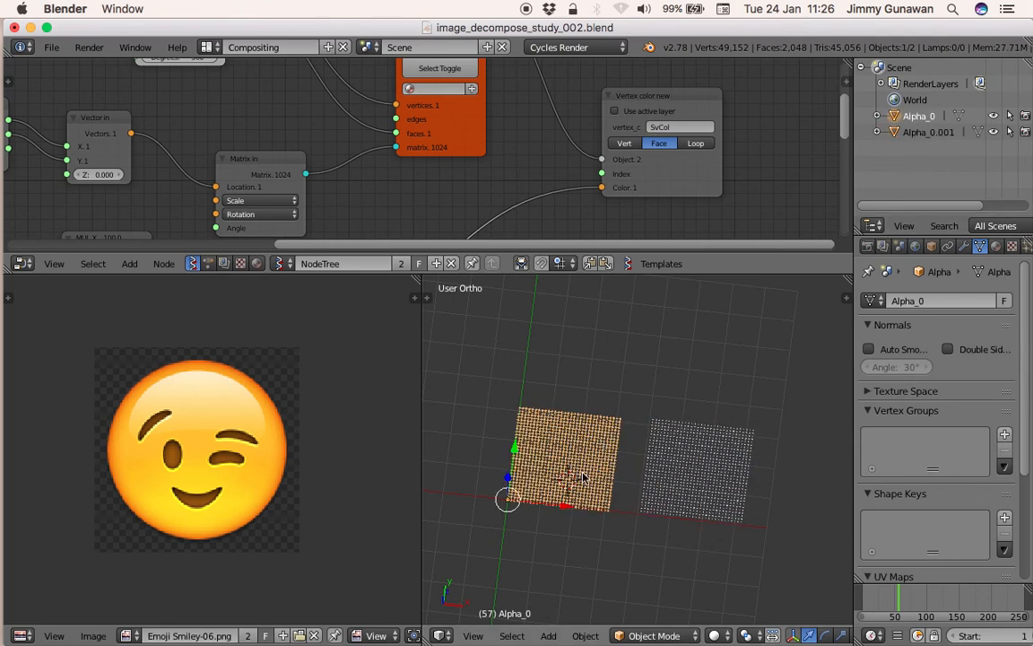
Step: Widen the 3D view and change the viewer node's base mesh name to Beta
drag(423, 381, 256, 363)
shift+middle_drag(526, 463, 526, 392)
middle_drag(344, 129, 482, 163)
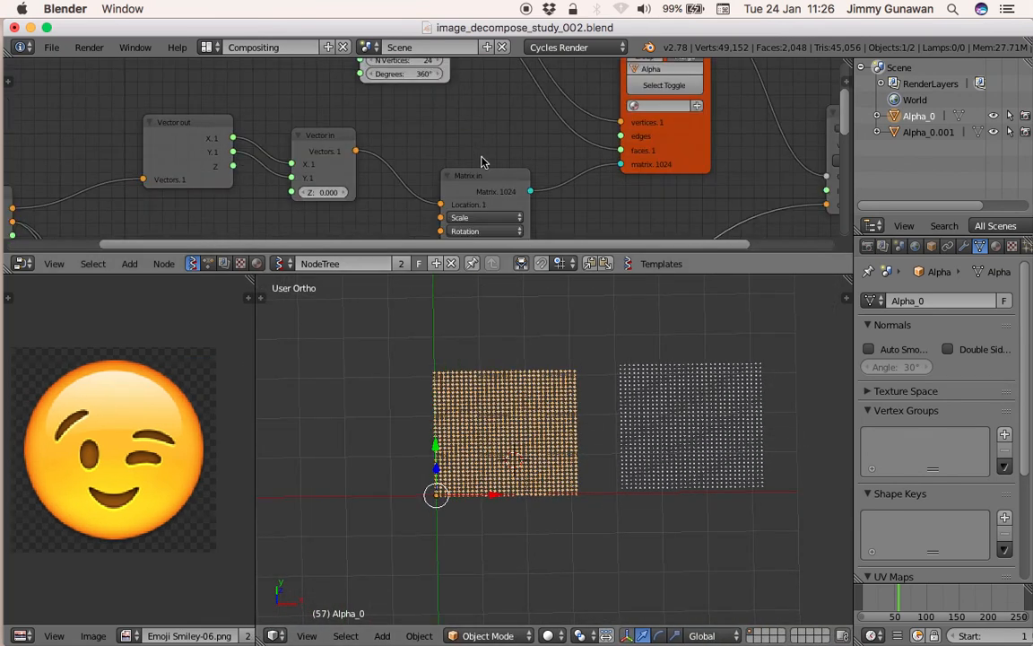
middle_drag(537, 116, 375, 173)
right_click(666, 392)
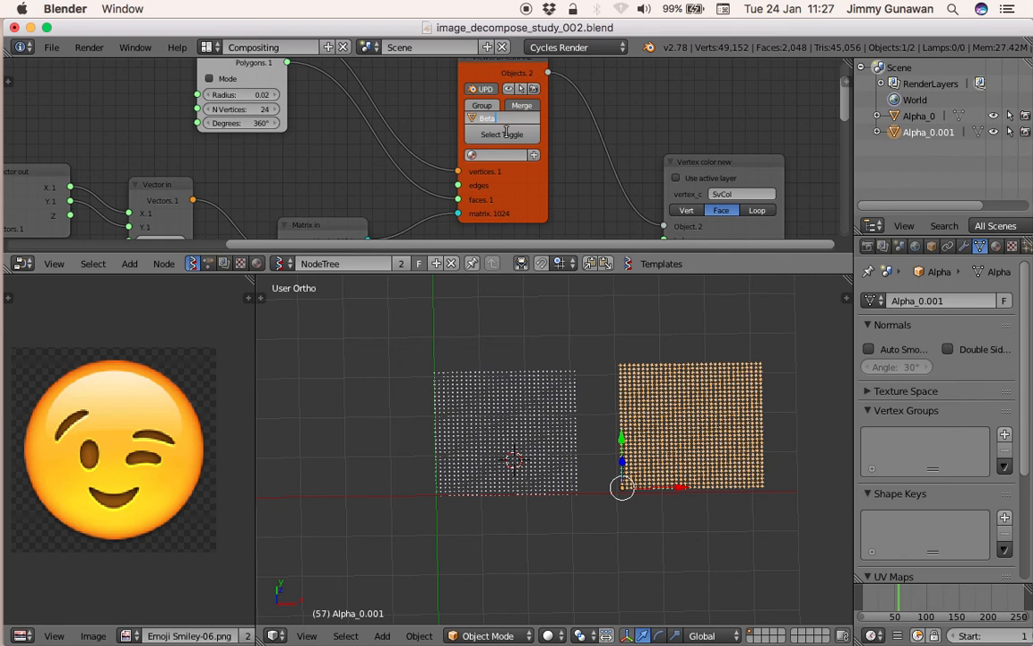
key(Return)
middle_drag(588, 409, 556, 400)
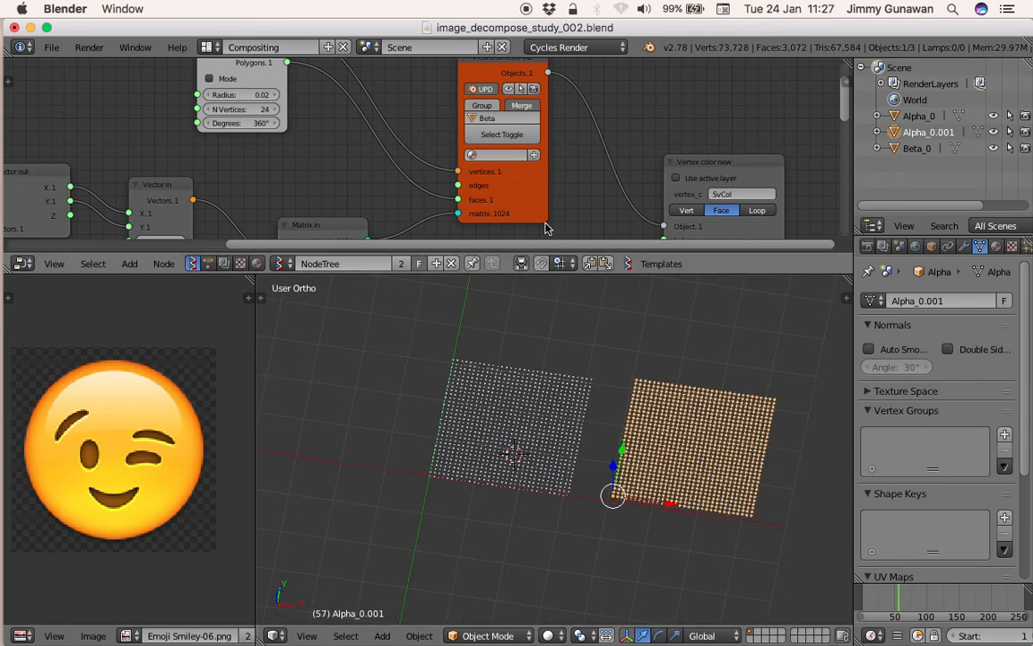
Step: Choose Emoji Smiley-18.png in the Image Decompose node and load it
middle_drag(190, 235, 302, 222)
middle_drag(197, 546, 207, 542)
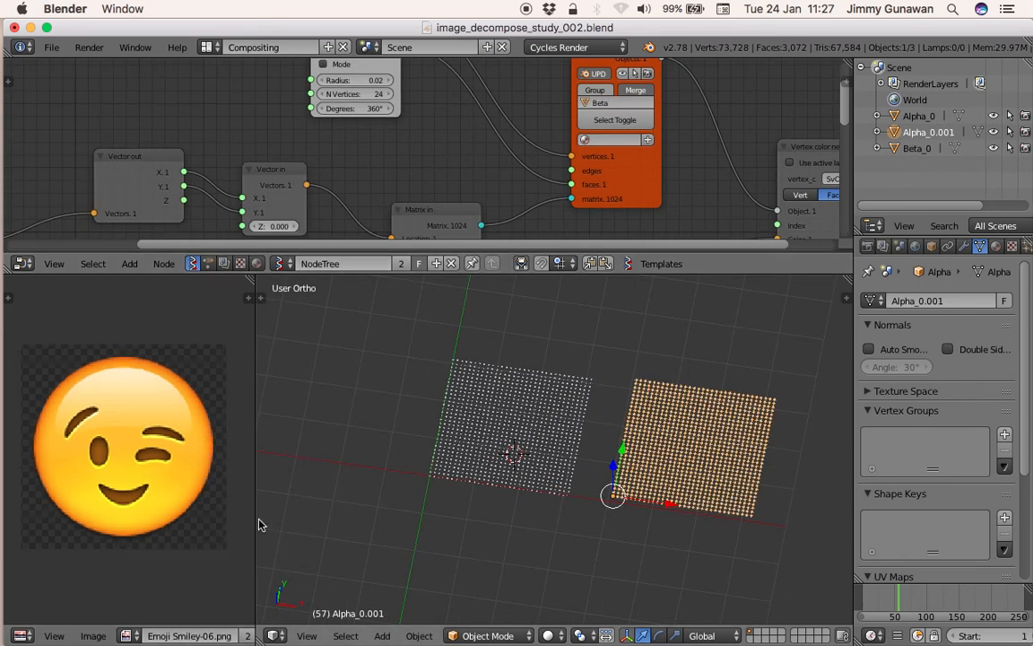
middle_drag(585, 185, 230, 141)
scroll(230, 141, down, 2)
middle_drag(367, 220, 289, 127)
scroll(287, 127, up, 1)
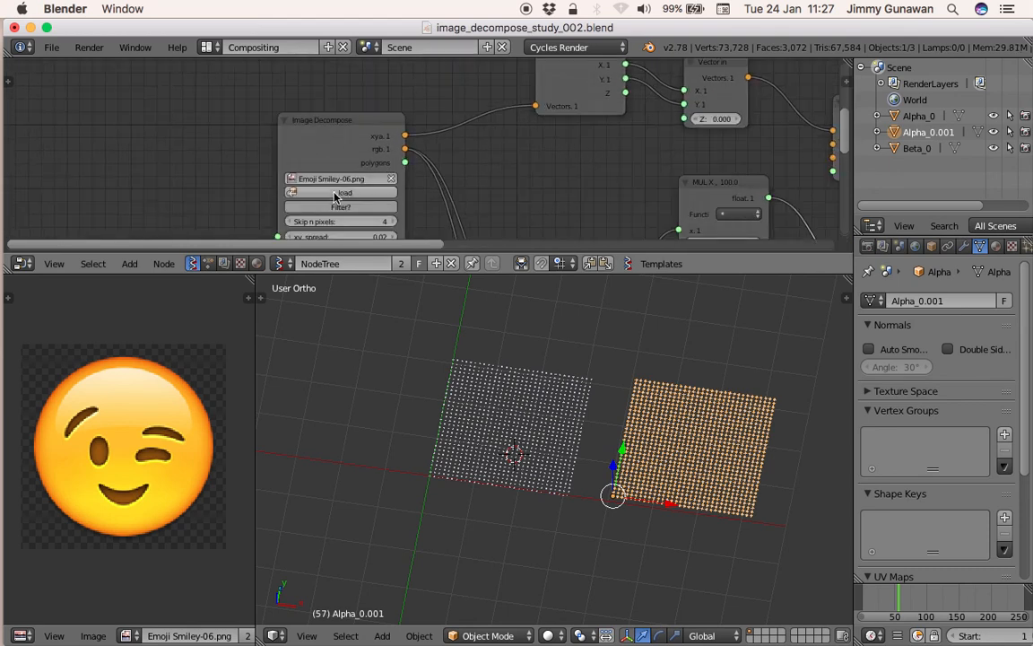
click(339, 183)
click(309, 191)
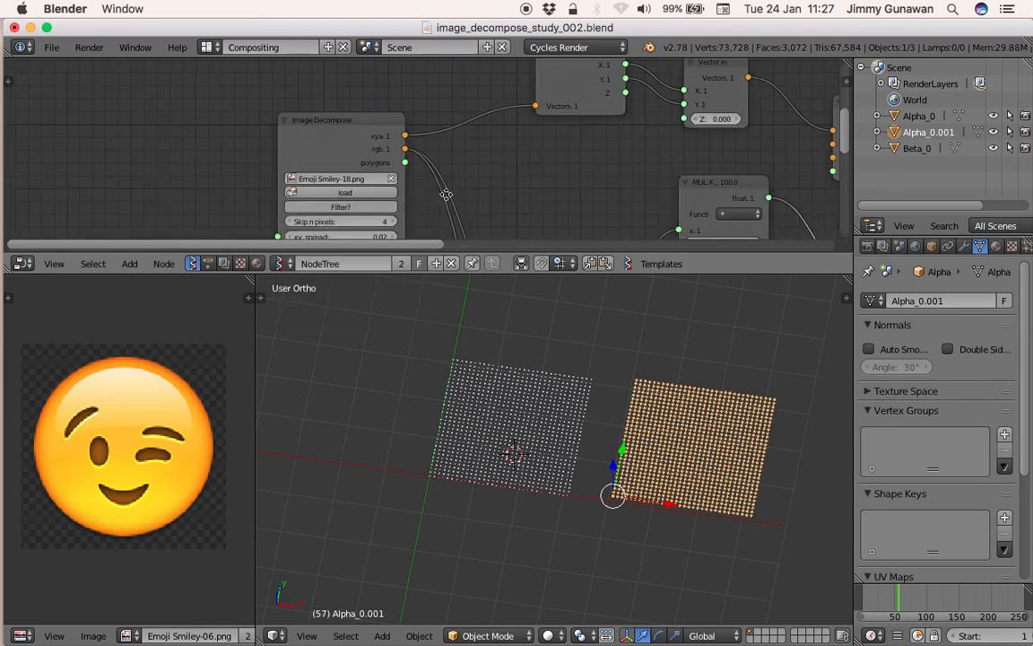
middle_drag(413, 198, 345, 161)
click(279, 156)
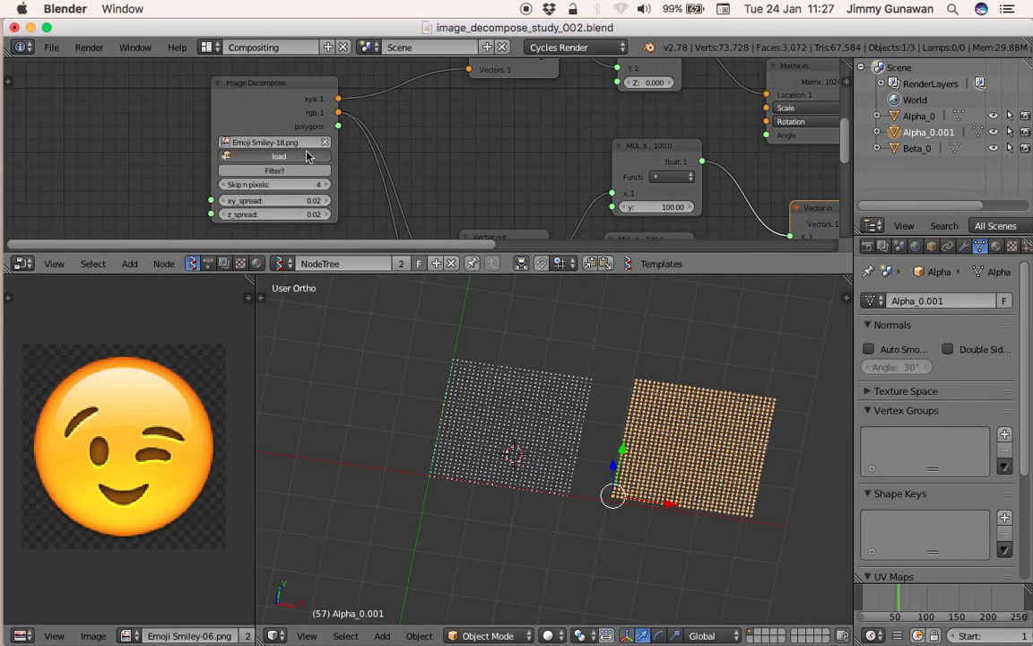
scroll(503, 170, down, 2)
Step: Preview the newly loaded emoji grid in Rendered shading and return to Solid
click(562, 637)
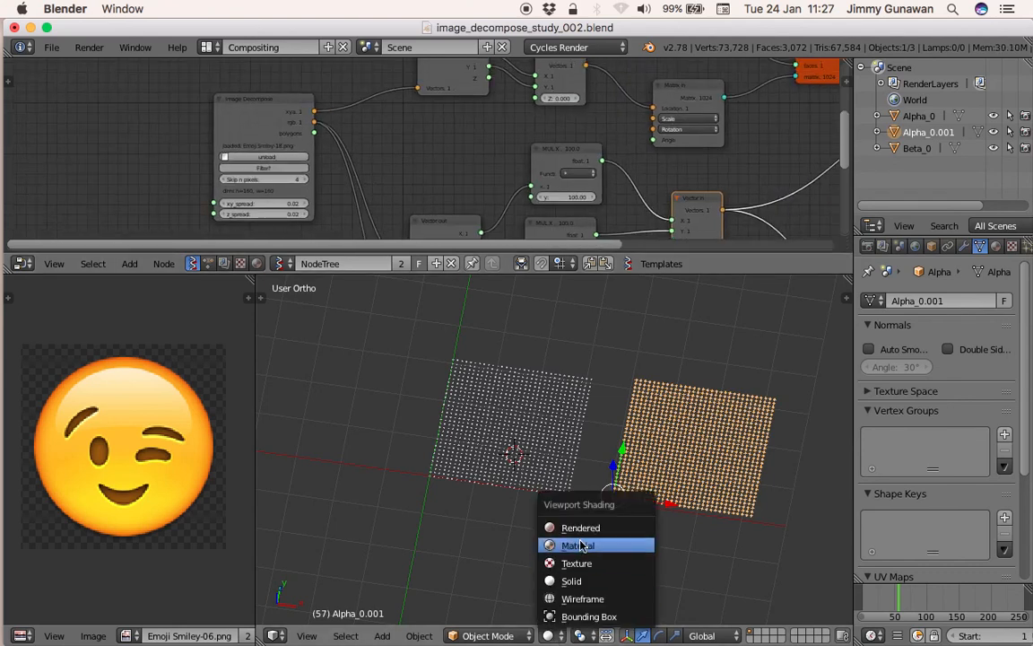
click(590, 528)
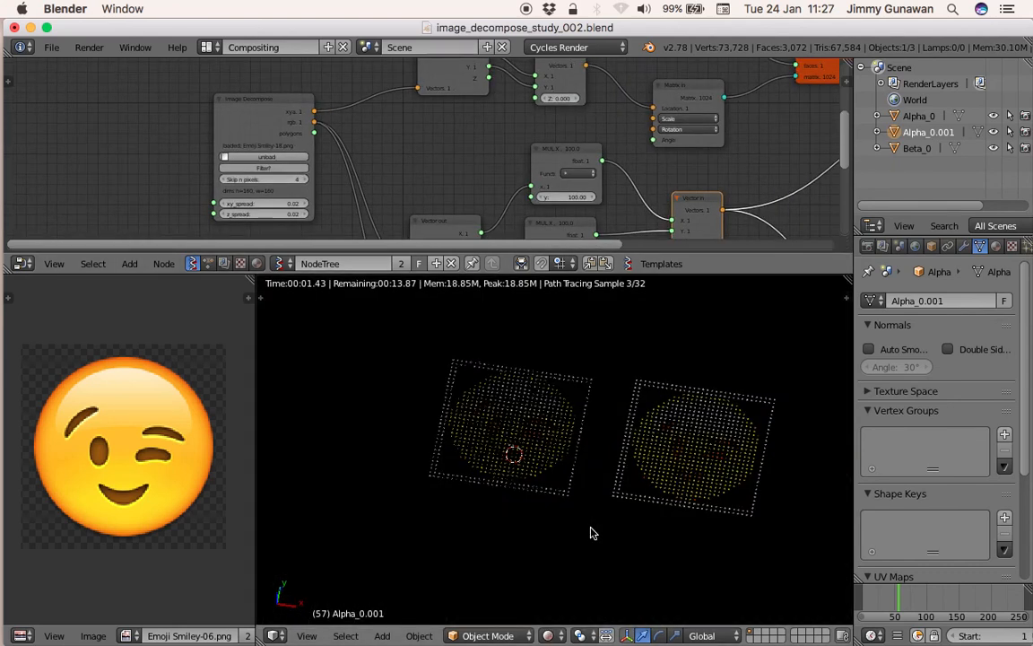
click(548, 636)
click(572, 581)
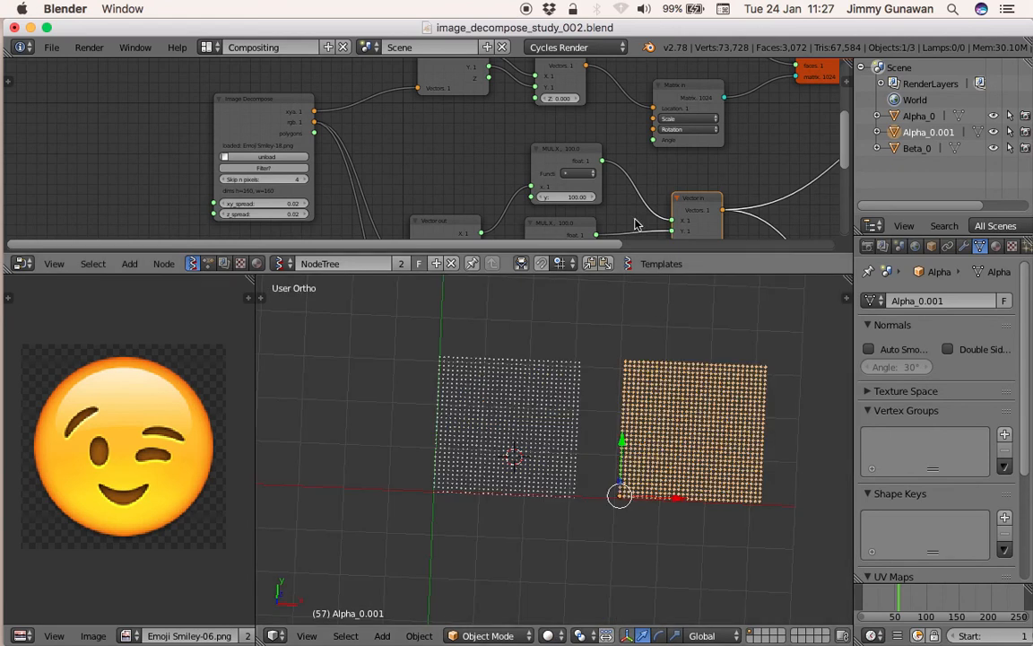
Step: Move Beta_0 off the original grid to the far side of the Y axis, and shift Alpha_0 below the X axis line
middle_drag(606, 119, 557, 127)
right_click(551, 443)
key(g)
click(372, 423)
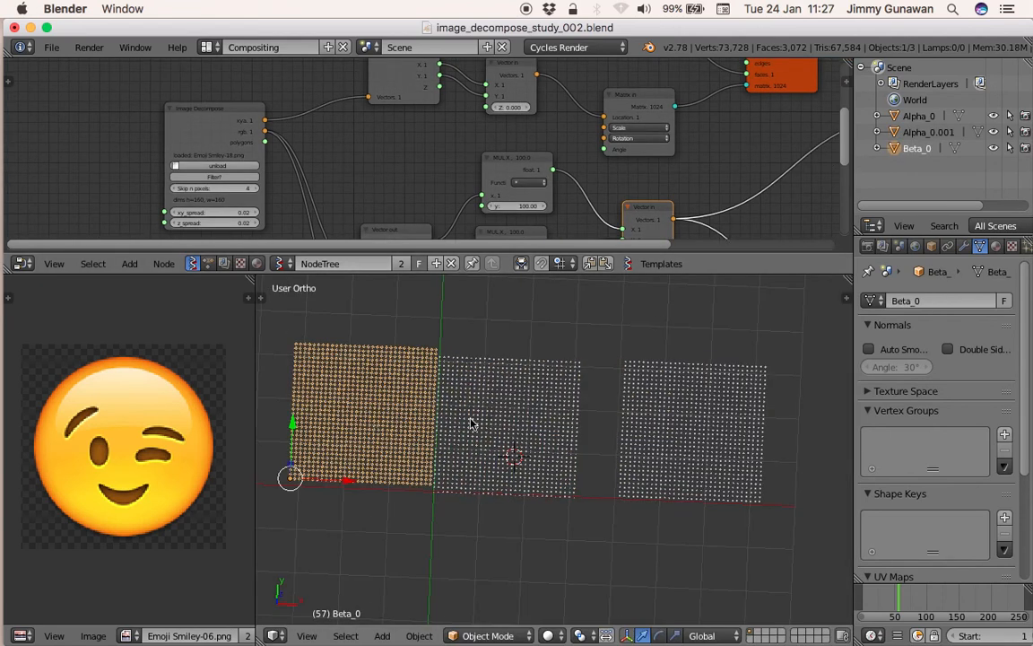
right_click(485, 421)
Step: Check the separated grids in Rendered shading and switch back to Solid shading
click(548, 636)
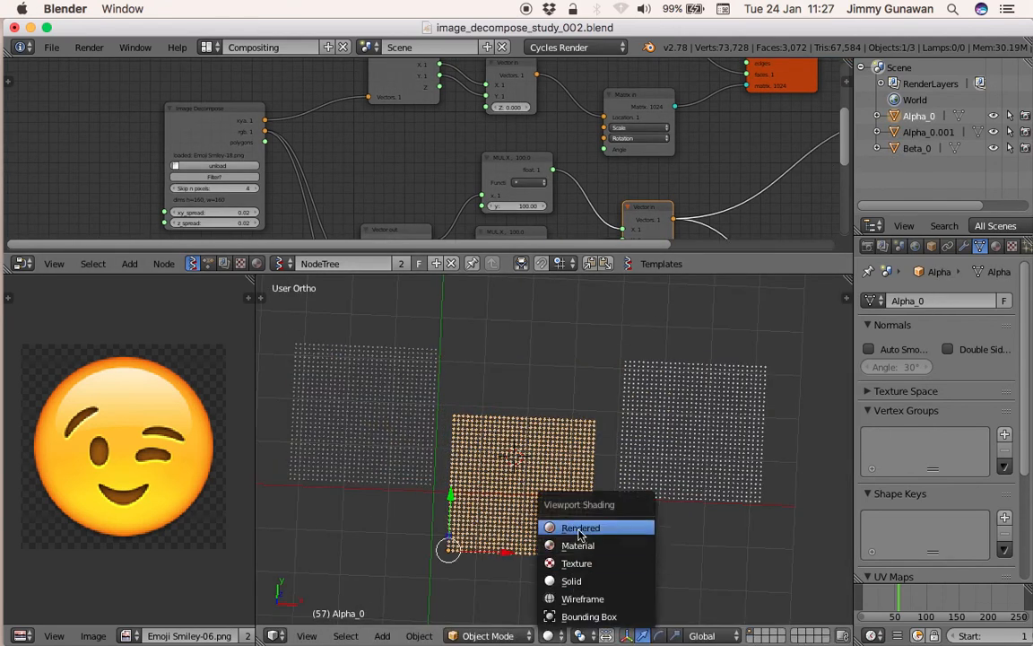
click(571, 526)
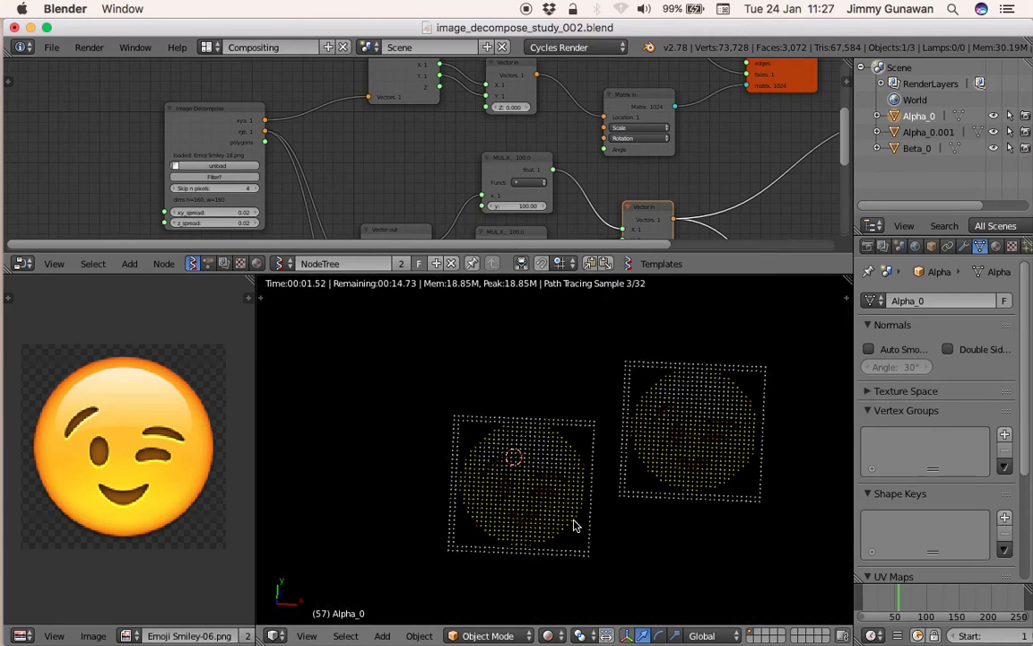
key(z)
click(574, 526)
Step: Assign the existing Material.001 to Beta_0
middle_drag(441, 389, 493, 399)
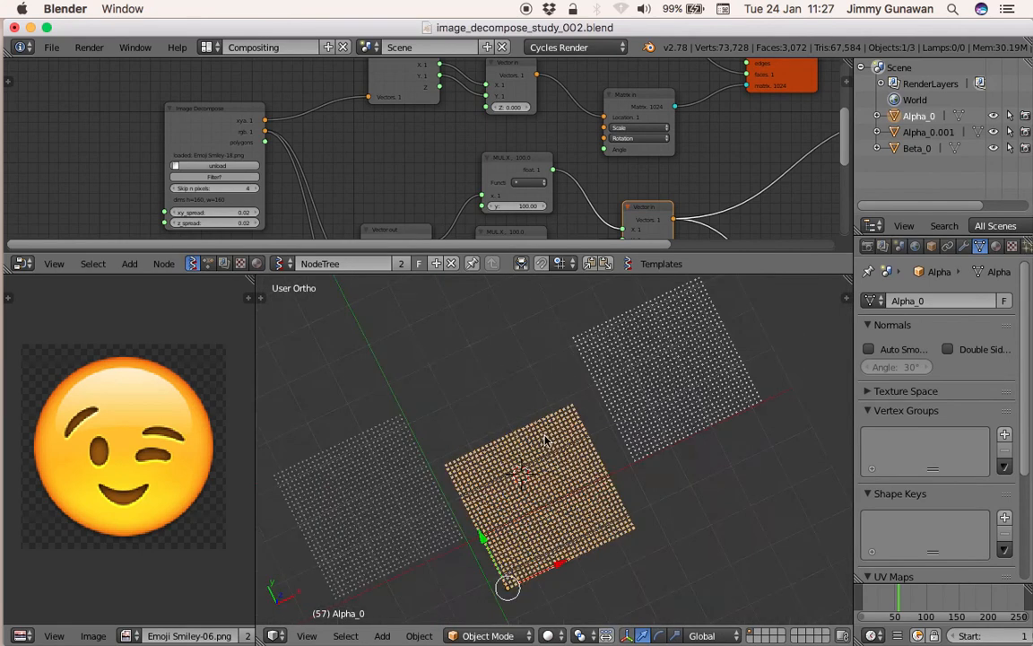
right_click(387, 484)
middle_drag(387, 485, 421, 431)
click(995, 246)
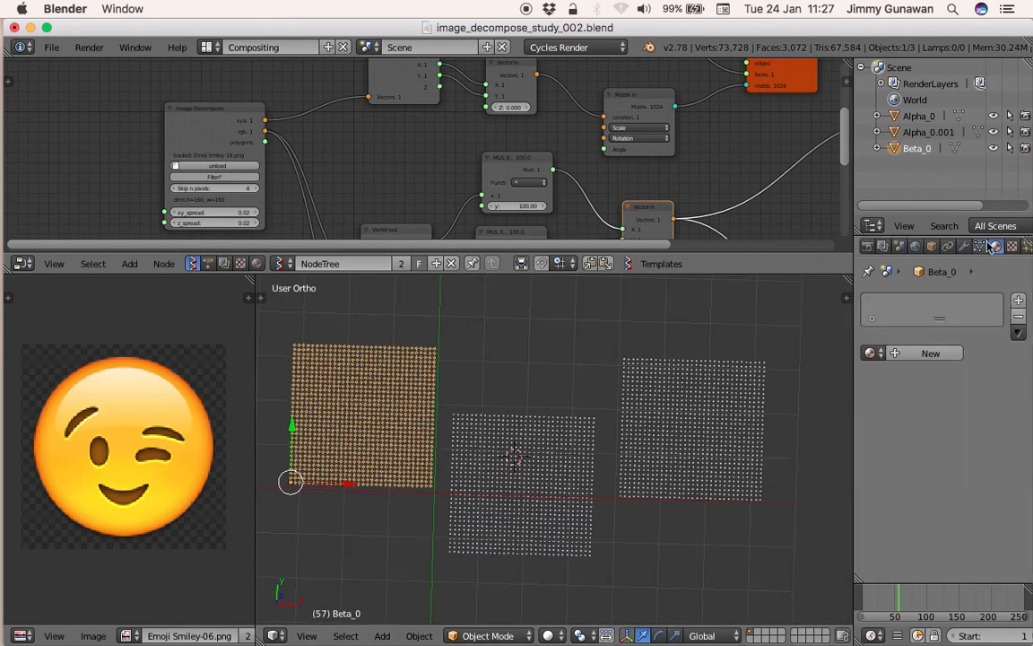
click(870, 353)
click(673, 354)
Step: Switch the 3D view to Rendered shading and inspect the three emoji grids up close
click(548, 635)
click(587, 529)
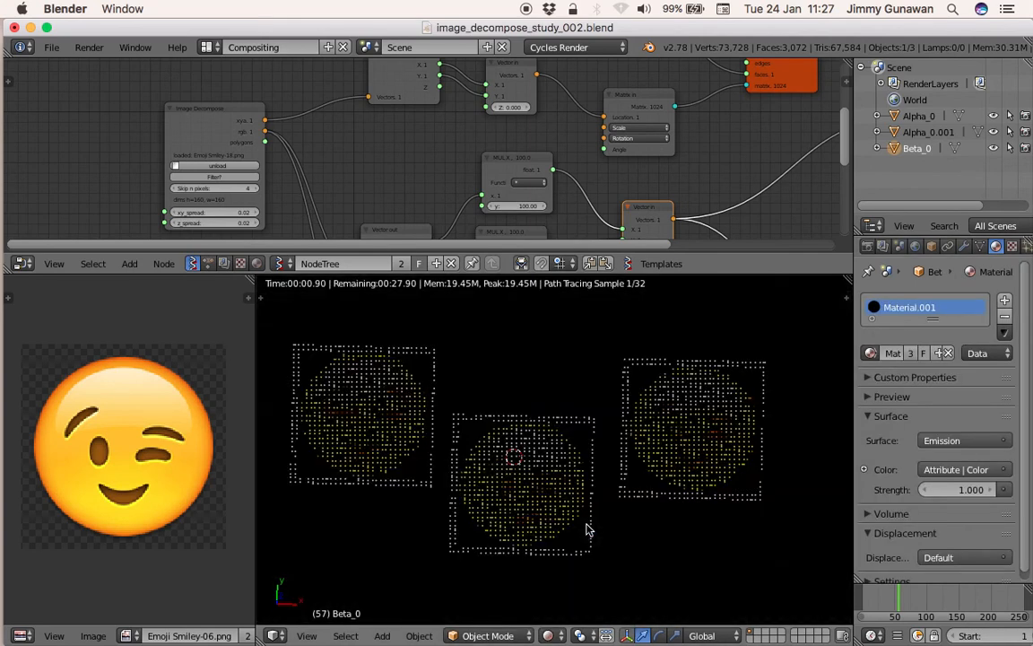
shift+middle_drag(457, 468, 556, 473)
scroll(556, 462, up, 2)
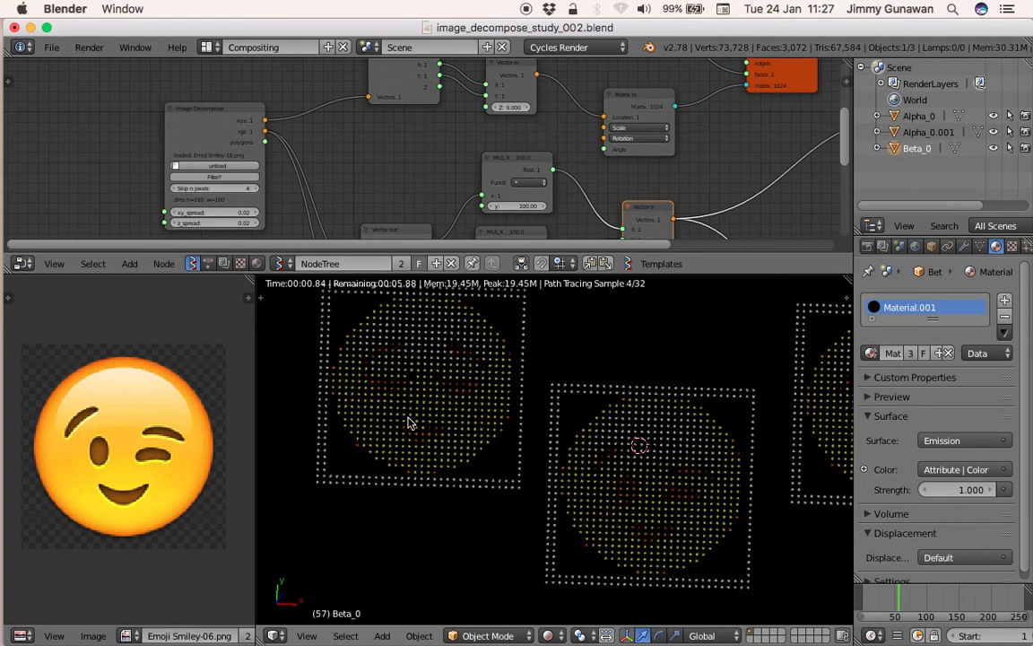
scroll(535, 415, down, 1)
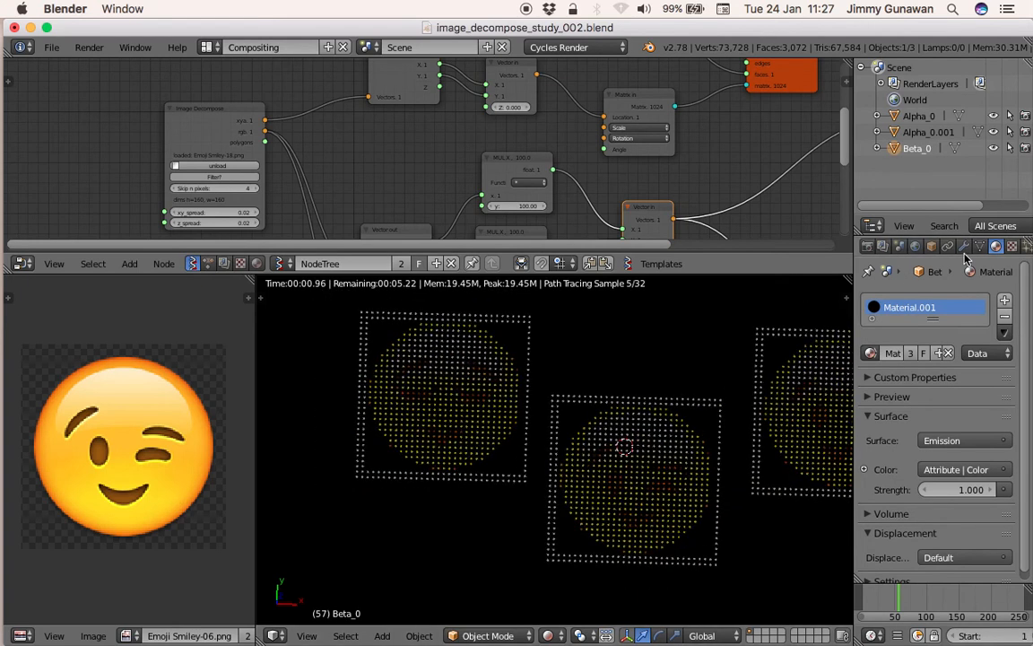
Step: Review the World's surface and Ambient Occlusion settings, and the Viewer BMesh node's base name
click(915, 246)
click(896, 478)
click(897, 477)
middle_drag(731, 190, 609, 136)
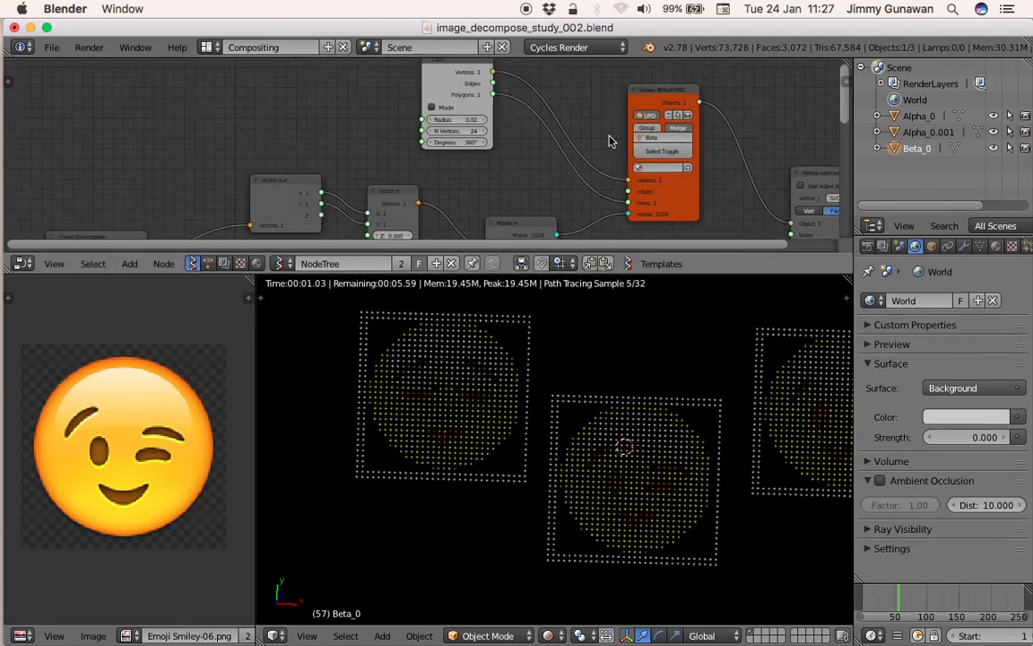
scroll(608, 141, up, 2)
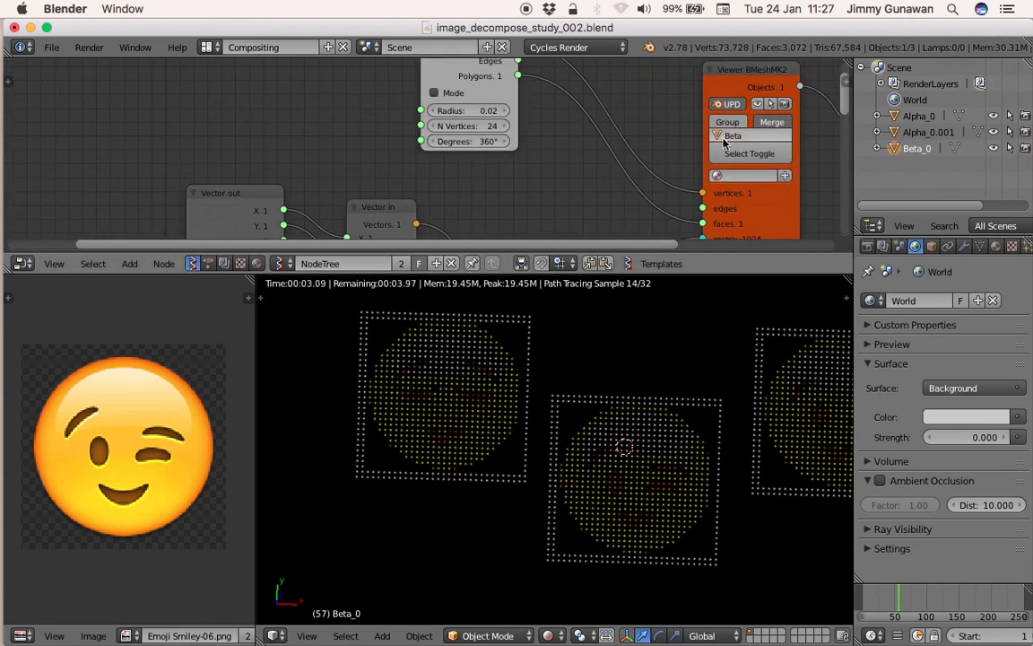
Step: Set the World background's strength to 0.300 and its colour to black
middle_drag(724, 143, 595, 138)
scroll(581, 109, down, 2)
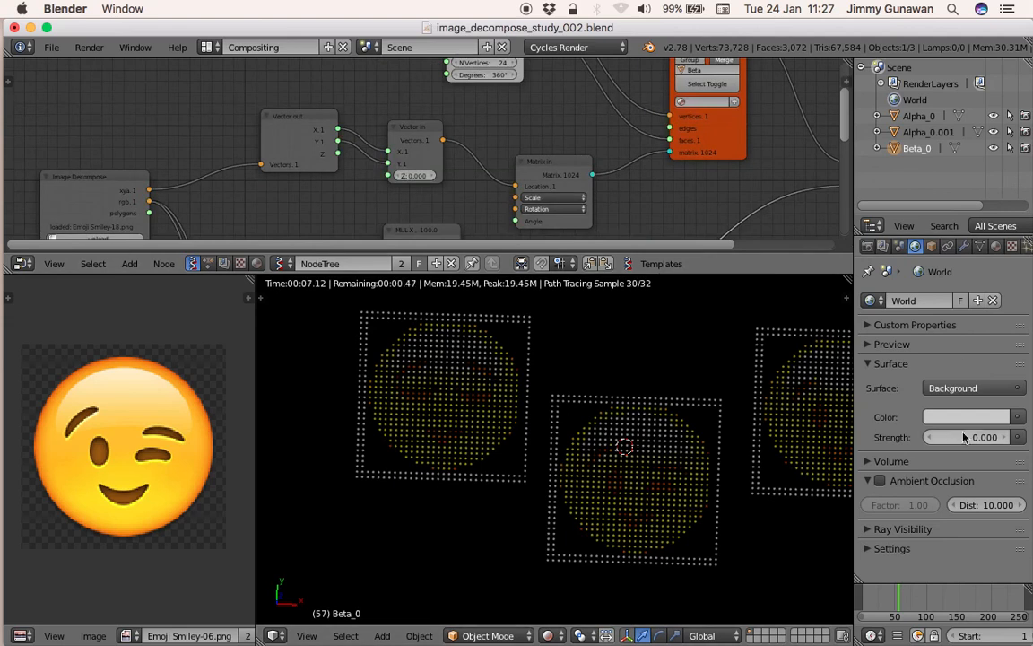
drag(964, 437, 987, 437)
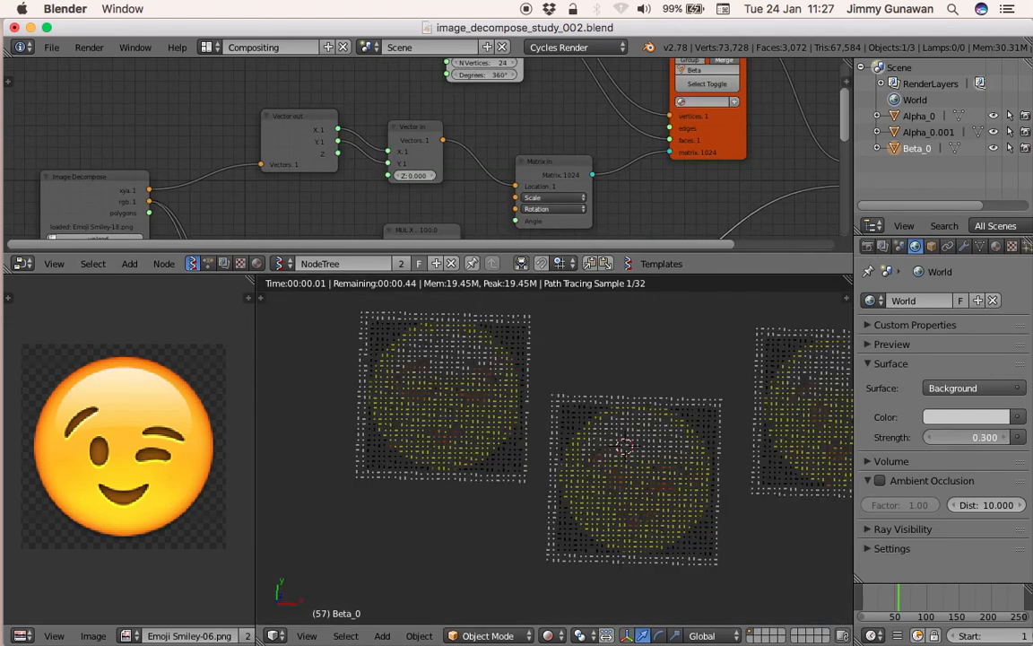
click(971, 417)
drag(997, 201, 997, 337)
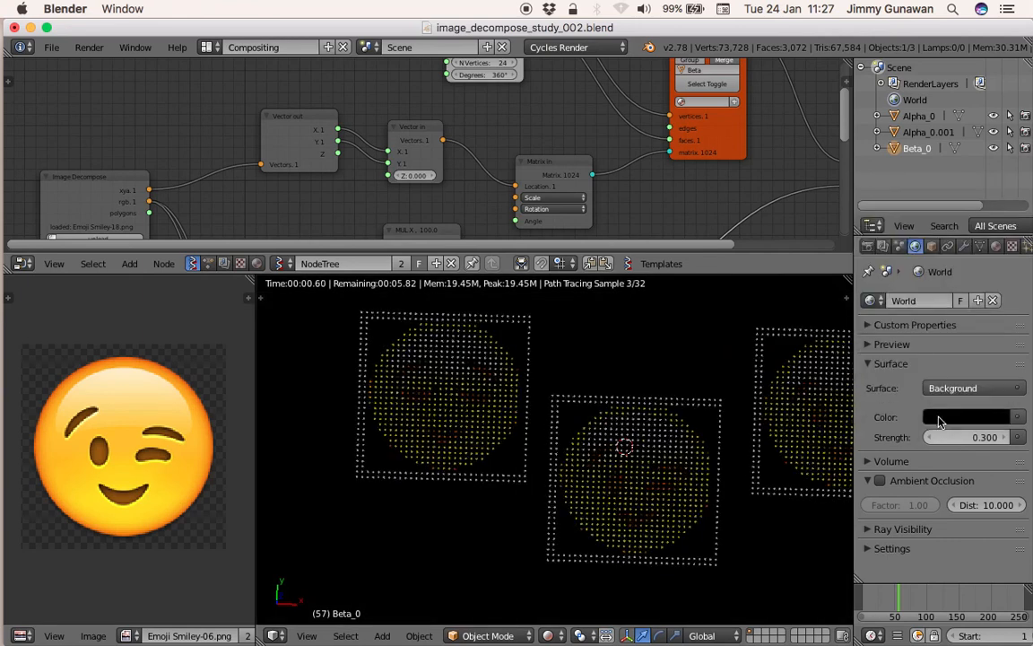
Step: Set the scene's colour management exposure to 0.330 and gamma to 1.588, and inspect the brighter rendered emoji grids up close
click(899, 248)
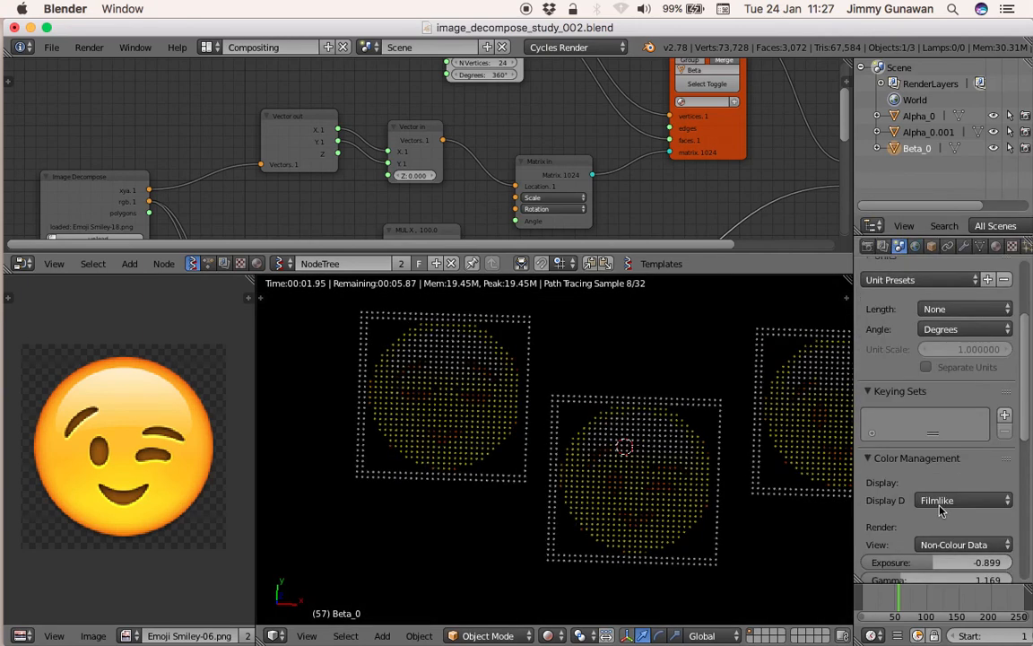
scroll(940, 509, down, 3)
drag(949, 516, 987, 516)
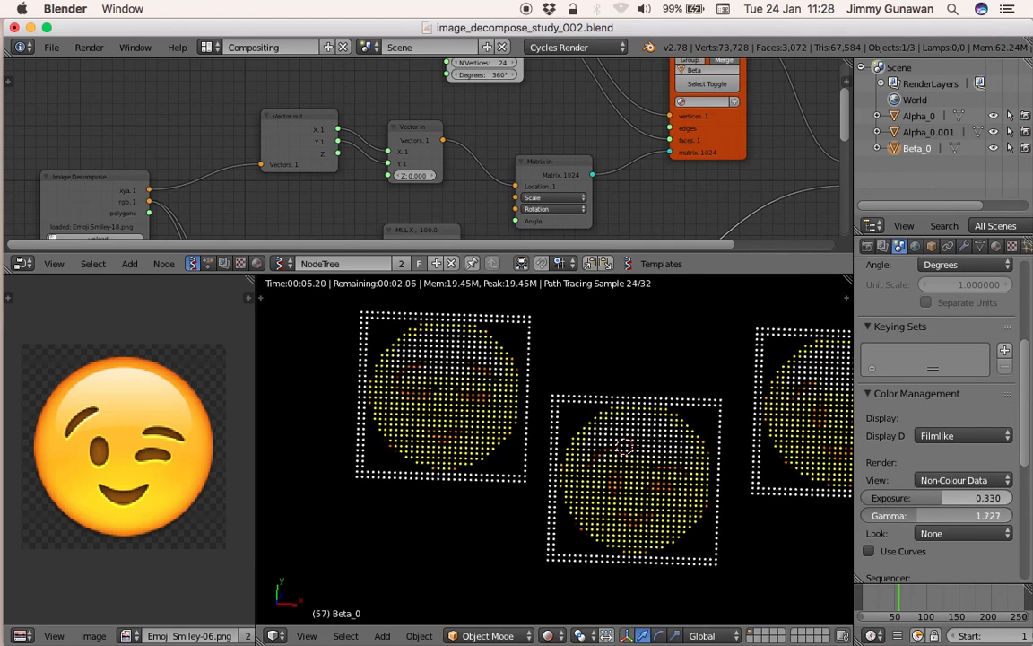
drag(897, 516, 912, 516)
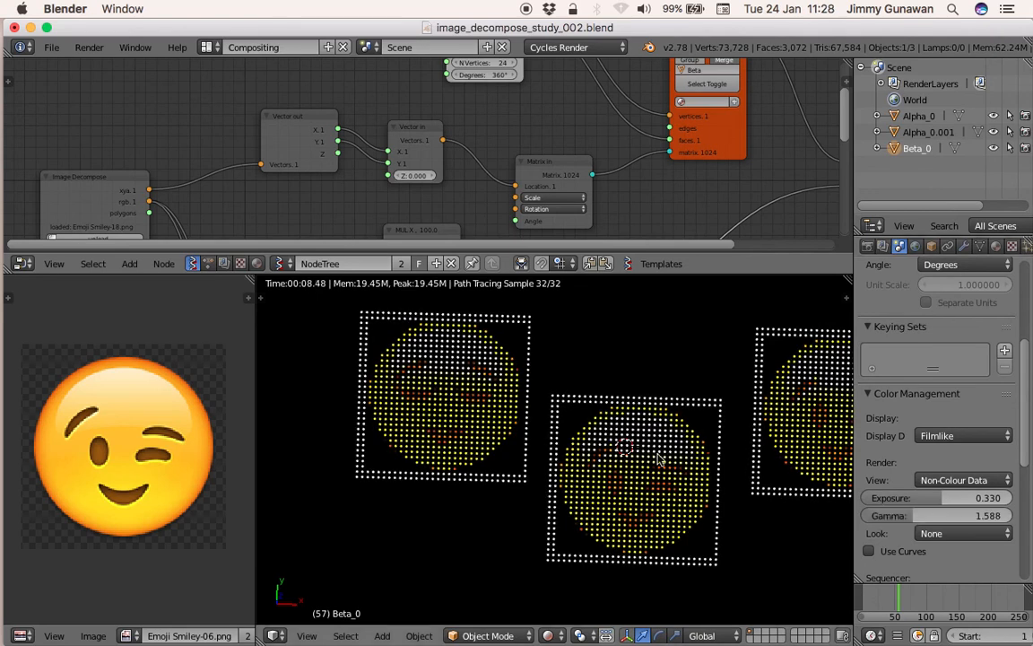
middle_drag(657, 461, 706, 449)
scroll(679, 445, up, 2)
shift+middle_drag(640, 439, 673, 446)
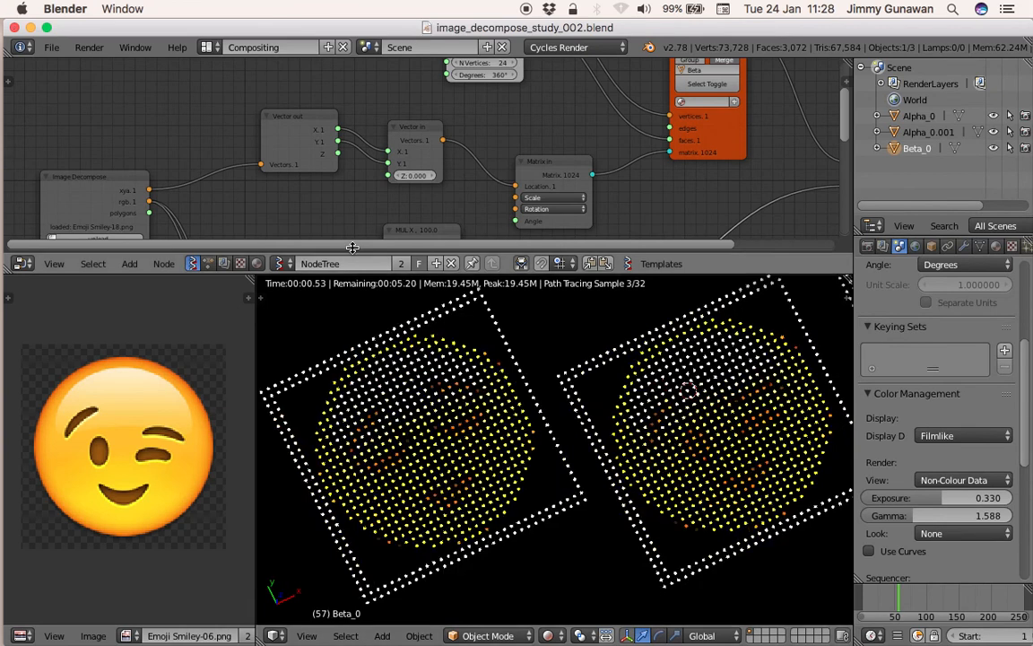
Step: Enlarge the node editor and maximize it to full screen so the whole Sverchok node tree is shown
drag(369, 257, 368, 364)
scroll(455, 167, down, 2)
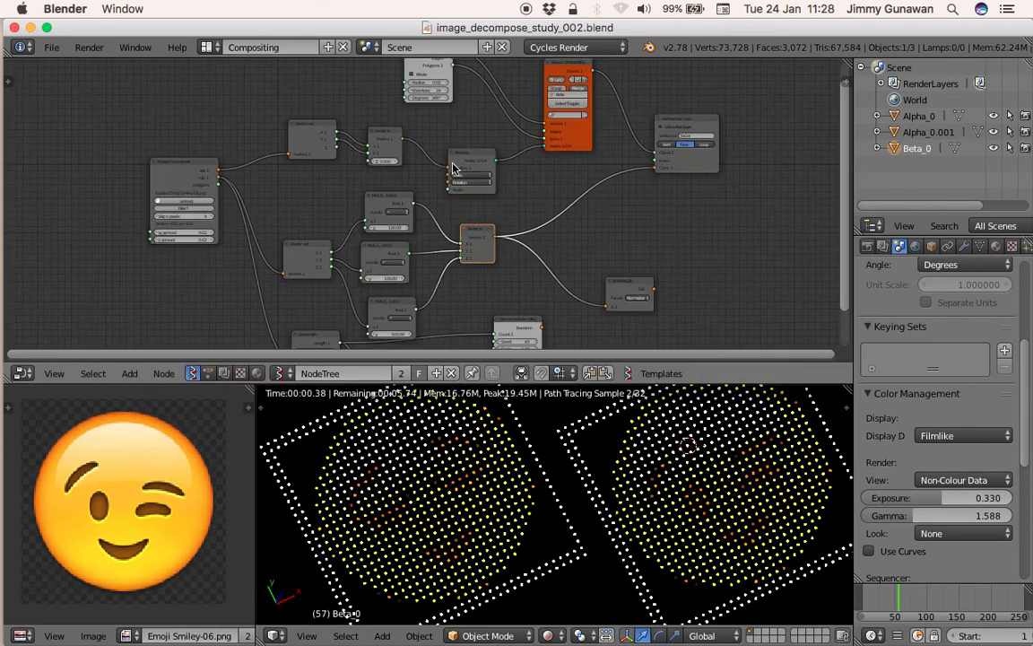
middle_drag(498, 219, 505, 252)
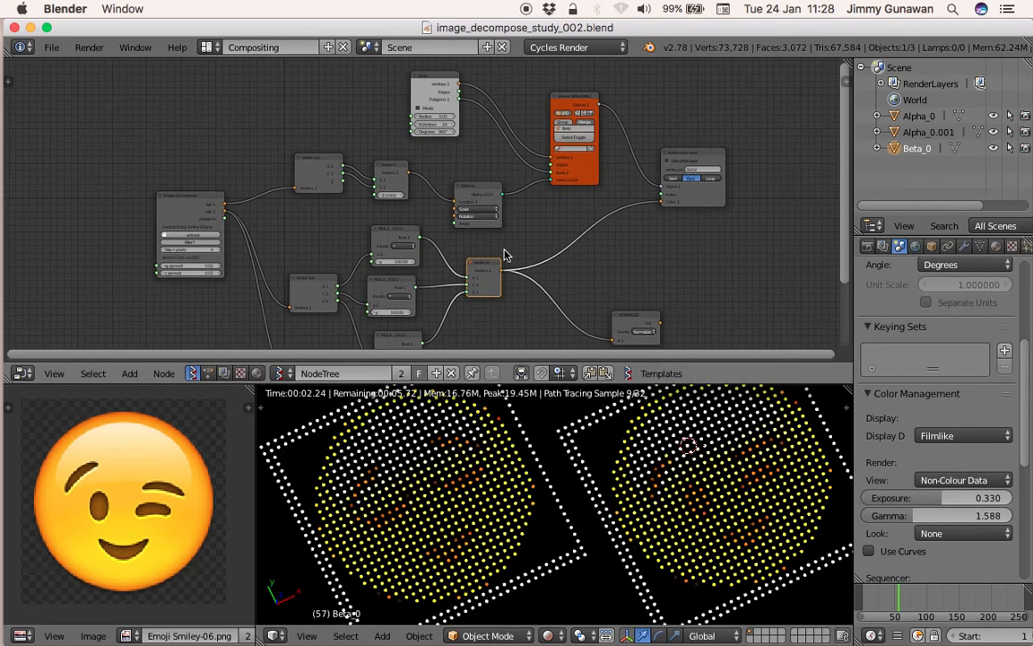
key(ctrl+Up)
scroll(429, 549, up, 4)
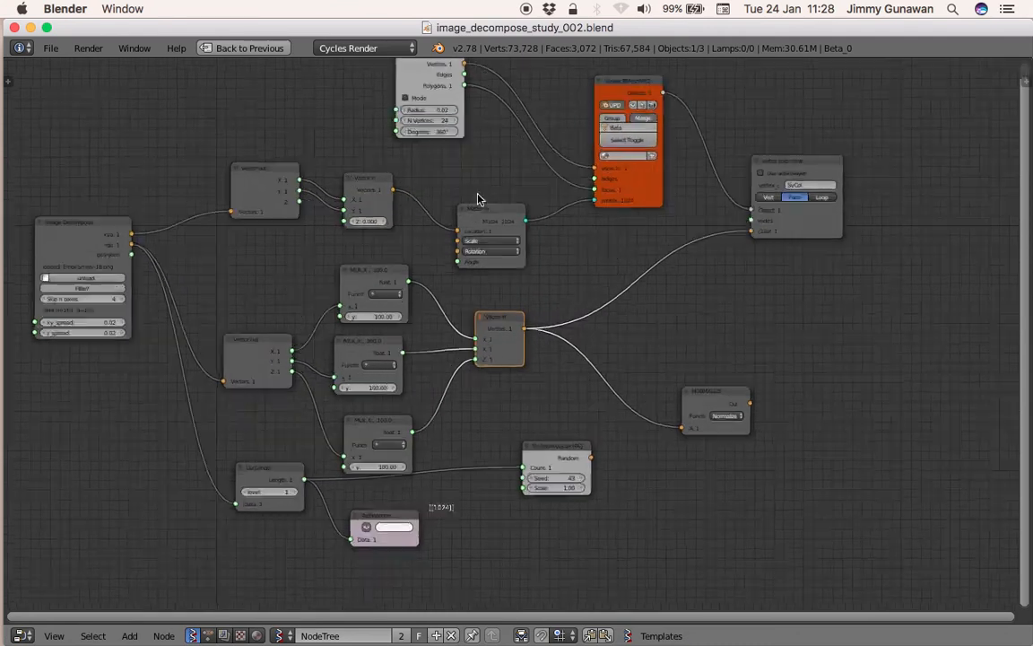
Step: Delete the unused Stethoscope, List Length, Random Vector and Normalize nodes from the node tree
click(408, 531)
key(x)
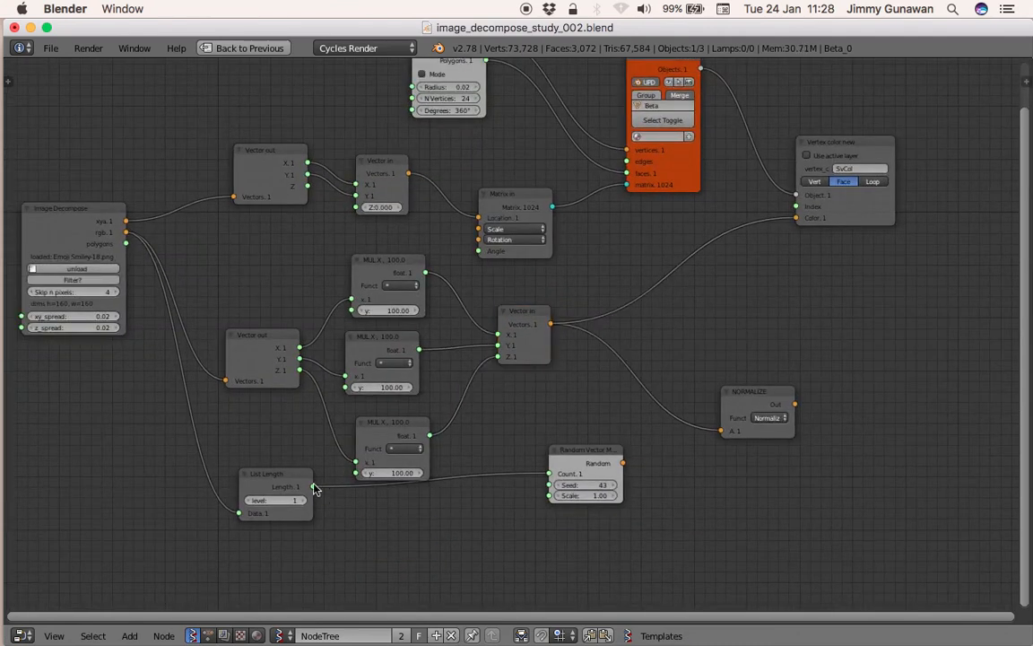
drag(279, 475, 260, 497)
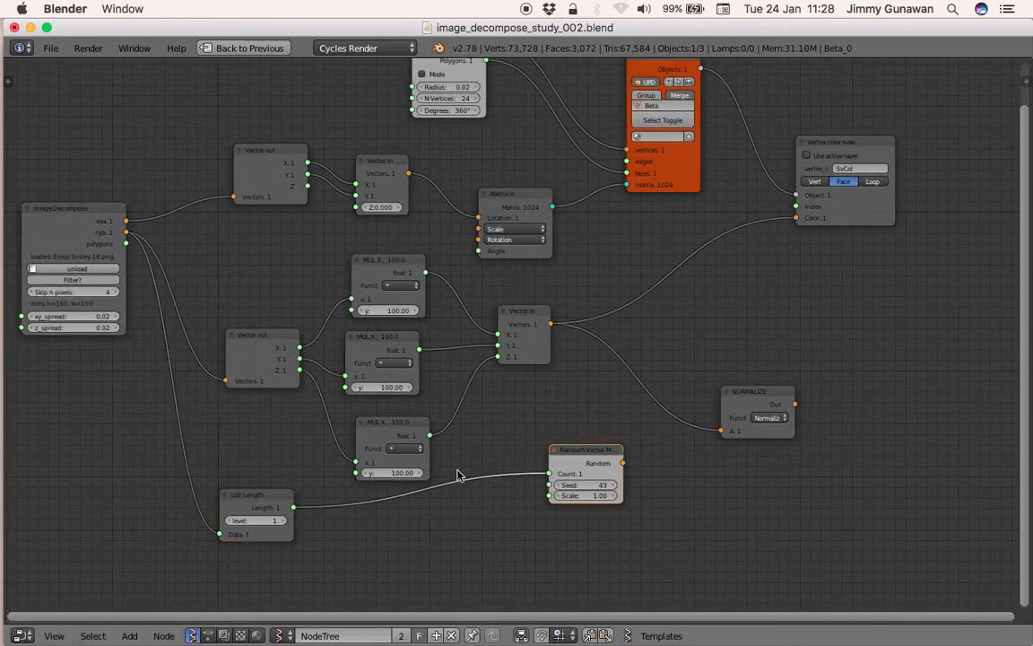
key(x)
click(757, 392)
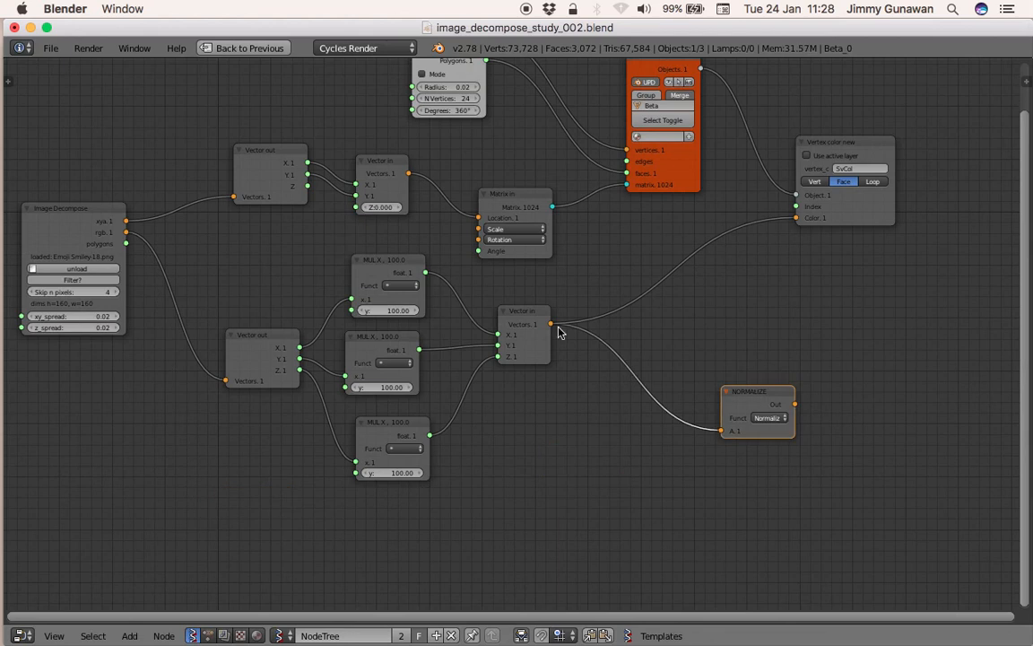
key(x)
Step: Move the colour branch's Vector in and lowest multiply nodes closer to their neighbours, and reposition the Image Decompose node slightly
drag(517, 317, 447, 348)
drag(404, 422, 385, 427)
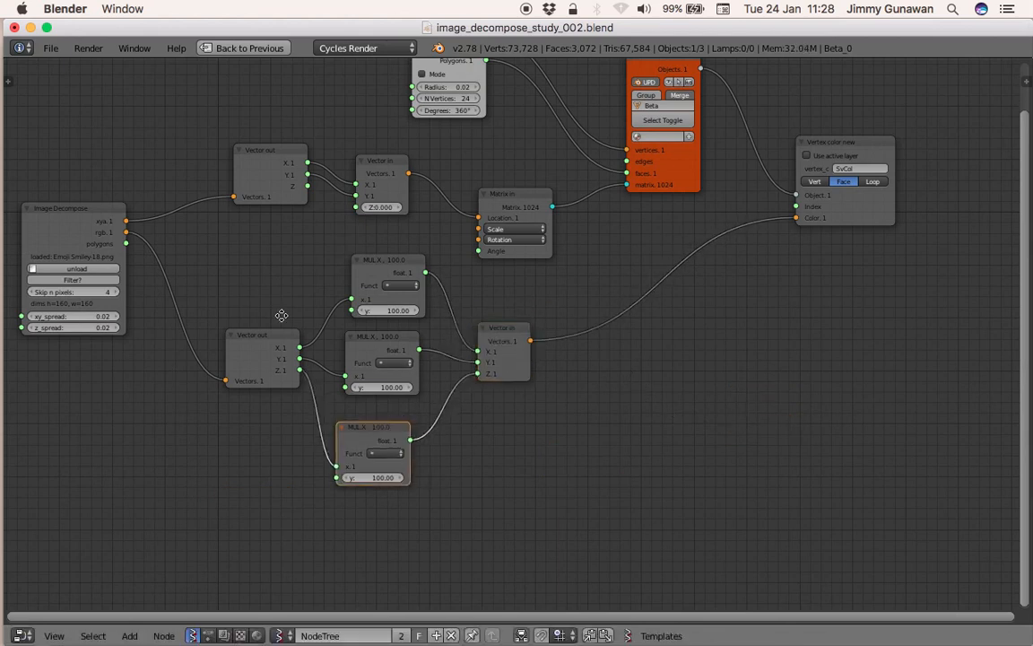
middle_drag(281, 315, 375, 331)
drag(163, 231, 153, 233)
scroll(155, 267, up, 2)
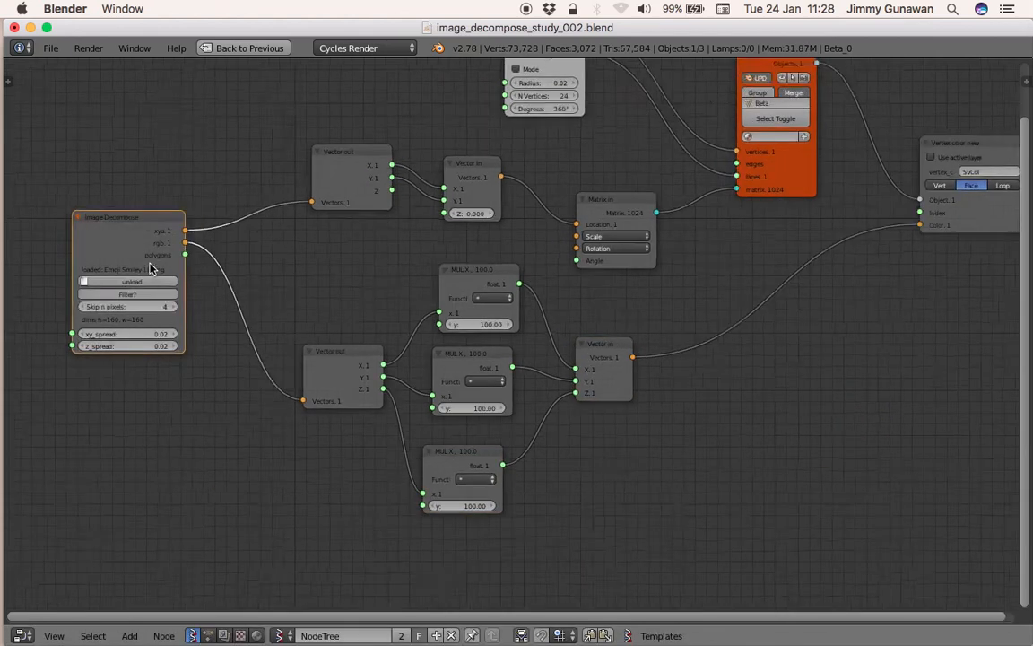
Step: Move the position branch's Vector out, Vector in and Matrix in nodes closer to Image Decompose
middle_drag(115, 229, 143, 232)
scroll(148, 249, down, 2)
middle_drag(342, 197, 327, 216)
drag(365, 199, 294, 214)
drag(470, 200, 383, 203)
drag(644, 267, 529, 238)
middle_drag(529, 238, 498, 279)
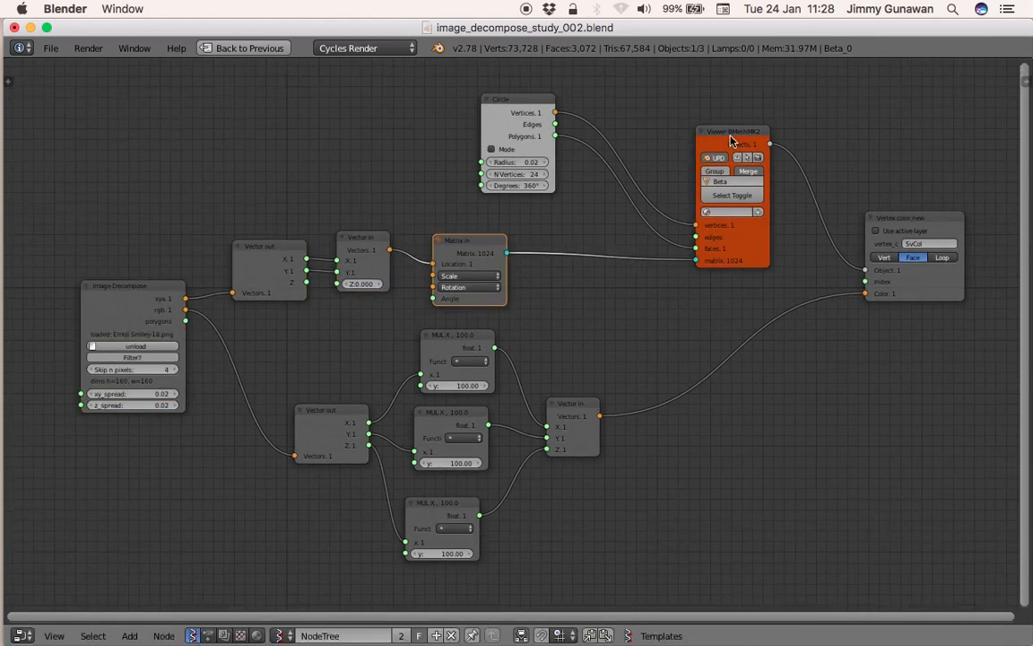
Step: Bring the Viewer BMesh, Circle and Vertex color new nodes closer to the rest of the node tree
drag(733, 139, 593, 127)
drag(516, 135, 452, 112)
scroll(453, 112, up, 1)
drag(974, 200, 737, 215)
middle_drag(555, 185, 558, 351)
scroll(558, 351, up, 5)
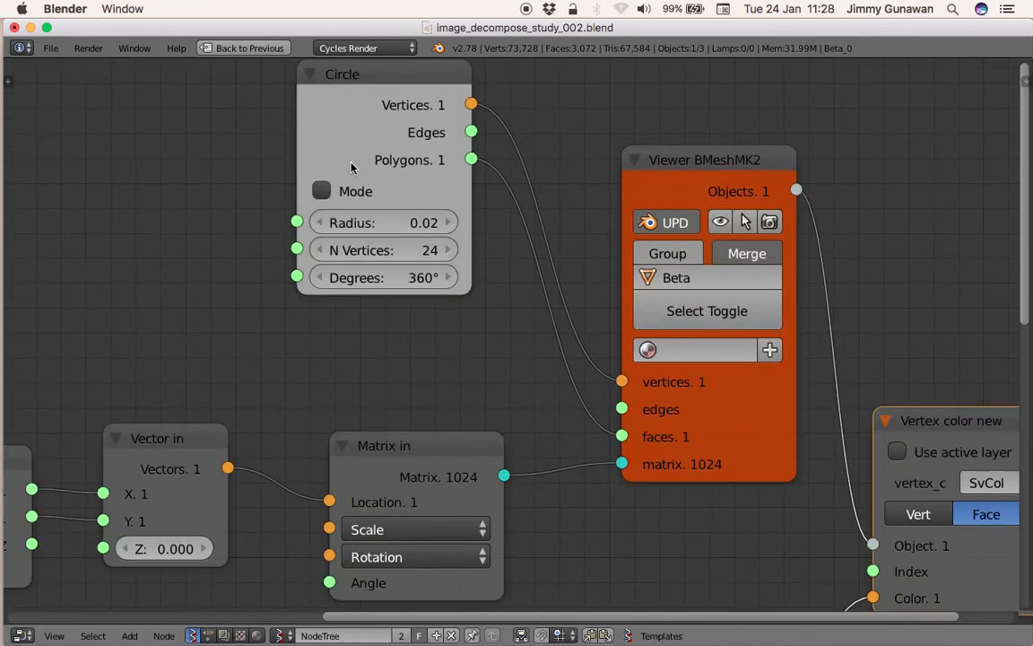
scroll(396, 222, down, 2)
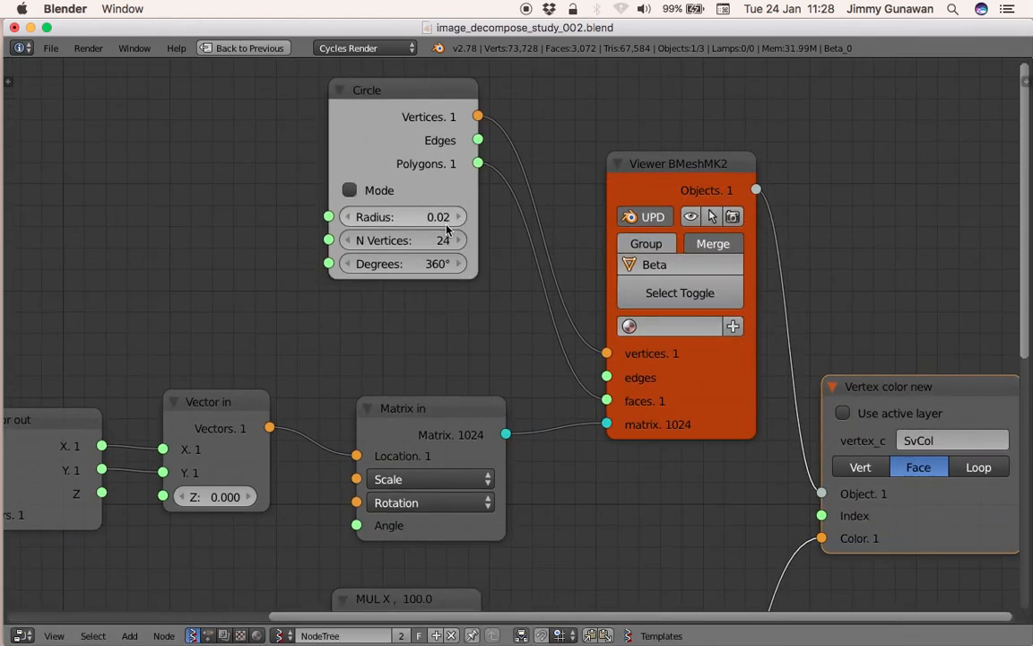
scroll(486, 228, down, 5)
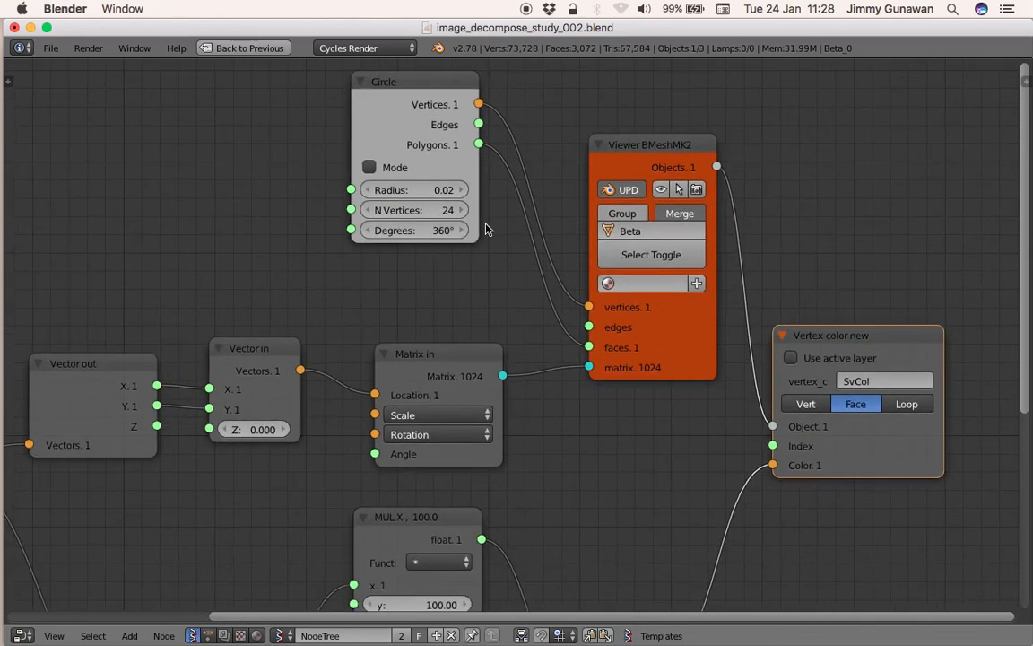
Step: Adjust the spacing of the colour branch's Vector in and Vector out nodes around the multiply nodes
middle_drag(479, 299, 505, 223)
click(476, 356)
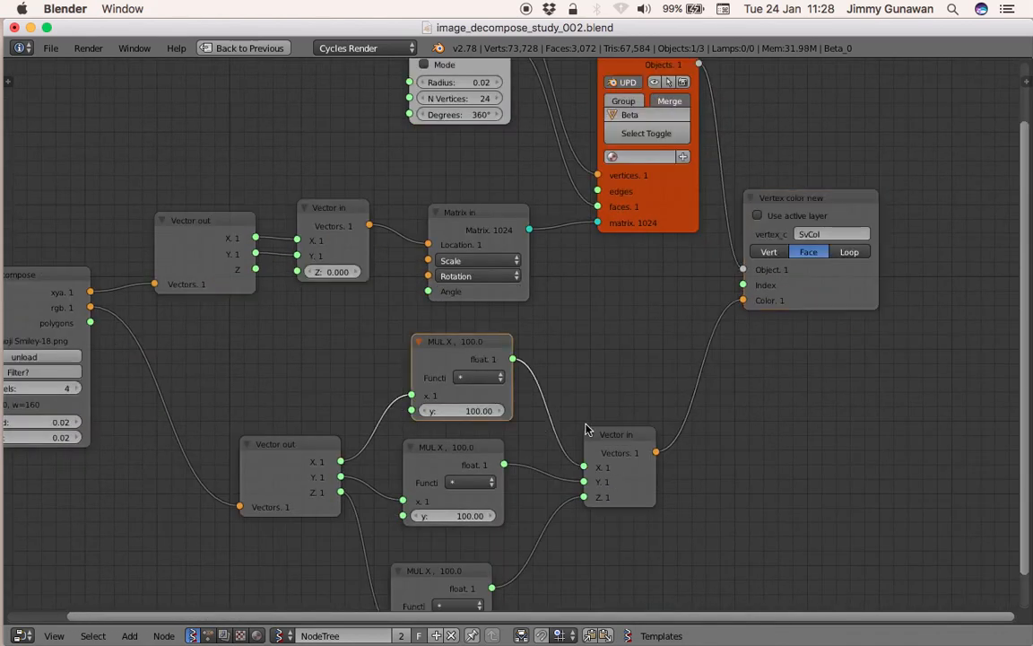
drag(588, 432, 610, 435)
middle_drag(610, 436, 607, 423)
scroll(592, 426, down, 1)
drag(312, 427, 299, 441)
scroll(431, 368, down, 3)
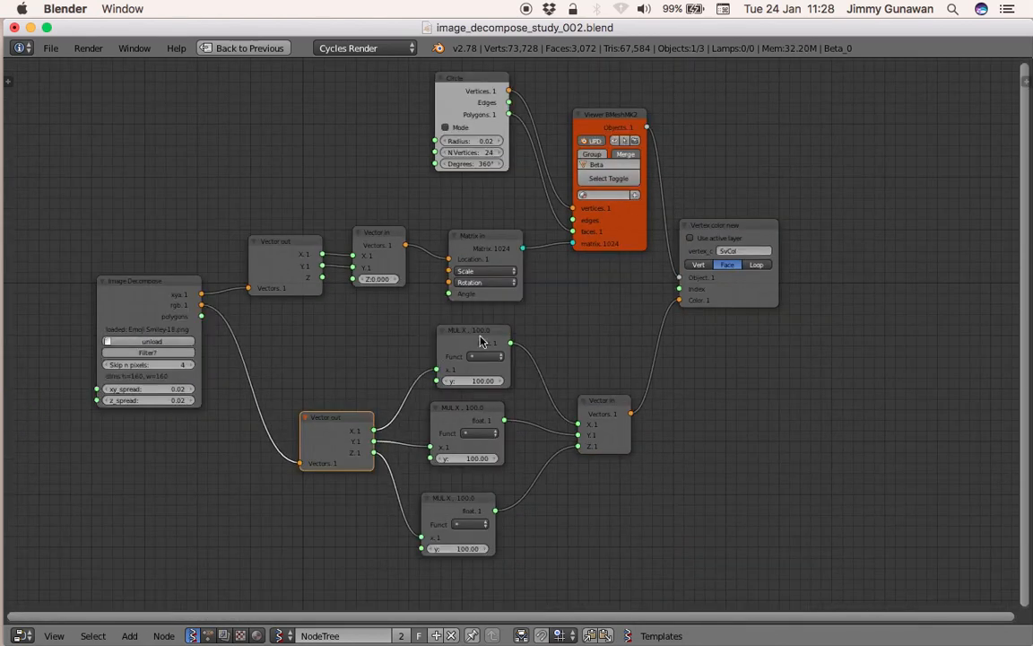
Step: Space out the three multiply nodes in a column and move Vertex color new farther from the Viewer BMesh node
drag(482, 341, 465, 344)
drag(472, 414, 450, 426)
drag(457, 502, 438, 507)
drag(728, 233, 770, 263)
middle_drag(393, 116, 428, 118)
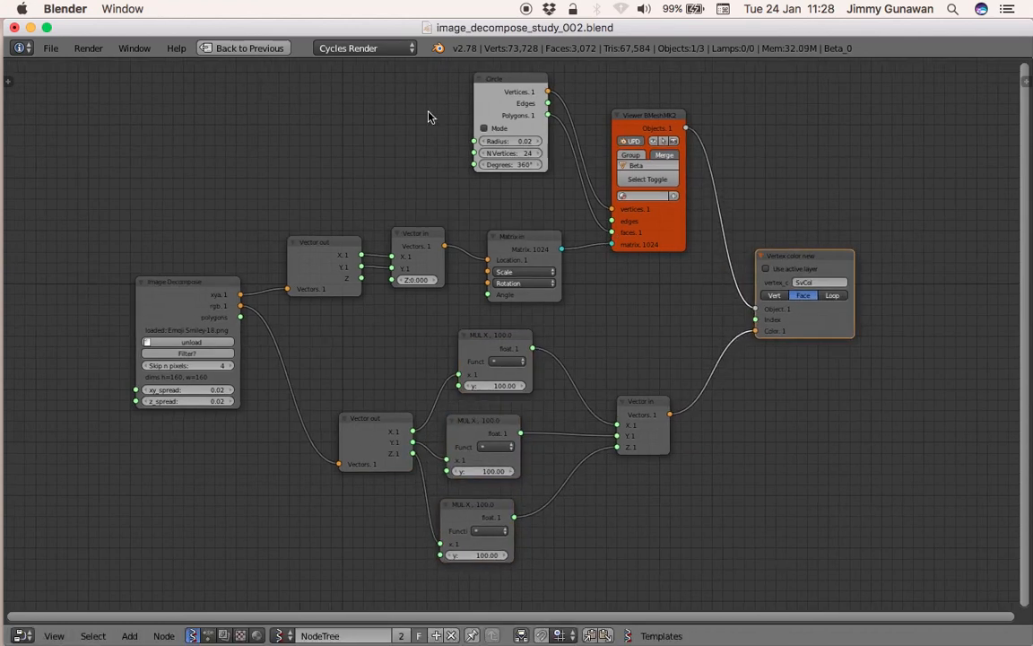
Step: Return to the previous multi-editor layout and select the Alpha_0.001 mesh among the three emoji grids
click(269, 50)
scroll(553, 439, down, 5)
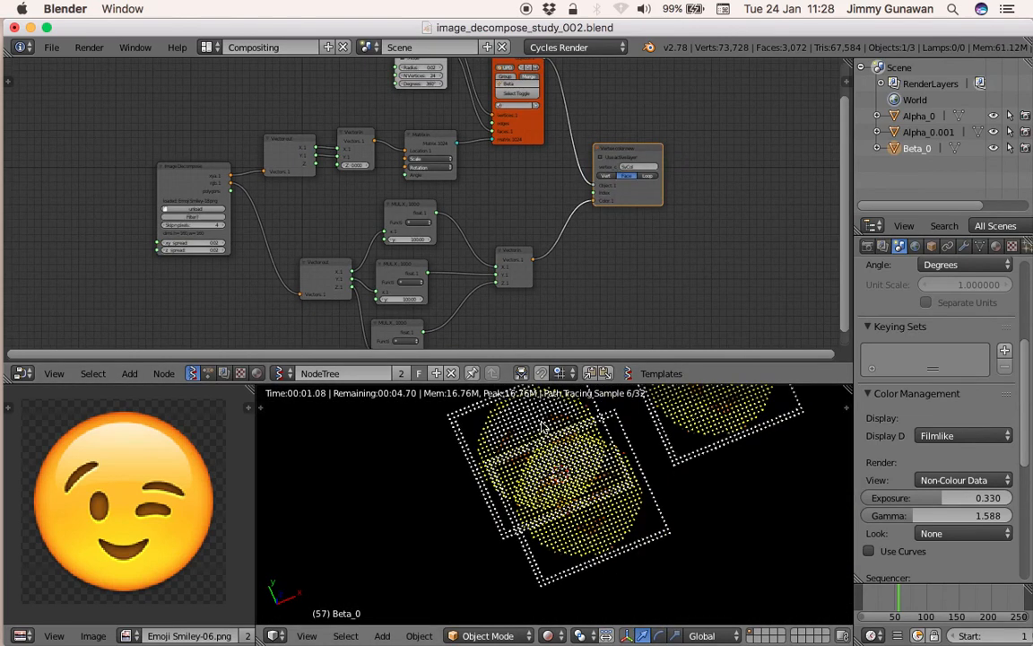
middle_drag(542, 427, 418, 460)
right_click(419, 460)
right_click(654, 471)
middle_drag(655, 471, 626, 500)
scroll(487, 297, left, 1)
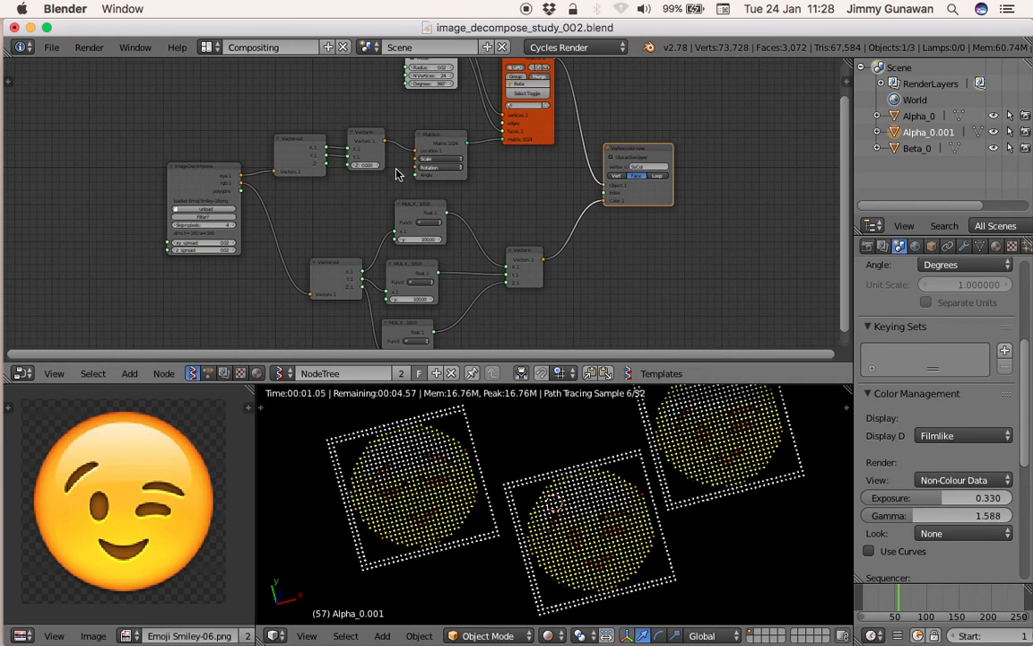
Step: Review the node flow from Image Decompose to Vertex color new, nudging the Vertex color new node slightly
scroll(400, 174, up, 3)
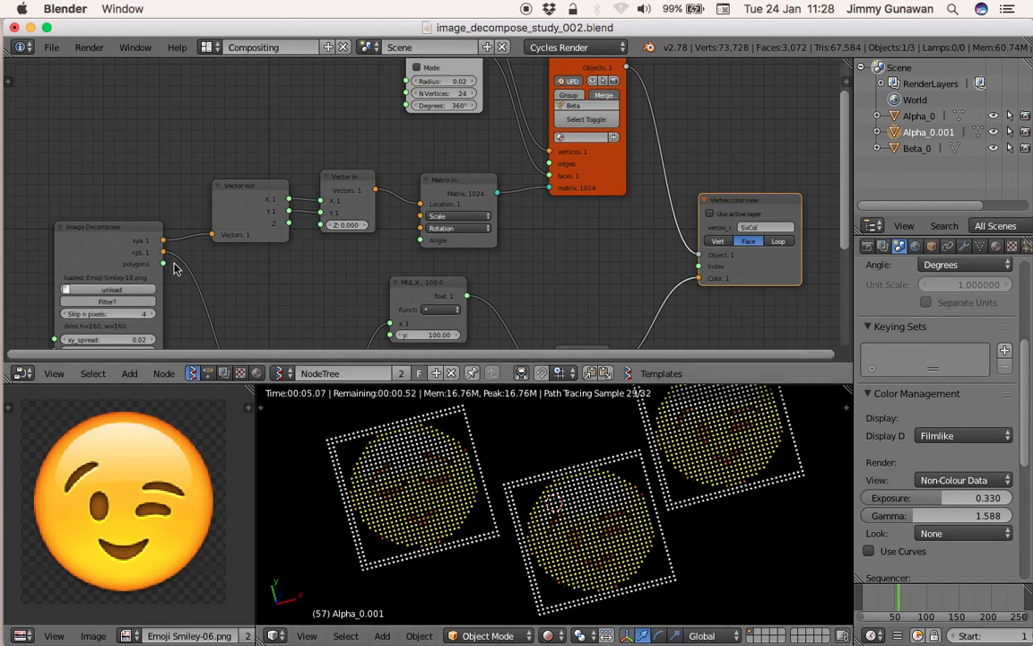
scroll(175, 269, down, 2)
scroll(403, 233, right, 1)
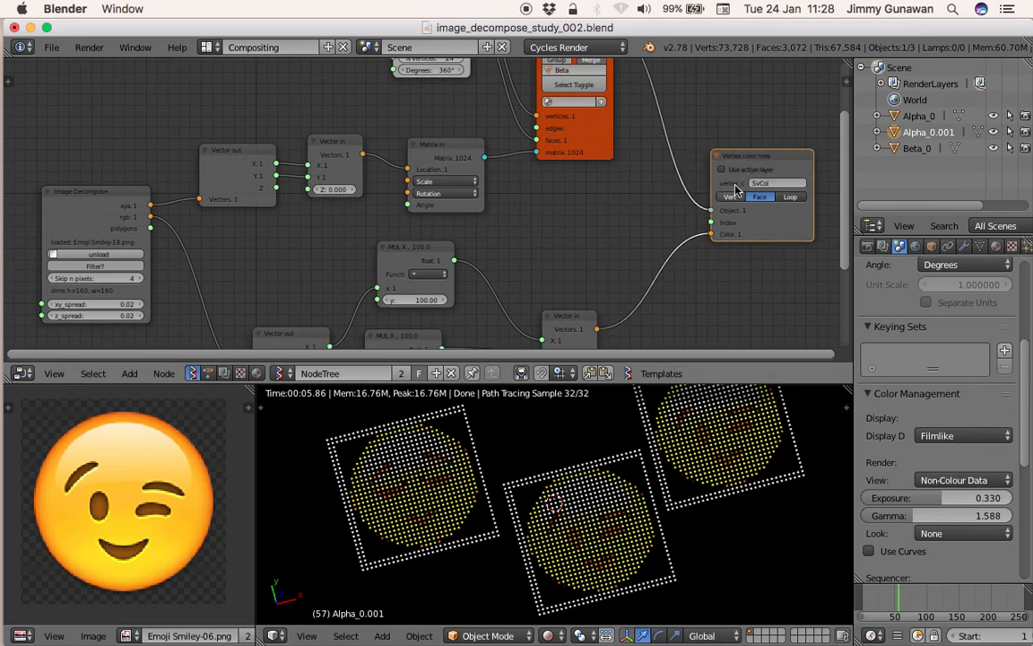
drag(763, 156, 767, 149)
middle_drag(653, 159, 673, 137)
middle_drag(558, 547, 554, 574)
middle_drag(500, 249, 541, 335)
scroll(478, 246, down, 2)
middle_drag(558, 292, 543, 259)
scroll(549, 281, down, 2)
scroll(543, 249, up, 1)
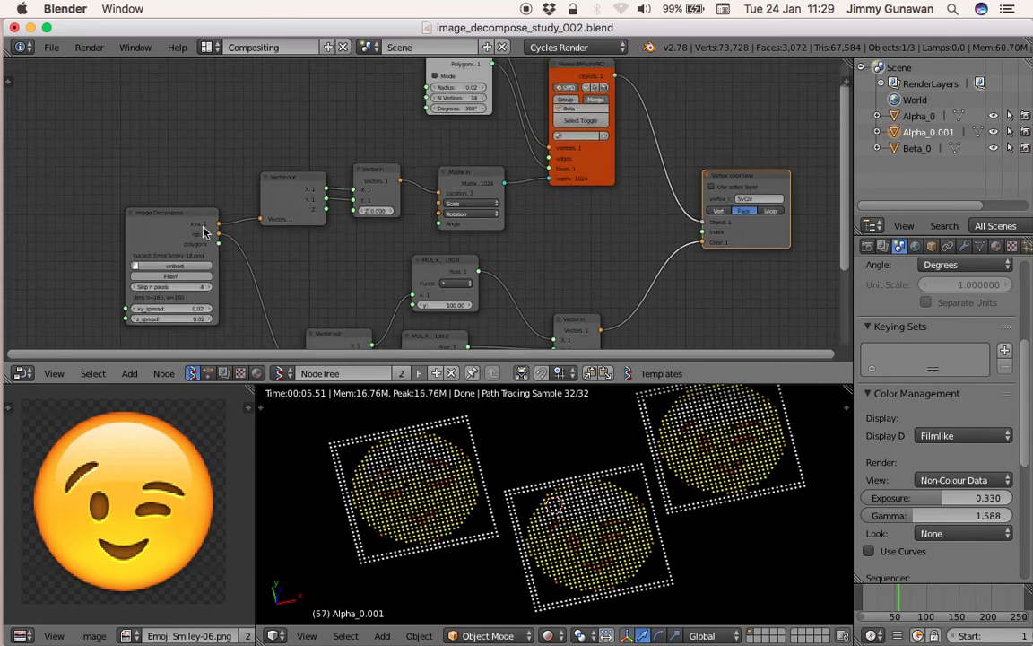
Step: Move Image Decompose farther from Vector out, and place the 3D cursor in the empty space beside the middle emoji grid
drag(203, 231, 180, 219)
middle_drag(543, 243, 537, 240)
middle_drag(583, 492, 708, 531)
click(713, 532)
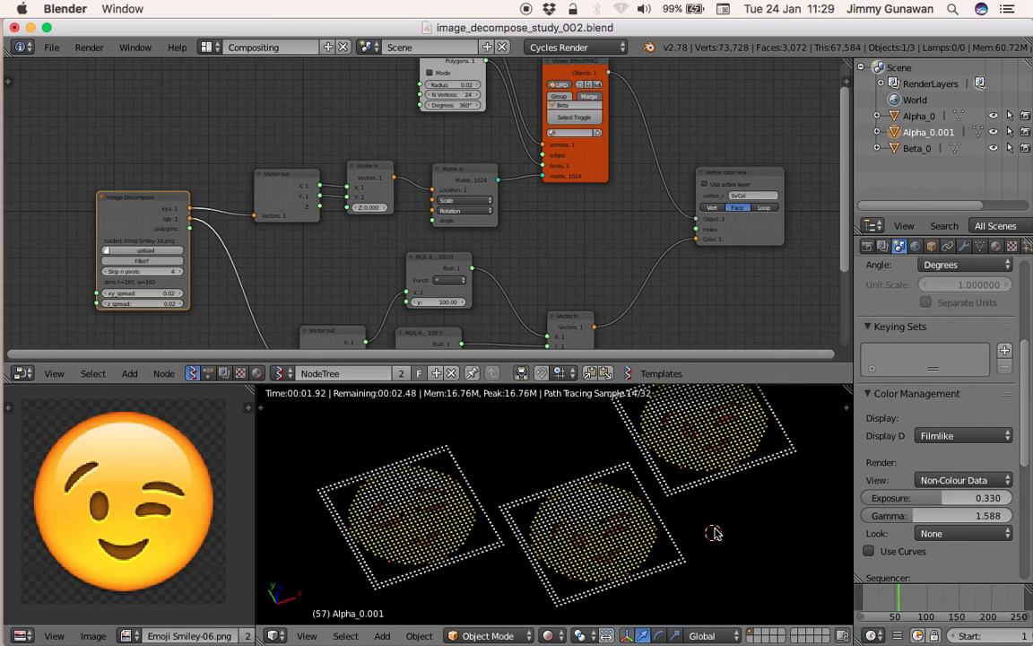